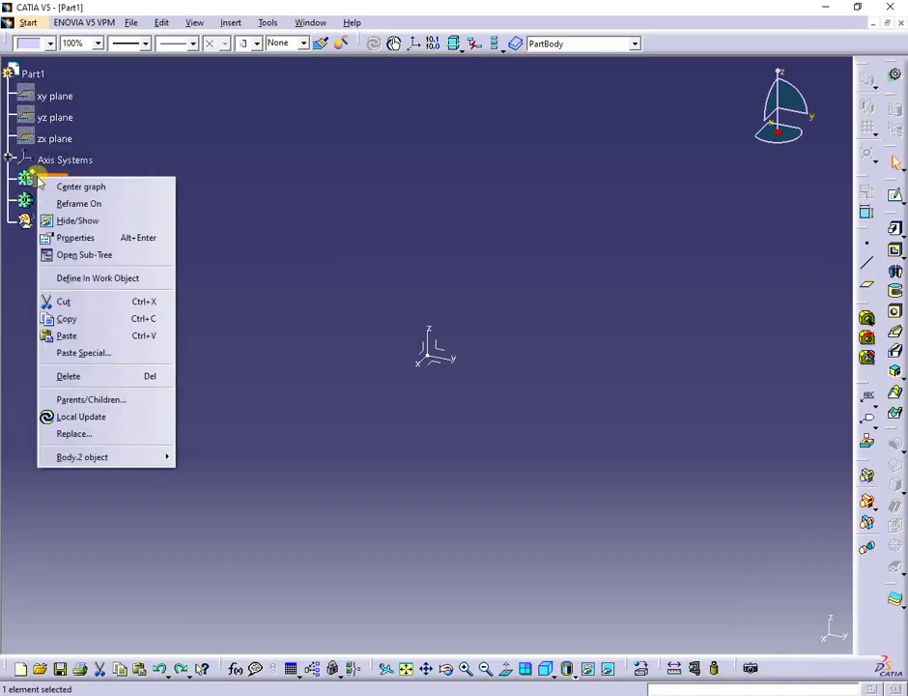
Step: Make Body.2 the part body
{"action": "mouse_move", "coordinate": [111, 460]}
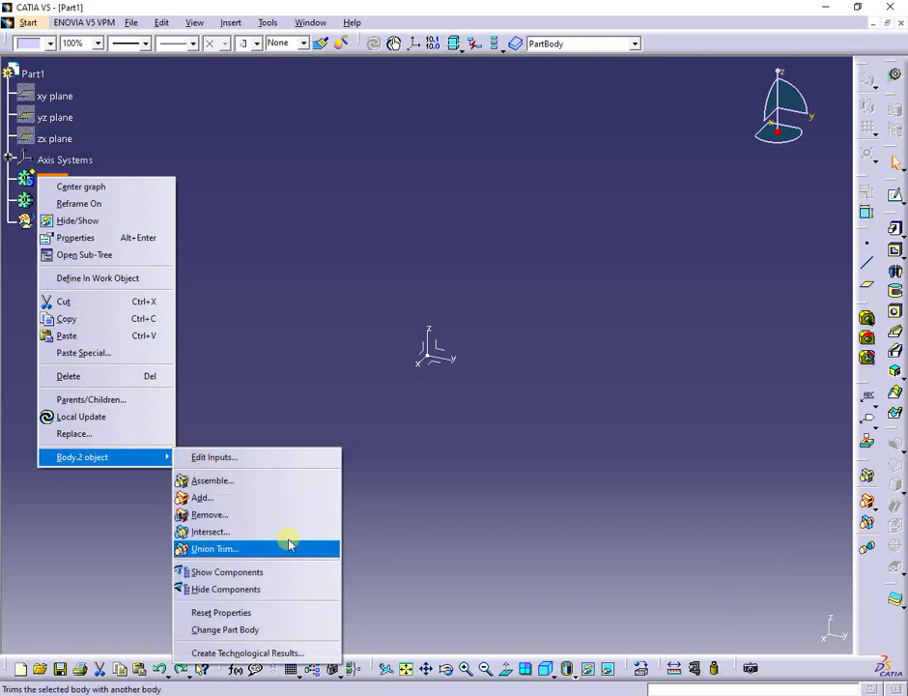
{"action": "left_click", "coordinate": [305, 630]}
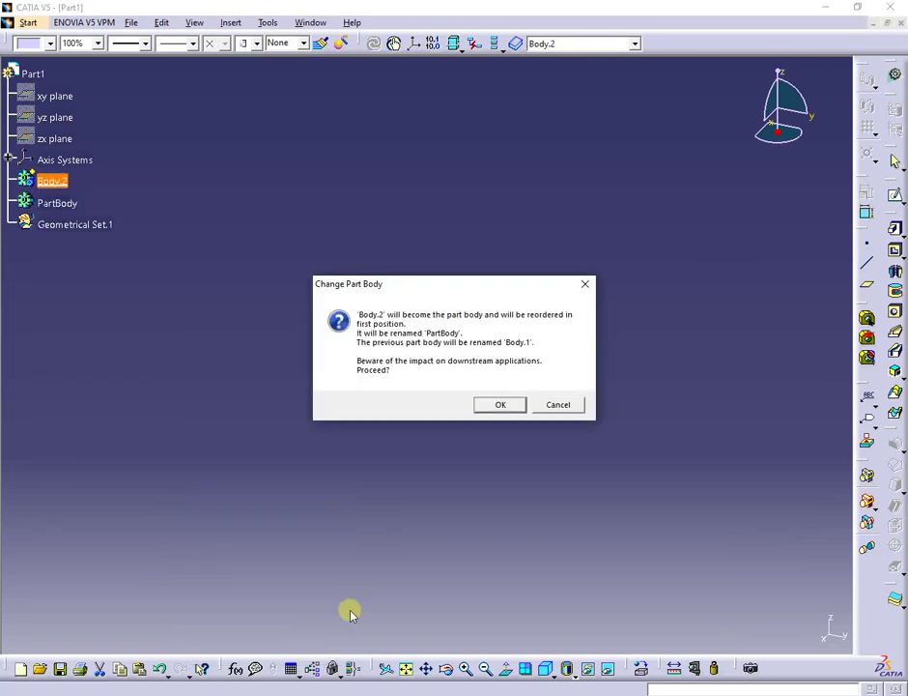
{"action": "left_click", "coordinate": [512, 407]}
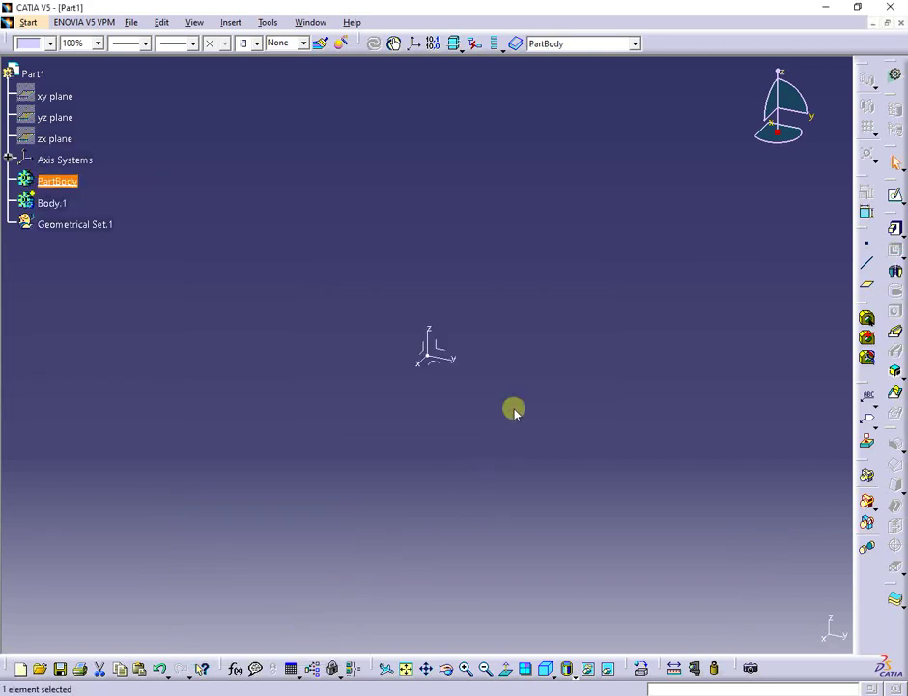
Step: Define the renamed Body.1 as the in-work object
{"action": "left_click", "coordinate": [45, 202]}
{"action": "right_click", "coordinate": [44, 202]}
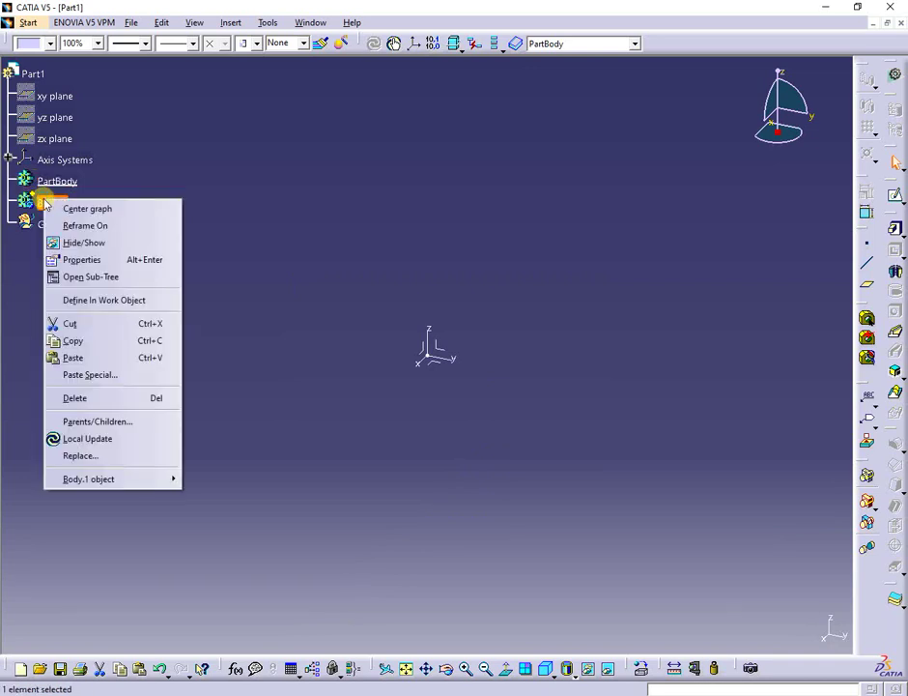
{"action": "left_click", "coordinate": [112, 301]}
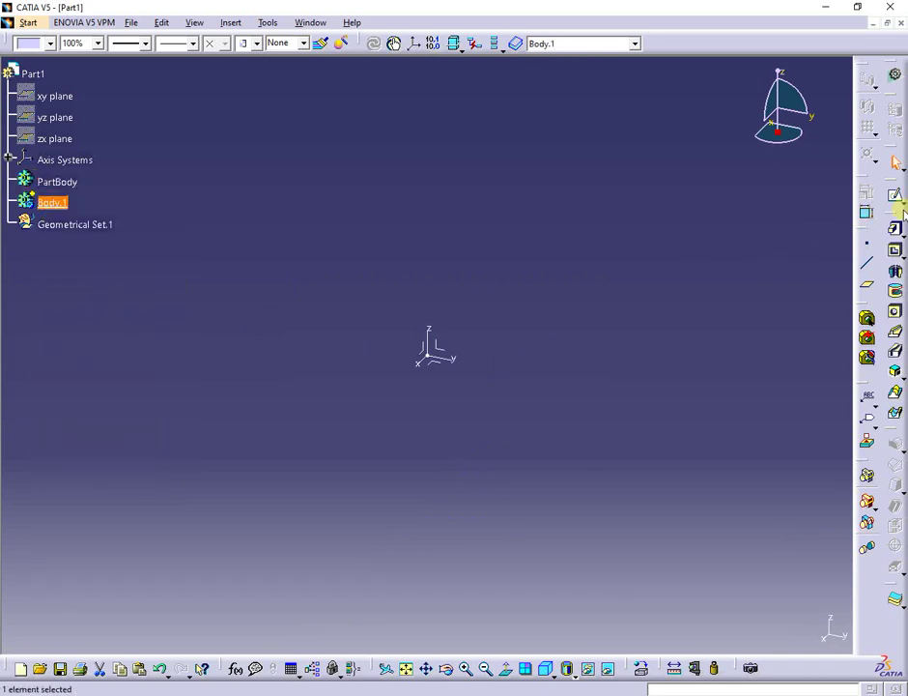
Step: Start a sketch on the YZ plane and draw a slanted elongated slot from the origin
{"action": "left_click", "coordinate": [896, 197]}
{"action": "left_click", "coordinate": [441, 350]}
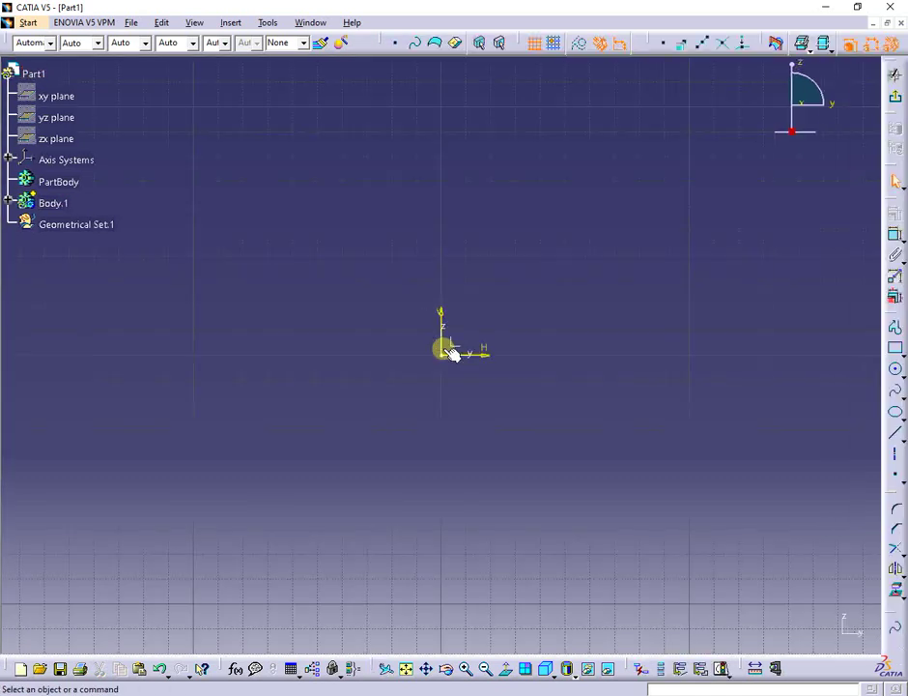
{"action": "left_click", "coordinate": [900, 353]}
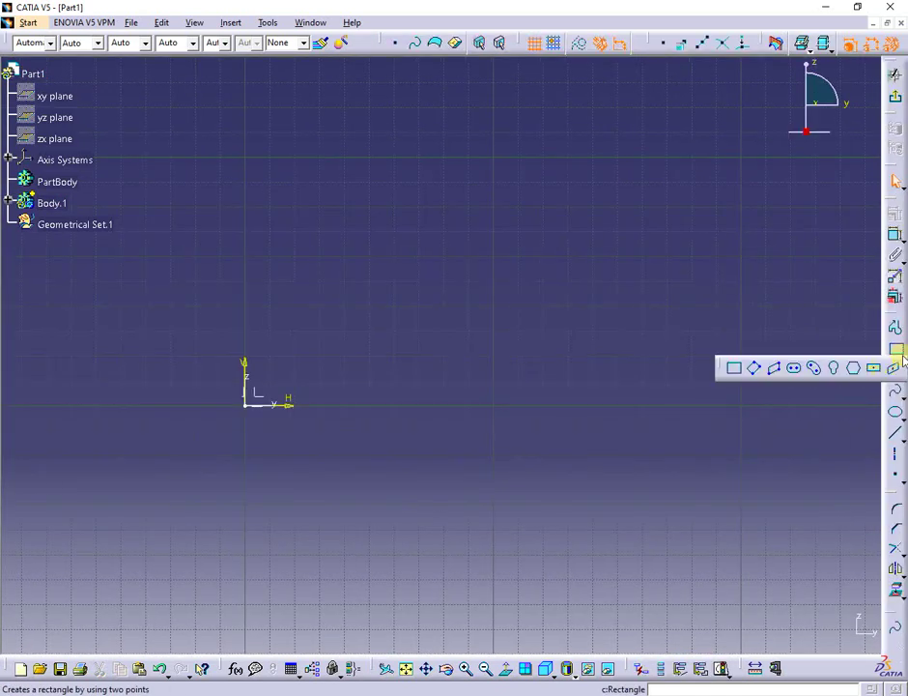
{"action": "left_click", "coordinate": [793, 371]}
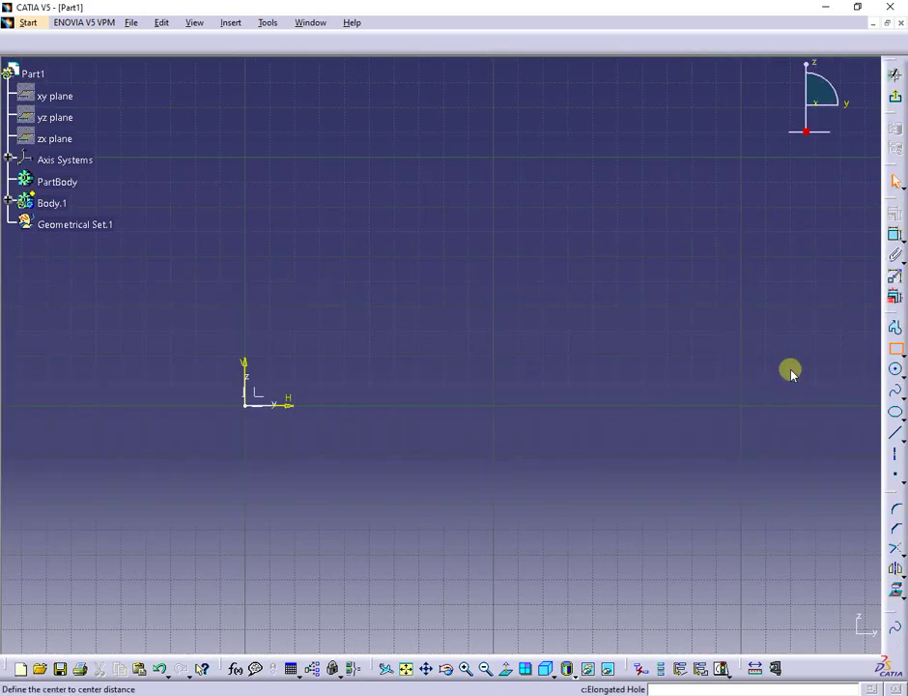
{"action": "left_click", "coordinate": [250, 406]}
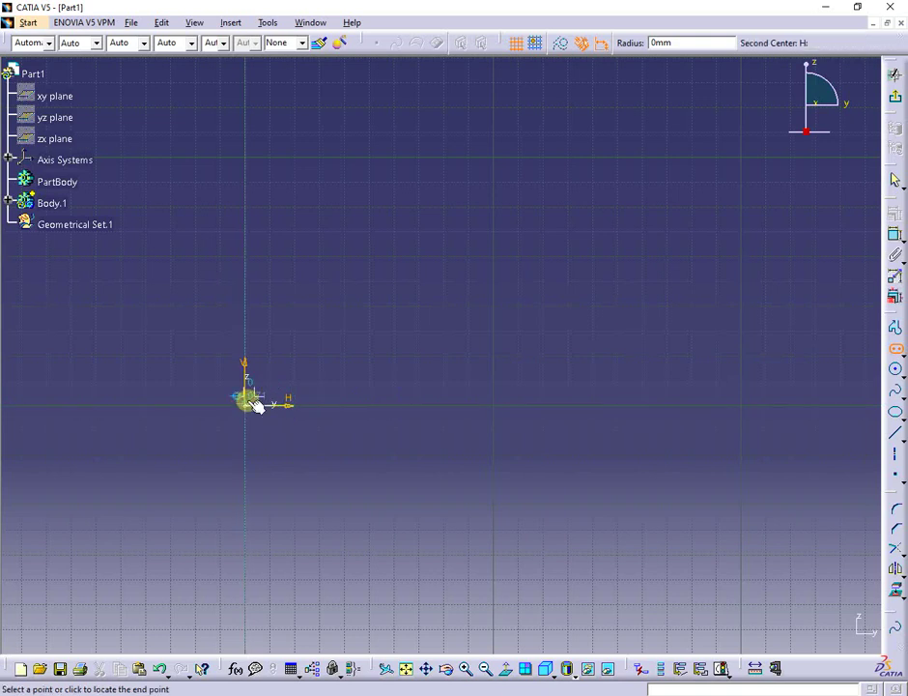
{"action": "left_click", "coordinate": [426, 249]}
{"action": "left_click", "coordinate": [373, 242]}
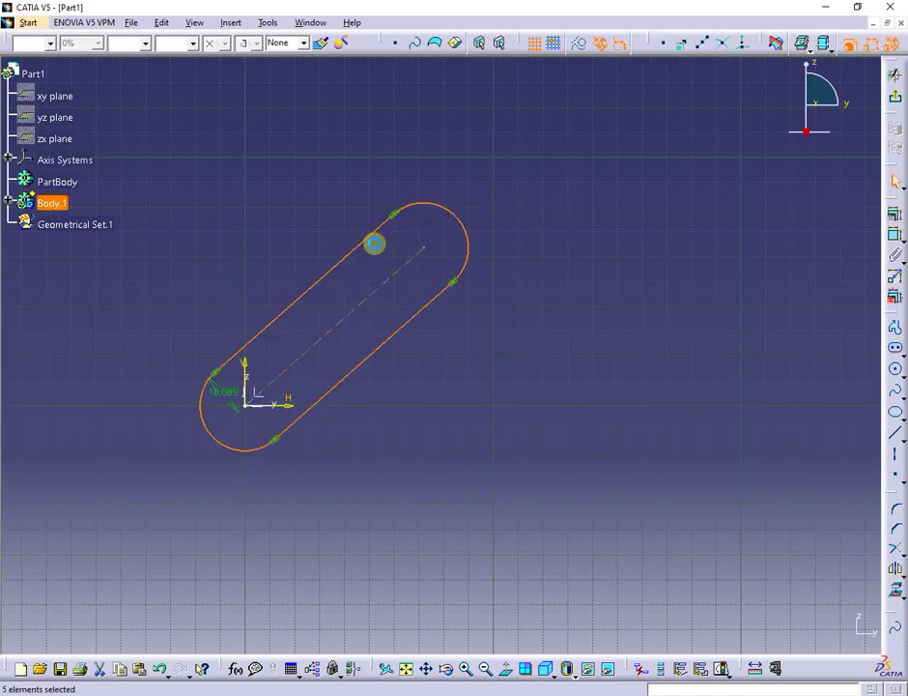
{"action": "left_click", "coordinate": [615, 286]}
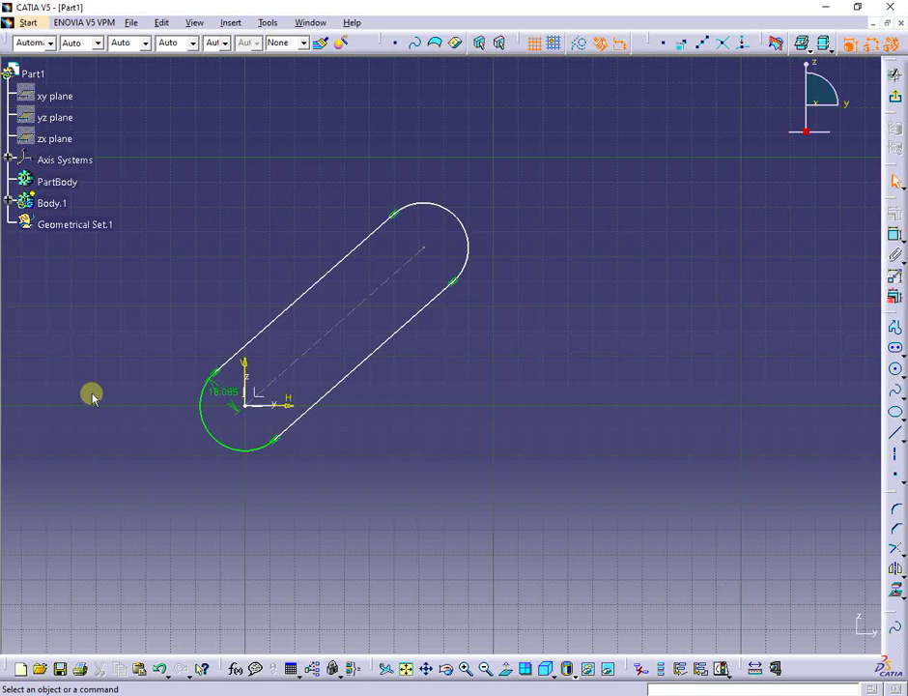
Step: Draw a second elongated slot slanting up-left
{"action": "scroll", "coordinate": [237, 406], "scroll_direction": "down", "scroll_amount": 2}
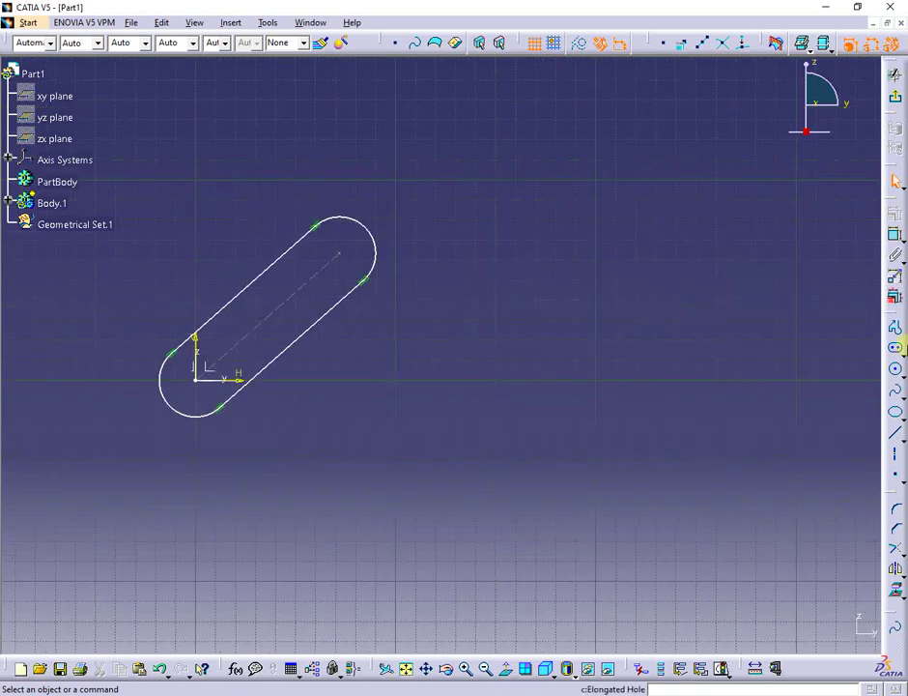
{"action": "left_click", "coordinate": [896, 347]}
{"action": "left_click", "coordinate": [640, 379]}
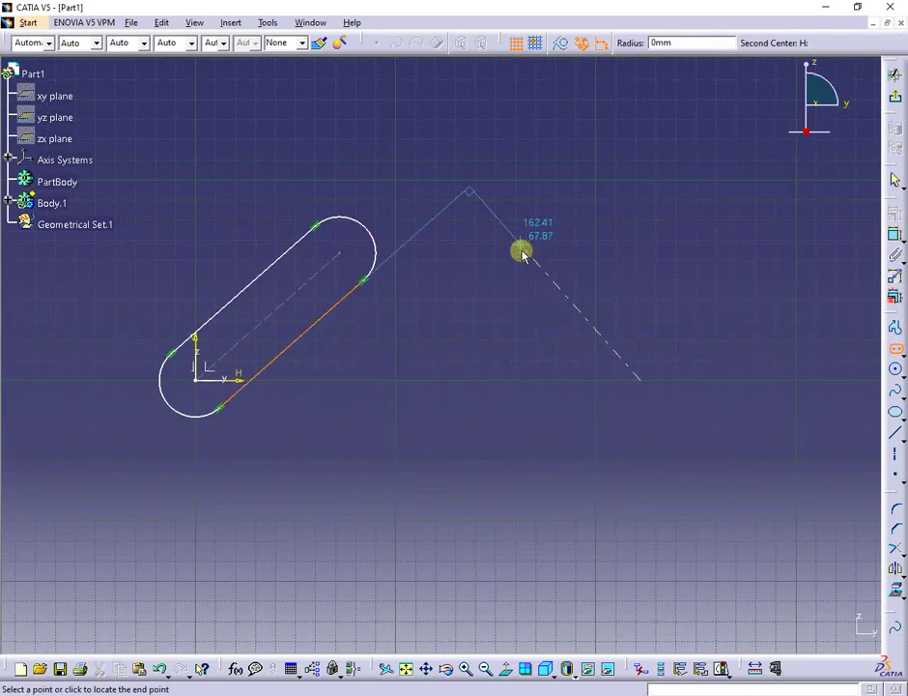
{"action": "left_click", "coordinate": [534, 269]}
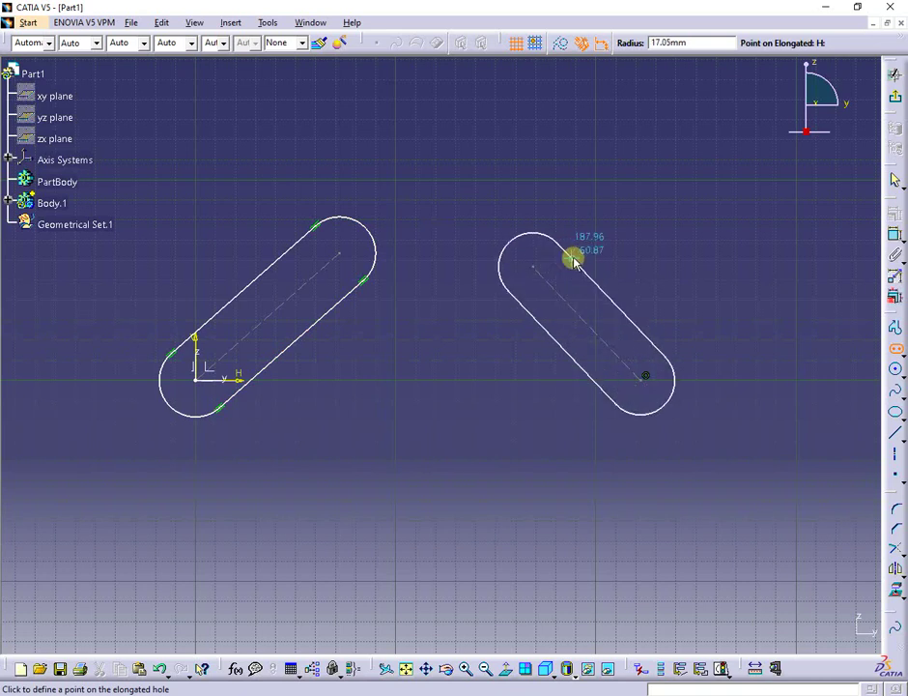
{"action": "left_click", "coordinate": [573, 259]}
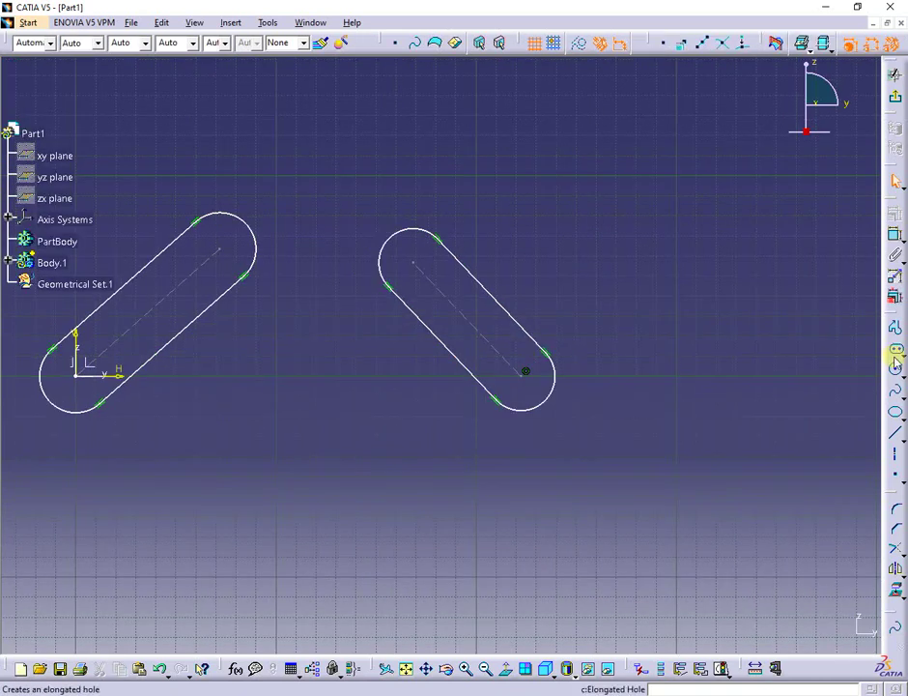
Step: Draw a centred rectangle to the right of the slots
{"action": "left_click", "coordinate": [896, 358]}
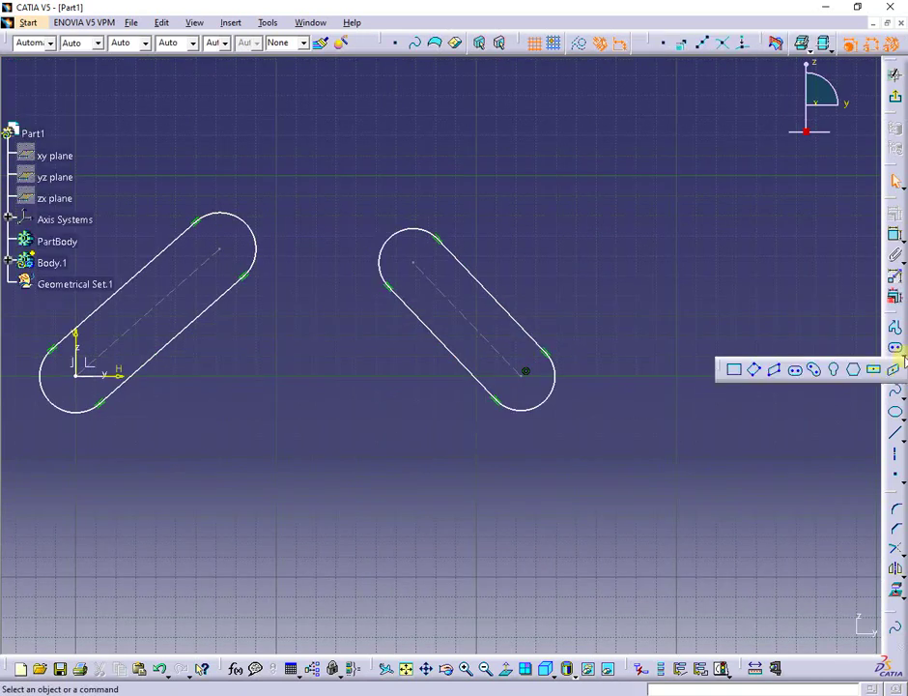
{"action": "left_click", "coordinate": [873, 372]}
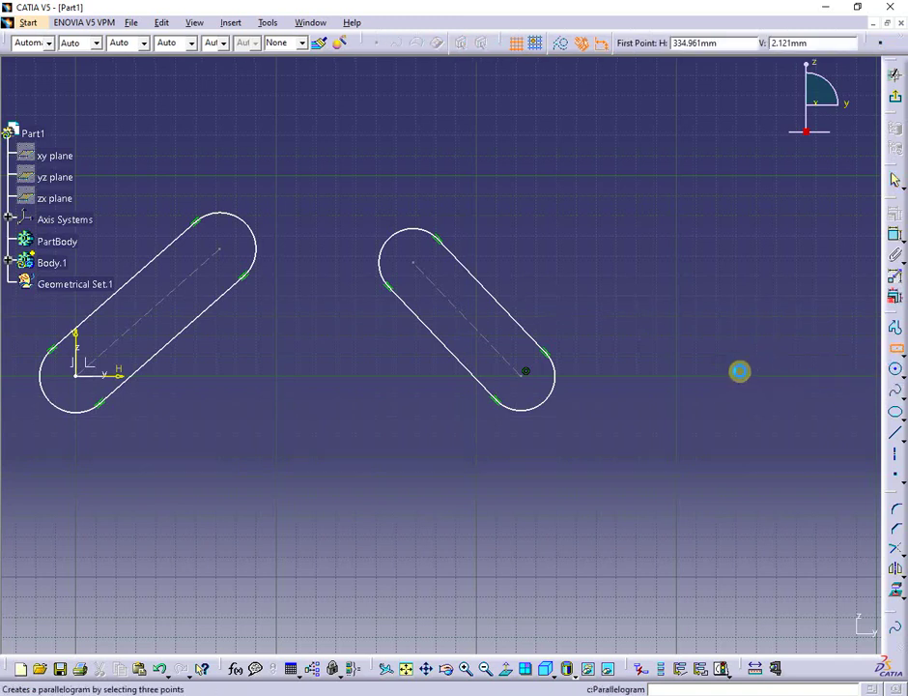
{"action": "left_click", "coordinate": [734, 377]}
{"action": "left_click", "coordinate": [681, 341]}
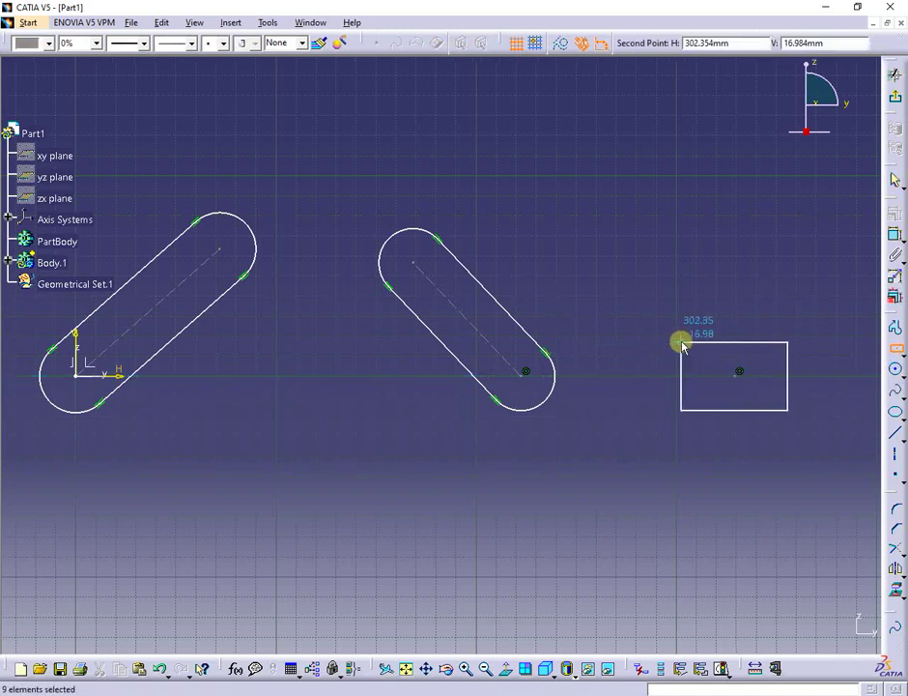
{"action": "left_click", "coordinate": [537, 432]}
{"action": "middle_click_drag", "start_coordinate": [537, 431], "coordinate": [602, 414]}
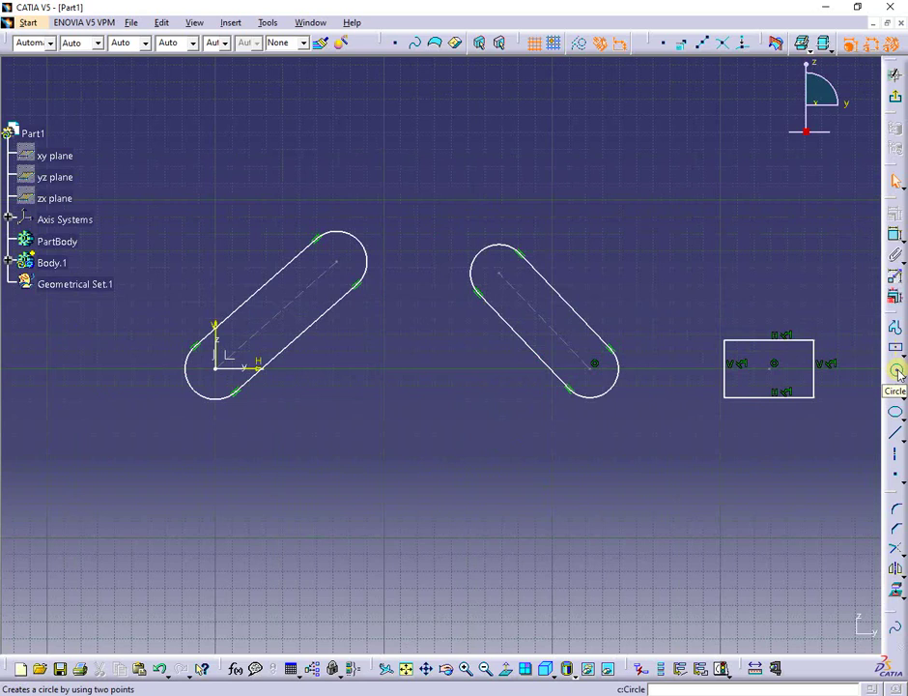
Step: Draw a circle centred at the origin and add its radius dimension
{"action": "left_click", "coordinate": [897, 370]}
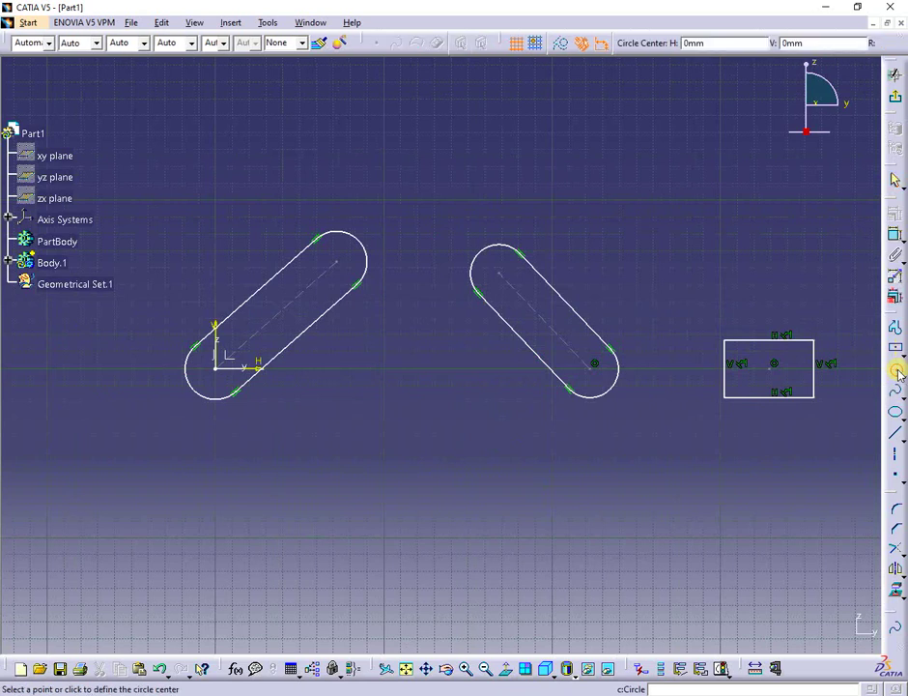
{"action": "left_click", "coordinate": [214, 368]}
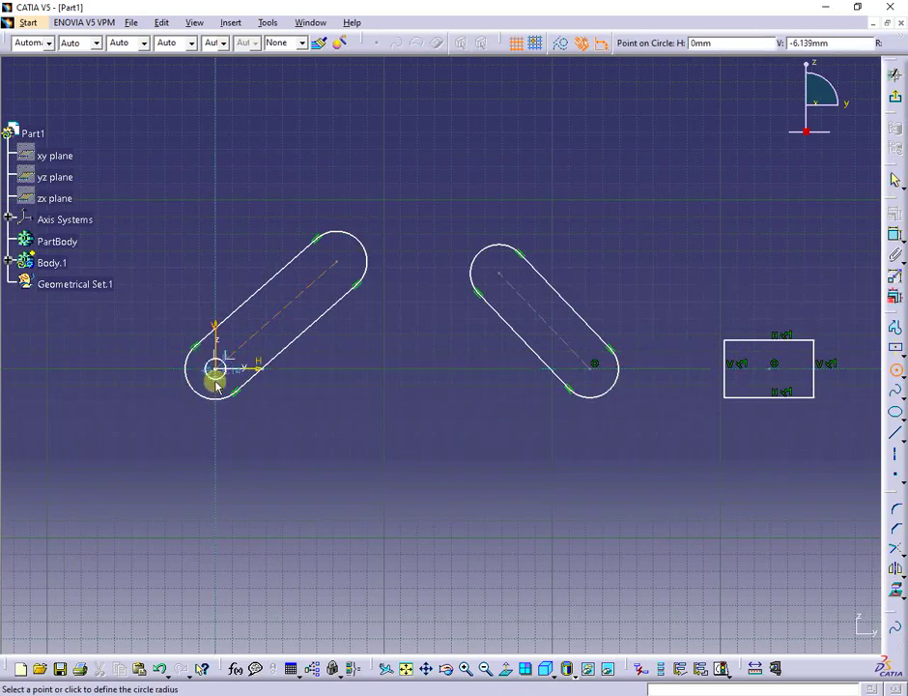
{"action": "left_click", "coordinate": [219, 387]}
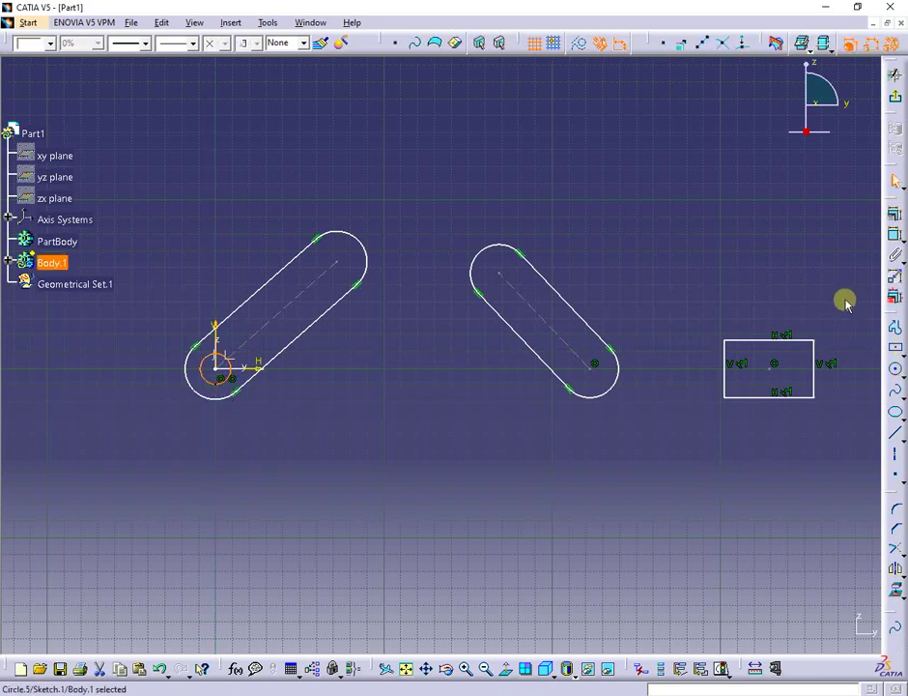
{"action": "left_click", "coordinate": [892, 238]}
{"action": "left_click", "coordinate": [221, 377]}
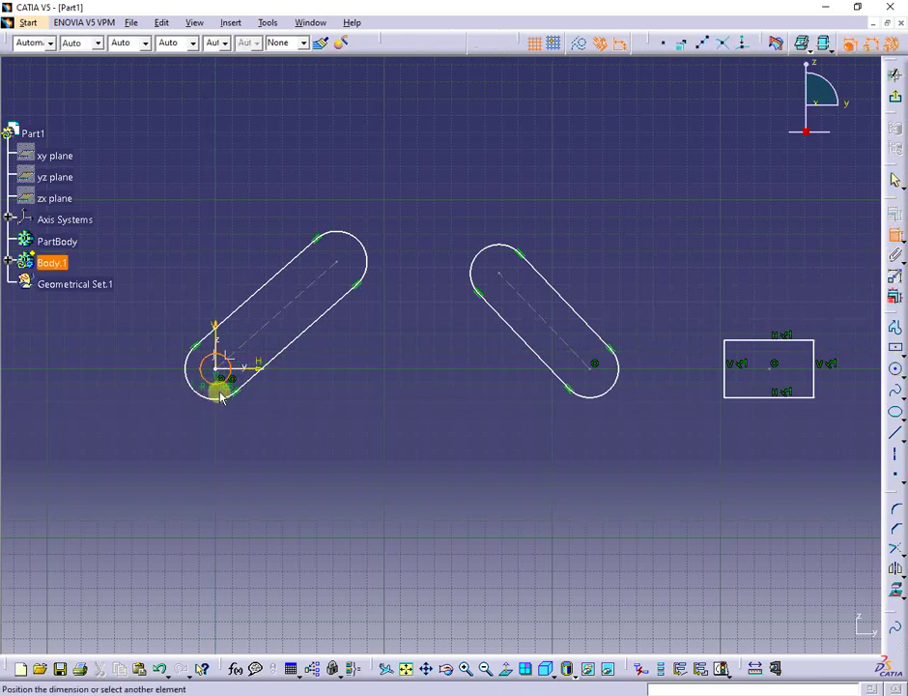
{"action": "left_click", "coordinate": [237, 458]}
Step: Keep the circle radius at 9.085 mm and dimension the slot's end arc to 5
{"action": "double_click", "coordinate": [238, 460]}
{"action": "key", "text": "Return"}
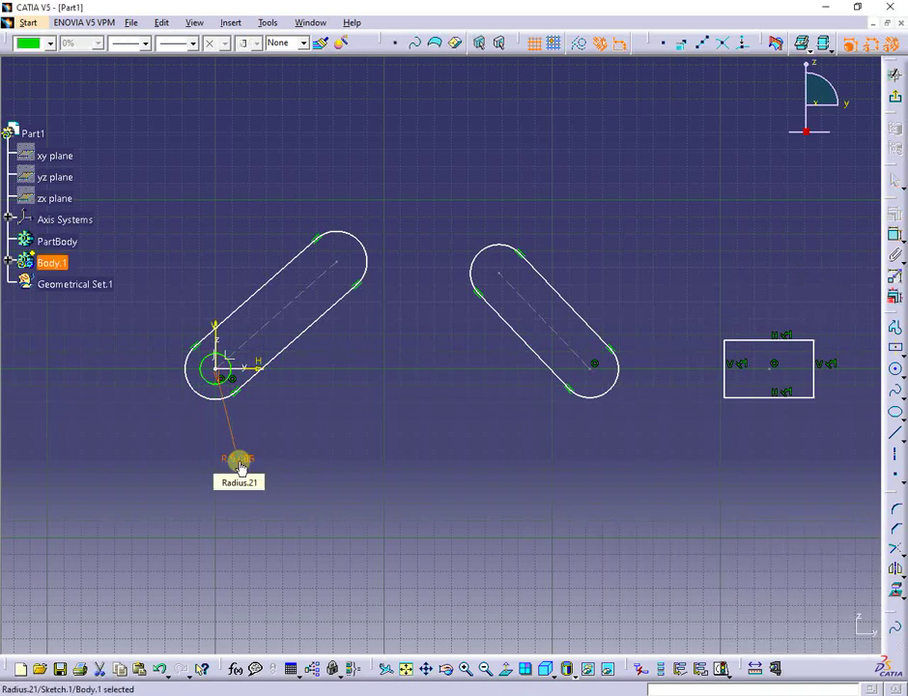
{"action": "left_click", "coordinate": [323, 458]}
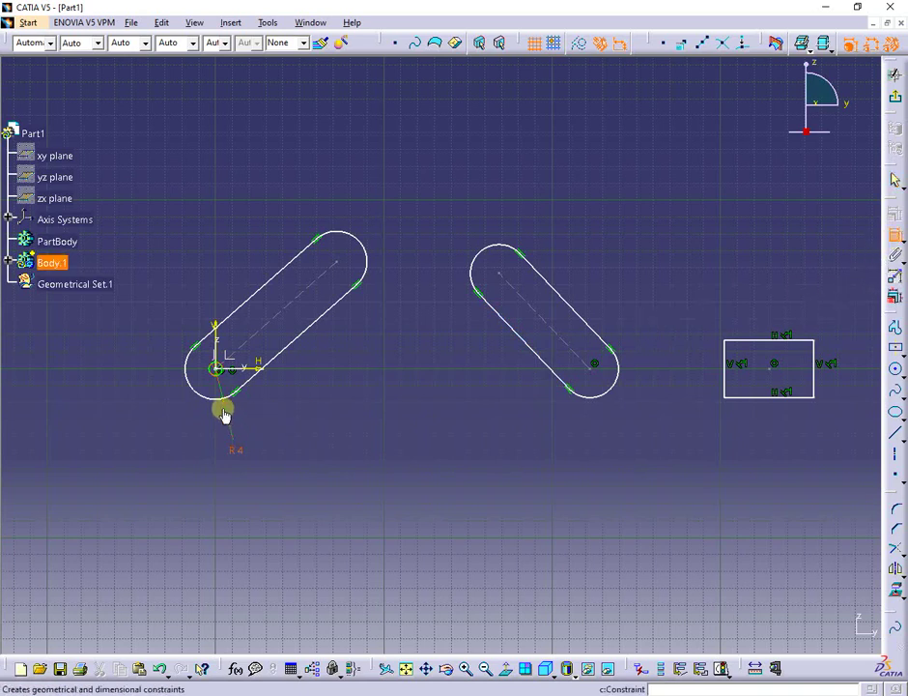
{"action": "left_click", "coordinate": [195, 390]}
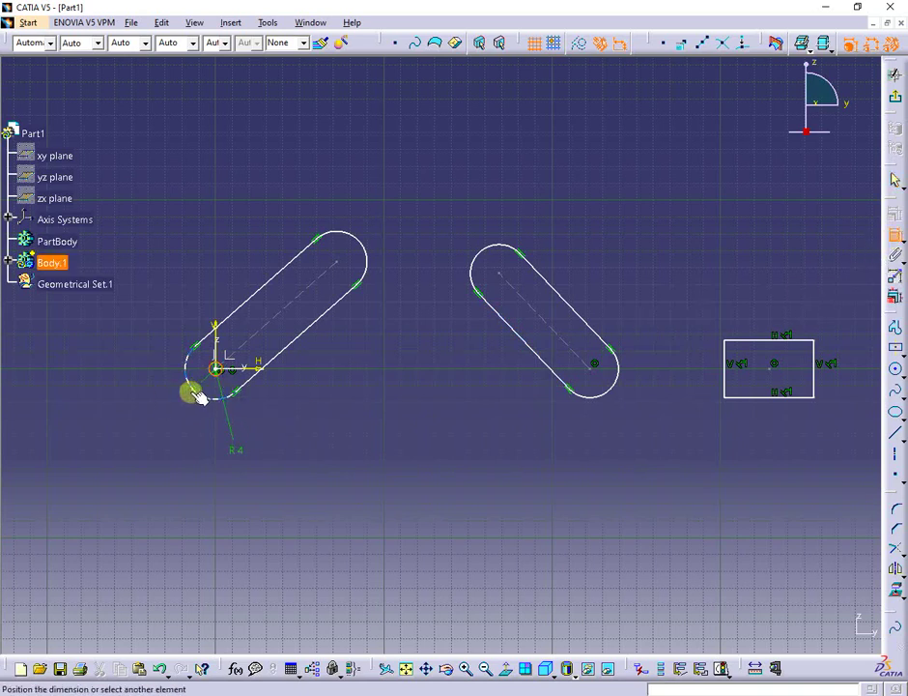
{"action": "left_click", "coordinate": [148, 436]}
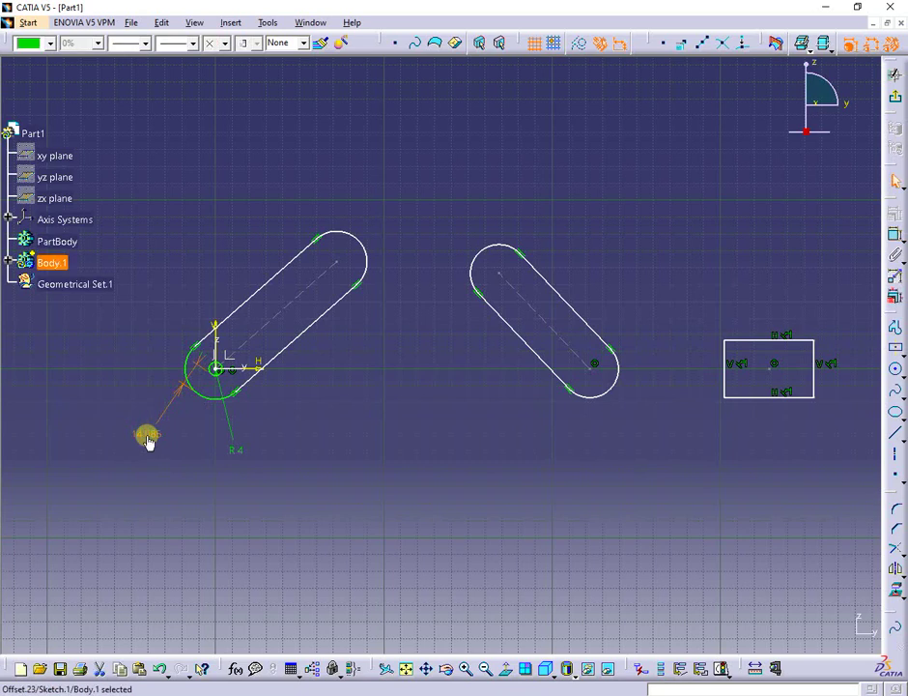
{"action": "double_click", "coordinate": [148, 436]}
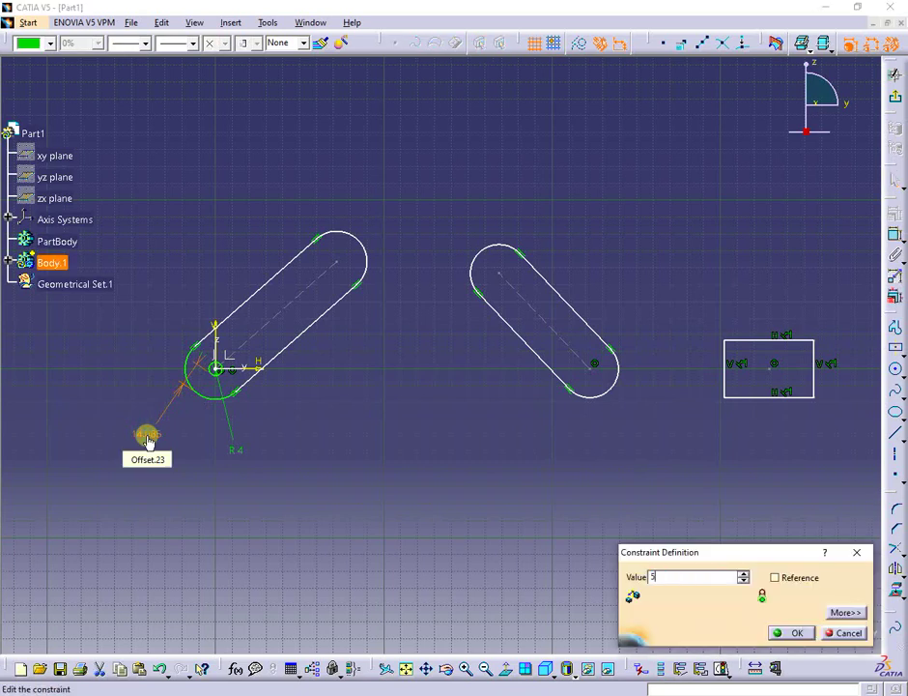
{"action": "key", "text": "Return"}
{"action": "left_click", "coordinate": [362, 424]}
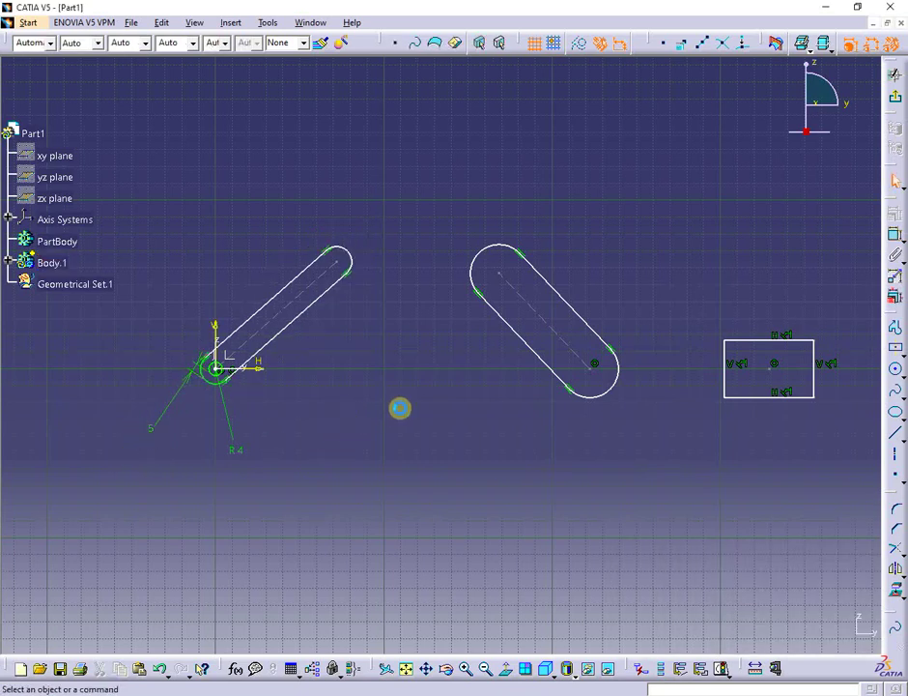
Step: Dimension the green slot's side to 75 mm long
{"action": "left_click", "coordinate": [894, 235]}
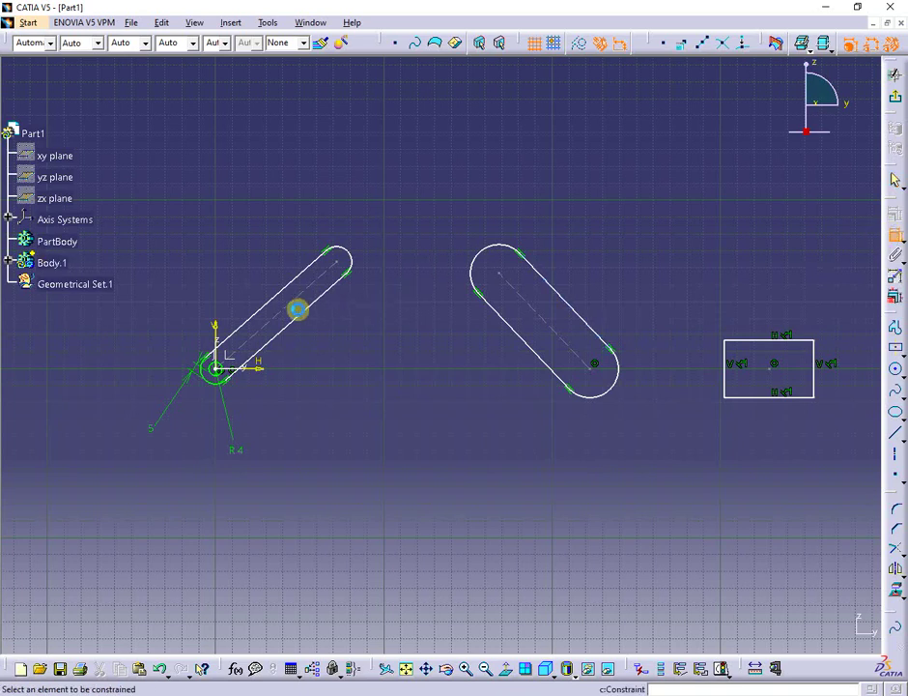
{"action": "left_click", "coordinate": [283, 310]}
{"action": "double_click", "coordinate": [224, 263]}
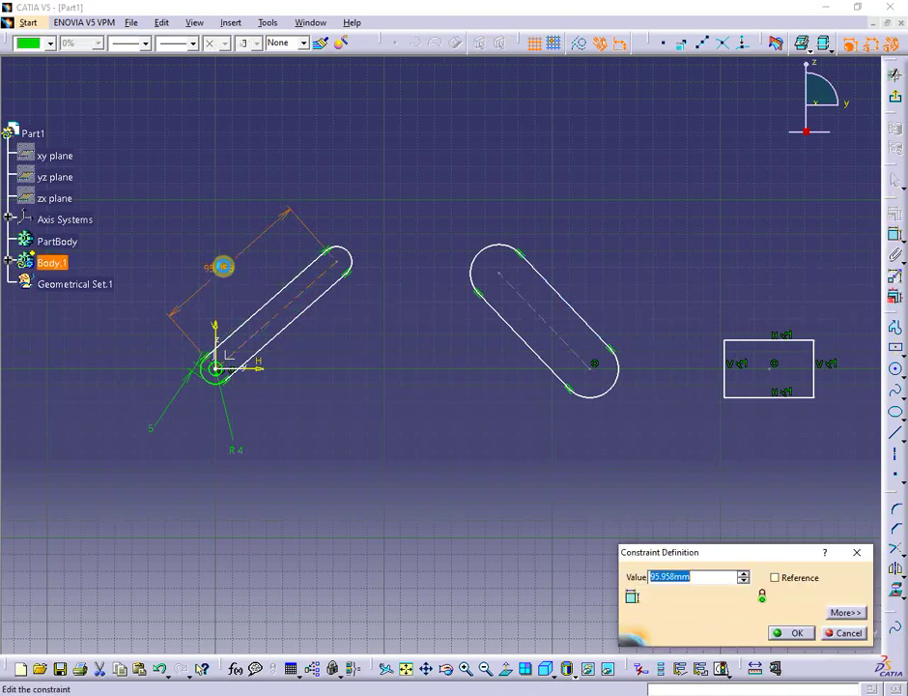
{"action": "type", "text": "75"}
{"action": "key", "text": "Return"}
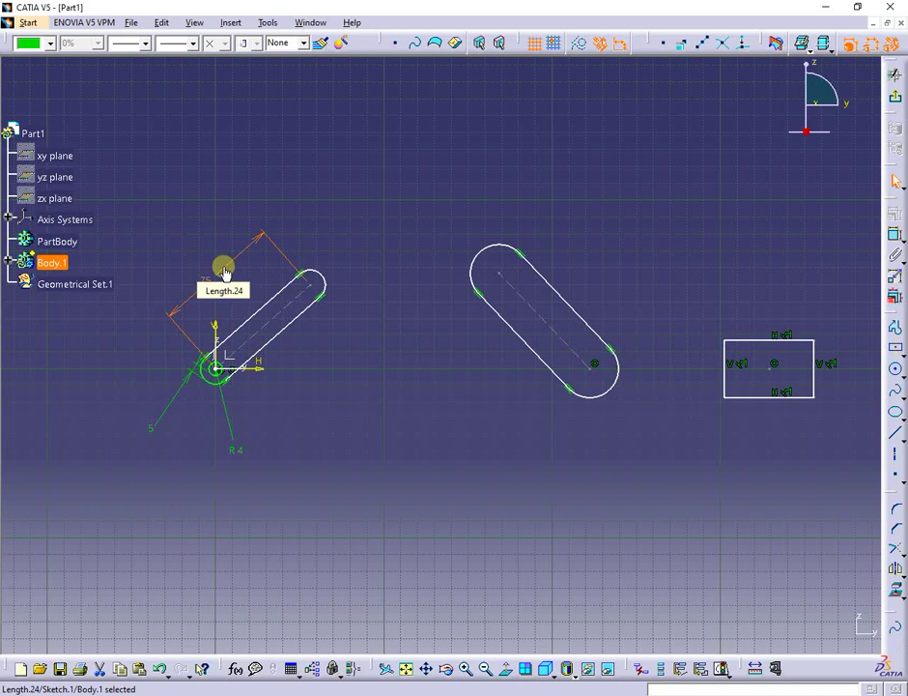
Step: Set the slot centre line at 35° from the horizontal axis
{"action": "left_click", "coordinate": [895, 235]}
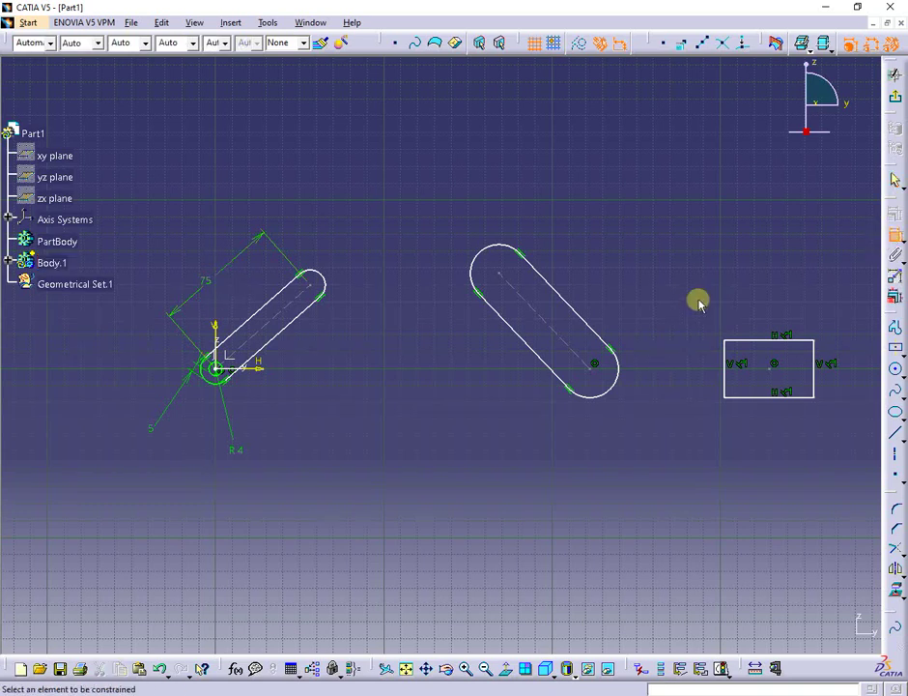
{"action": "left_click", "coordinate": [261, 329]}
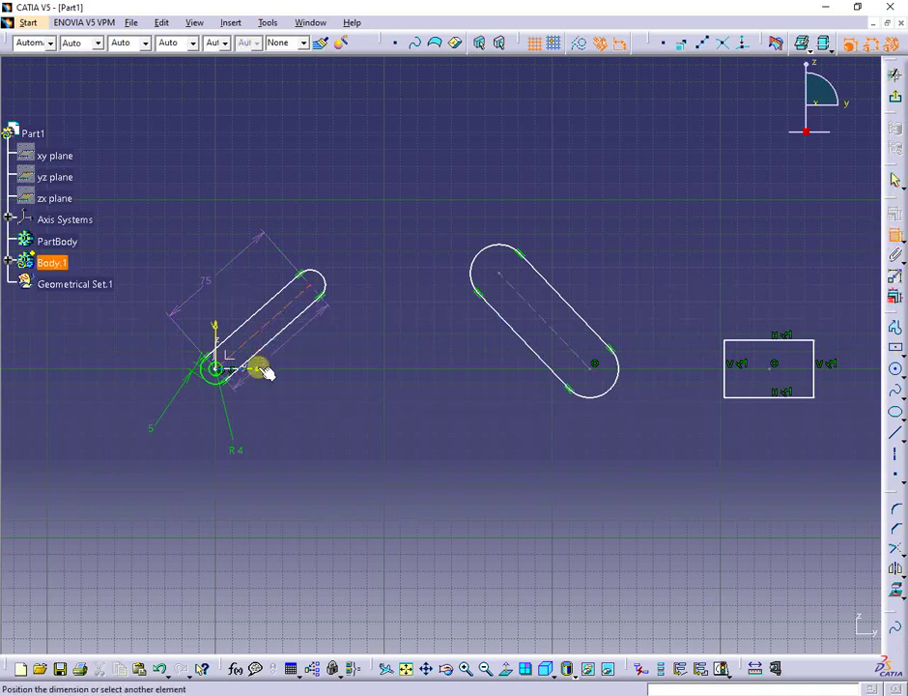
{"action": "left_click", "coordinate": [261, 370]}
{"action": "left_click", "coordinate": [304, 352]}
{"action": "double_click", "coordinate": [309, 349]}
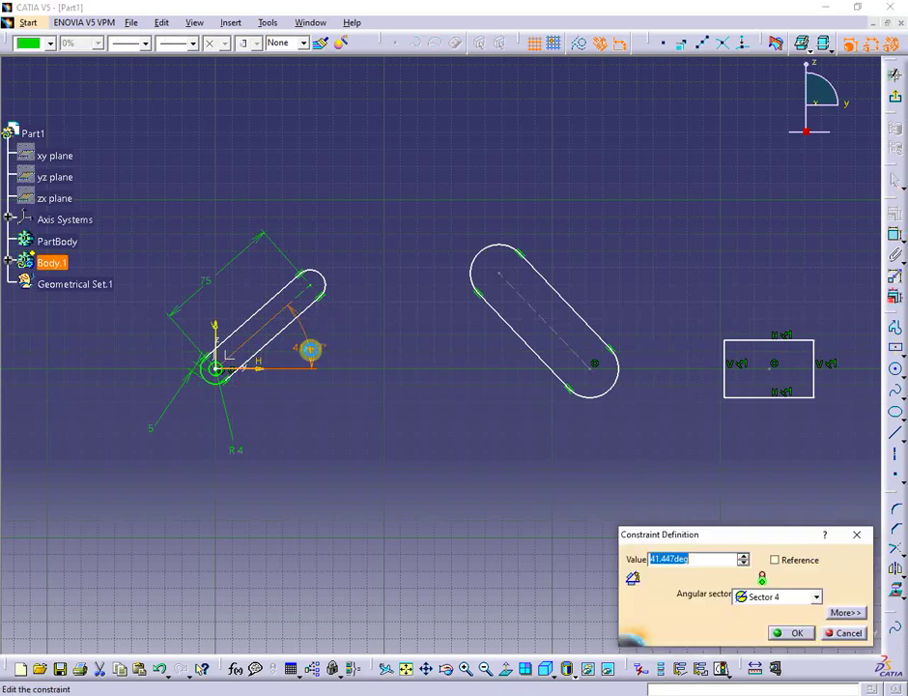
{"action": "type", "text": "35"}
{"action": "key", "text": "Return"}
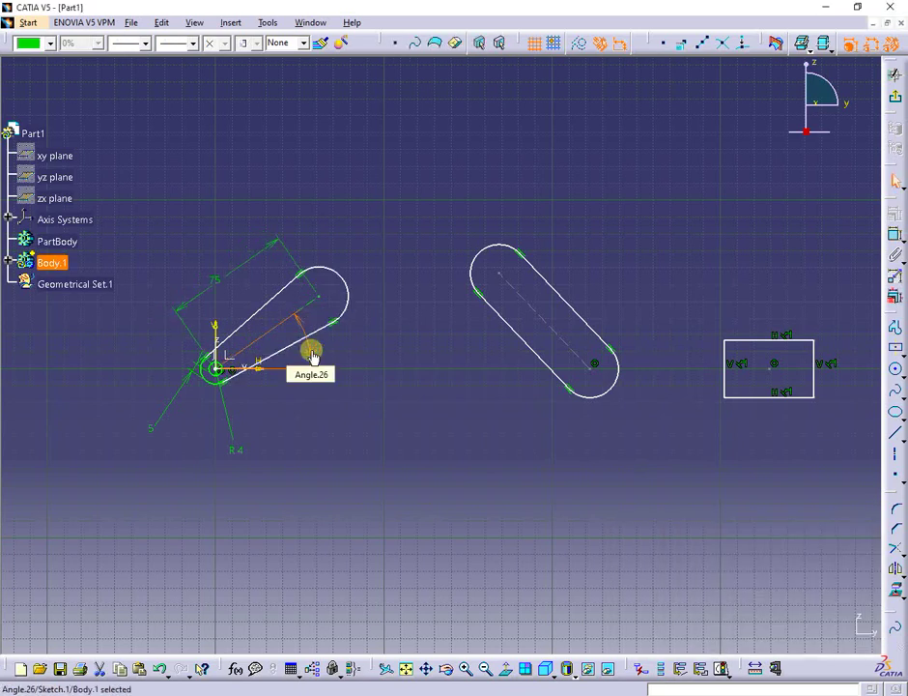
Step: Make the slot's two long sides parallel
{"action": "left_click", "coordinate": [280, 354]}
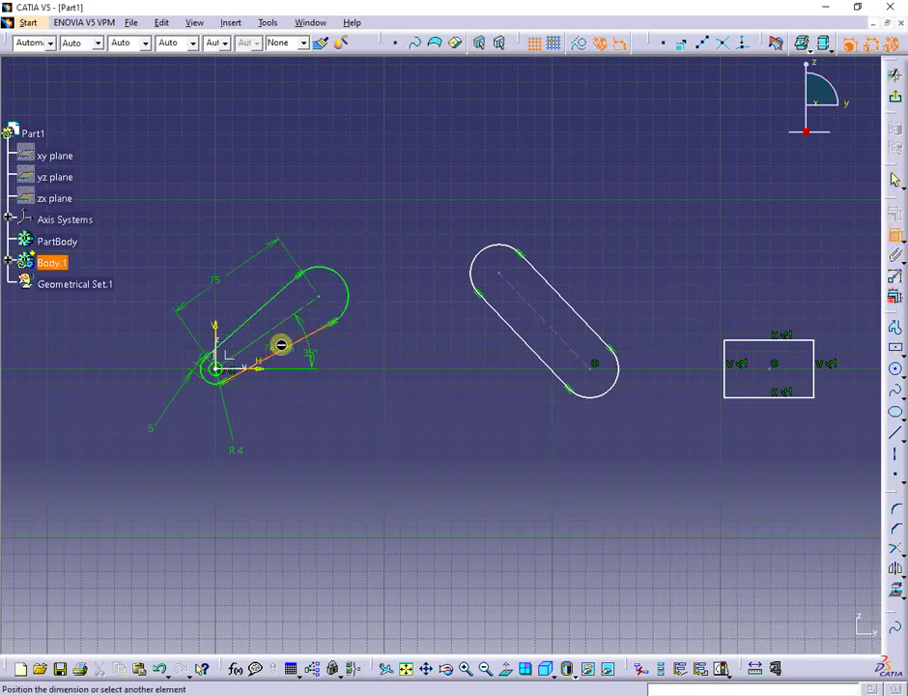
{"action": "left_click", "coordinate": [270, 309]}
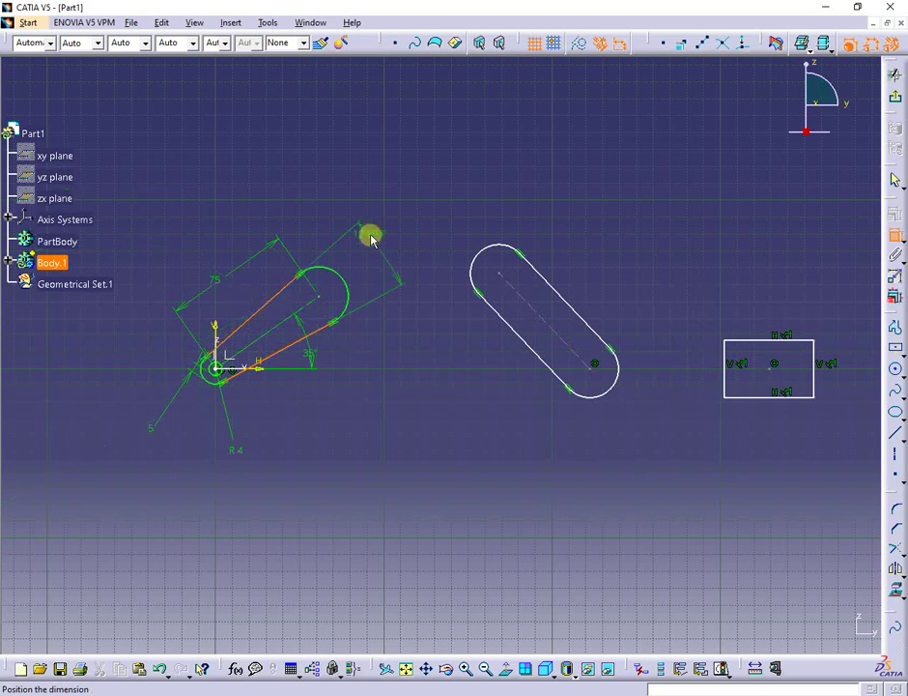
{"action": "right_click", "coordinate": [386, 231]}
{"action": "left_click", "coordinate": [426, 290]}
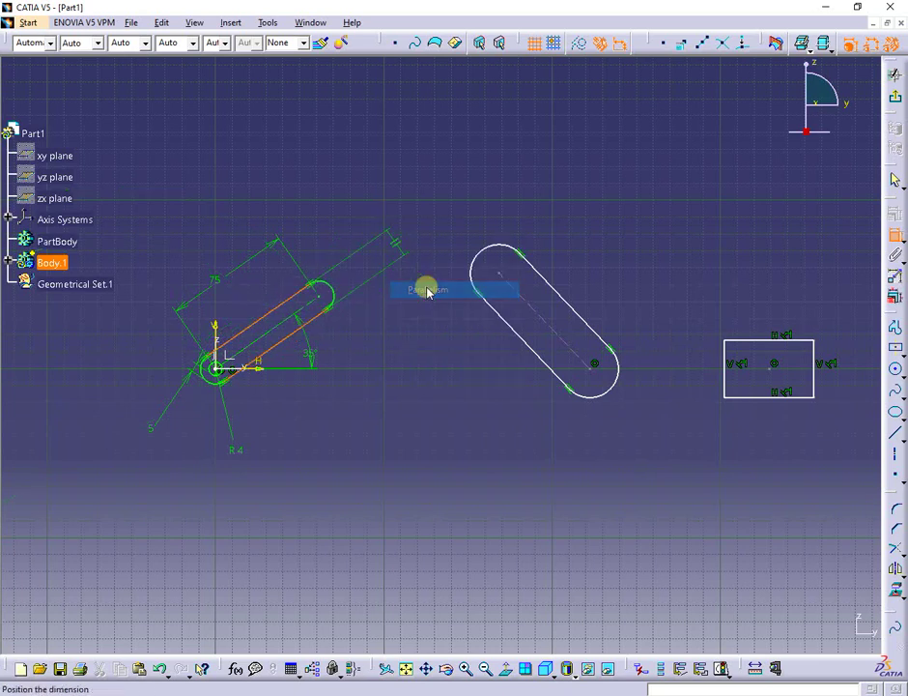
{"action": "mouse_move", "coordinate": [385, 336]}
{"action": "middle_mouse_down"}
{"action": "mouse_move", "coordinate": [385, 462]}
{"action": "mouse_move", "coordinate": [383, 412]}
{"action": "mouse_move", "coordinate": [386, 441]}
{"action": "mouse_move", "coordinate": [426, 418]}
{"action": "middle_mouse_up"}
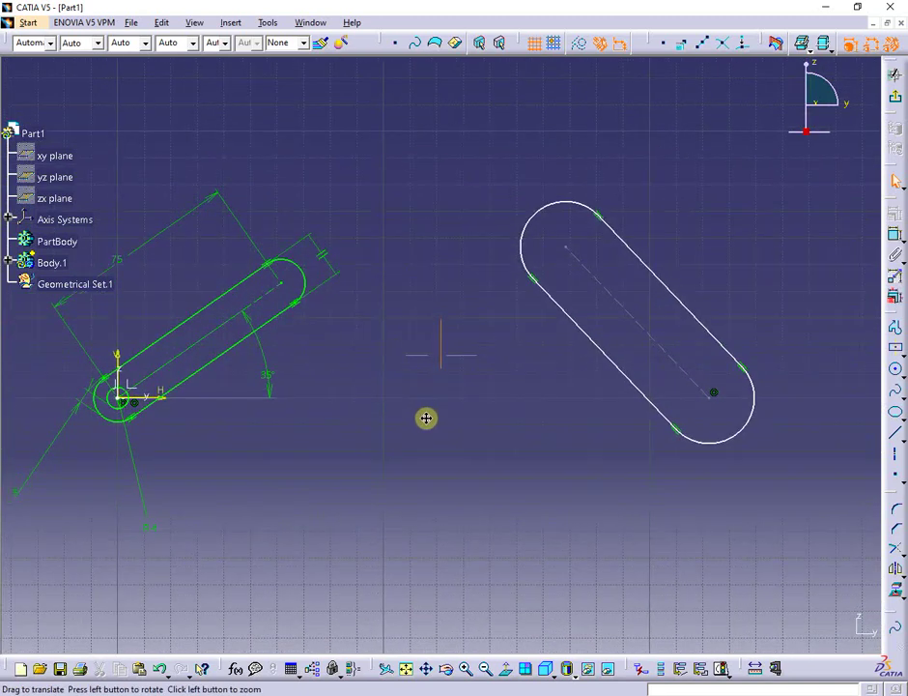
Step: Add an R4 circle at the green slot's far end, copying the origin circle's radius
{"action": "left_click", "coordinate": [897, 373]}
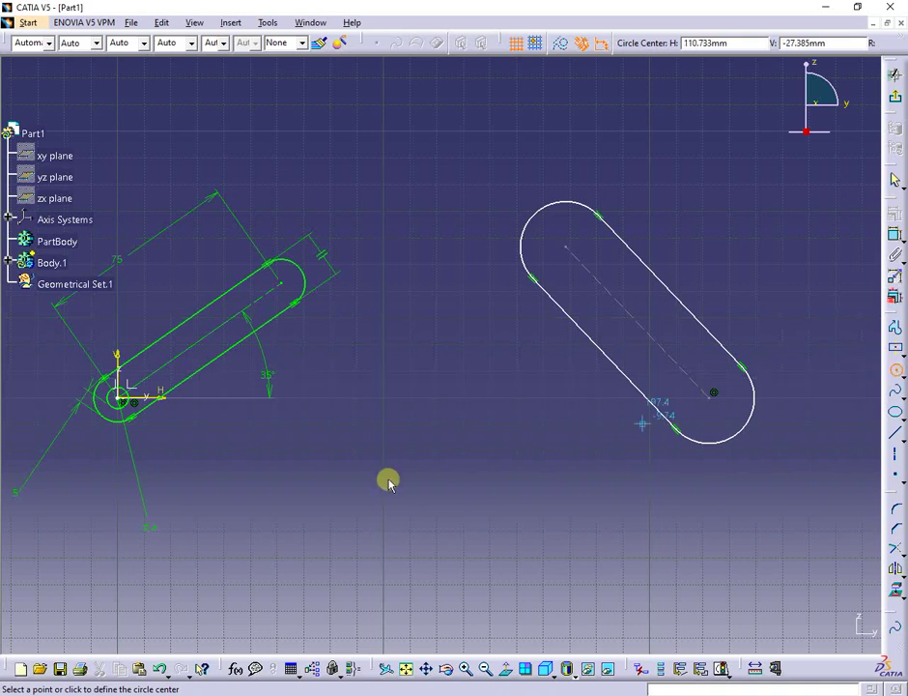
{"action": "right_click", "coordinate": [125, 405]}
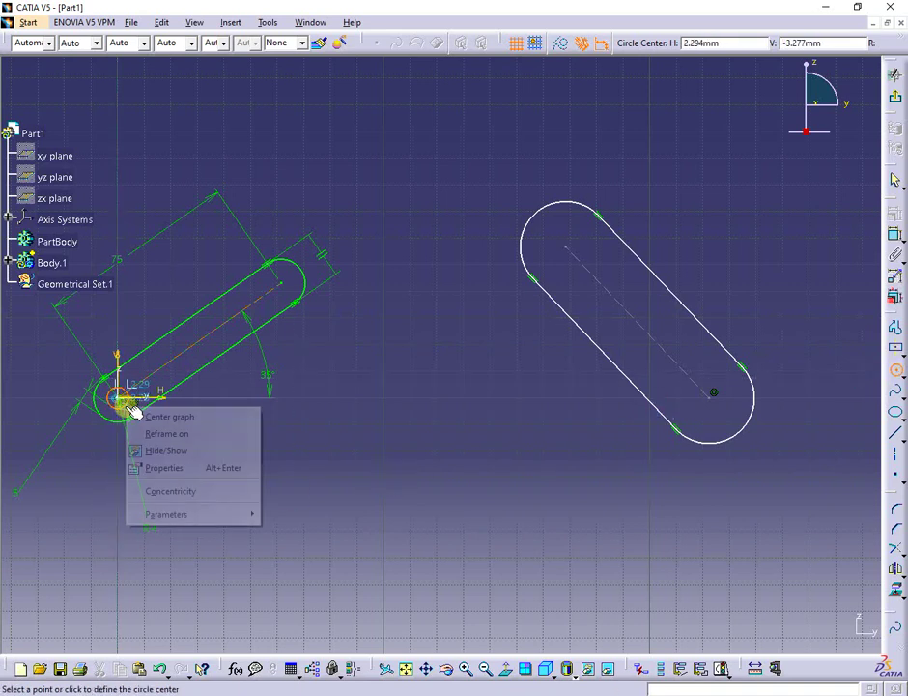
{"action": "mouse_move", "coordinate": [188, 518]}
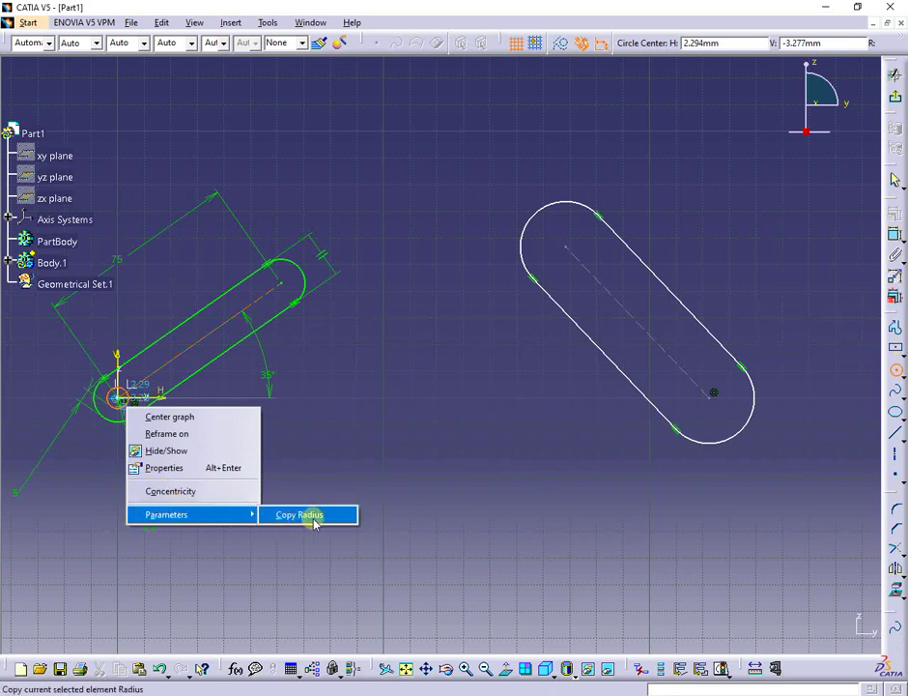
{"action": "left_click", "coordinate": [309, 515]}
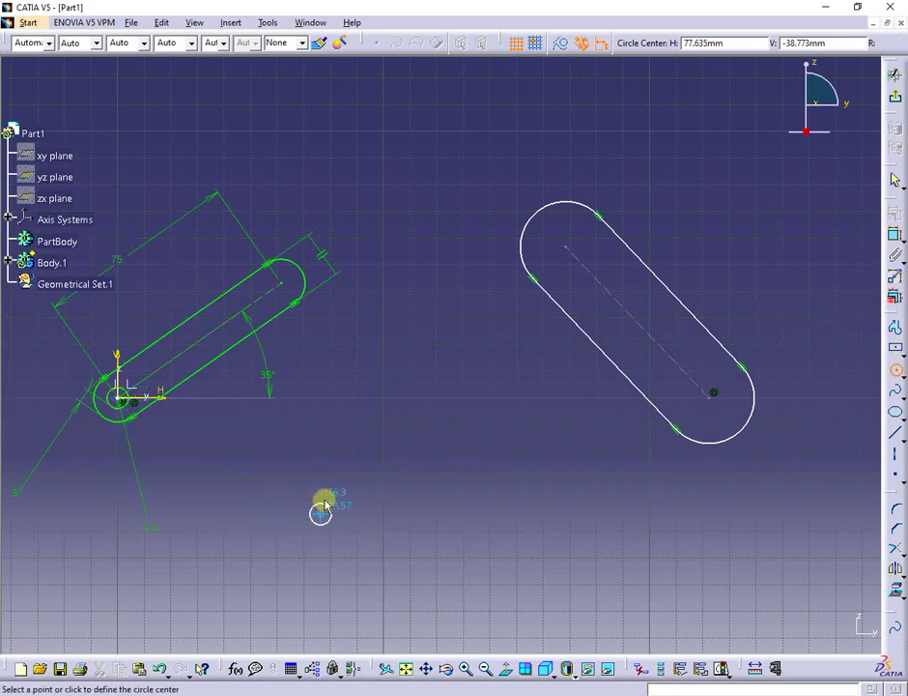
{"action": "left_click", "coordinate": [284, 280]}
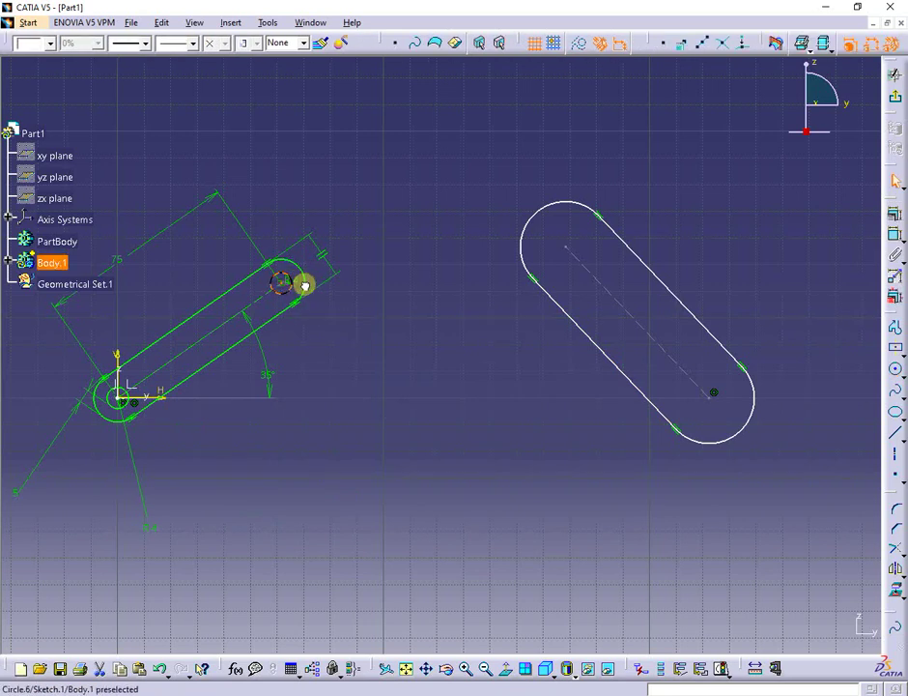
{"action": "left_click", "coordinate": [301, 285]}
{"action": "left_click", "coordinate": [306, 282]}
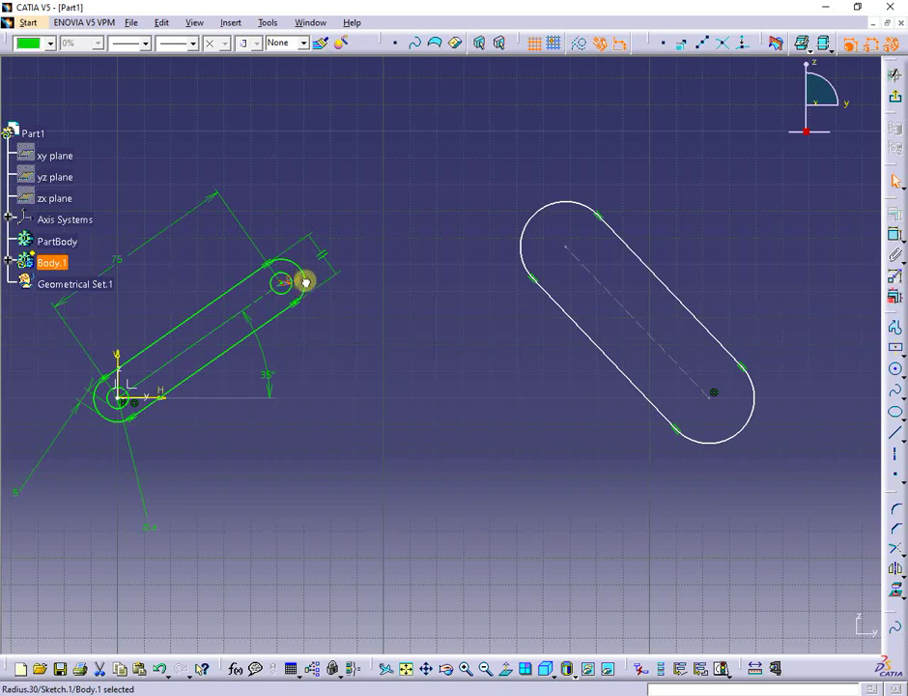
{"action": "left_click", "coordinate": [361, 316]}
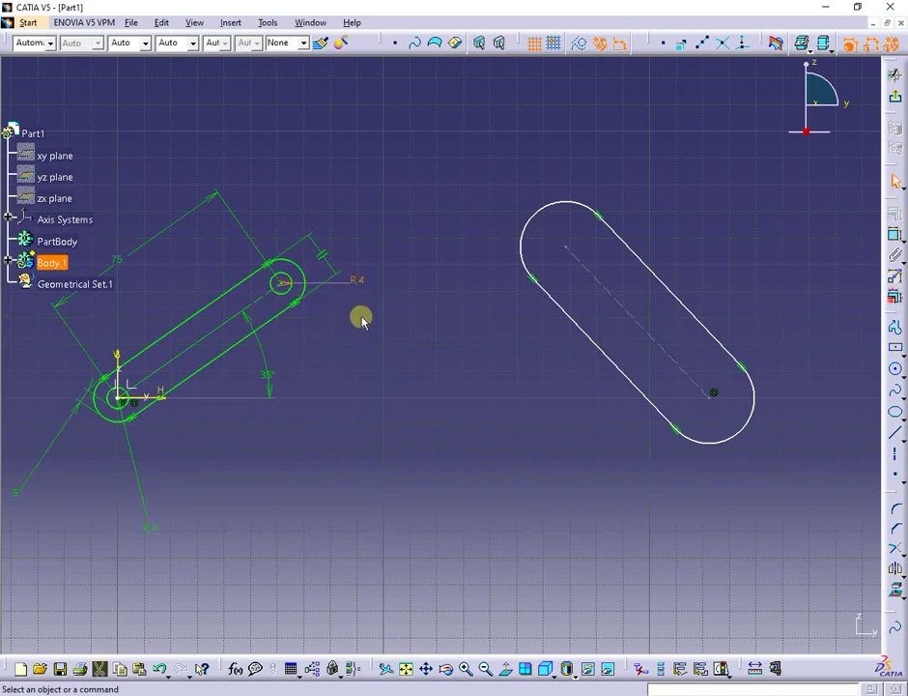
Step: Add R4 circles at both arc centres of the white slot
{"action": "left_click", "coordinate": [895, 369]}
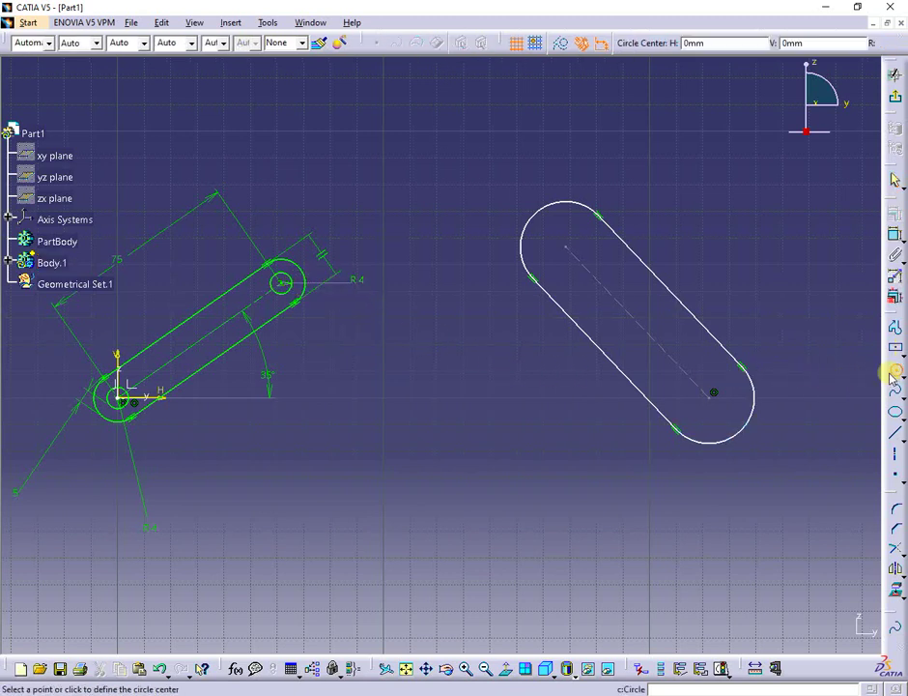
{"action": "right_click", "coordinate": [128, 404]}
{"action": "mouse_move", "coordinate": [186, 513]}
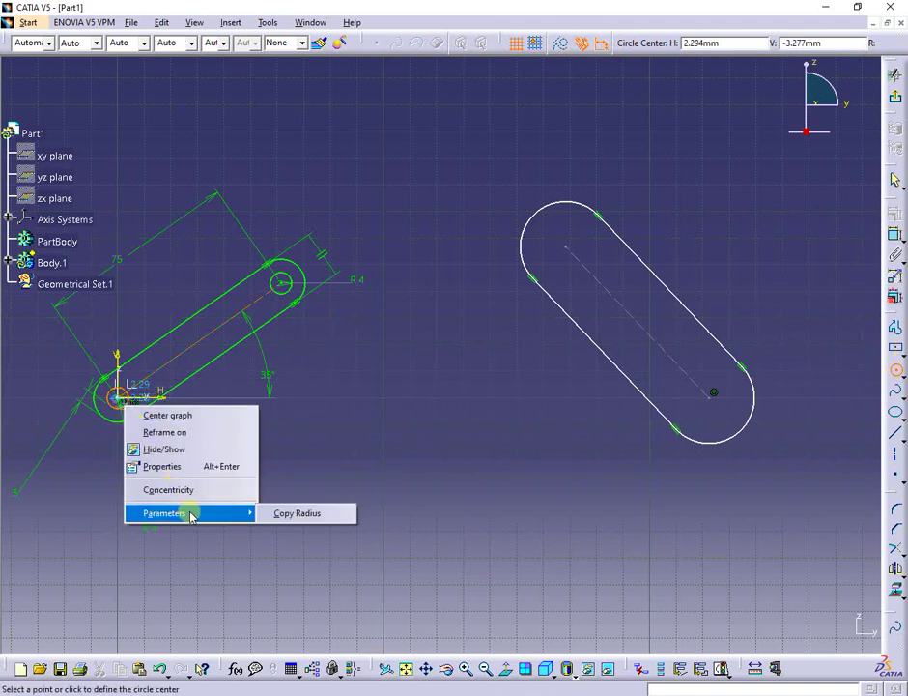
{"action": "left_click", "coordinate": [290, 513]}
{"action": "left_click", "coordinate": [566, 247]}
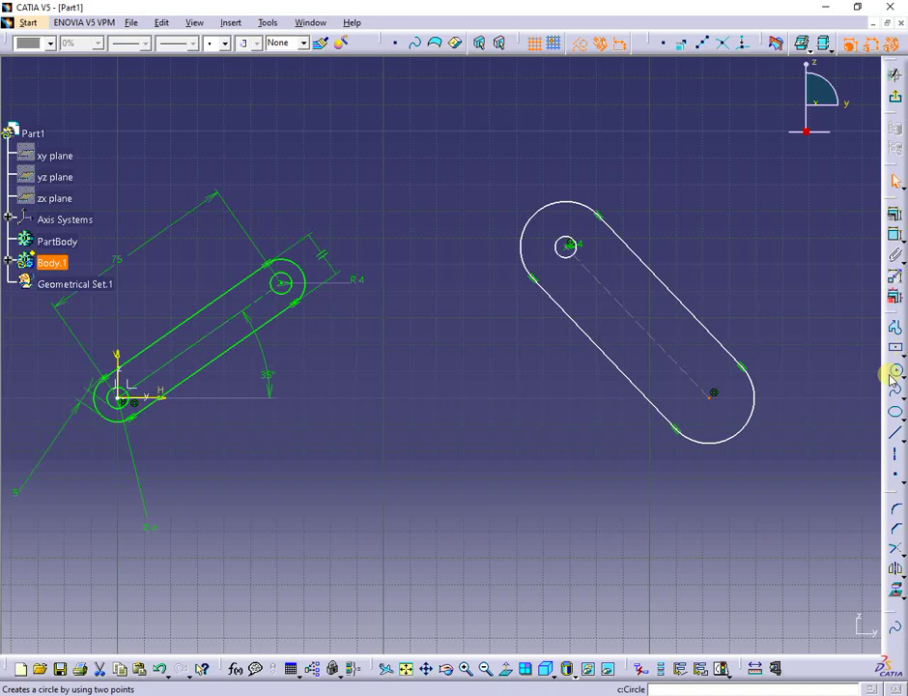
{"action": "left_click", "coordinate": [896, 371]}
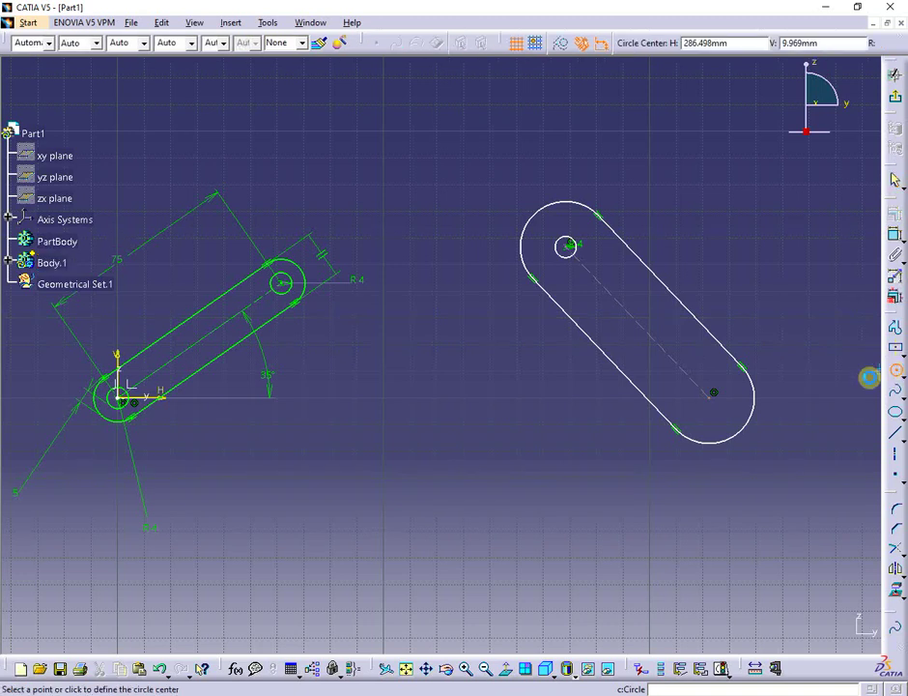
{"action": "right_click", "coordinate": [126, 406]}
{"action": "mouse_move", "coordinate": [178, 514]}
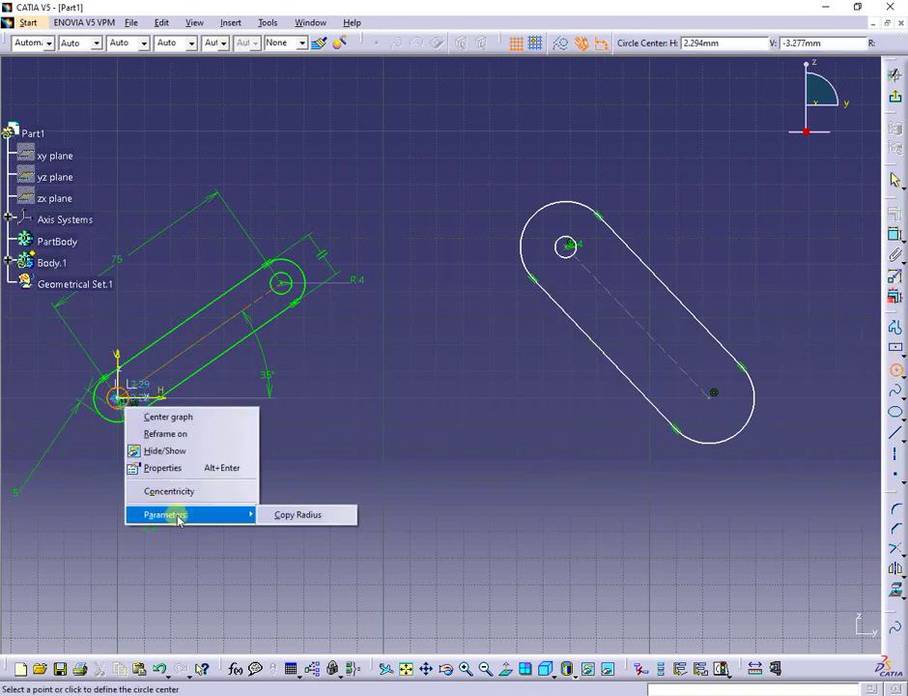
{"action": "left_click", "coordinate": [298, 514]}
{"action": "left_click", "coordinate": [713, 392]}
Step: Add an R4 circle at the rectangle's centre
{"action": "middle_click_drag", "start_coordinate": [653, 415], "coordinate": [407, 415]}
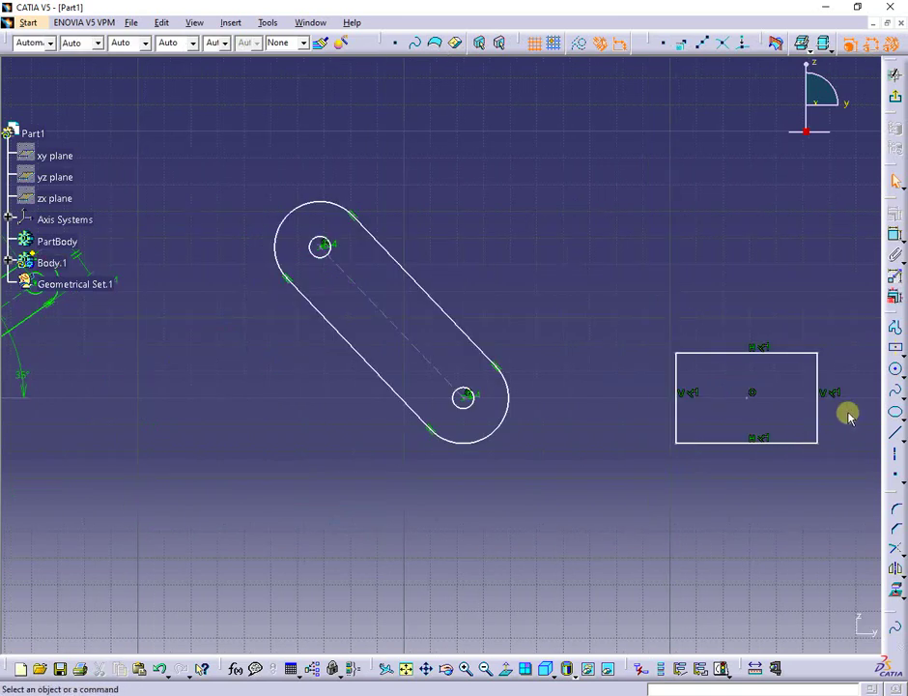
{"action": "left_click", "coordinate": [897, 371]}
{"action": "right_click", "coordinate": [473, 405]}
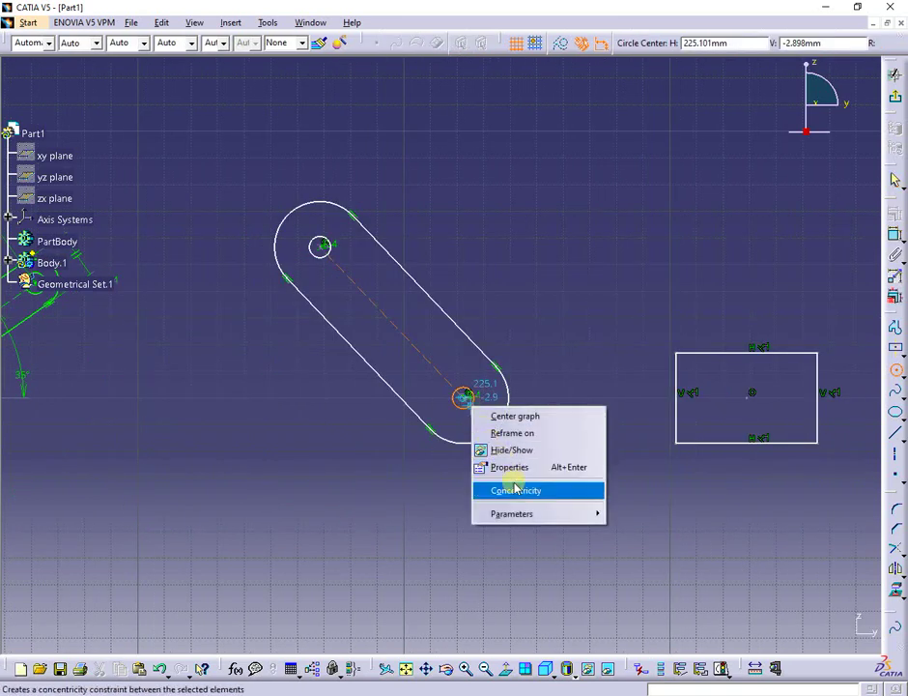
{"action": "mouse_move", "coordinate": [527, 517]}
{"action": "left_click", "coordinate": [644, 513]}
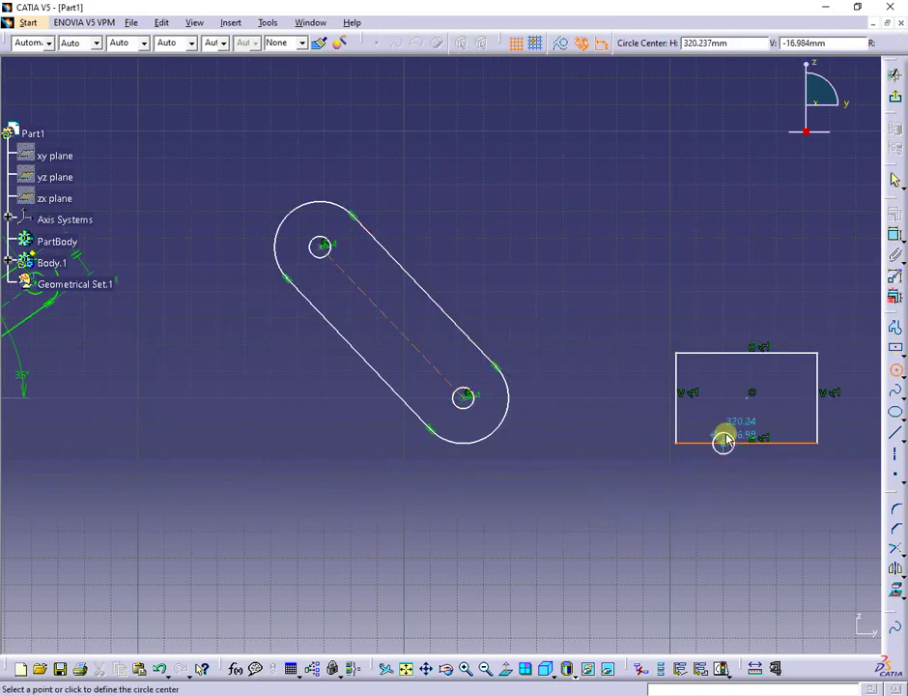
{"action": "left_click", "coordinate": [745, 398]}
{"action": "left_click", "coordinate": [678, 524]}
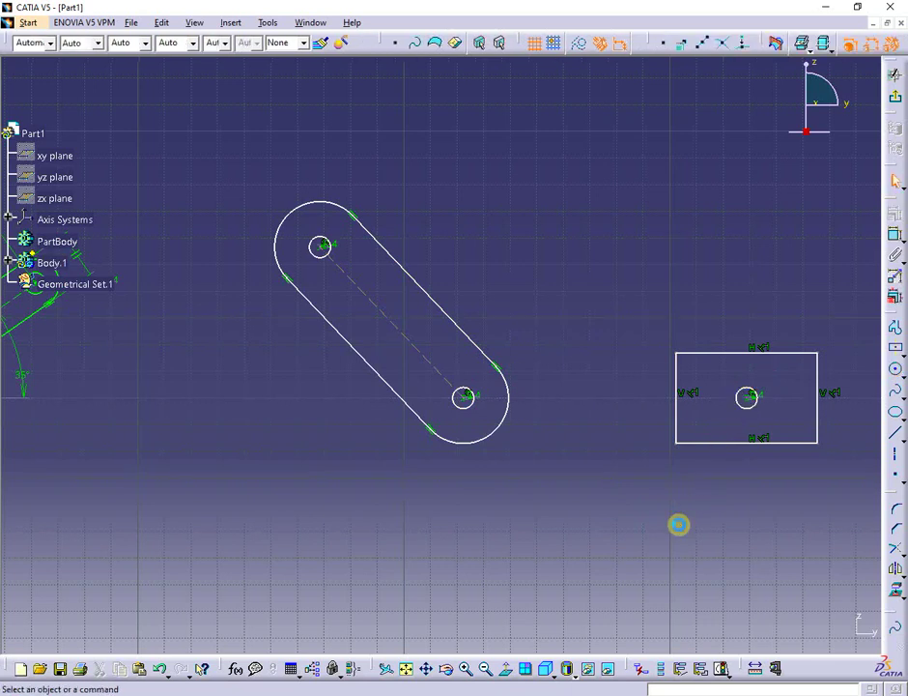
{"action": "scroll", "coordinate": [503, 519], "scroll_direction": "down", "scroll_amount": 2}
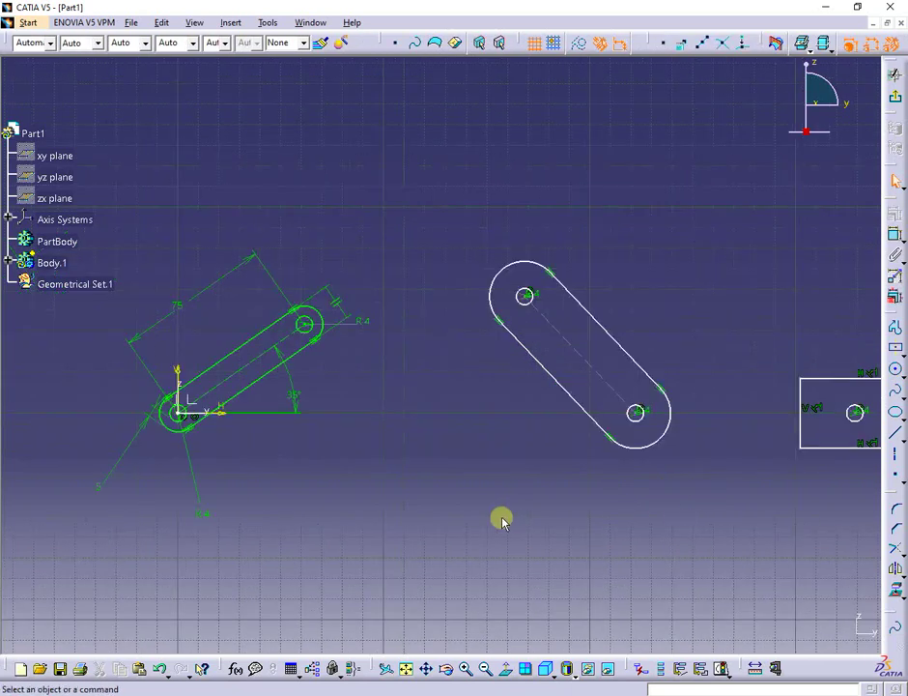
Step: Draw a 75 mm line above the slots, copying the green slot side's length
{"action": "left_click", "coordinate": [898, 437]}
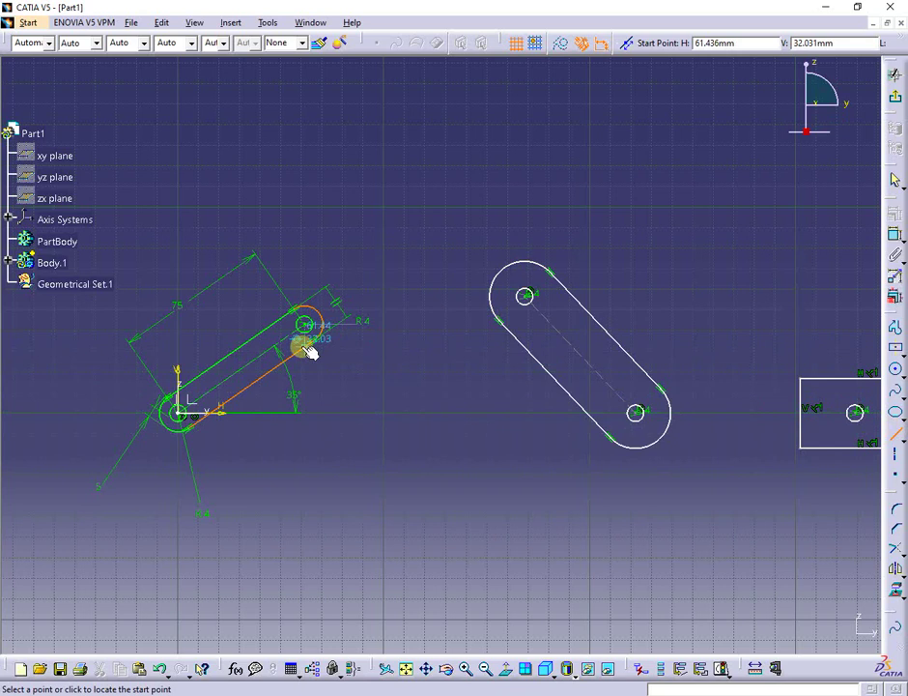
{"action": "right_click", "coordinate": [264, 356]}
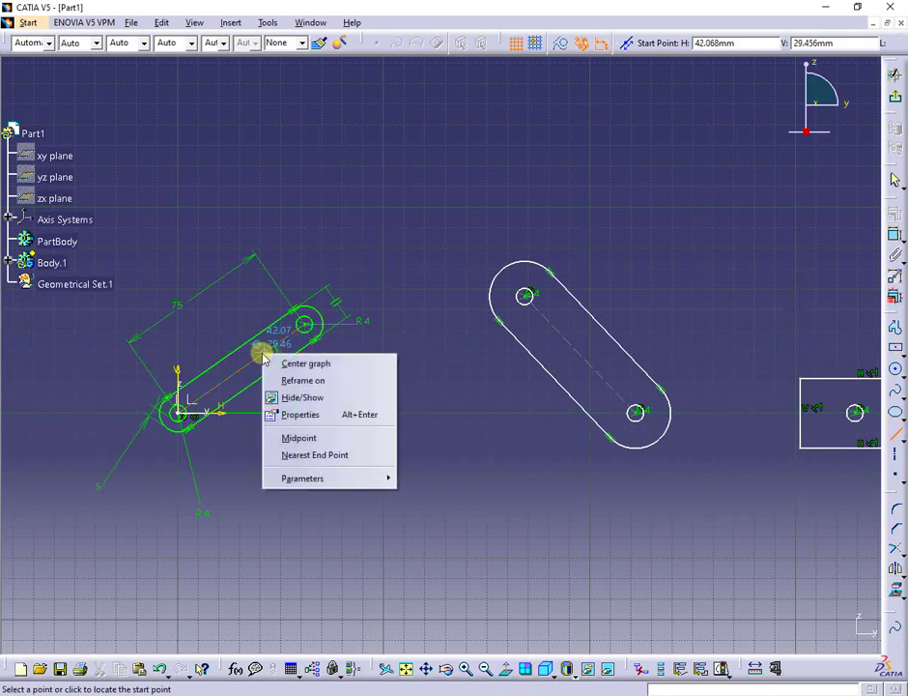
{"action": "mouse_move", "coordinate": [345, 473]}
{"action": "left_click", "coordinate": [444, 474]}
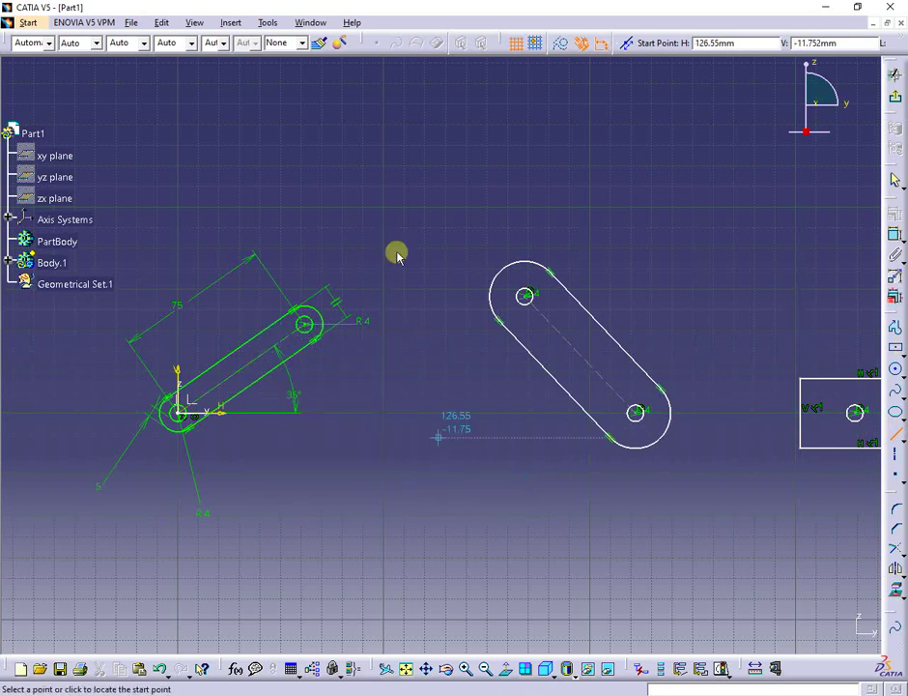
{"action": "left_click", "coordinate": [329, 174]}
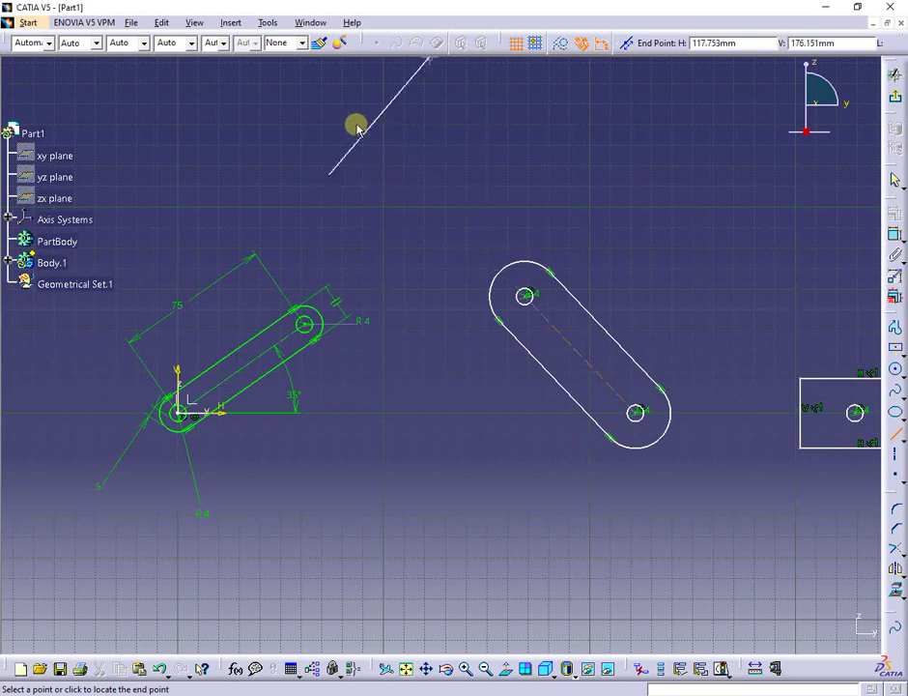
{"action": "left_click", "coordinate": [415, 171]}
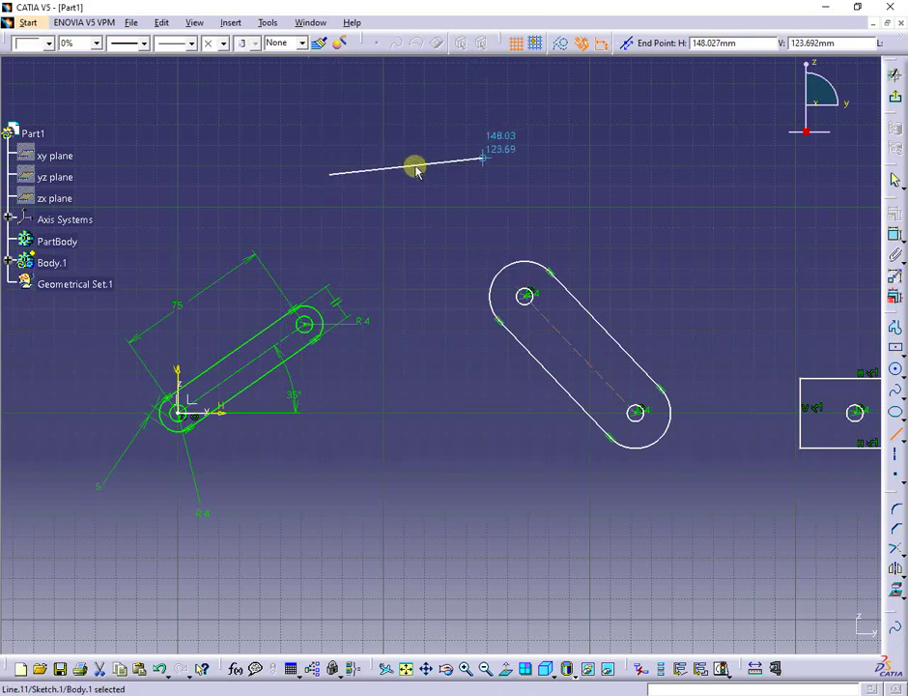
{"action": "left_click", "coordinate": [413, 166]}
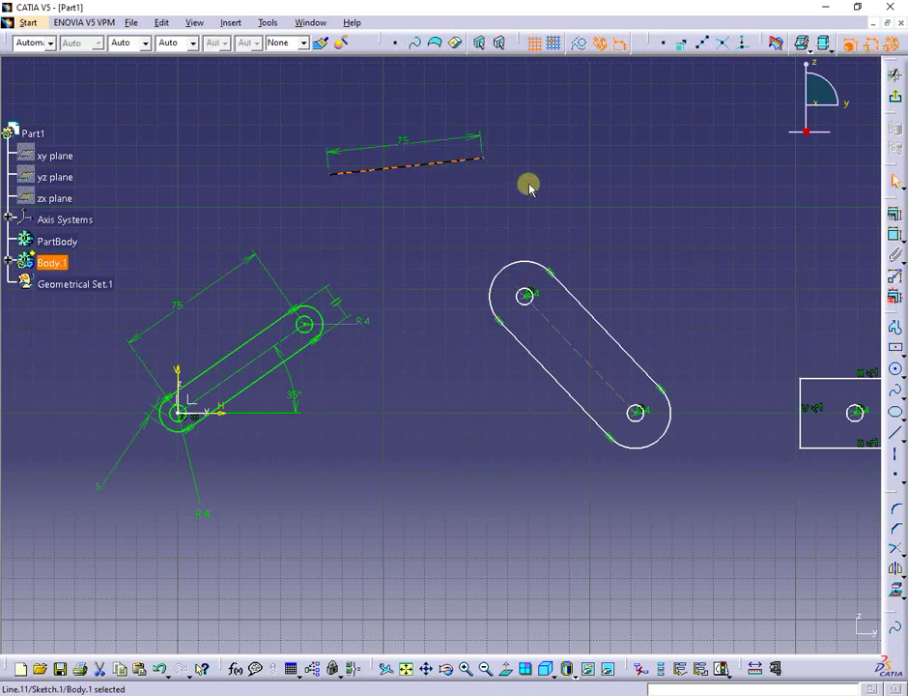
{"action": "left_click", "coordinate": [527, 184]}
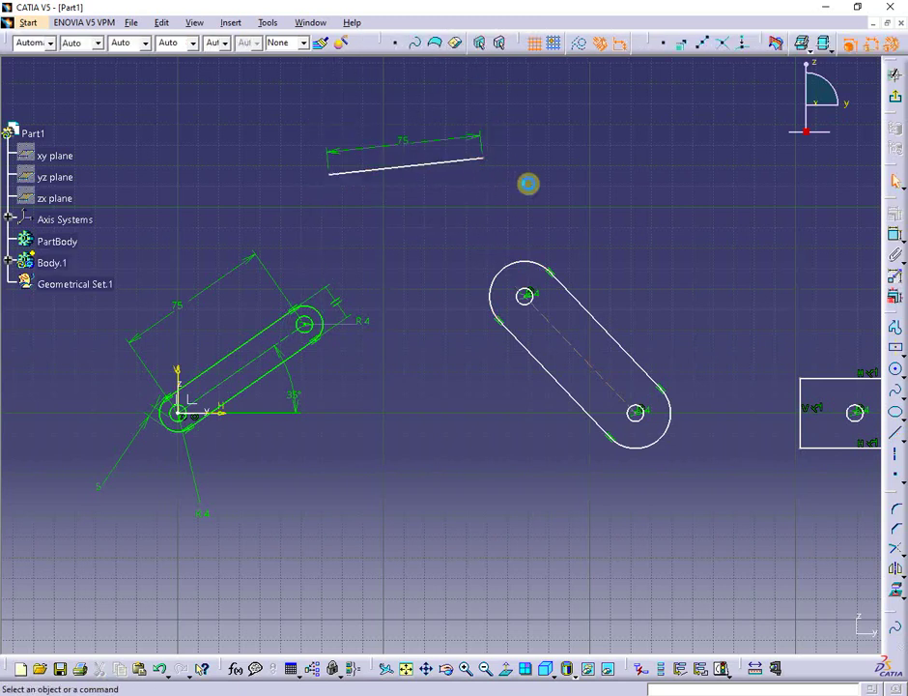
Step: Draw a three-point arc from the line's end and dimension its radius to 25 mm
{"action": "left_click", "coordinate": [898, 372]}
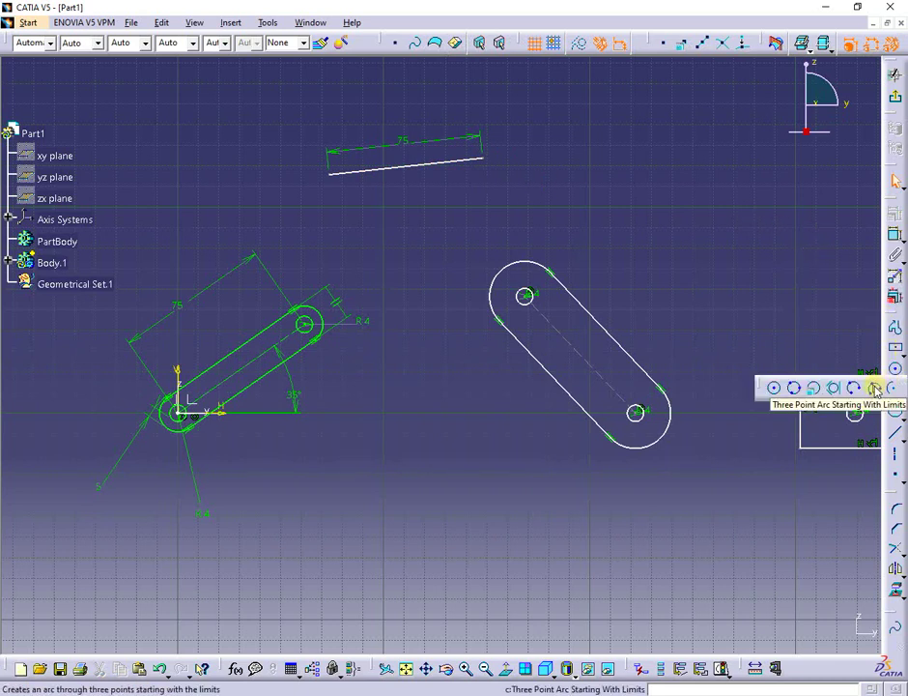
{"action": "left_click", "coordinate": [873, 387]}
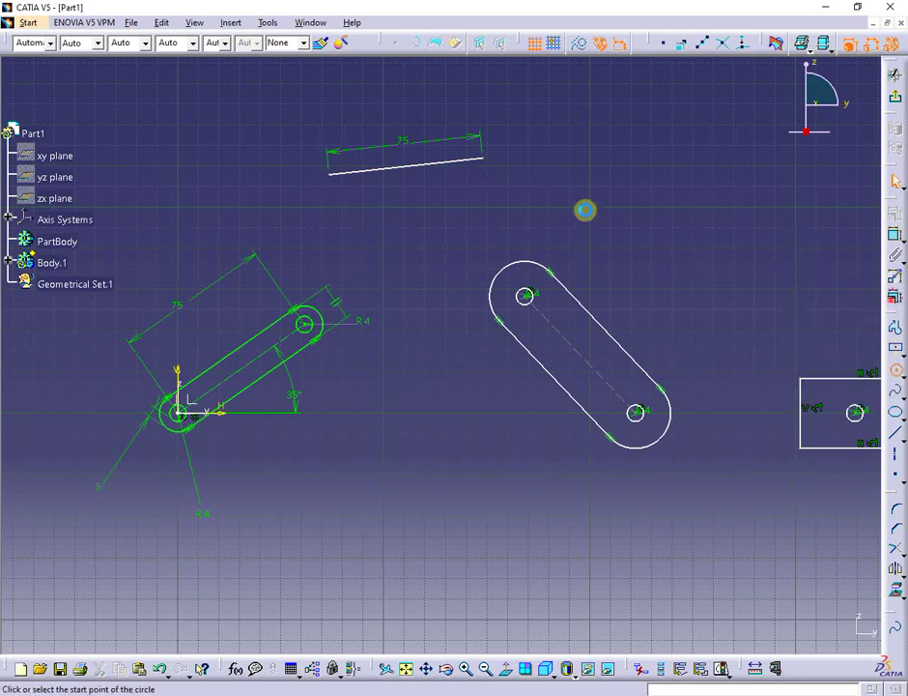
{"action": "left_click", "coordinate": [482, 156]}
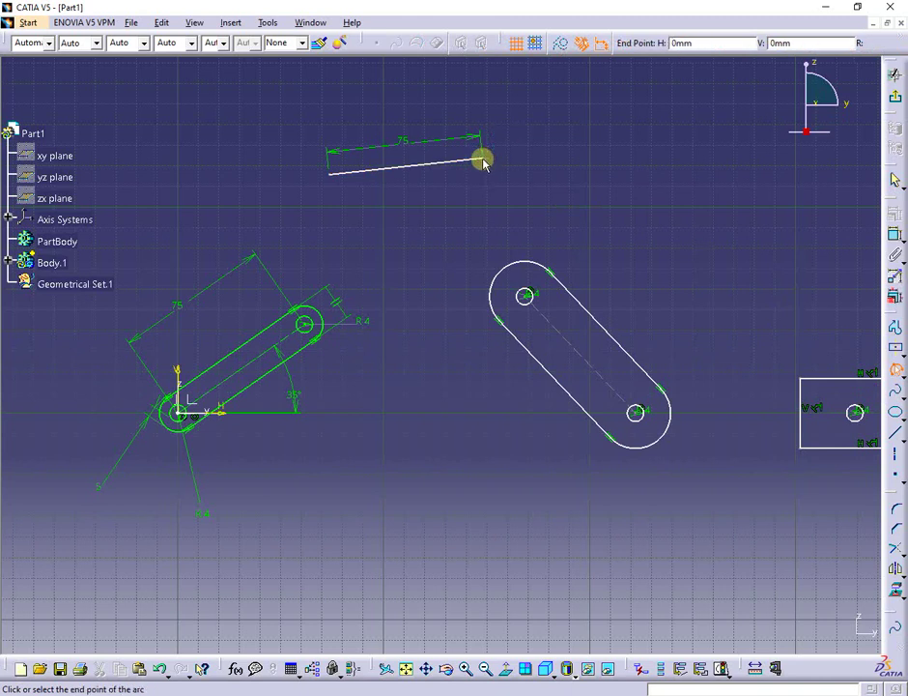
{"action": "left_click", "coordinate": [538, 193]}
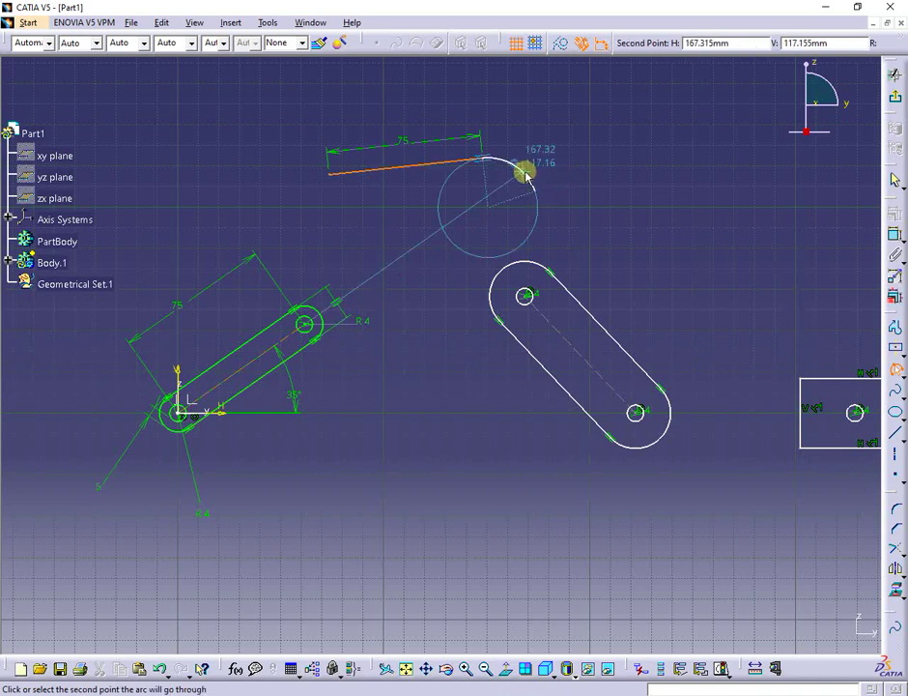
{"action": "left_click", "coordinate": [523, 171]}
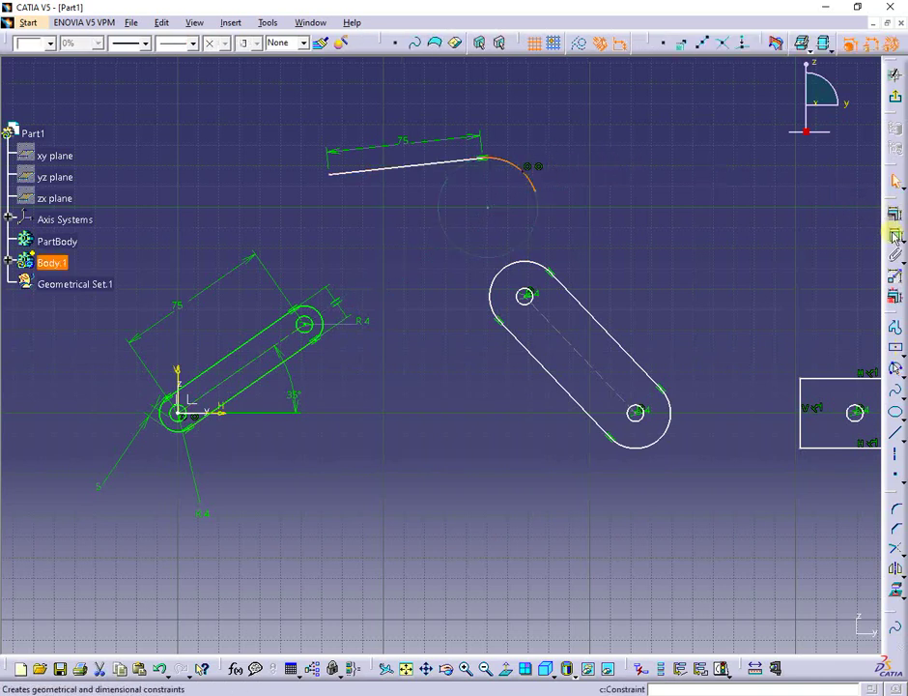
{"action": "left_click", "coordinate": [896, 236]}
{"action": "left_click", "coordinate": [529, 176]}
{"action": "left_click", "coordinate": [512, 186]}
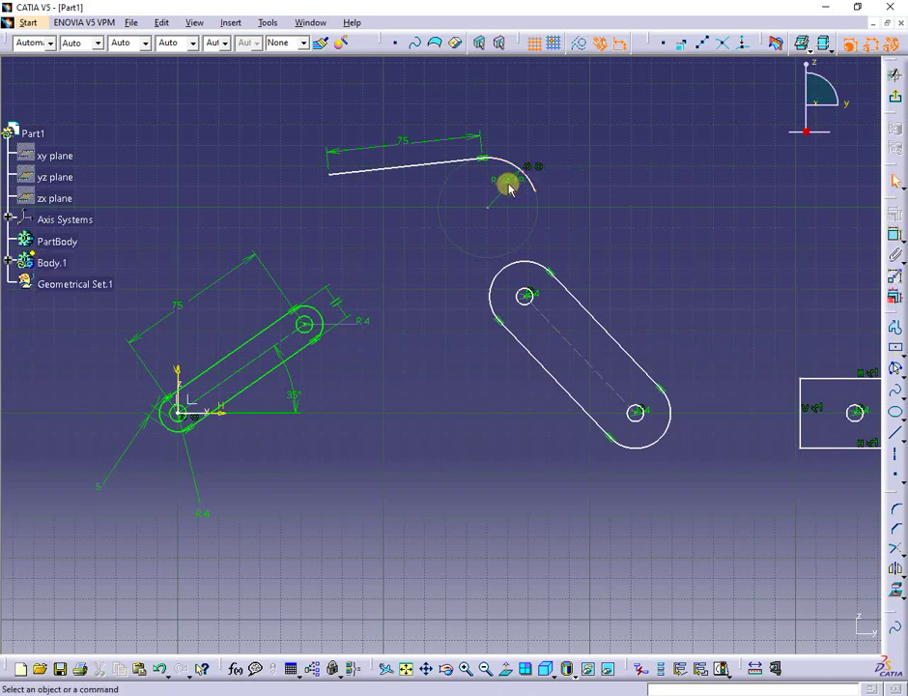
{"action": "double_click", "coordinate": [509, 183]}
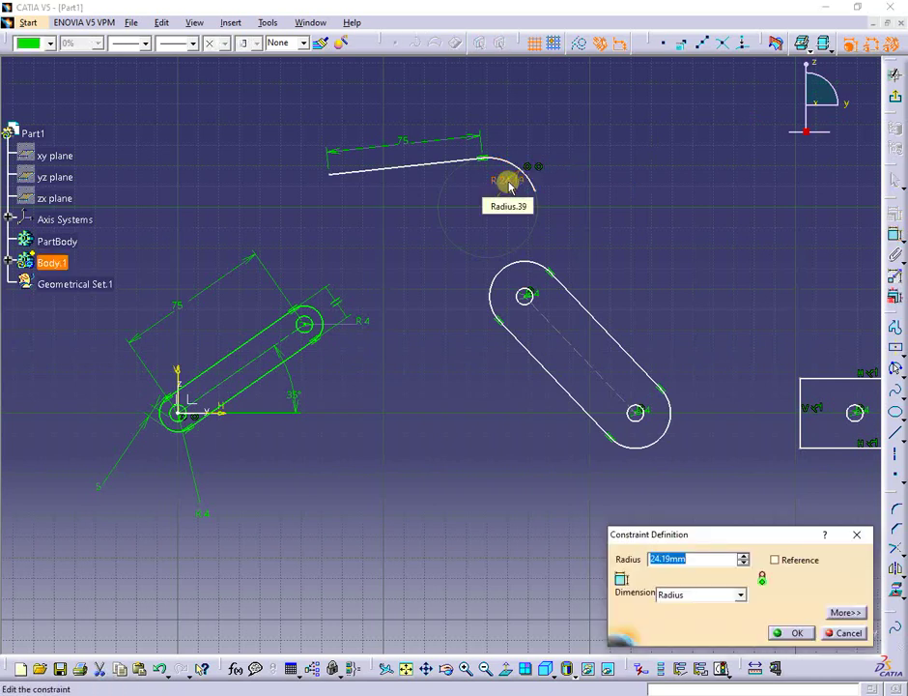
{"action": "key", "text": "Return"}
{"action": "scroll", "coordinate": [679, 279], "scroll_direction": "up", "scroll_amount": 3}
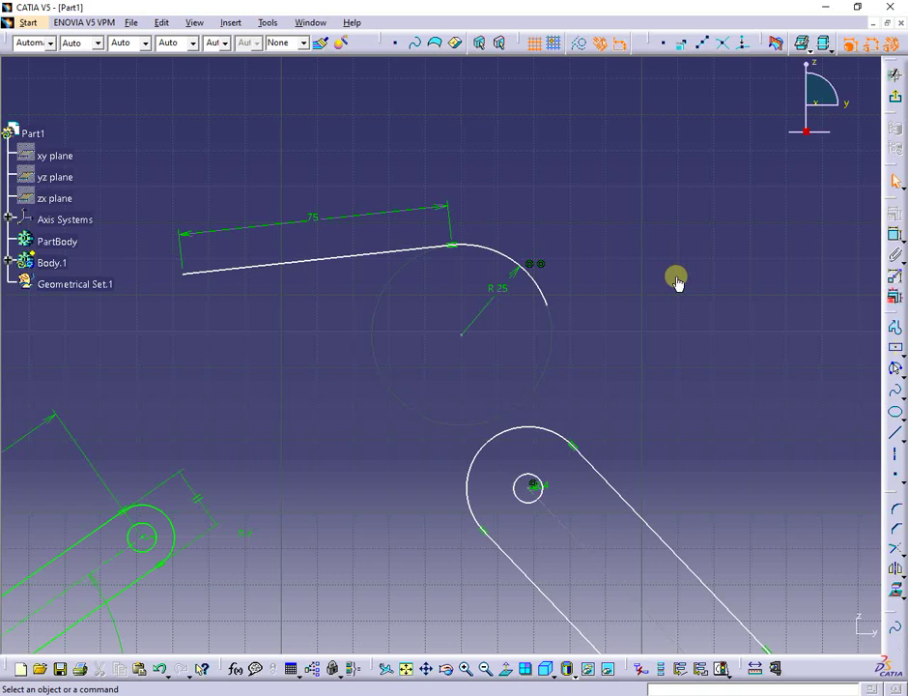
Step: Add a second R25 arc, copying the first arc's radius, to form the S-curve
{"action": "left_click", "coordinate": [895, 369]}
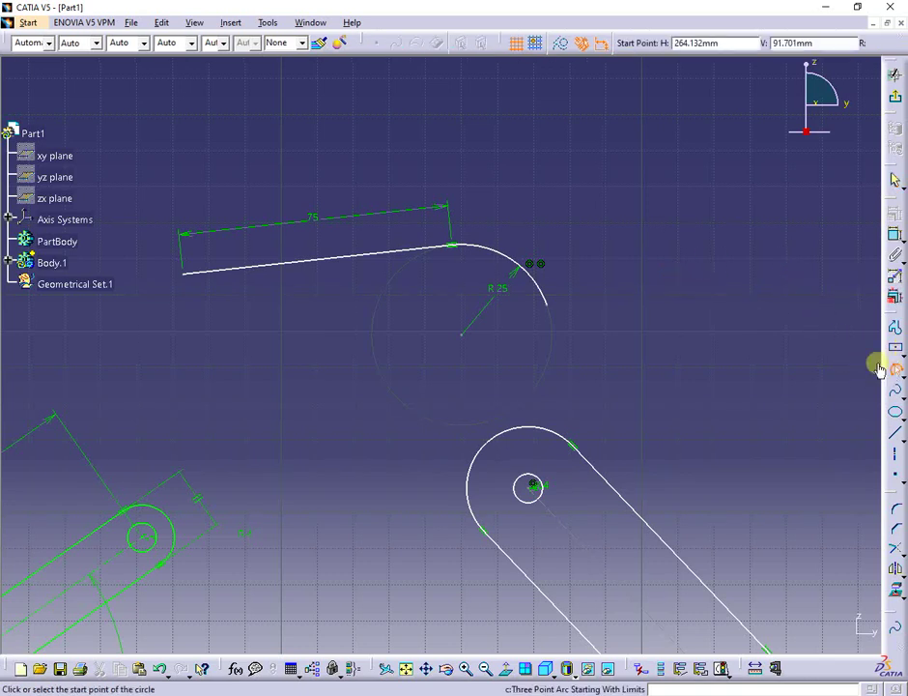
{"action": "right_click", "coordinate": [541, 293]}
{"action": "mouse_move", "coordinate": [609, 419]}
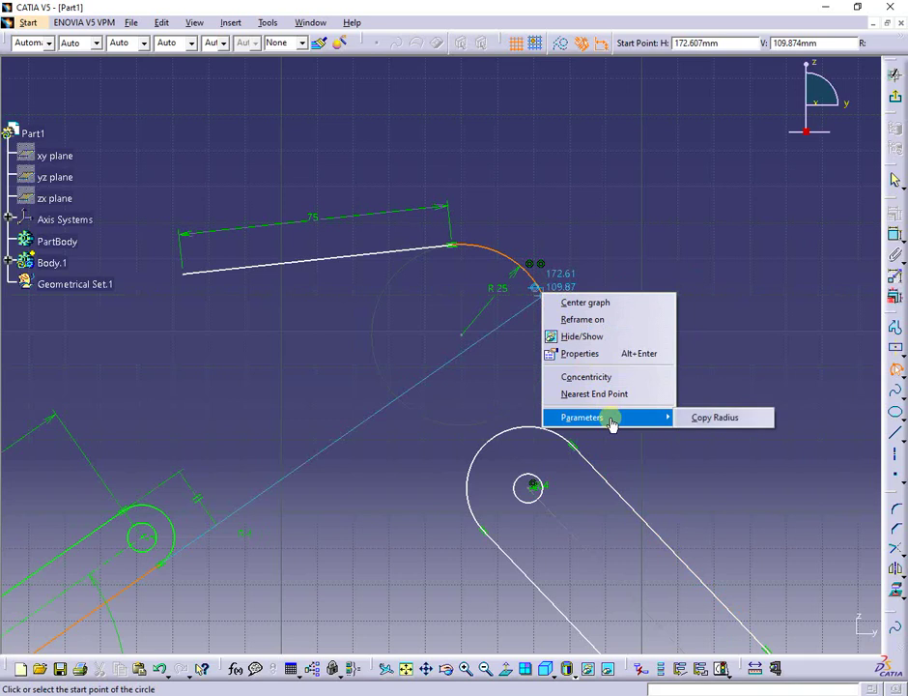
{"action": "left_click", "coordinate": [696, 421]}
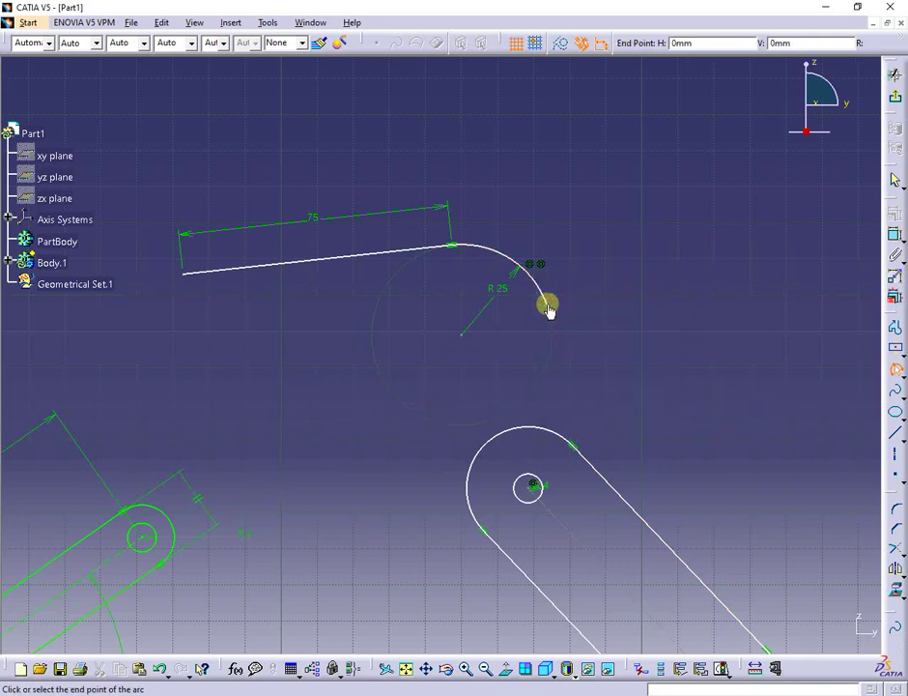
{"action": "left_click", "coordinate": [689, 342]}
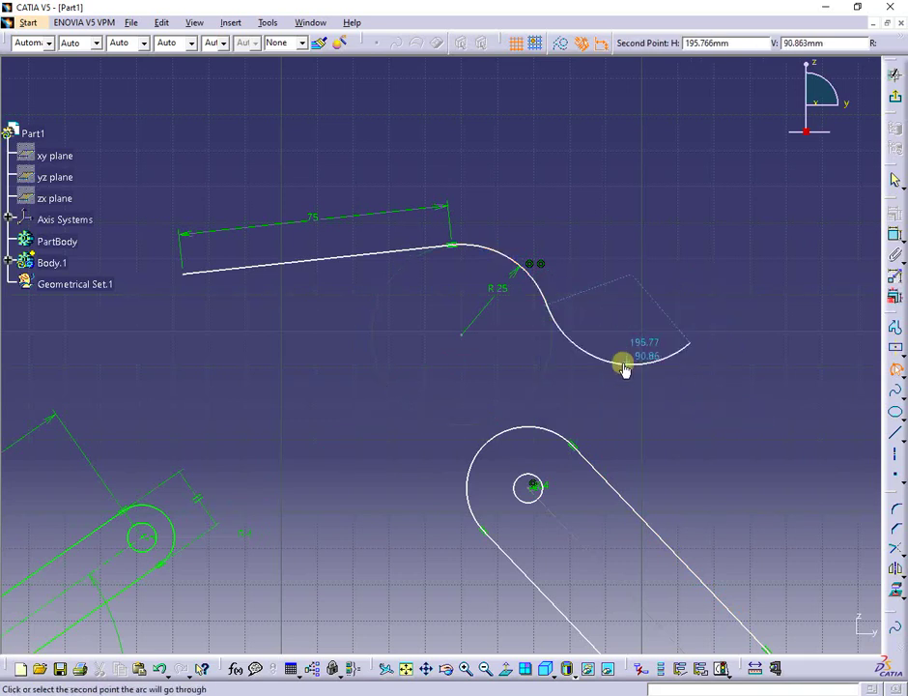
{"action": "left_click", "coordinate": [621, 368]}
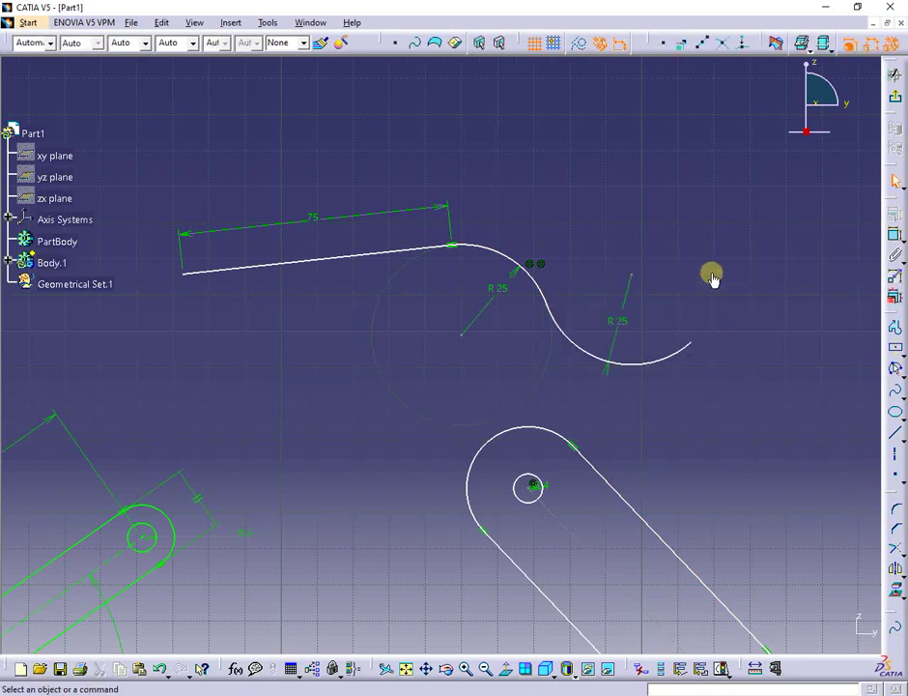
{"action": "scroll", "coordinate": [618, 229], "scroll_direction": "down", "scroll_amount": 3}
Step: Box-select and delete the S-curve
{"action": "mouse_move", "coordinate": [620, 207]}
{"action": "left_mouse_down"}
{"action": "mouse_move", "coordinate": [423, 380]}
{"action": "mouse_move", "coordinate": [284, 375]}
{"action": "left_mouse_up"}
{"action": "key", "text": "Delete"}
{"action": "scroll", "coordinate": [539, 364], "scroll_direction": "up", "scroll_amount": 2}
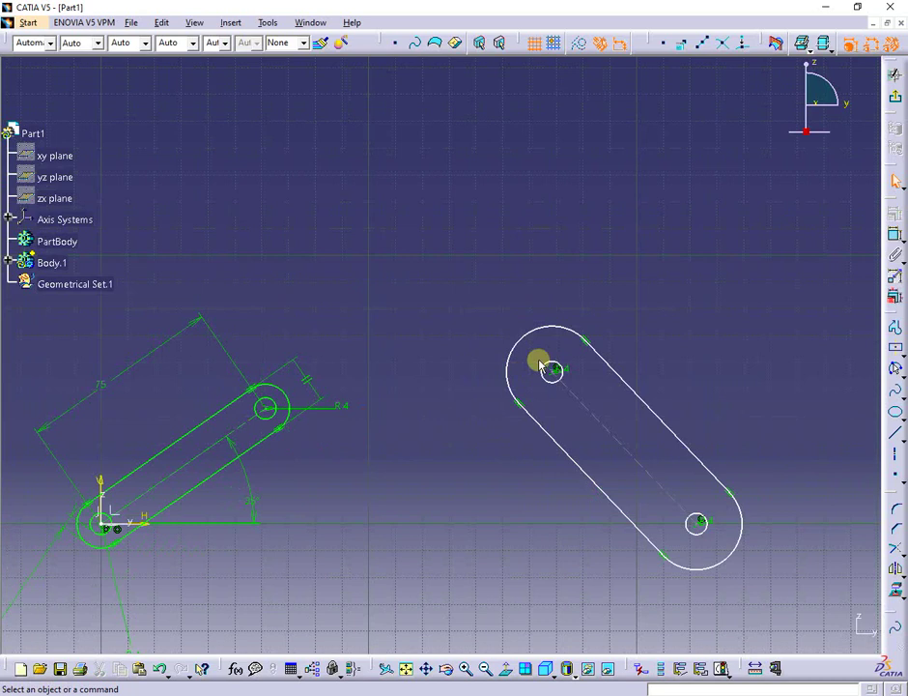
Step: Make the white slot's two long sides parallel
{"action": "left_click", "coordinate": [895, 235]}
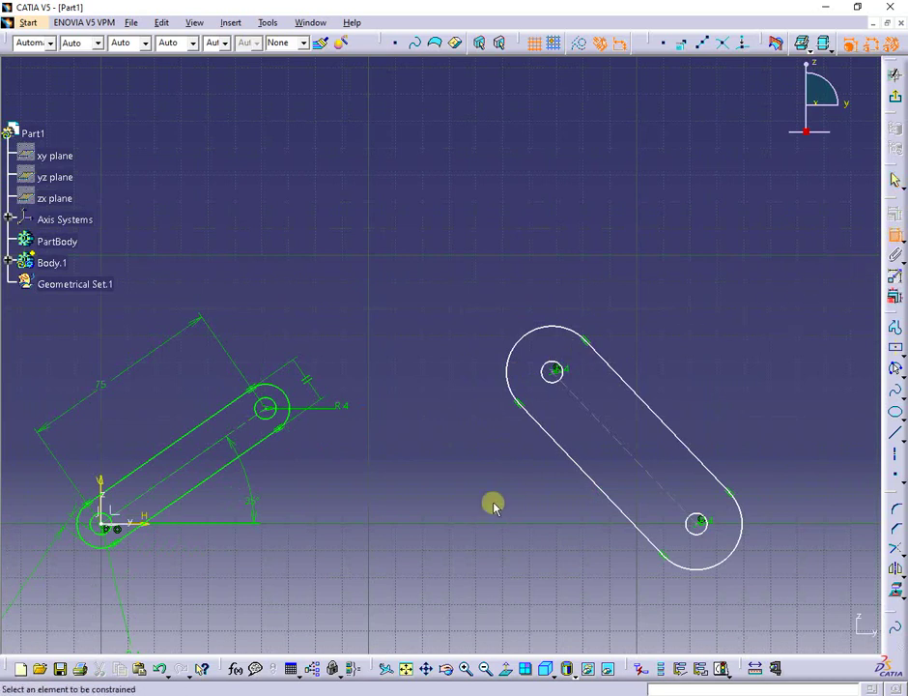
{"action": "left_click", "coordinate": [583, 470]}
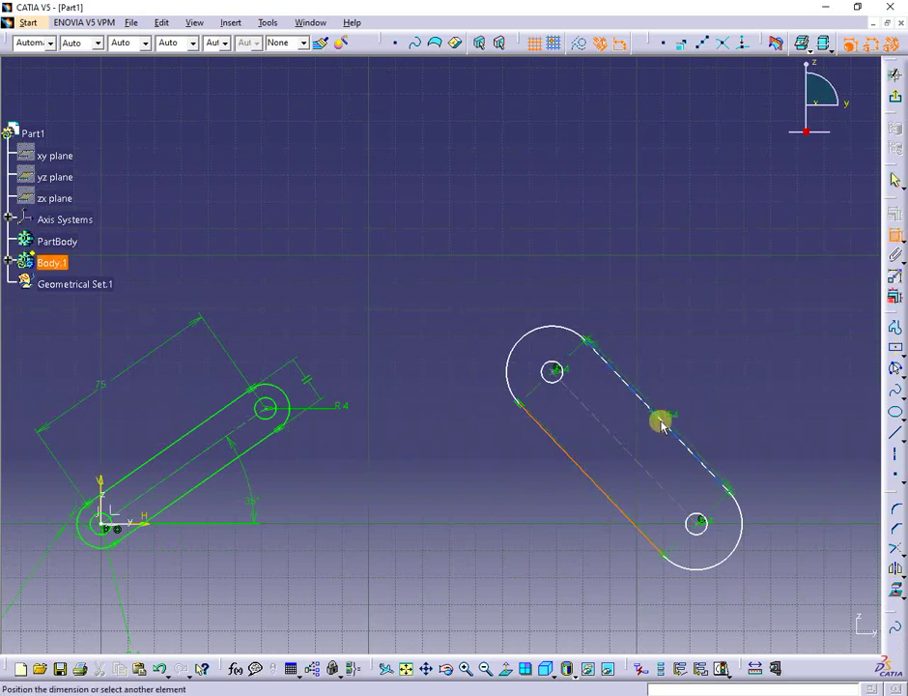
{"action": "left_click", "coordinate": [663, 425]}
{"action": "right_click", "coordinate": [679, 365]}
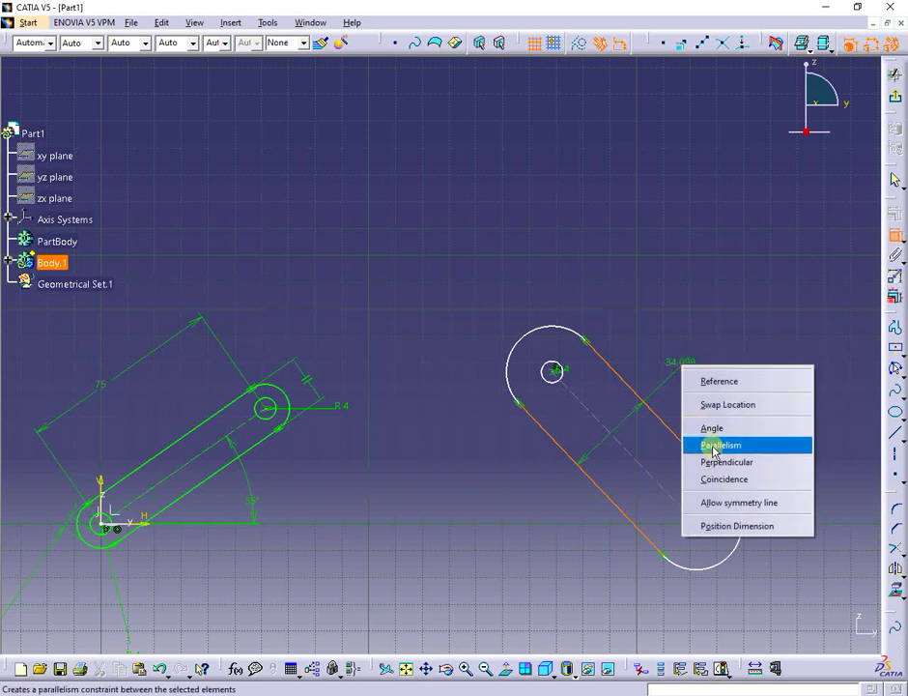
{"action": "left_click", "coordinate": [705, 440]}
{"action": "left_click", "coordinate": [687, 388]}
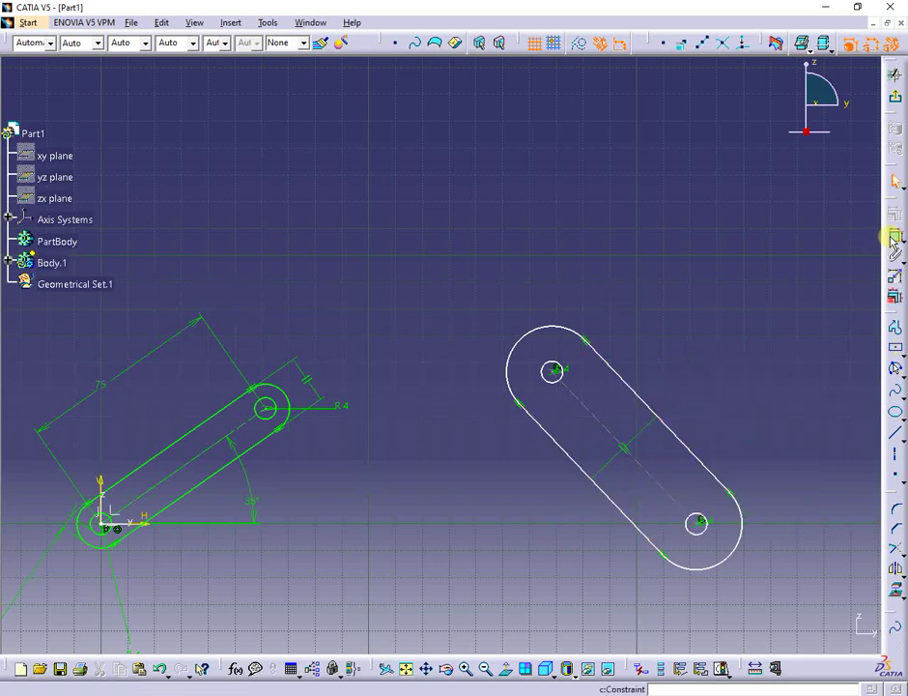
Step: Dimension the slot's end circle radius and its 78.154 centreline length
{"action": "left_click", "coordinate": [895, 235]}
{"action": "left_click", "coordinate": [692, 537]}
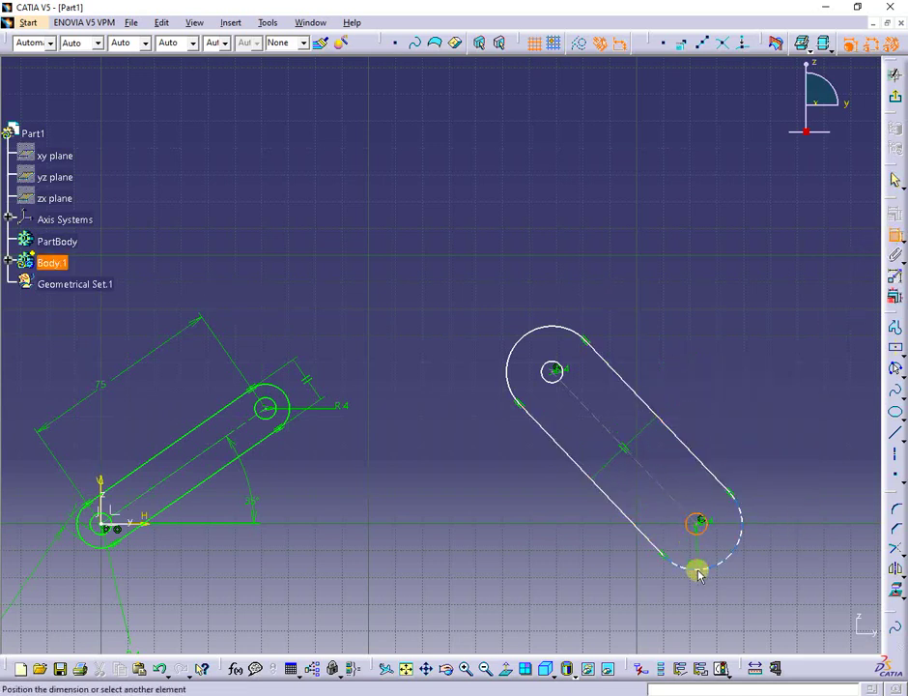
{"action": "left_click", "coordinate": [651, 607]}
{"action": "middle_click_drag", "start_coordinate": [541, 535], "coordinate": [536, 455]}
{"action": "left_click", "coordinate": [894, 235]}
{"action": "left_click", "coordinate": [634, 385]}
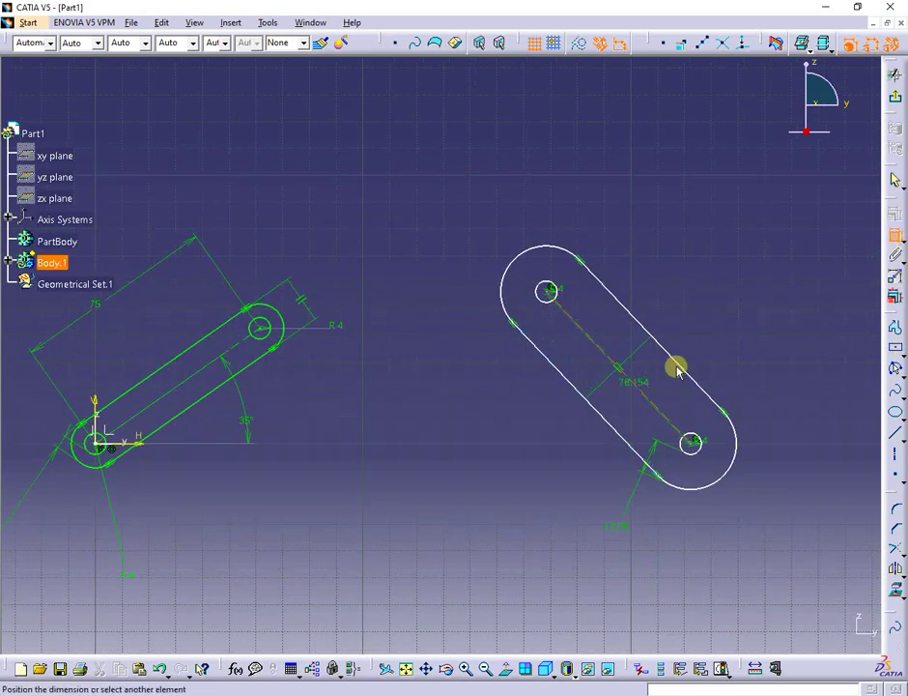
{"action": "left_click", "coordinate": [705, 312]}
{"action": "middle_click_drag", "start_coordinate": [505, 464], "coordinate": [570, 432]}
Step: Link the slot's offset dimension by formula to Offset.23
{"action": "double_click", "coordinate": [686, 498]}
{"action": "type", "text": "="}
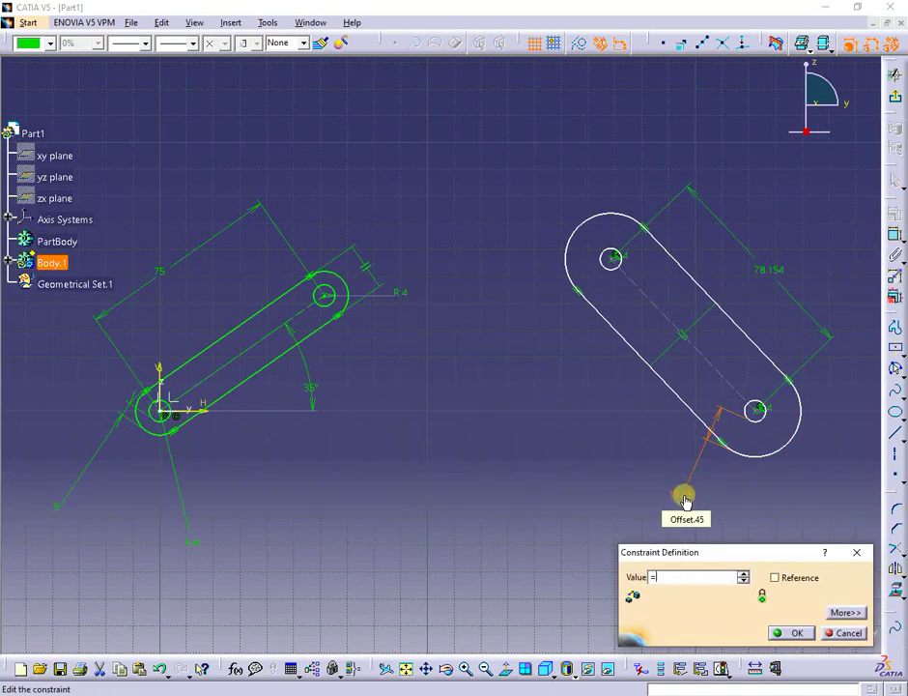
{"action": "left_click", "coordinate": [69, 499]}
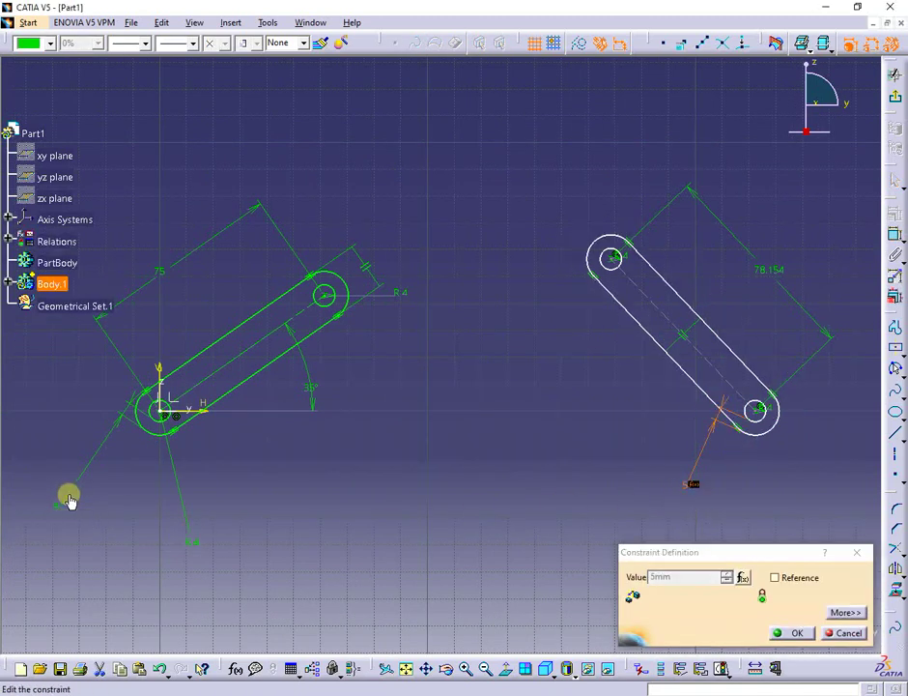
{"action": "left_click", "coordinate": [785, 634]}
{"action": "left_click_drag", "start_coordinate": [763, 421], "coordinate": [591, 425]}
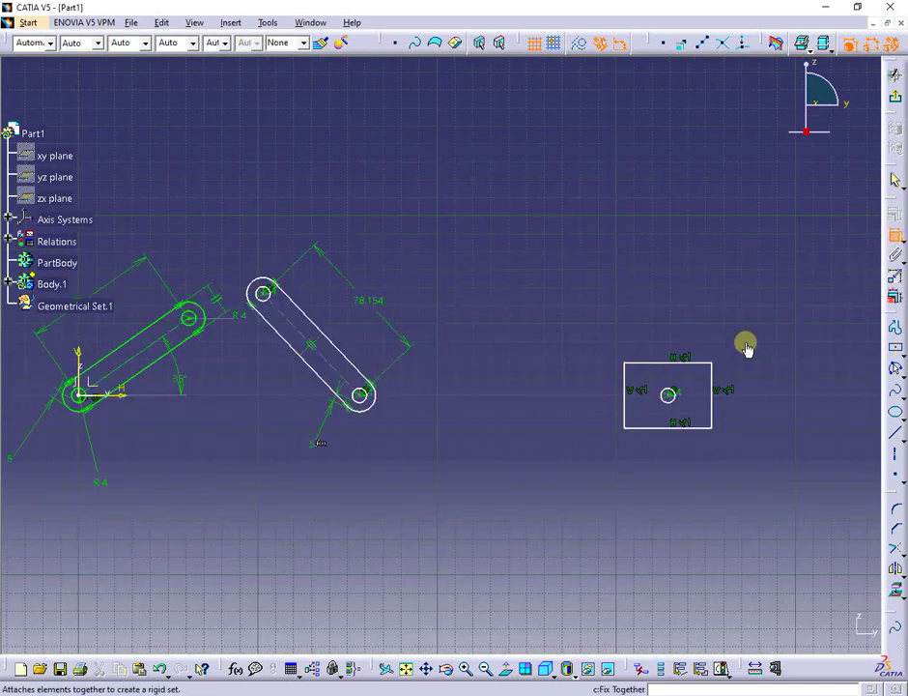
Step: Dimension the rectangle's top edge with a 30 mm width
{"action": "left_click", "coordinate": [700, 368]}
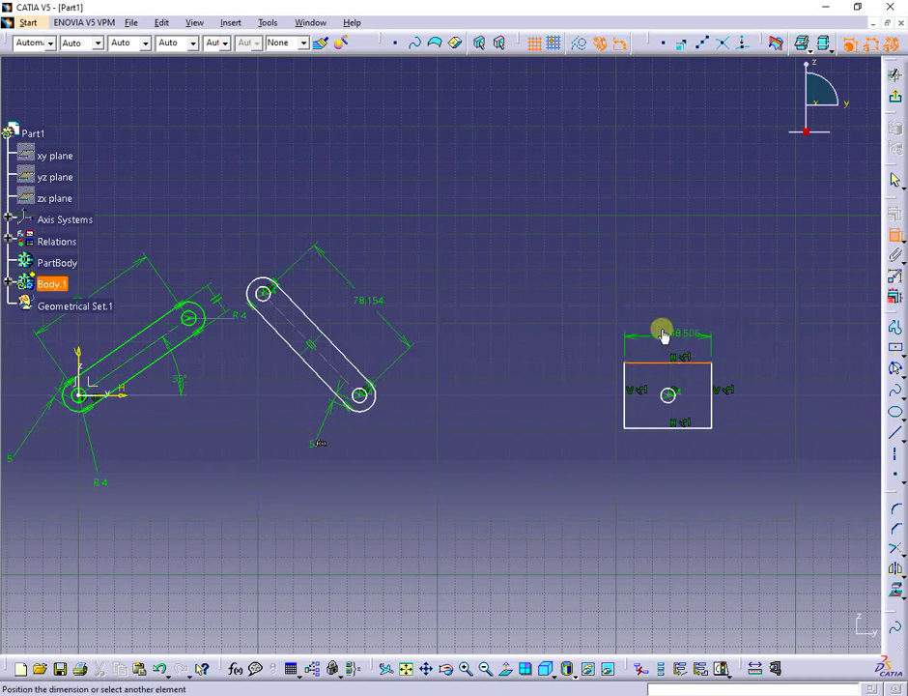
{"action": "left_click", "coordinate": [659, 332]}
{"action": "double_click", "coordinate": [659, 334]}
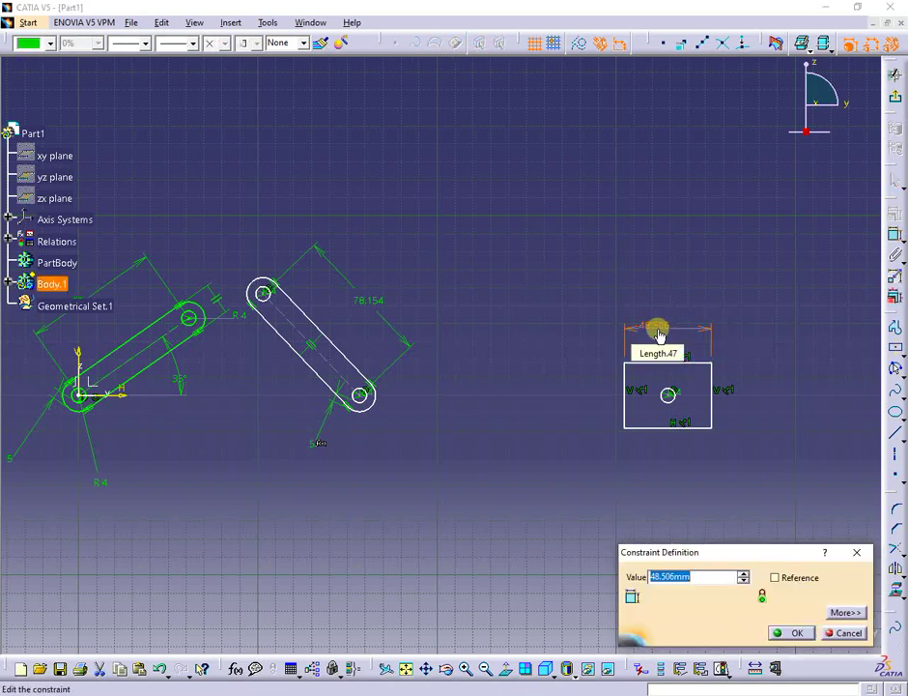
{"action": "key", "text": "Return"}
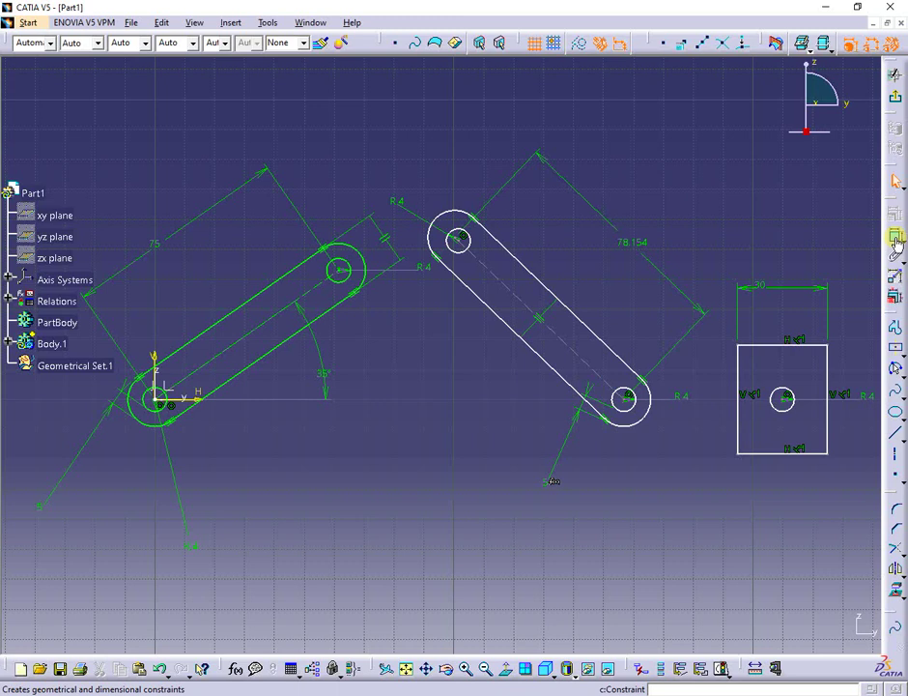
Step: Add a small circle-to-bottom-edge distance and formula-link it to the green link's 5mm dimension
{"action": "left_click", "coordinate": [784, 409]}
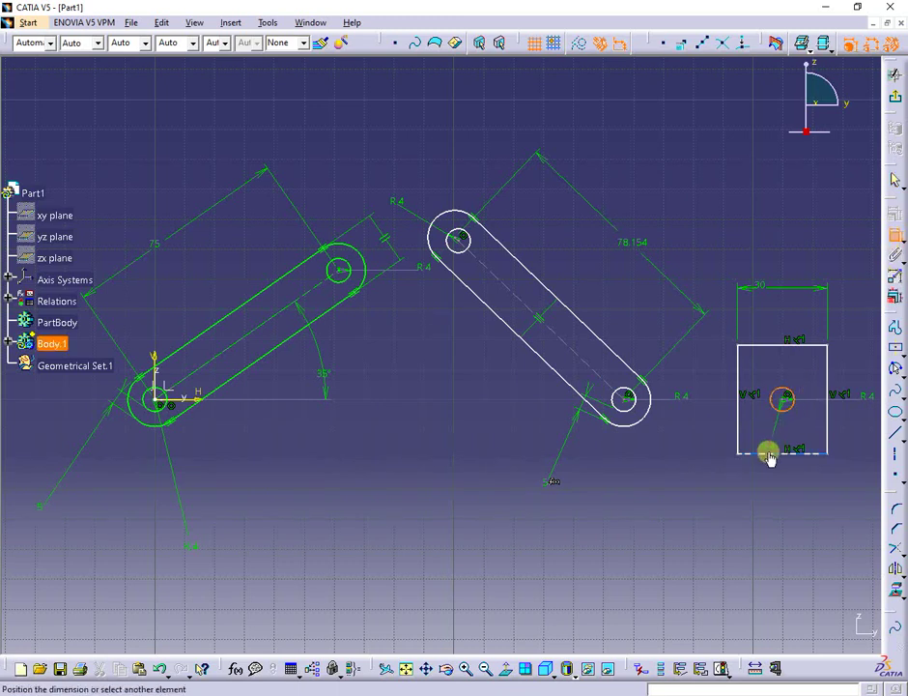
{"action": "left_click", "coordinate": [770, 454]}
{"action": "left_click", "coordinate": [756, 517]}
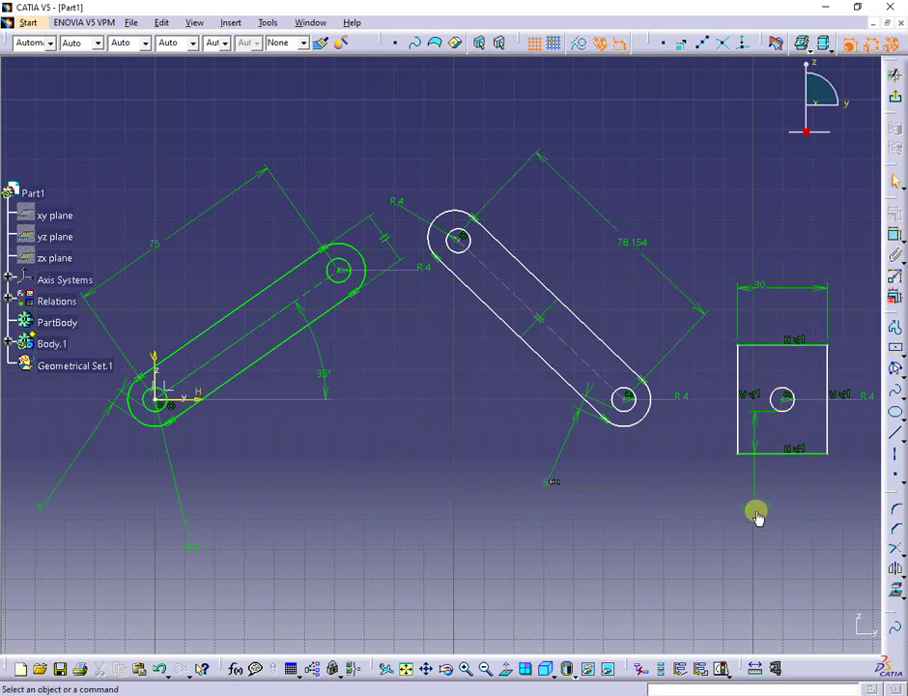
{"action": "double_click", "coordinate": [756, 517]}
{"action": "type", "text": "="}
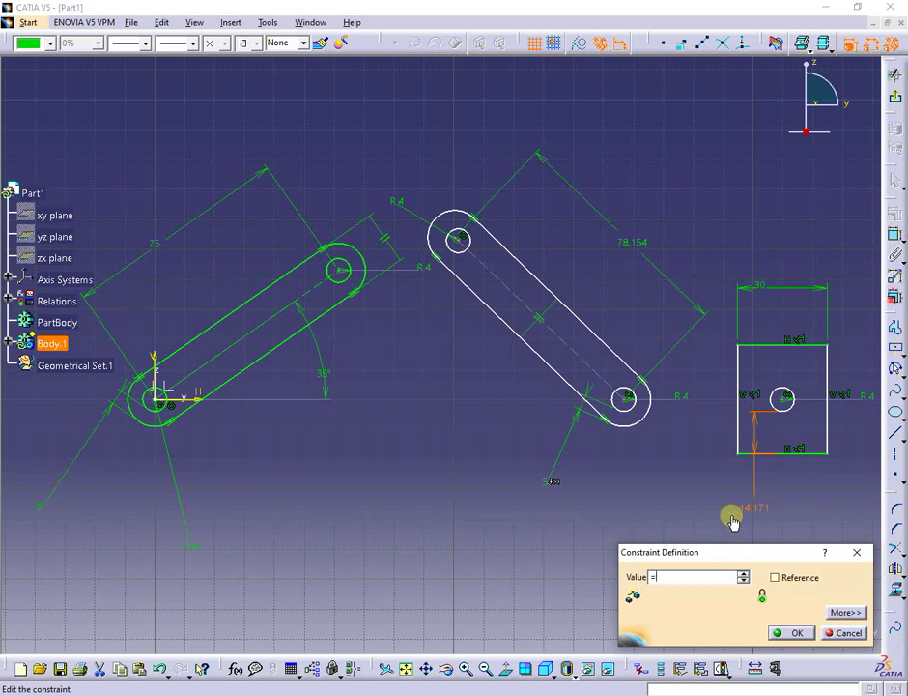
{"action": "left_click", "coordinate": [62, 483]}
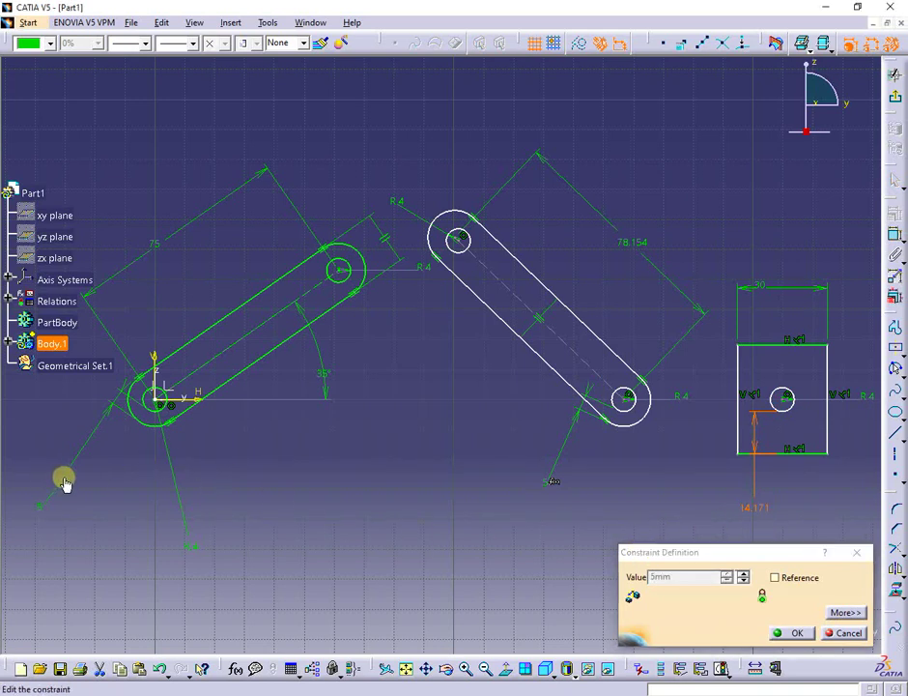
{"action": "left_click", "coordinate": [781, 636]}
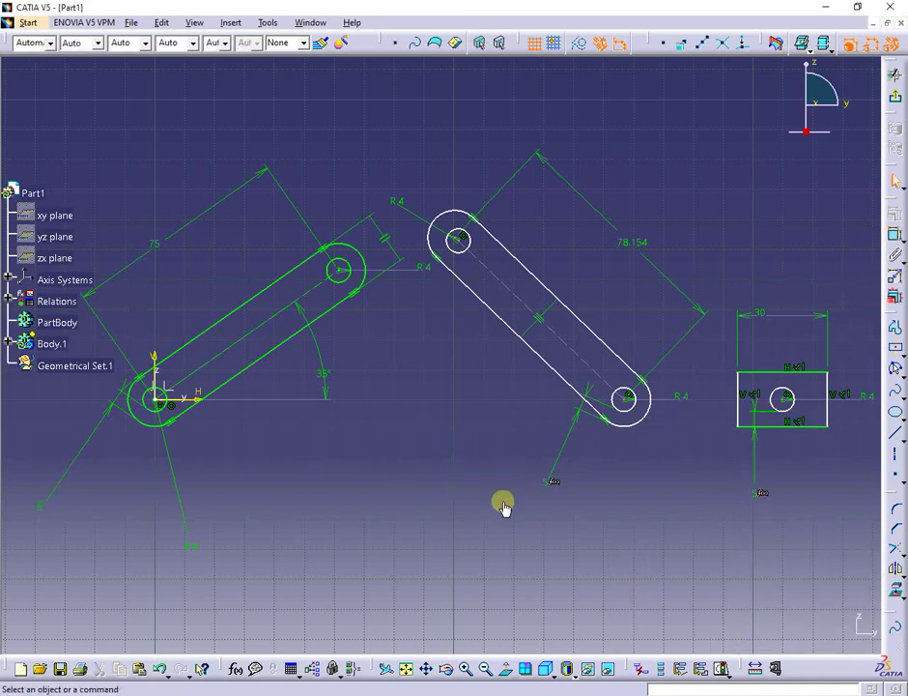
Step: Formula-link the white slot's upper R4 radii to the green link's R4 radius
{"action": "double_click", "coordinate": [419, 270]}
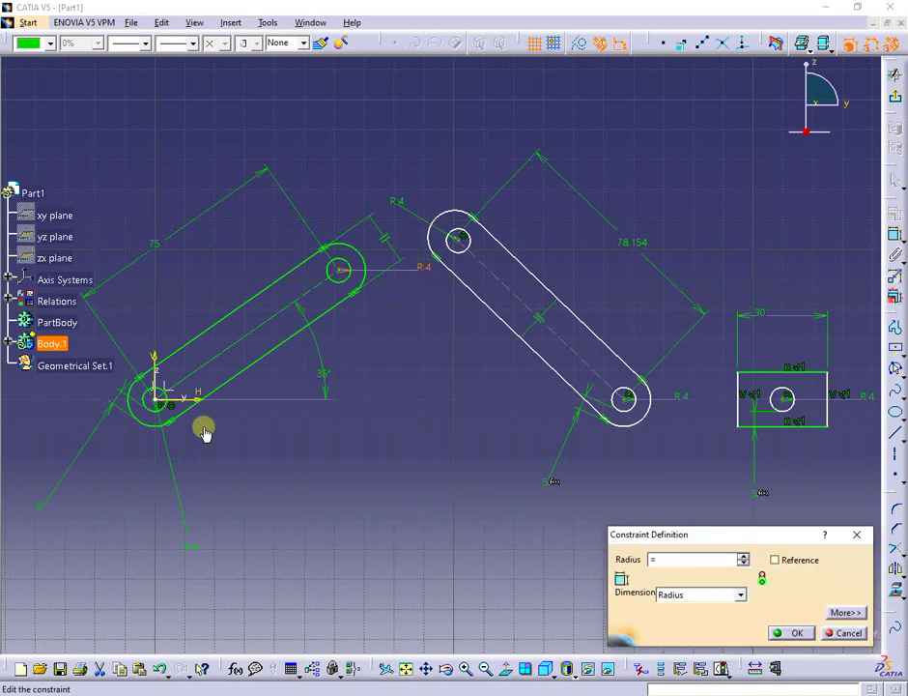
{"action": "key", "text": "Return"}
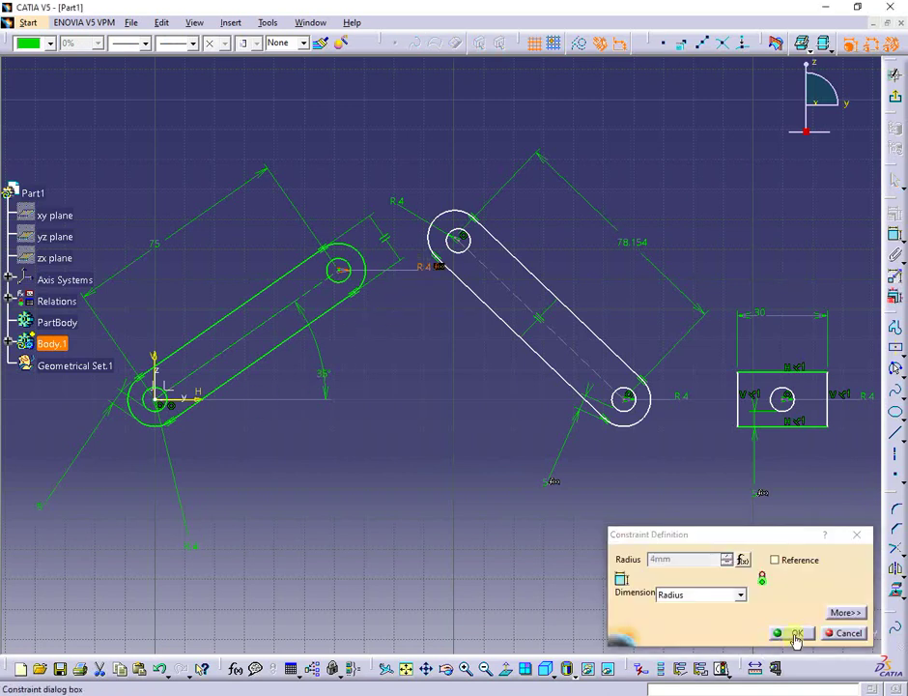
{"action": "left_click", "coordinate": [795, 634]}
{"action": "double_click", "coordinate": [392, 201]}
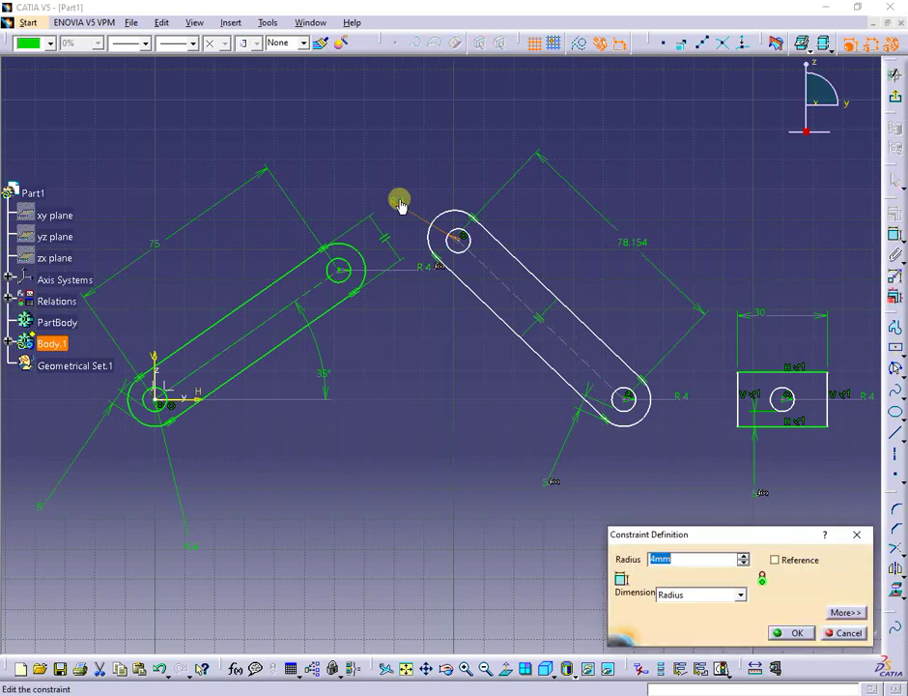
{"action": "type", "text": "="}
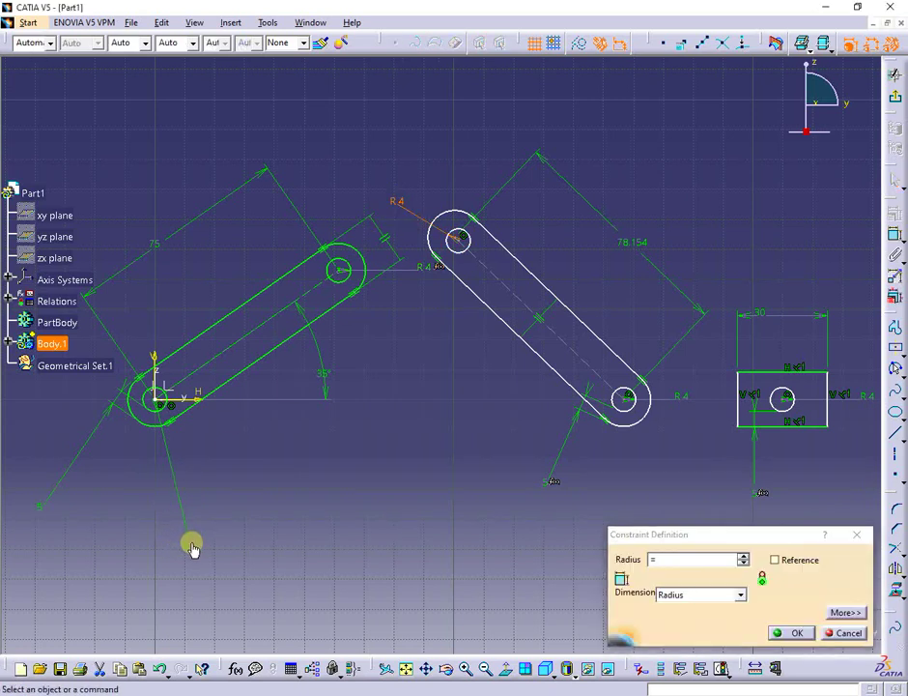
{"action": "left_click", "coordinate": [189, 544]}
{"action": "key", "text": "Return"}
{"action": "left_click", "coordinate": [774, 633]}
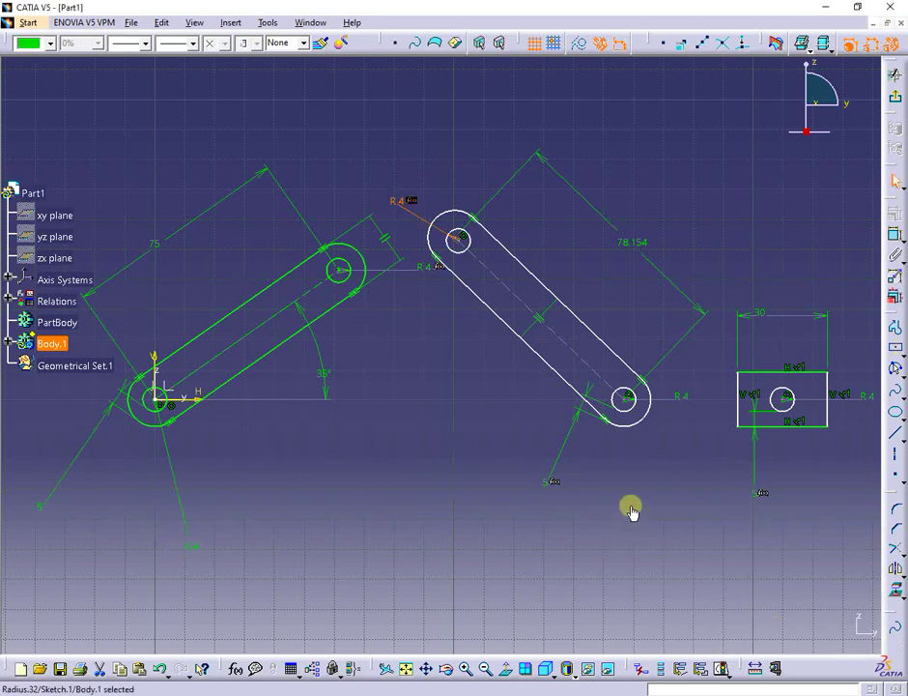
Step: Link the lower slot-end radius and the block's small circle radius to green R4
{"action": "double_click", "coordinate": [681, 402]}
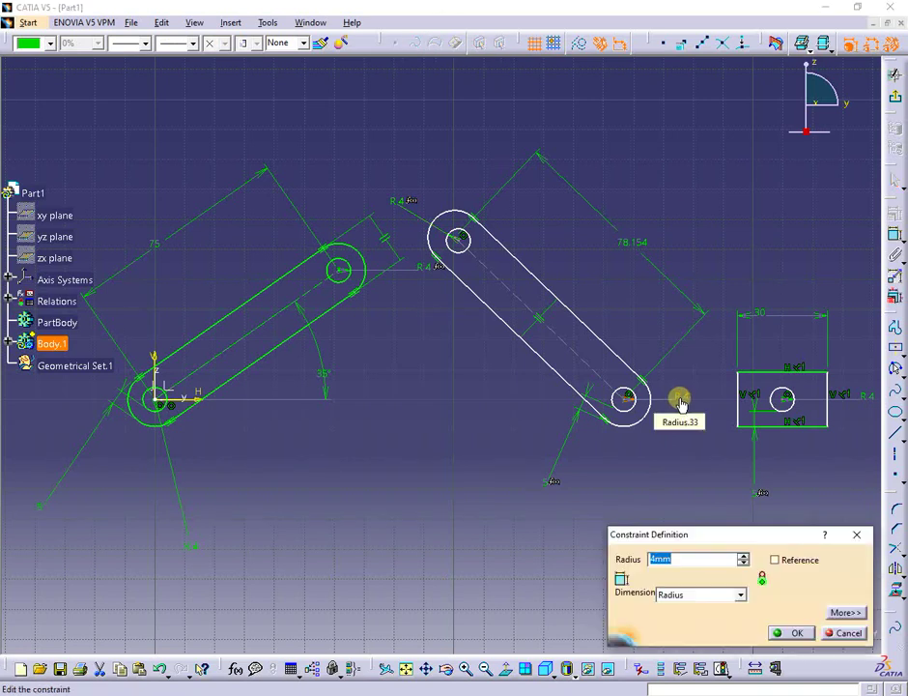
{"action": "type", "text": "="}
{"action": "left_click", "coordinate": [189, 547]}
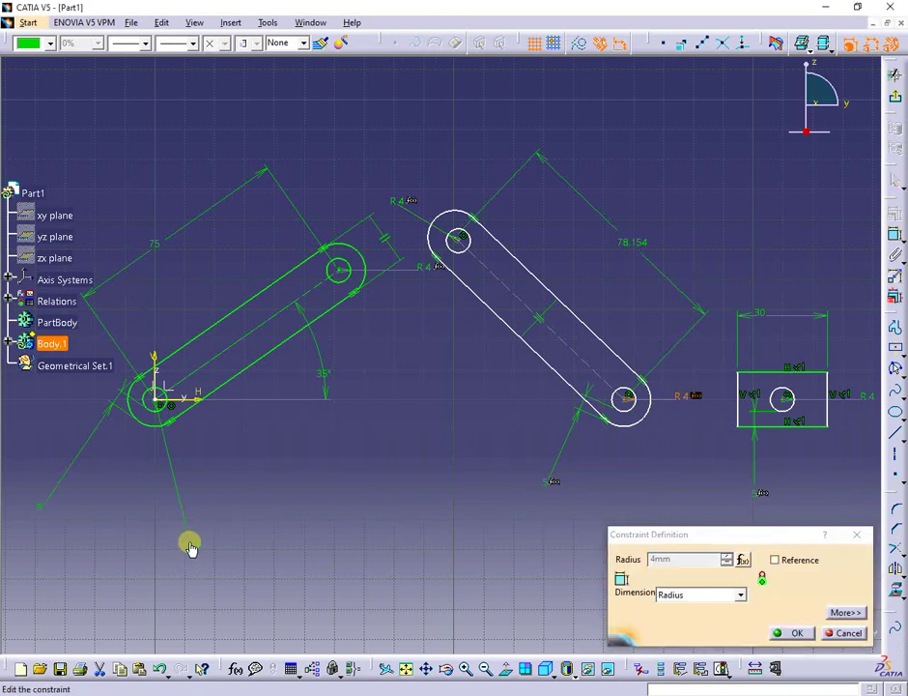
{"action": "left_click", "coordinate": [789, 633]}
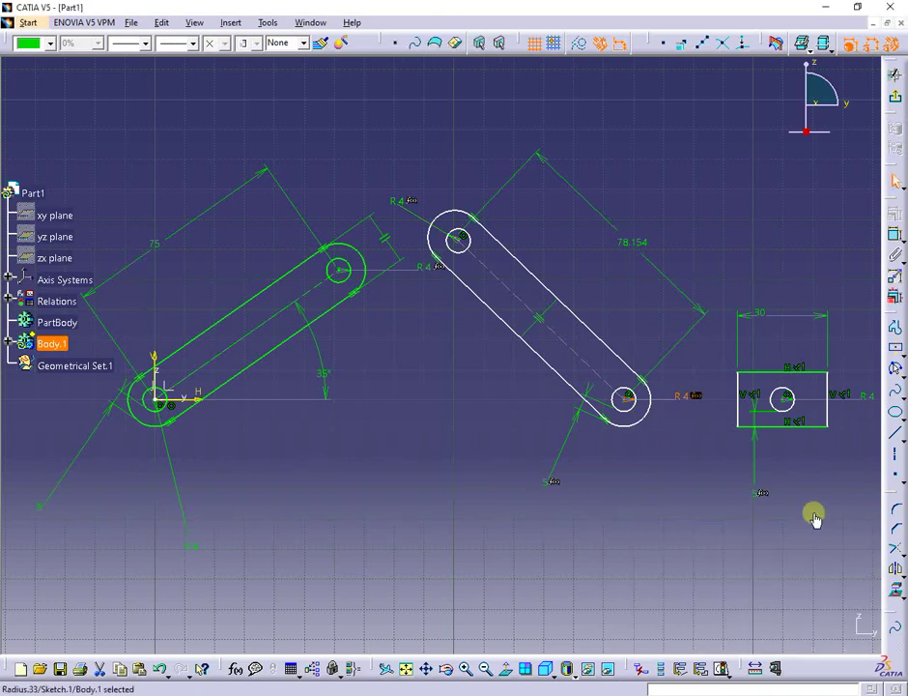
{"action": "double_click", "coordinate": [867, 398]}
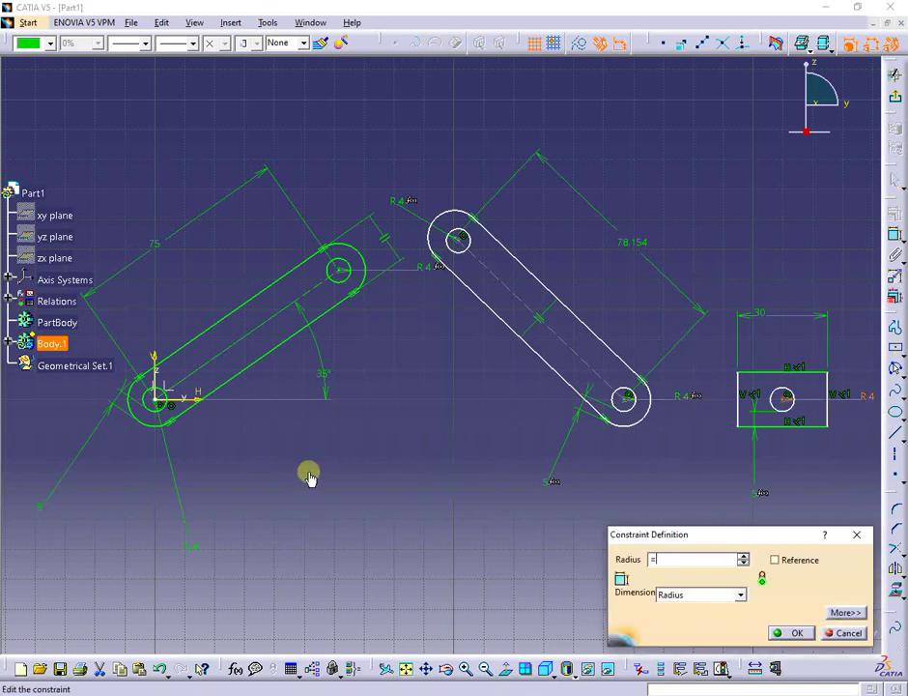
{"action": "left_click", "coordinate": [191, 548]}
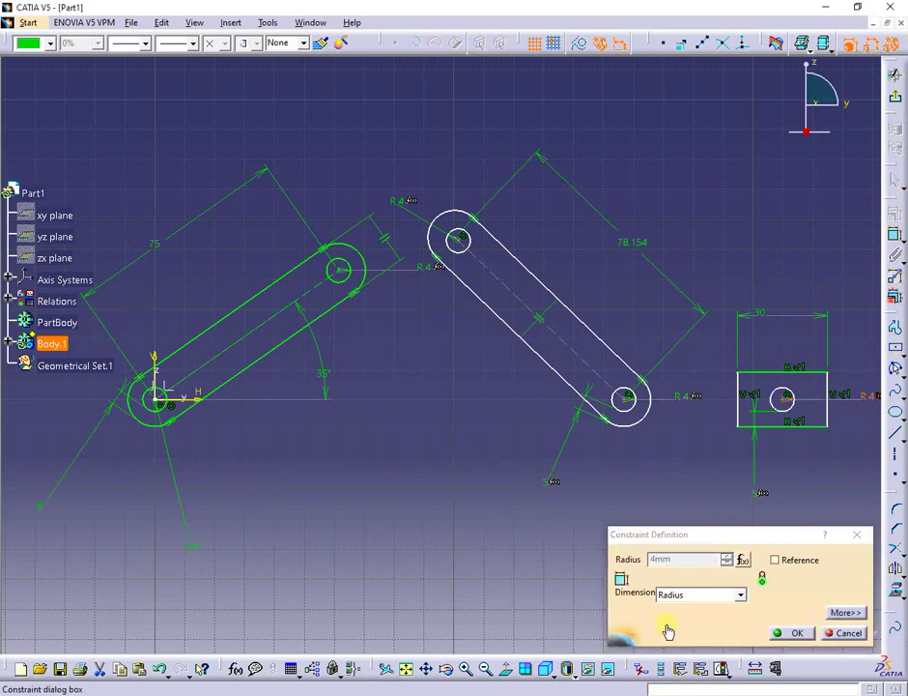
{"action": "left_click", "coordinate": [788, 633]}
Step: Replace the 78.154 slot length with a formula linked to the green link's 75
{"action": "double_click", "coordinate": [629, 243]}
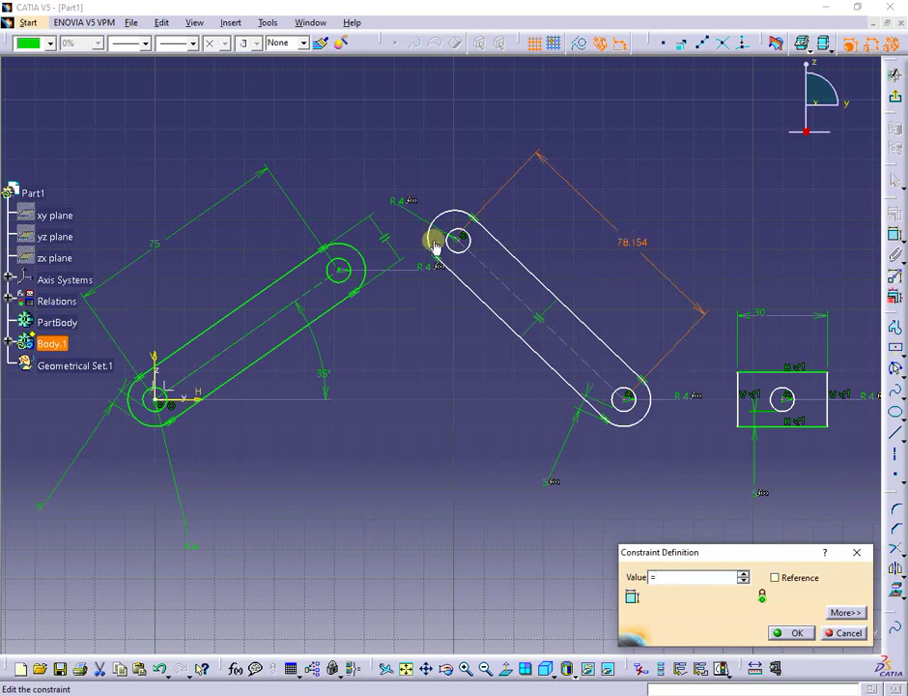
{"action": "left_click", "coordinate": [196, 220]}
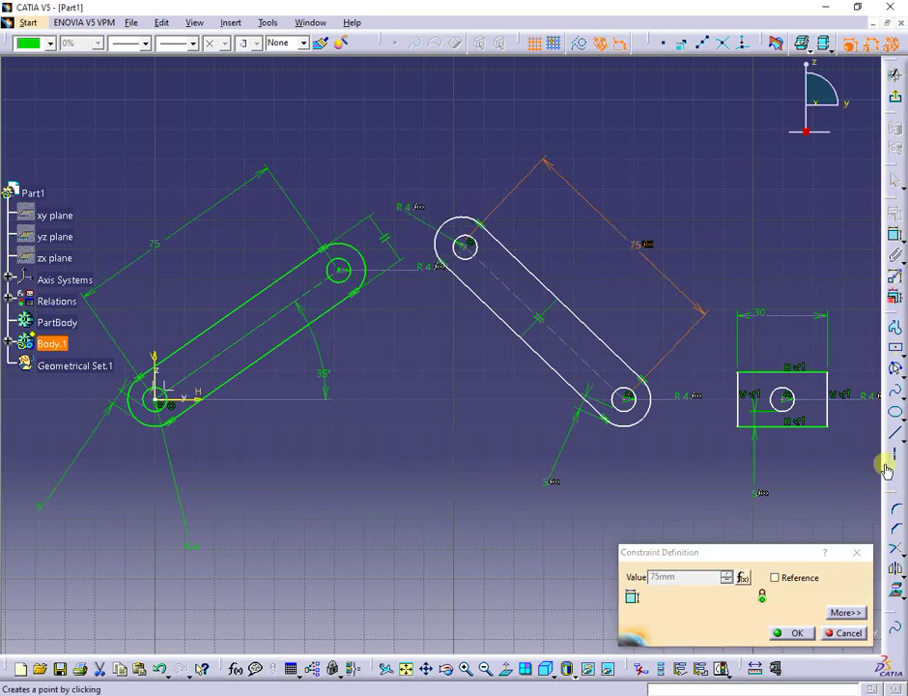
{"action": "left_click", "coordinate": [798, 633]}
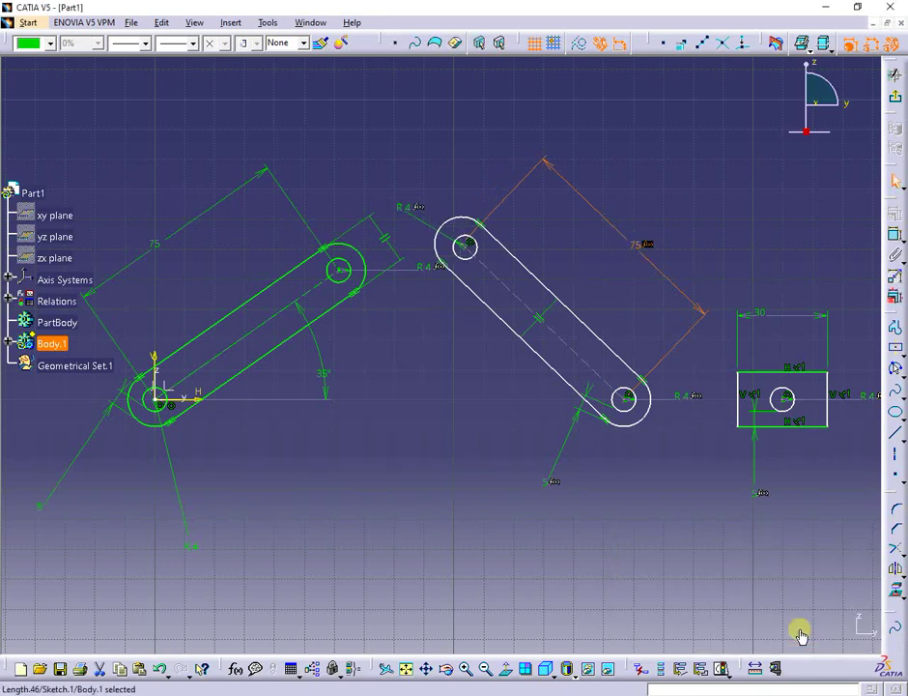
Step: Create Profile.1 from the green slot's line and two end circles, tangency checked, connexity off
{"action": "mouse_move", "coordinate": [782, 626]}
{"action": "middle_mouse_down"}
{"action": "mouse_move", "coordinate": [745, 604]}
{"action": "mouse_move", "coordinate": [710, 658]}
{"action": "middle_mouse_up"}
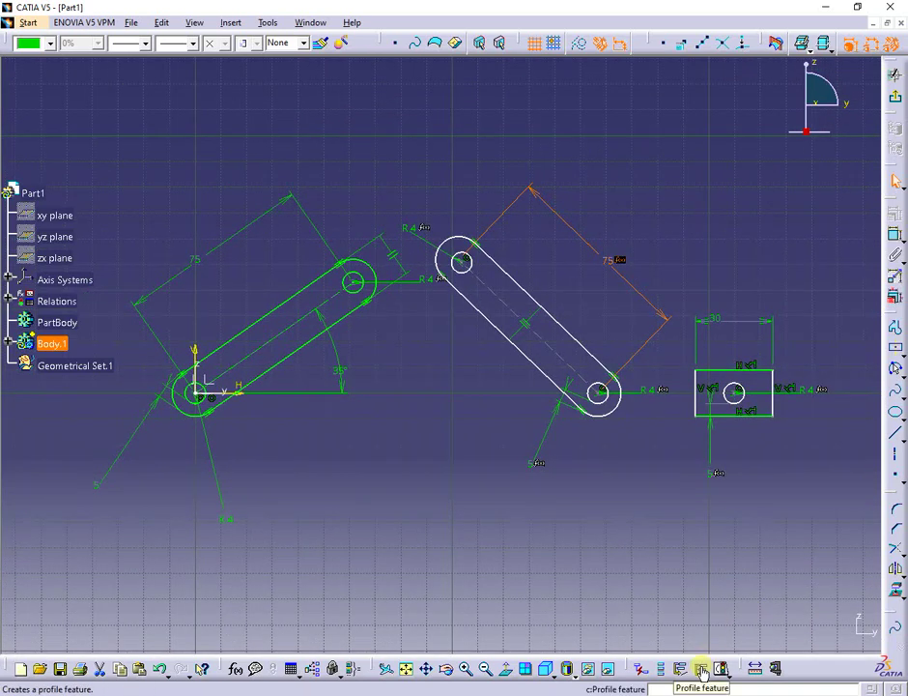
{"action": "left_click", "coordinate": [702, 671]}
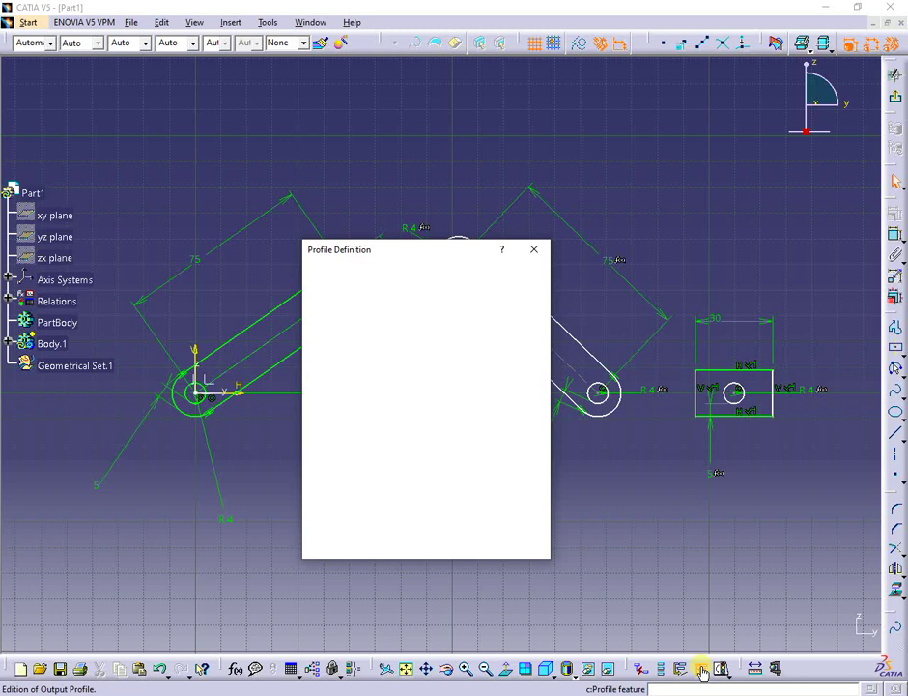
{"action": "mouse_move", "coordinate": [438, 254]}
{"action": "left_mouse_down"}
{"action": "mouse_move", "coordinate": [518, 240]}
{"action": "mouse_move", "coordinate": [551, 217]}
{"action": "left_mouse_up"}
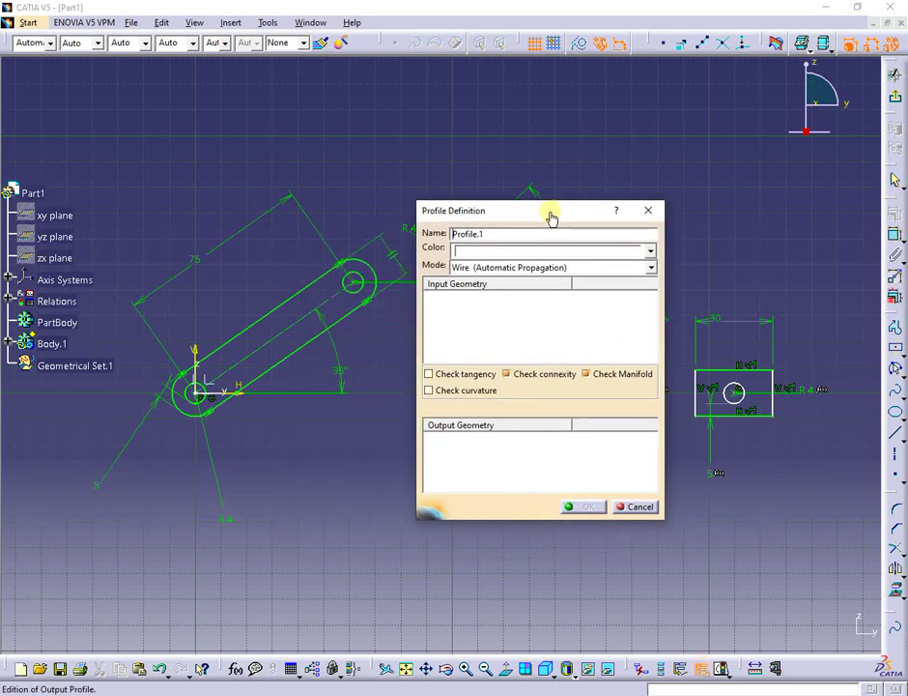
{"action": "left_click", "coordinate": [279, 373]}
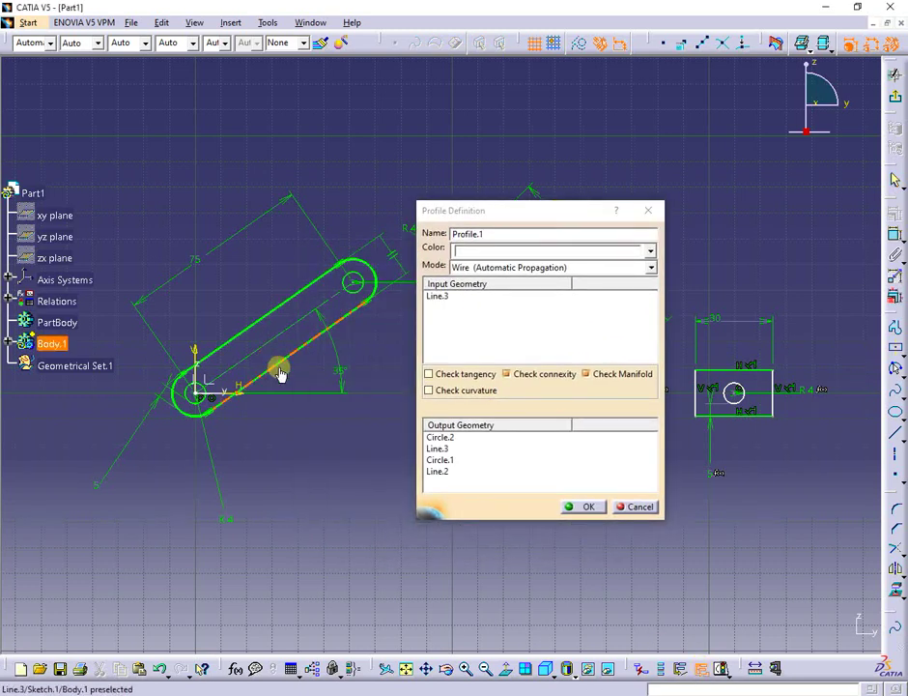
{"action": "left_click", "coordinate": [428, 374]}
{"action": "left_click", "coordinate": [508, 374]}
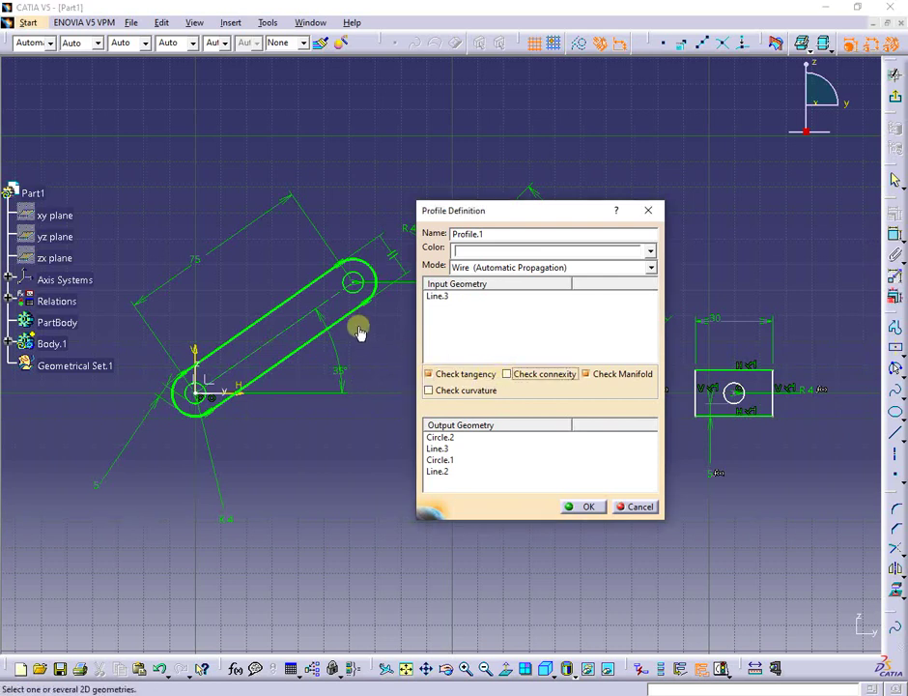
{"action": "left_click", "coordinate": [349, 288]}
{"action": "left_click", "coordinate": [203, 393]}
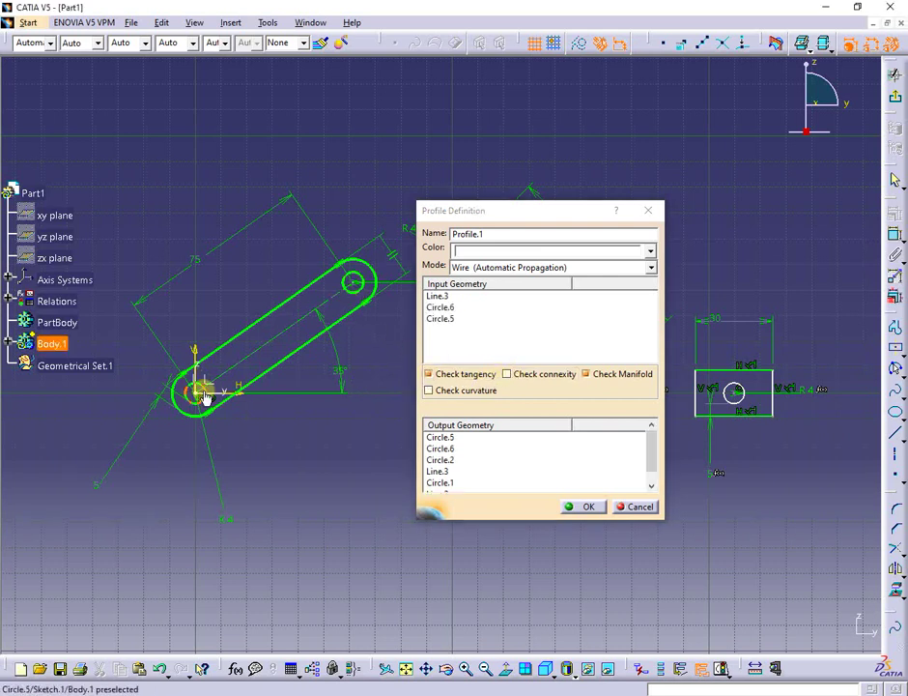
{"action": "left_click", "coordinate": [582, 507]}
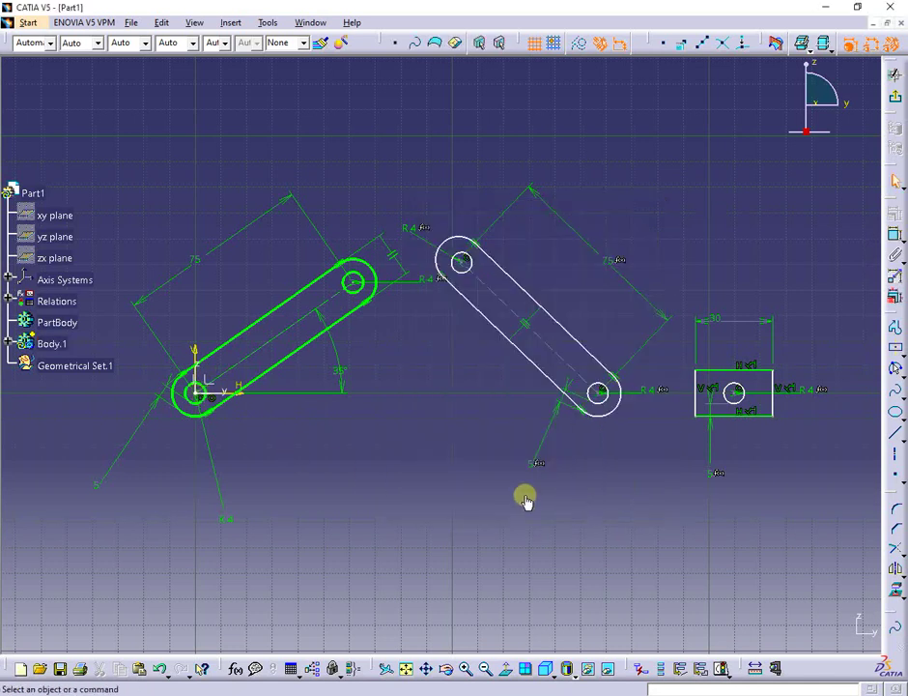
{"action": "left_click", "coordinate": [9, 345]}
{"action": "left_click", "coordinate": [20, 365]}
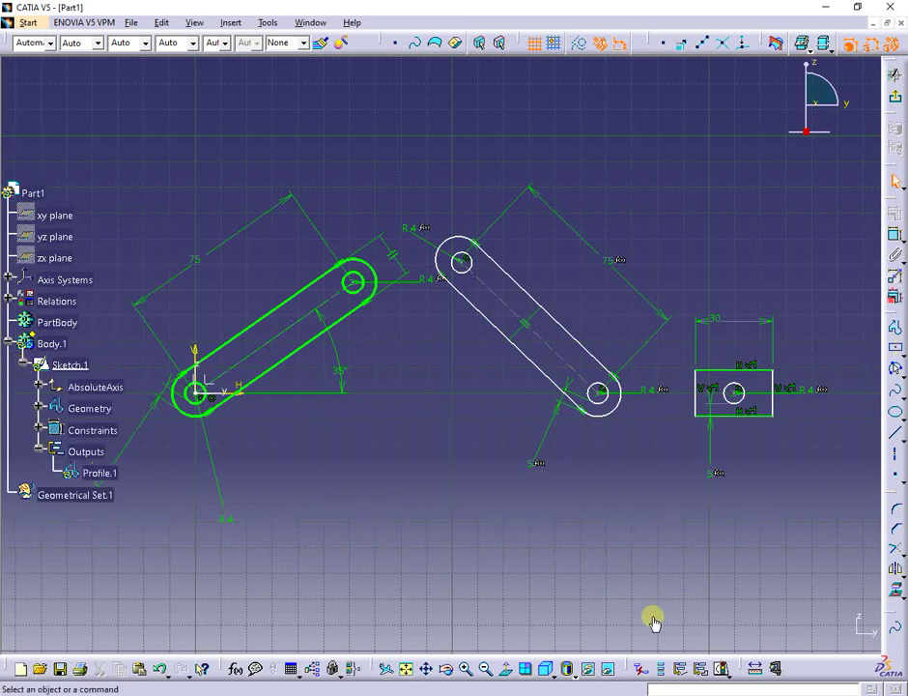
Step: Create Profile.2 from the white link's lower line and its two end circles
{"action": "left_click", "coordinate": [703, 669]}
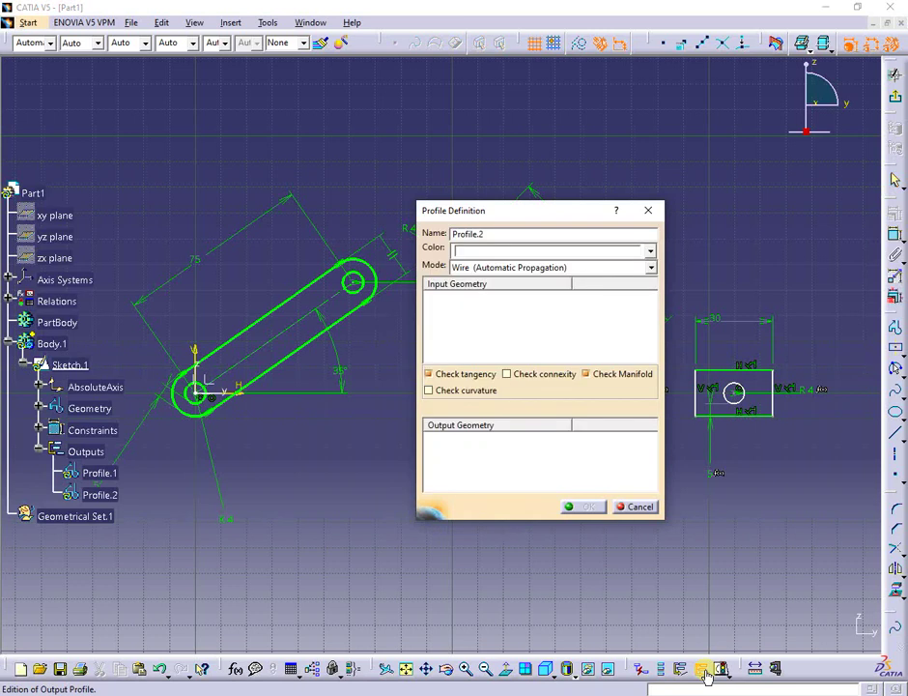
{"action": "mouse_move", "coordinate": [509, 210]}
{"action": "left_mouse_down"}
{"action": "mouse_move", "coordinate": [229, 262]}
{"action": "mouse_move", "coordinate": [238, 226]}
{"action": "left_mouse_up"}
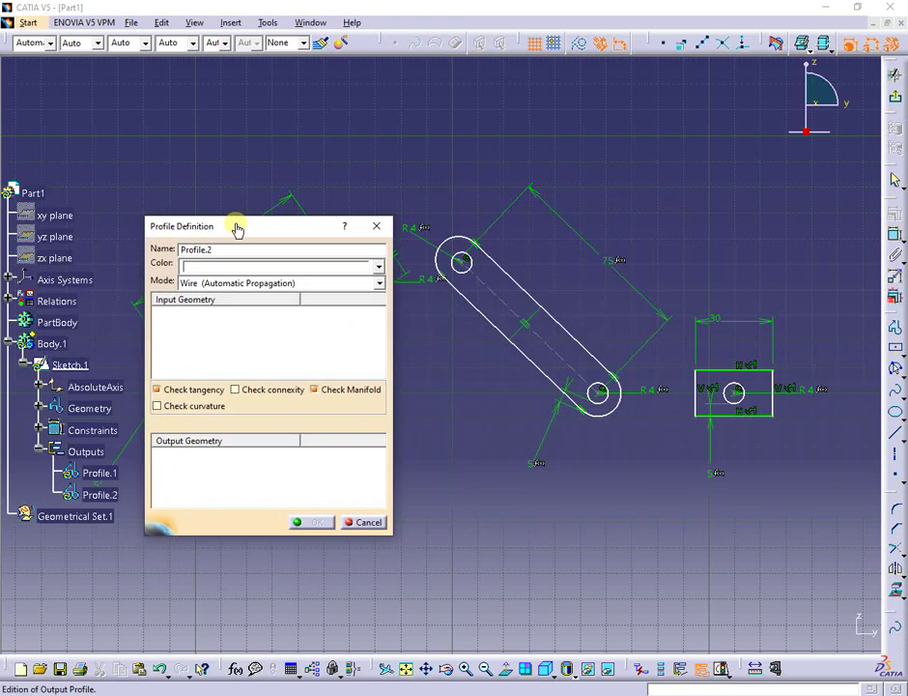
{"action": "left_click", "coordinate": [470, 307]}
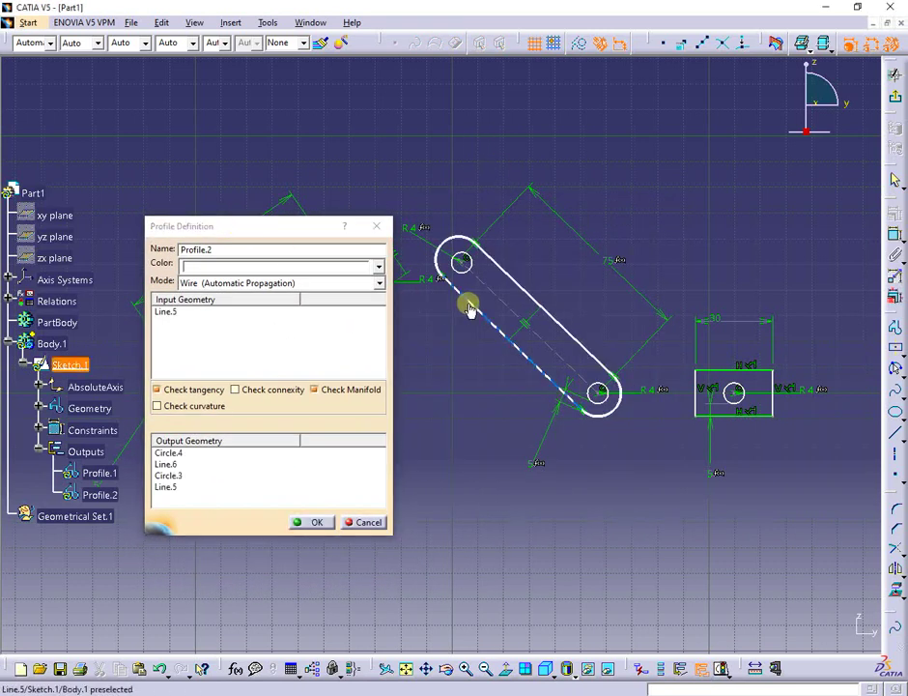
{"action": "left_click", "coordinate": [469, 261]}
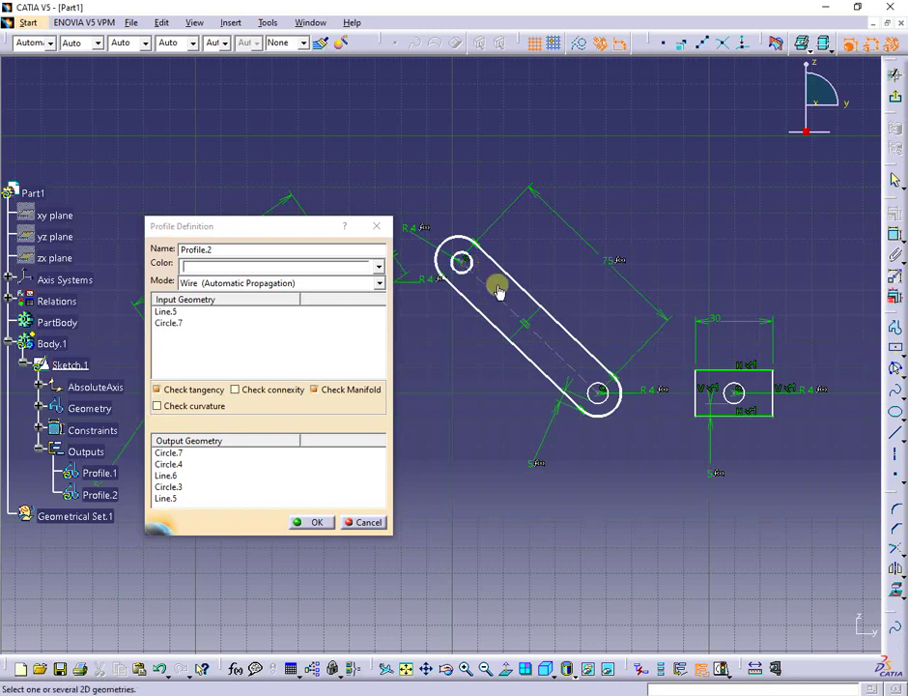
{"action": "left_click", "coordinate": [600, 403]}
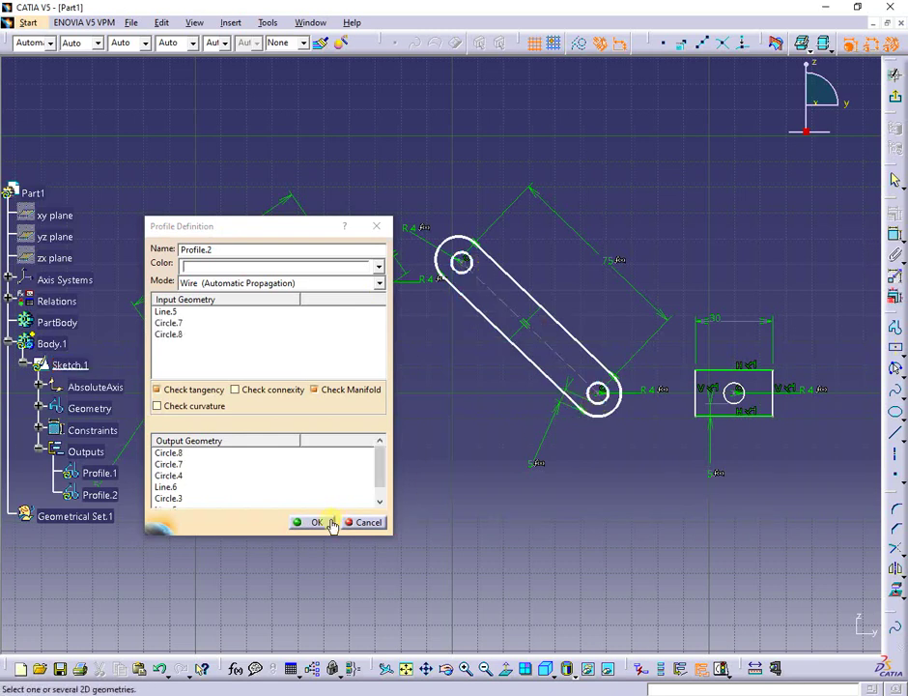
{"action": "left_click", "coordinate": [300, 523]}
Step: Create Profile.3 from the rectangle's bottom line with tangency checking turned off
{"action": "left_click", "coordinate": [701, 668]}
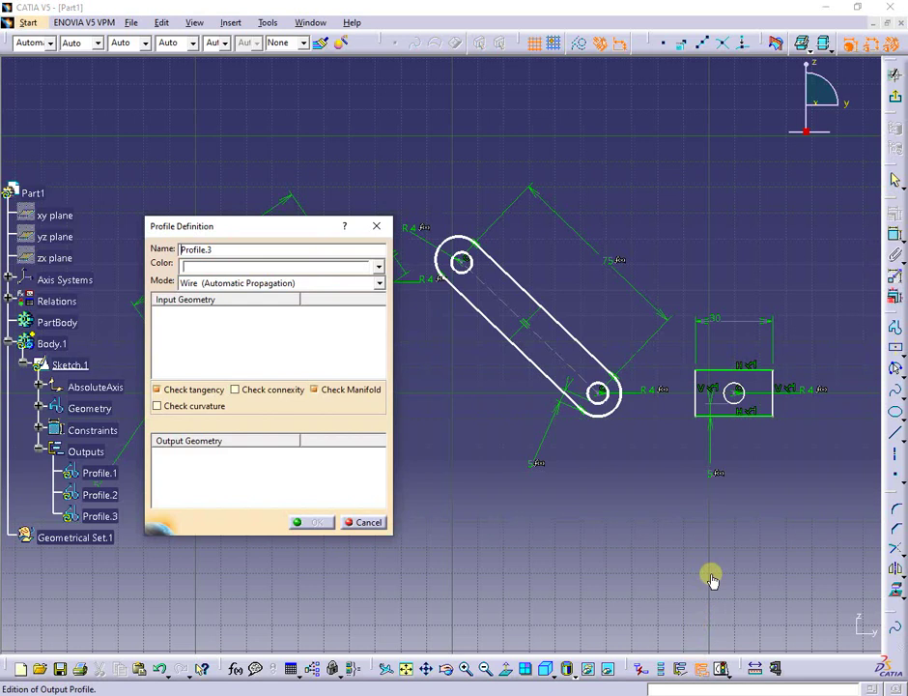
{"action": "left_click", "coordinate": [725, 417]}
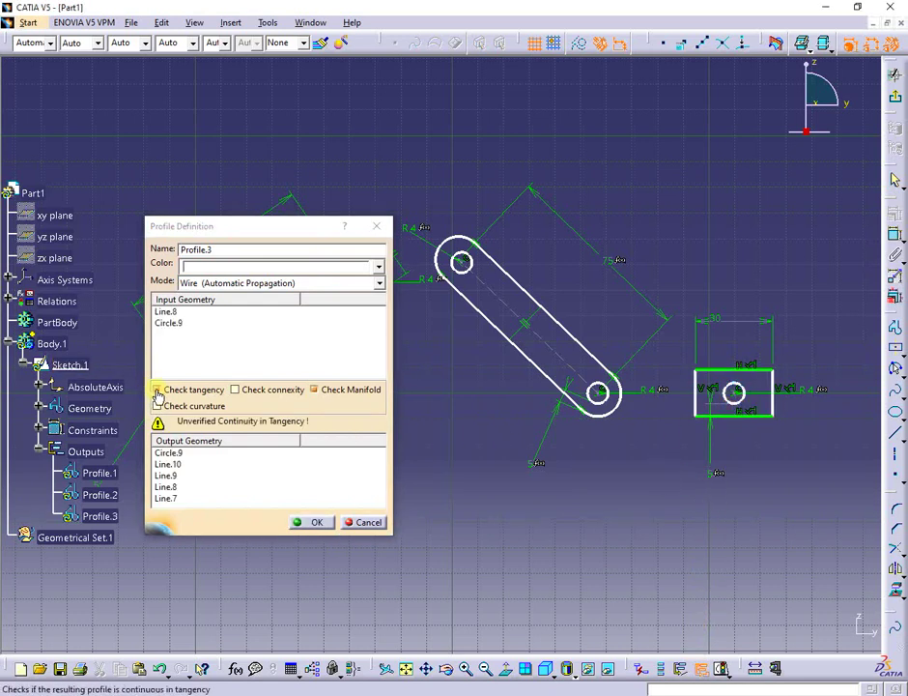
{"action": "left_click", "coordinate": [158, 390]}
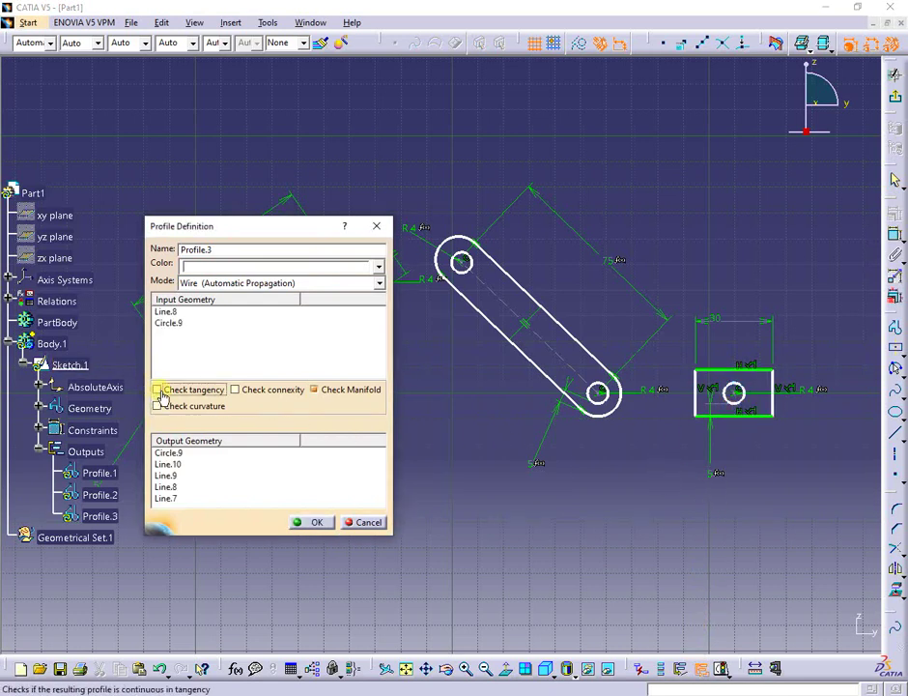
{"action": "left_click", "coordinate": [314, 523]}
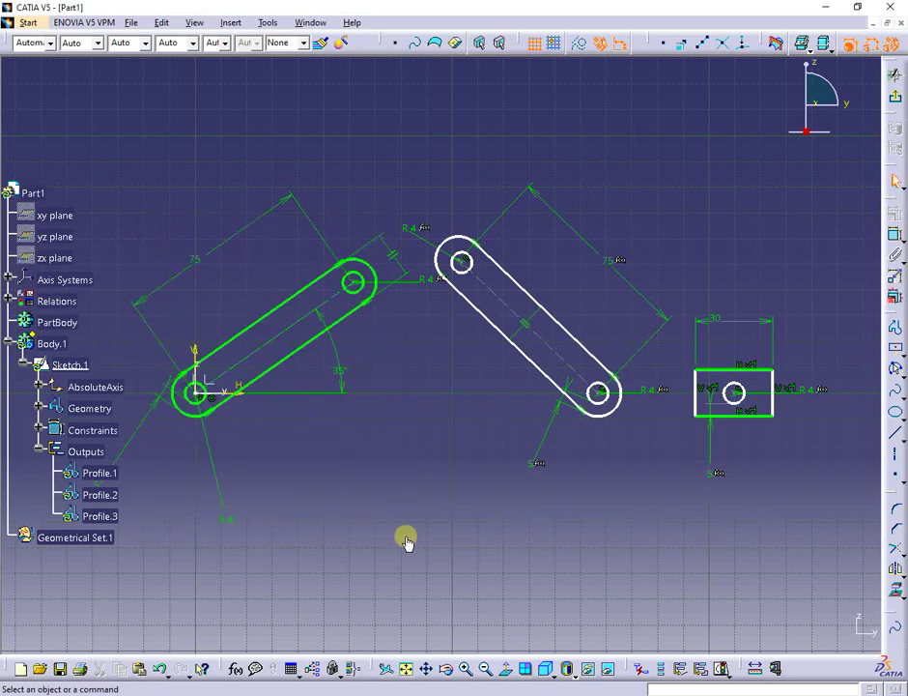
Step: Make the white slot's upper circle concentric with the green slot, and the block concentric with its far end
{"action": "left_click", "coordinate": [894, 233]}
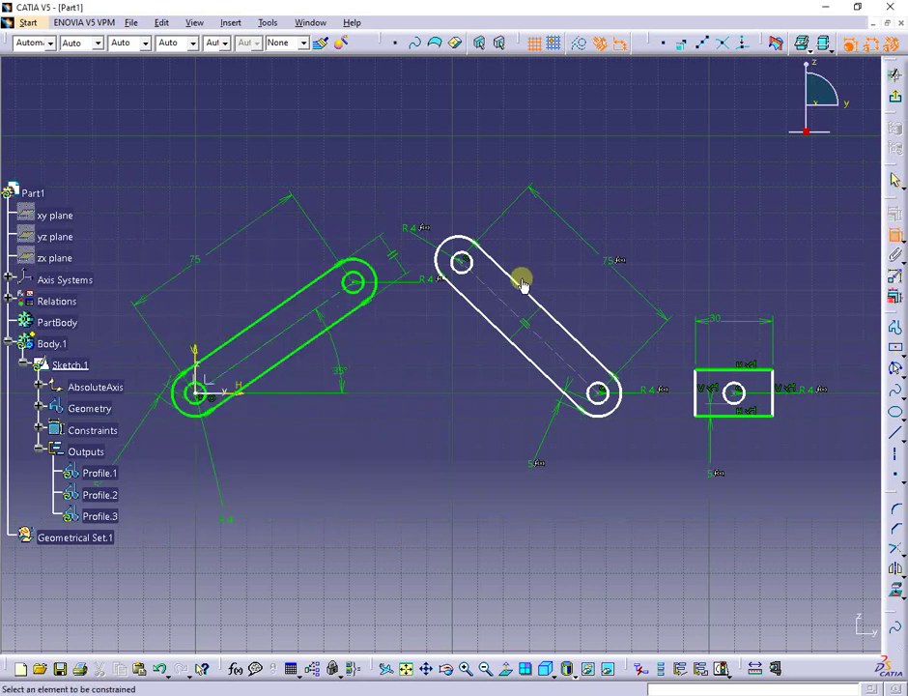
{"action": "left_click_drag", "start_coordinate": [462, 269], "coordinate": [709, 264]}
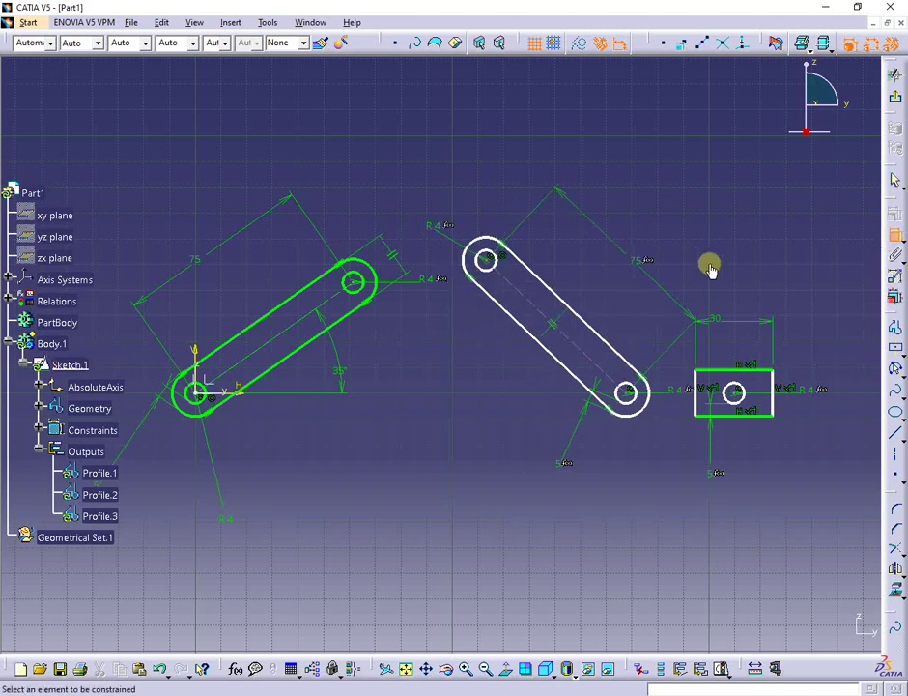
{"action": "left_click", "coordinate": [480, 274]}
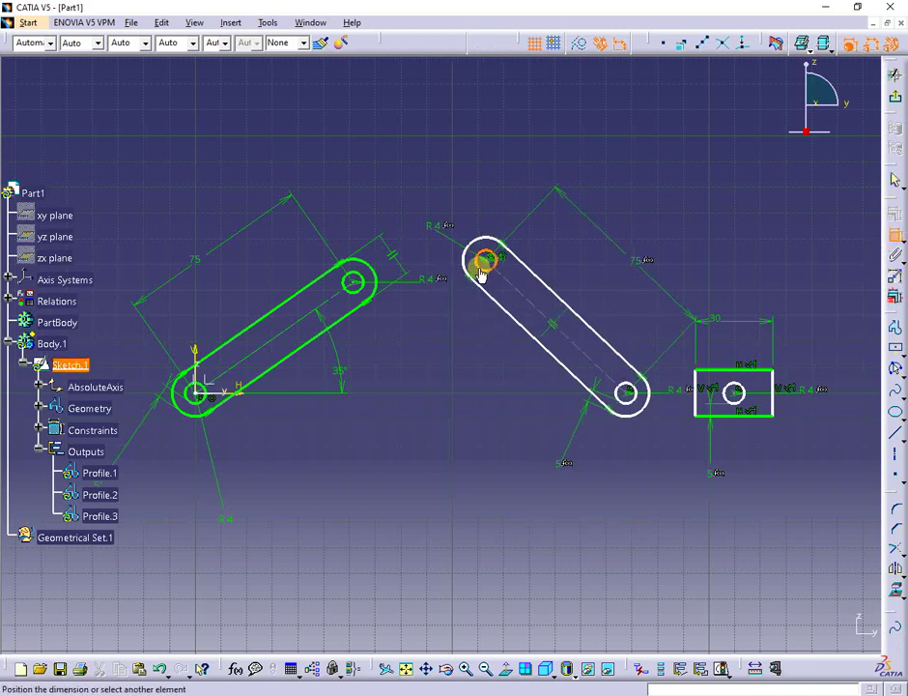
{"action": "right_click", "coordinate": [364, 291]}
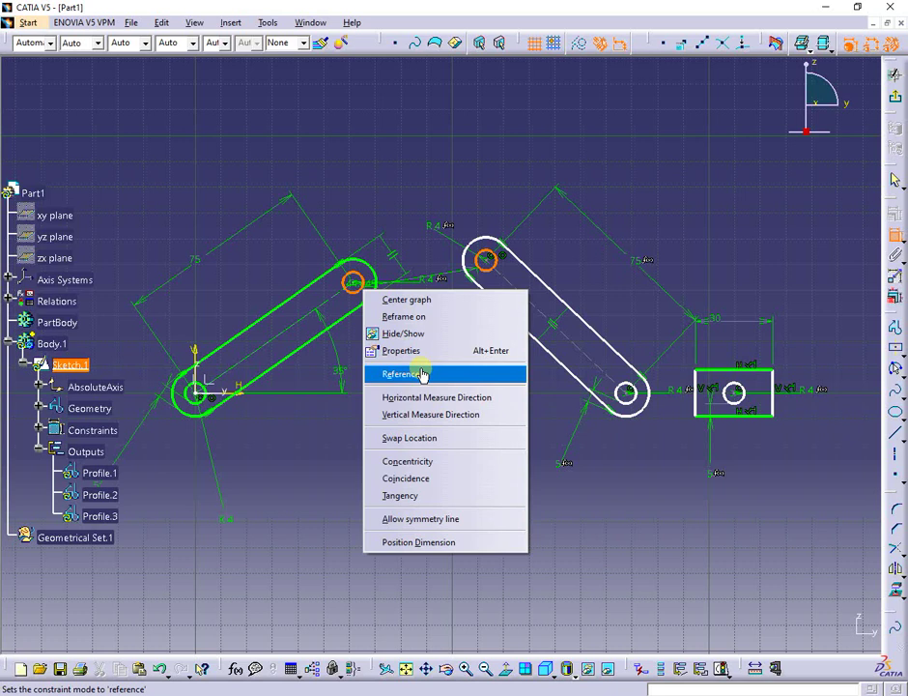
{"action": "left_click", "coordinate": [420, 463]}
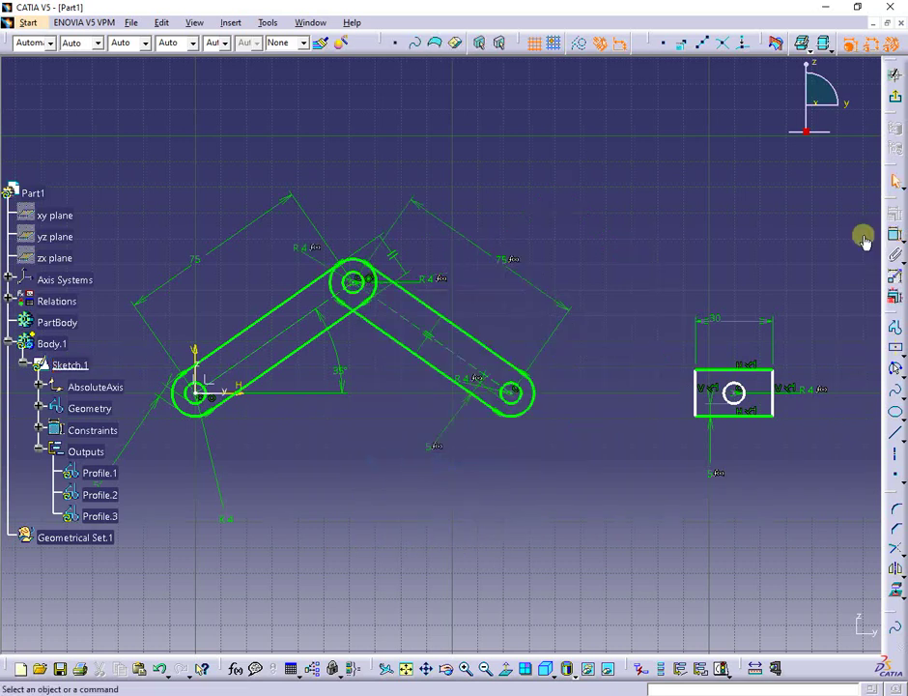
{"action": "left_click", "coordinate": [743, 401]}
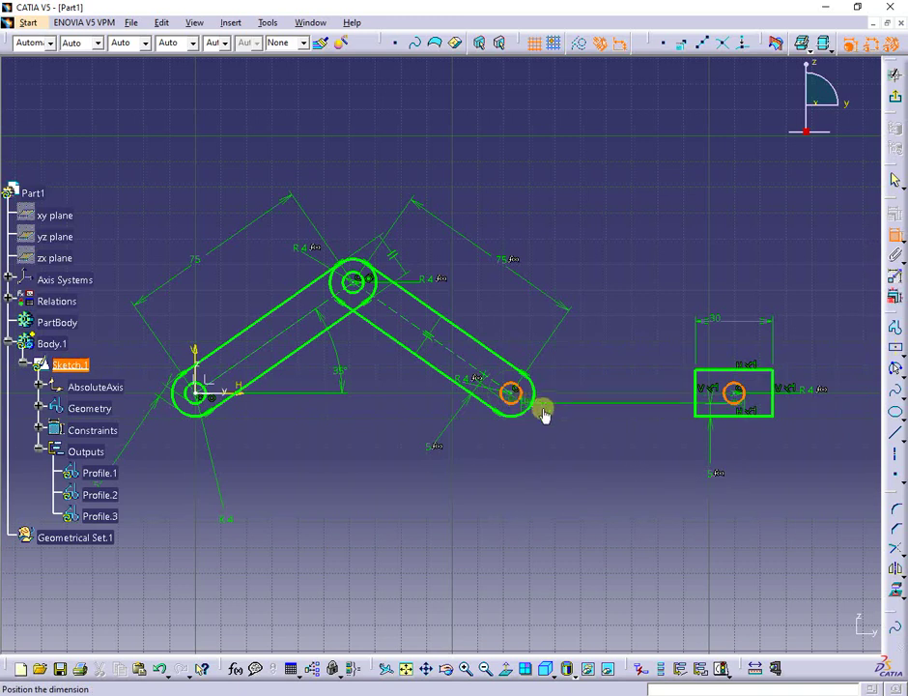
{"action": "right_click", "coordinate": [572, 414]}
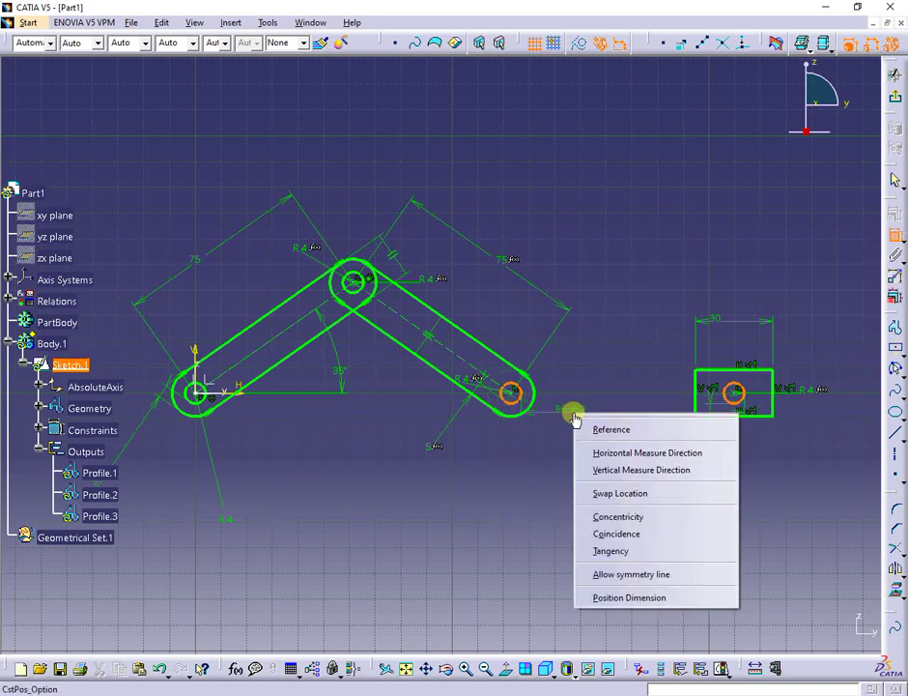
{"action": "left_click", "coordinate": [594, 517]}
Step: Check the sketch solving status and review the Sketch Analysis showing Iso-Constrained
{"action": "left_click", "coordinate": [721, 668]}
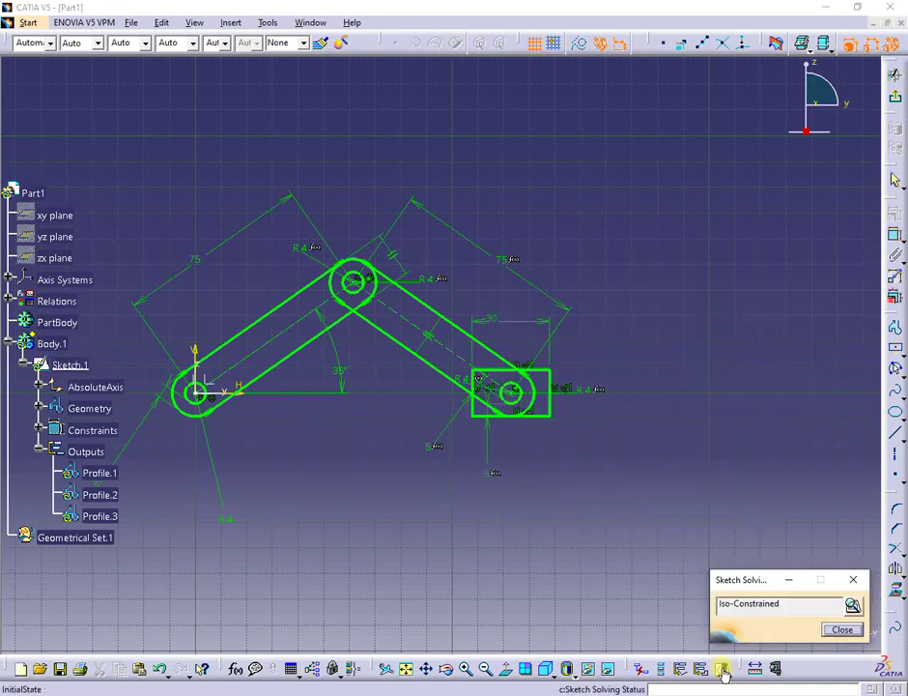
{"action": "left_click", "coordinate": [853, 604]}
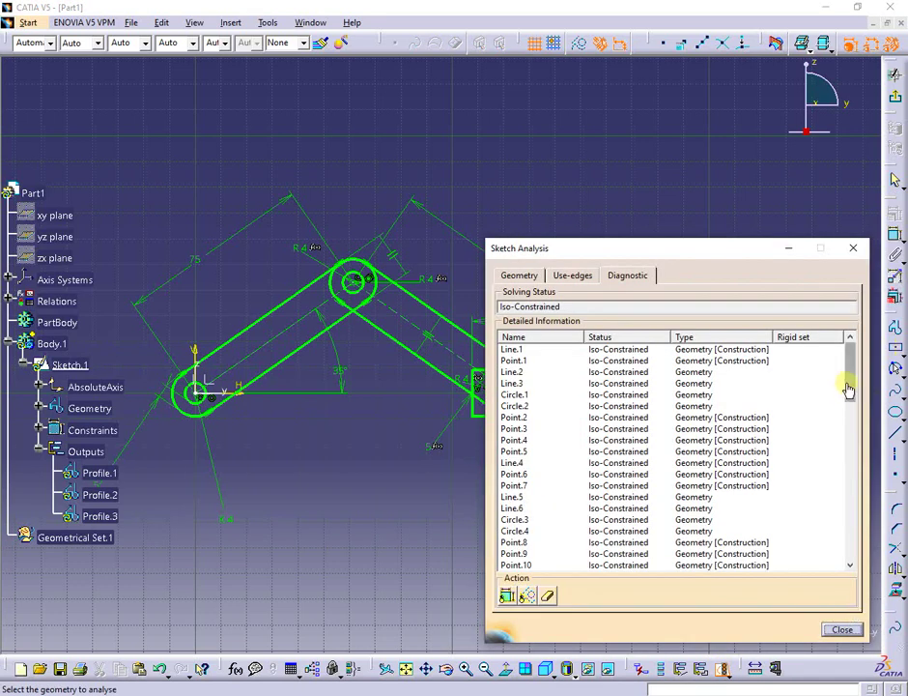
{"action": "left_click_drag", "start_coordinate": [849, 391], "coordinate": [849, 584]}
{"action": "left_click", "coordinate": [842, 631]}
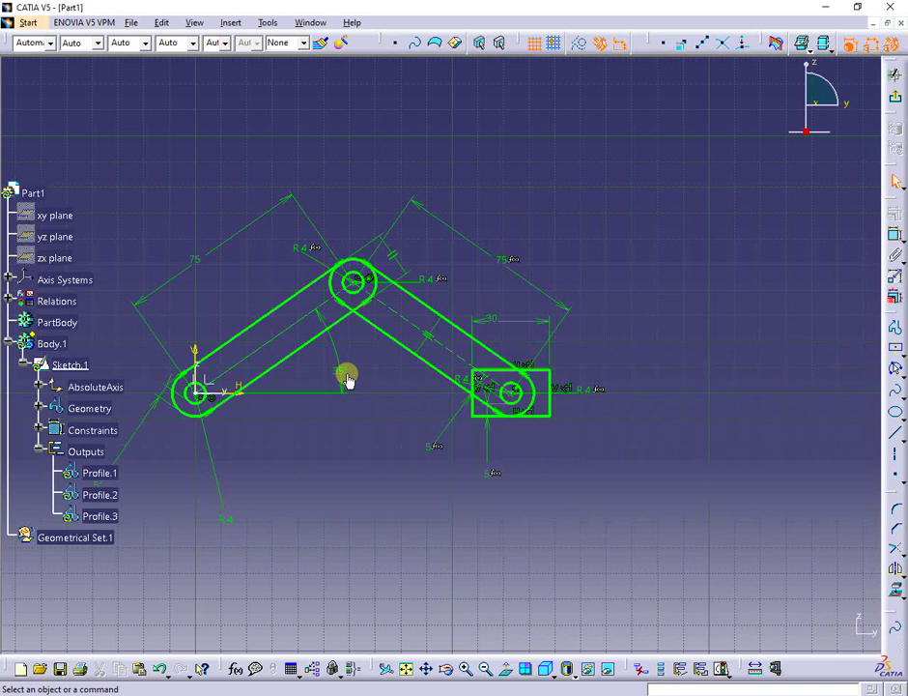
Step: Animate the 35° crank angle from 15deg to 85deg in 50 looping steps, then close
{"action": "left_click", "coordinate": [343, 374]}
{"action": "mouse_move", "coordinate": [345, 367]}
{"action": "middle_mouse_down"}
{"action": "mouse_move", "coordinate": [349, 385]}
{"action": "mouse_move", "coordinate": [458, 497]}
{"action": "mouse_move", "coordinate": [457, 476]}
{"action": "mouse_move", "coordinate": [464, 478]}
{"action": "mouse_move", "coordinate": [412, 378]}
{"action": "mouse_move", "coordinate": [429, 398]}
{"action": "middle_mouse_up"}
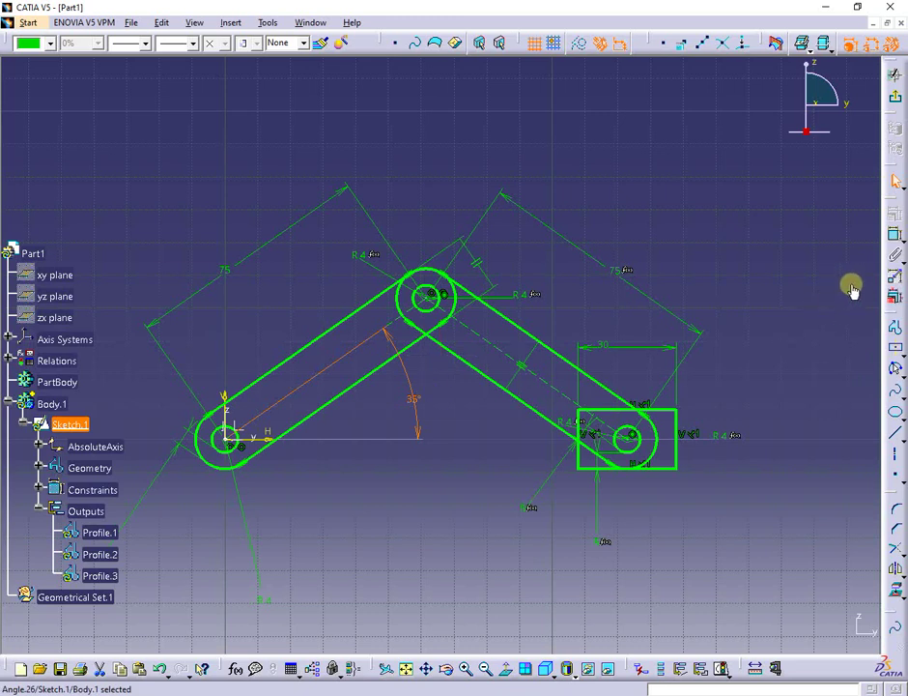
{"action": "left_click", "coordinate": [897, 280]}
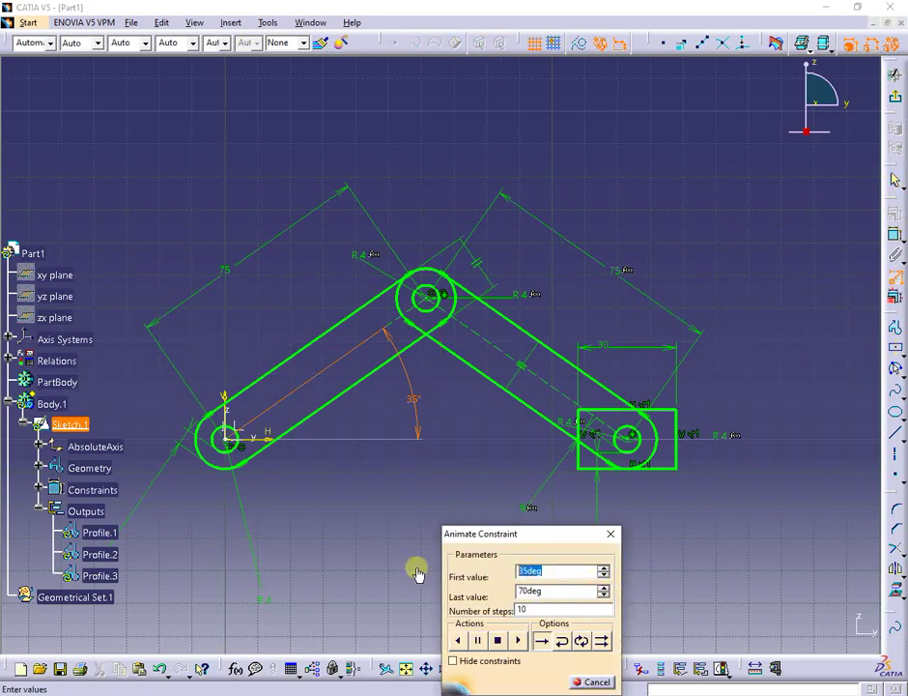
{"action": "key", "text": "Tab"}
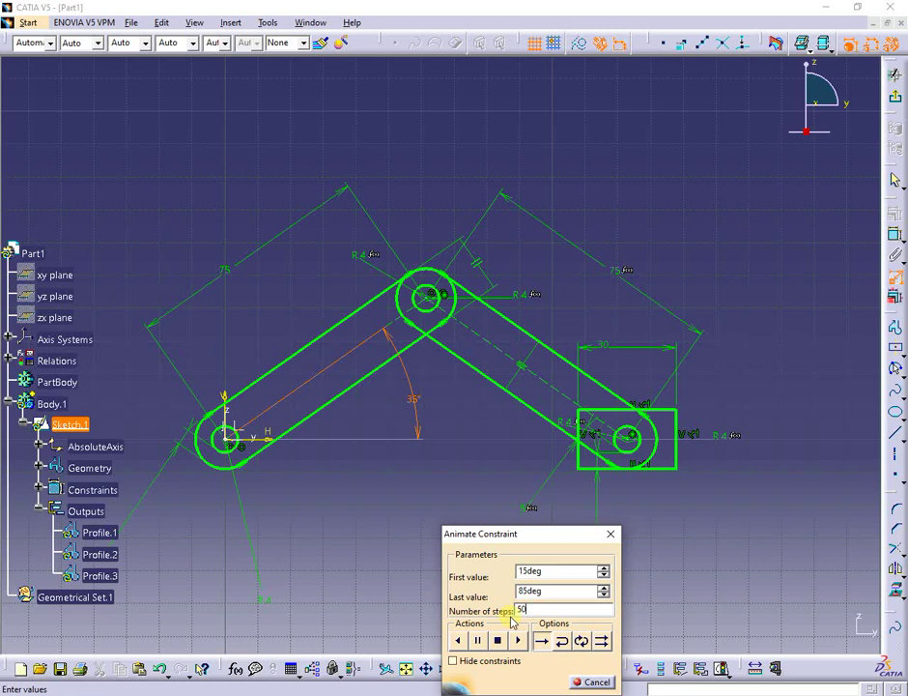
{"action": "left_click", "coordinate": [580, 641]}
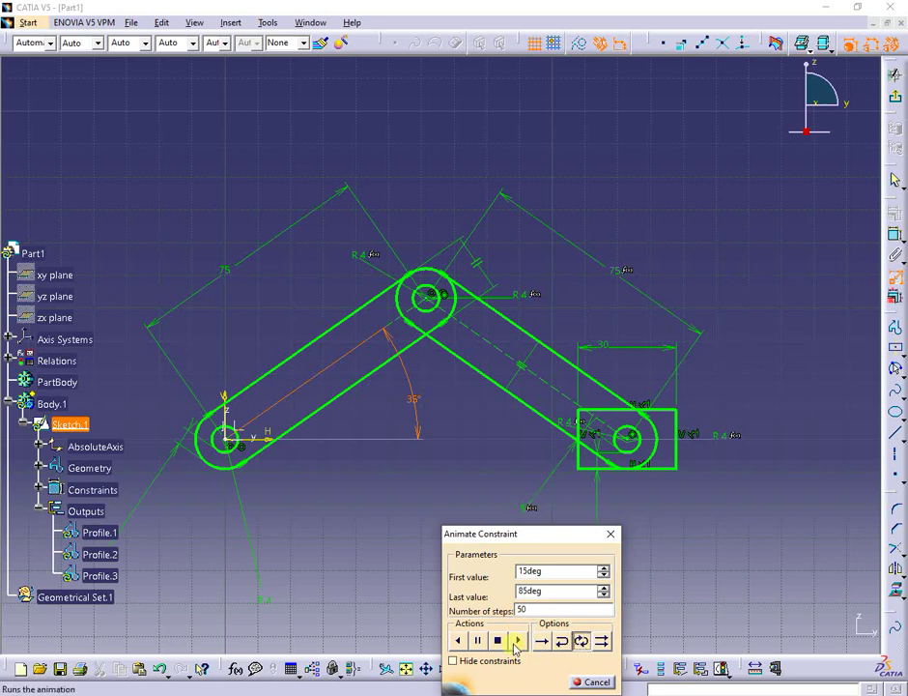
{"action": "left_click", "coordinate": [516, 643]}
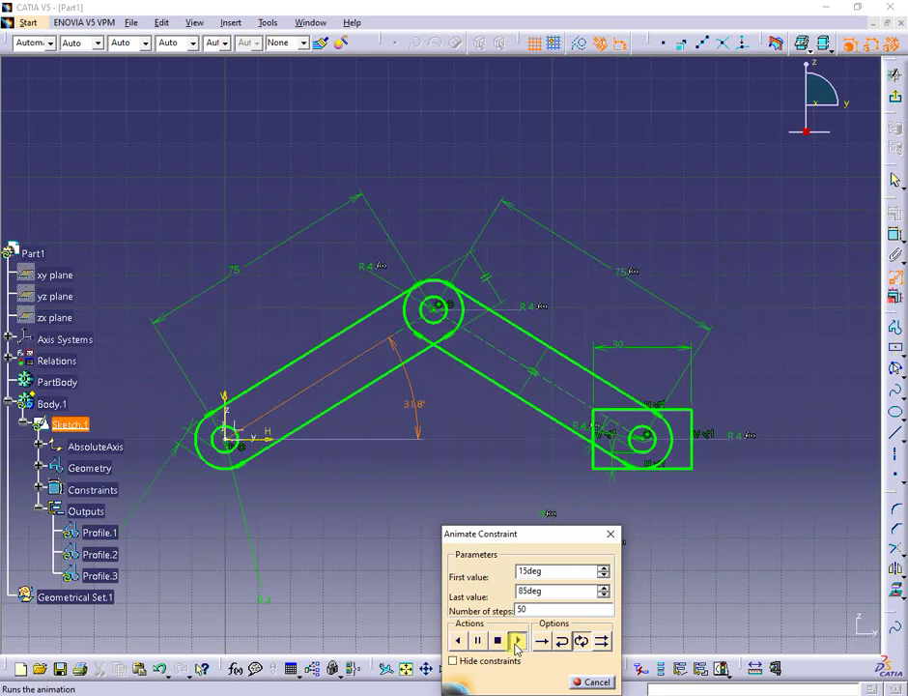
{"action": "left_click", "coordinate": [591, 682]}
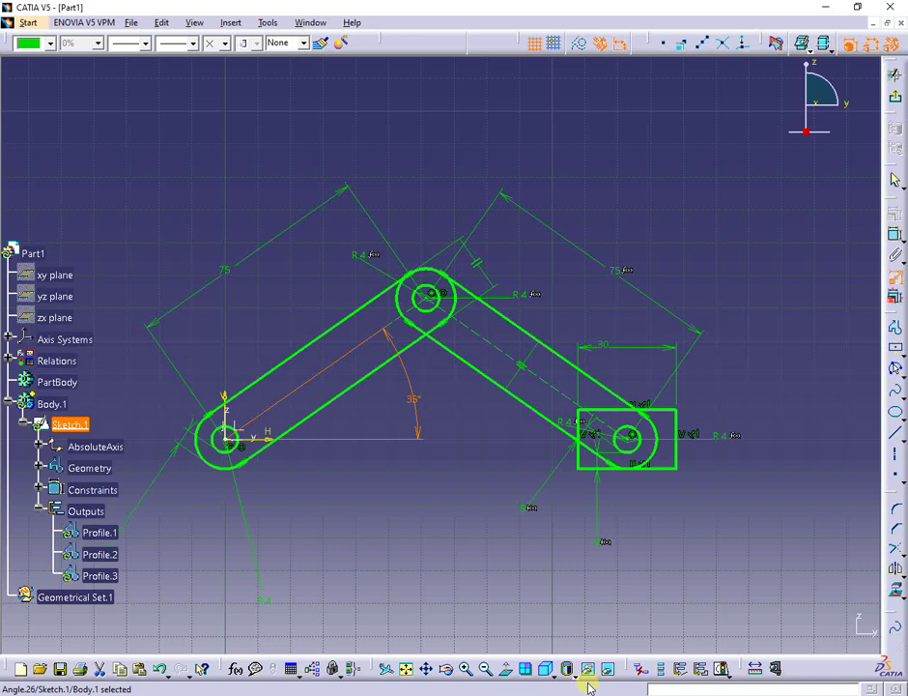
Step: Show the context submenu for the Radius.21 radius dimension
{"action": "left_click", "coordinate": [252, 584]}
{"action": "right_click", "coordinate": [233, 478]}
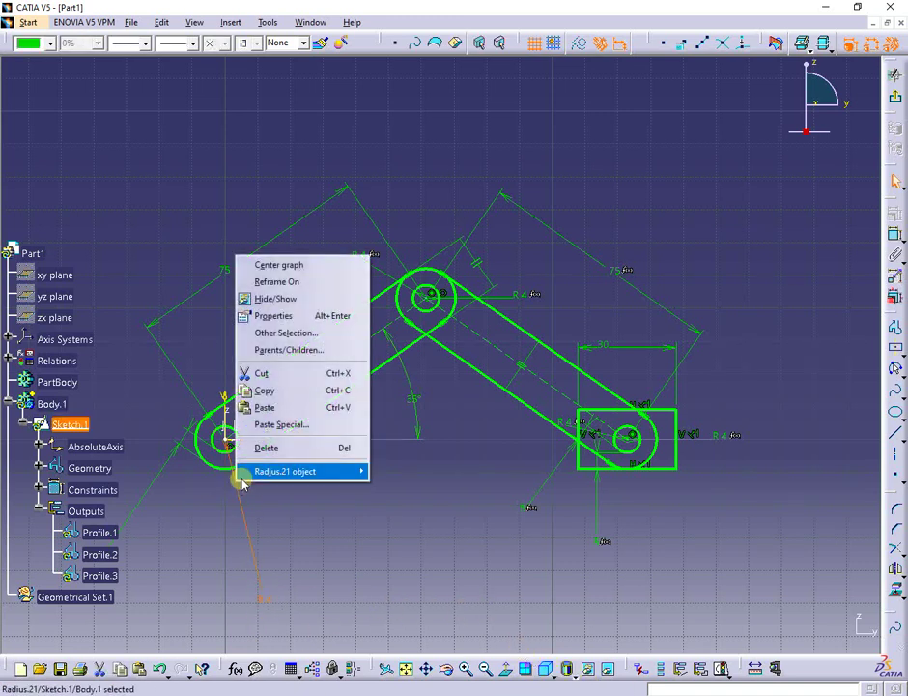
{"action": "mouse_move", "coordinate": [276, 475]}
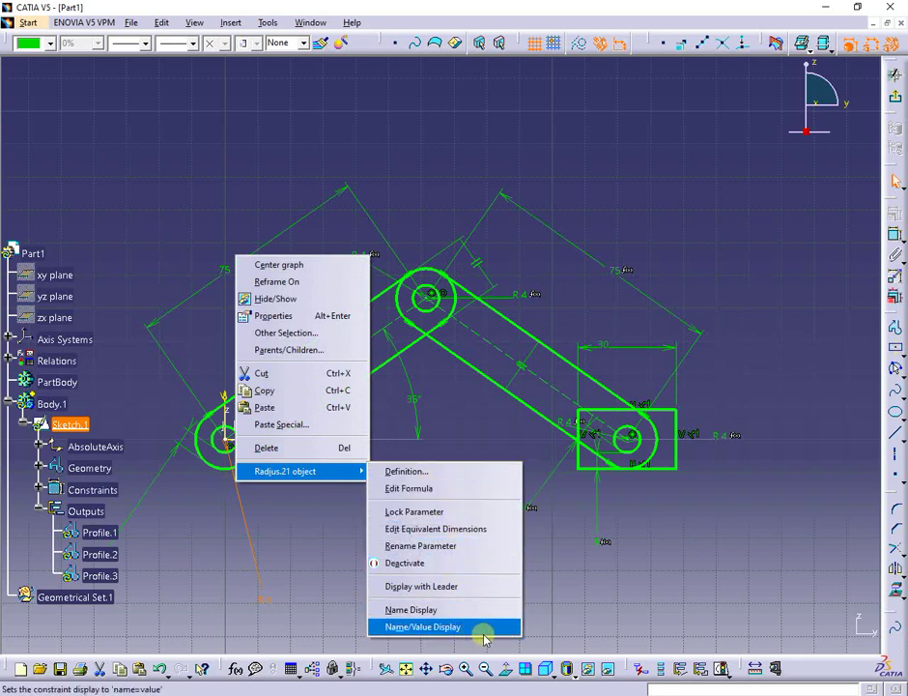
Step: In Options > Part Infrastructure > Display, enable Parameters of features and constraints
{"action": "left_click", "coordinate": [594, 618]}
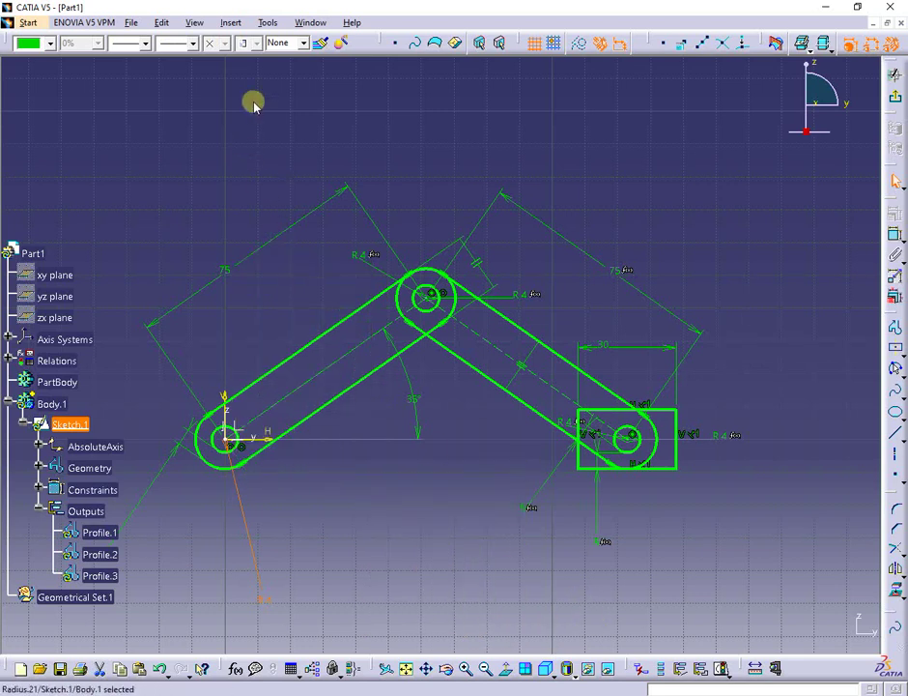
{"action": "left_click", "coordinate": [266, 24]}
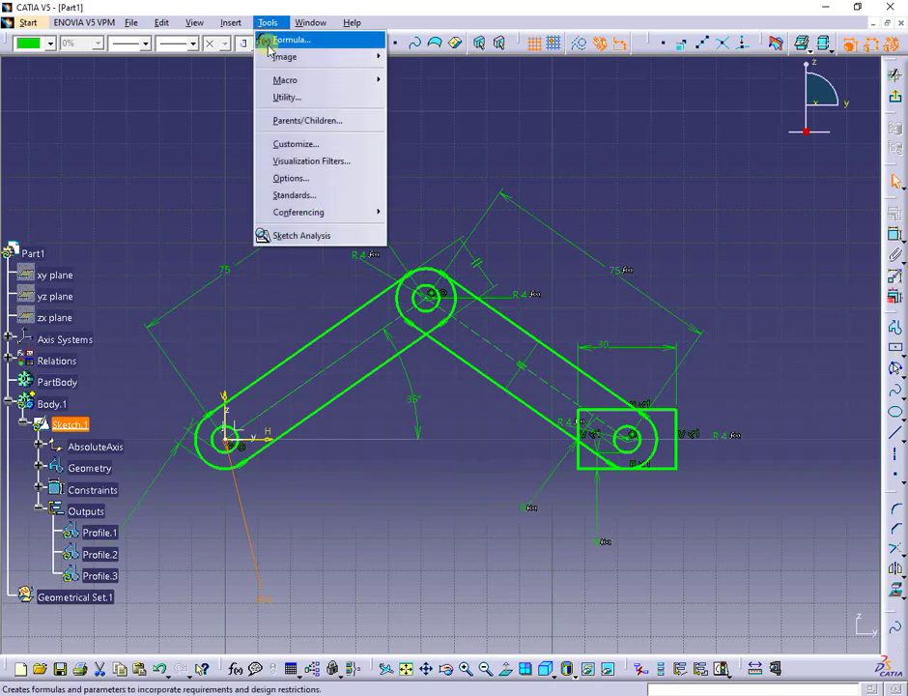
{"action": "left_click", "coordinate": [310, 183]}
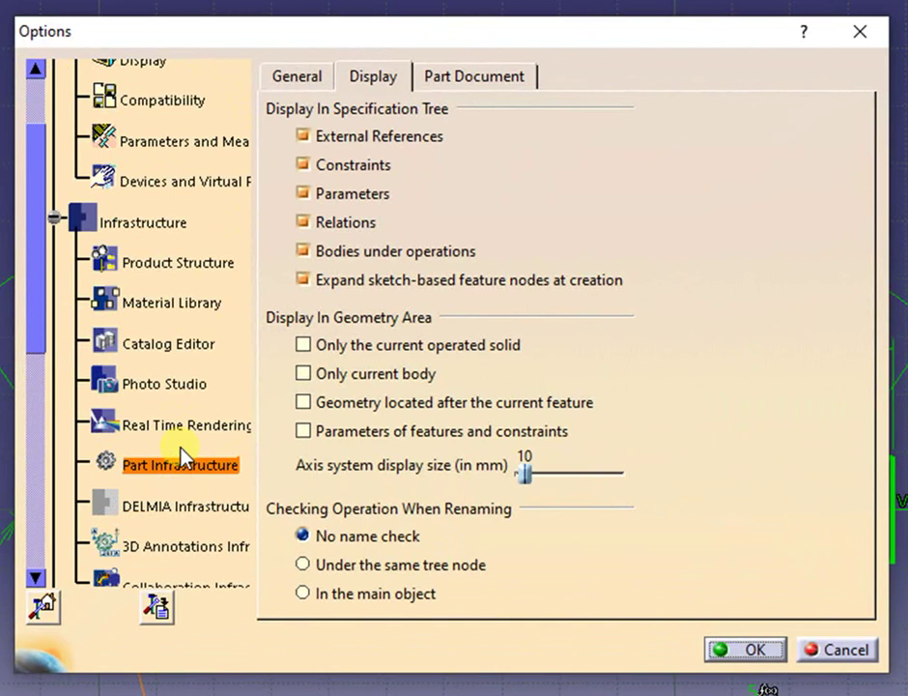
{"action": "scroll", "coordinate": [179, 448], "scroll_direction": "down", "scroll_amount": 1}
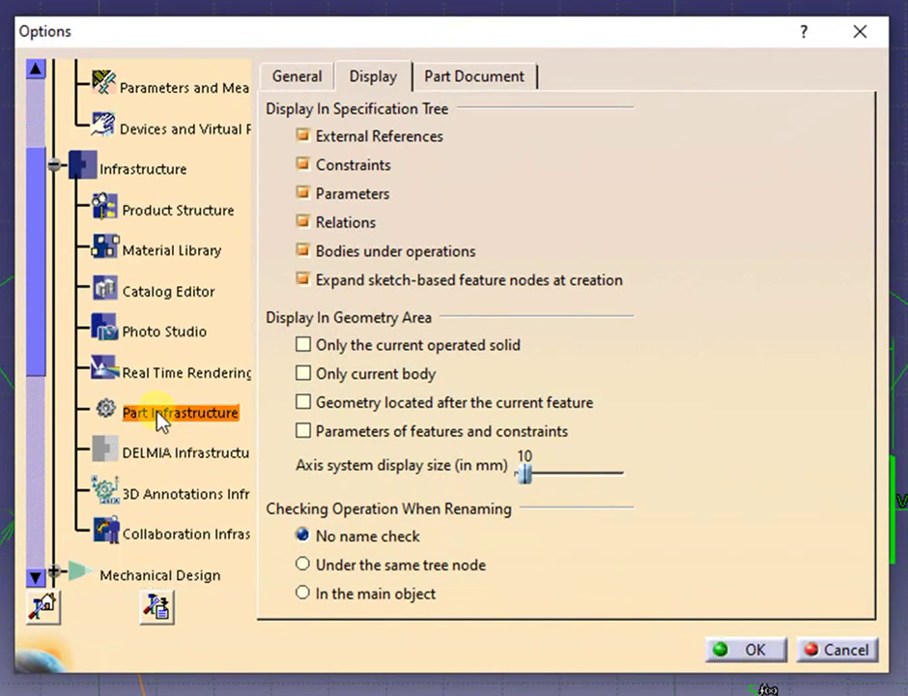
{"action": "left_click", "coordinate": [345, 435]}
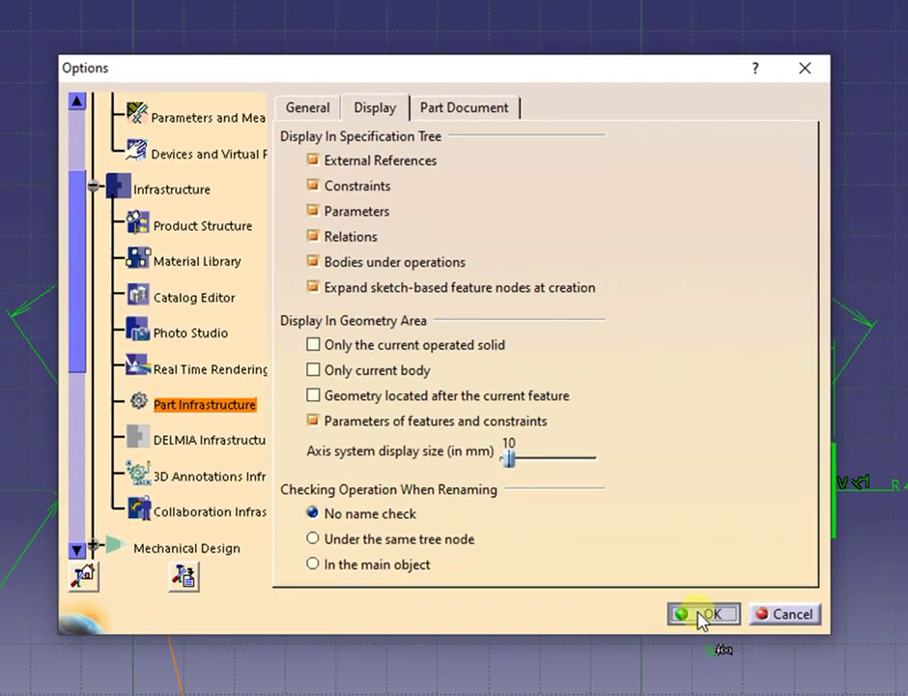
Step: Apply the options and add display to the radius, 75 length and 35° angle constraints
{"action": "left_click", "coordinate": [742, 650]}
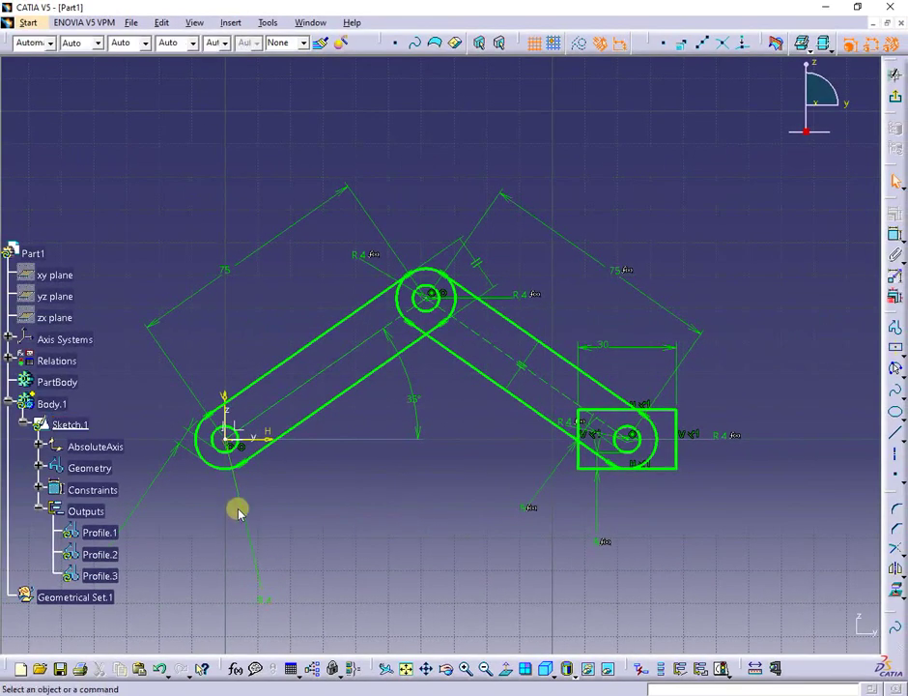
{"action": "right_click", "coordinate": [239, 498]}
{"action": "mouse_move", "coordinate": [284, 486]}
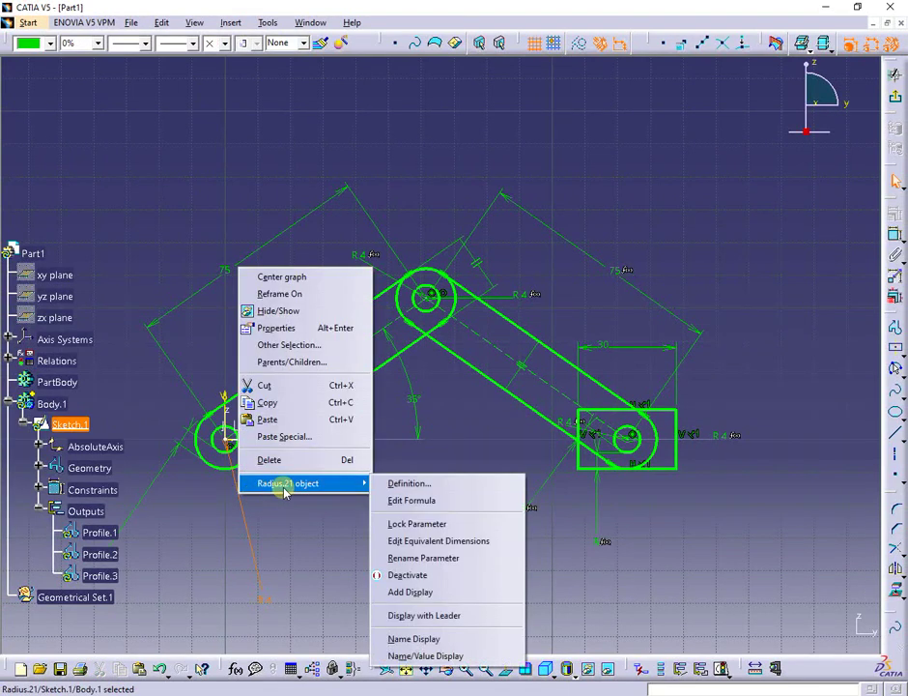
{"action": "left_click", "coordinate": [450, 593]}
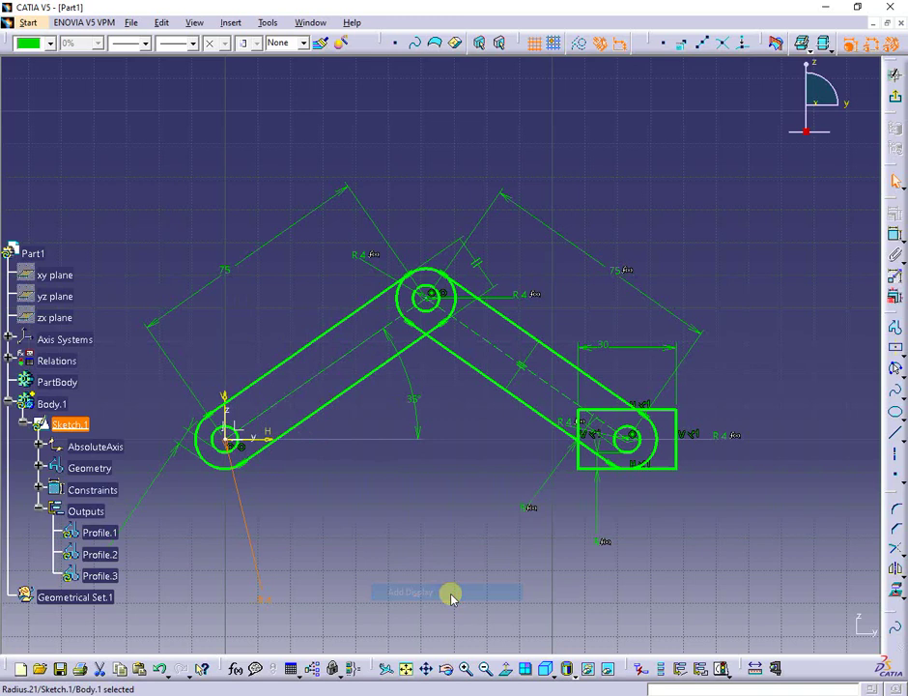
{"action": "right_click", "coordinate": [212, 286]}
{"action": "mouse_move", "coordinate": [284, 504]}
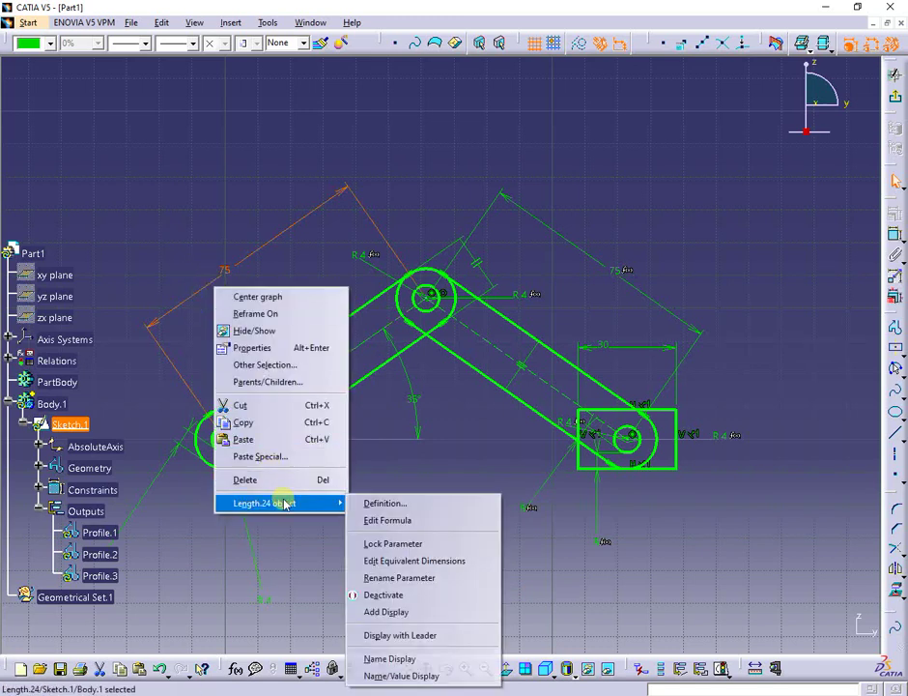
{"action": "left_click", "coordinate": [426, 613]}
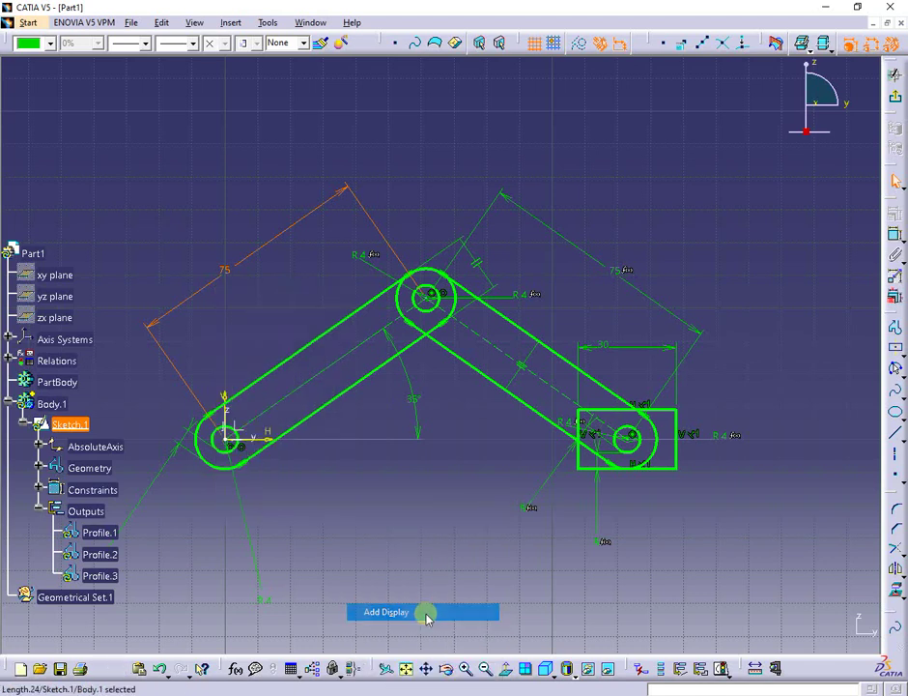
{"action": "right_click", "coordinate": [416, 428]}
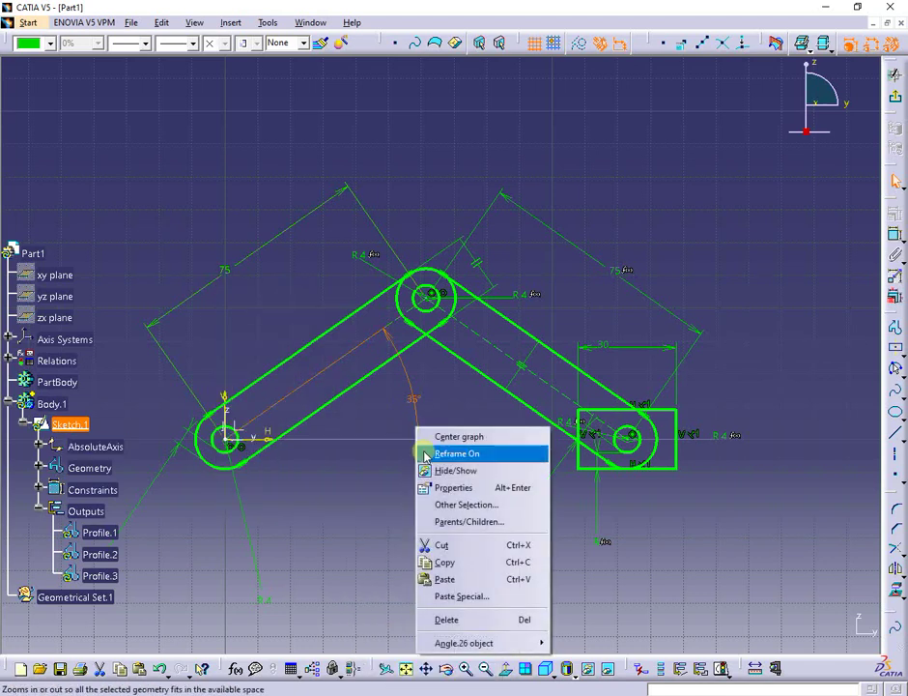
{"action": "mouse_move", "coordinate": [473, 642]}
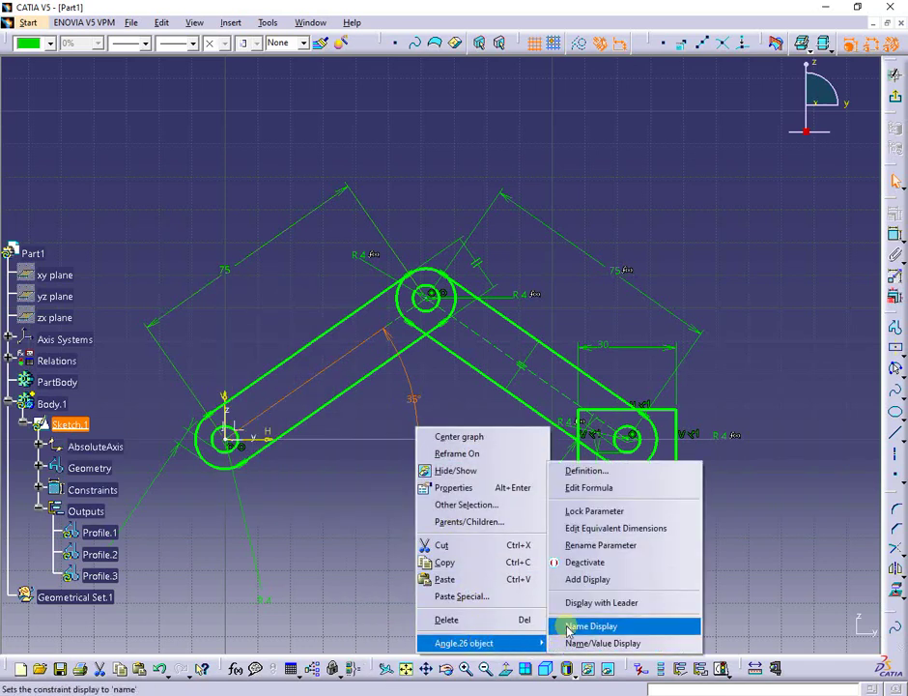
{"action": "left_click", "coordinate": [599, 580]}
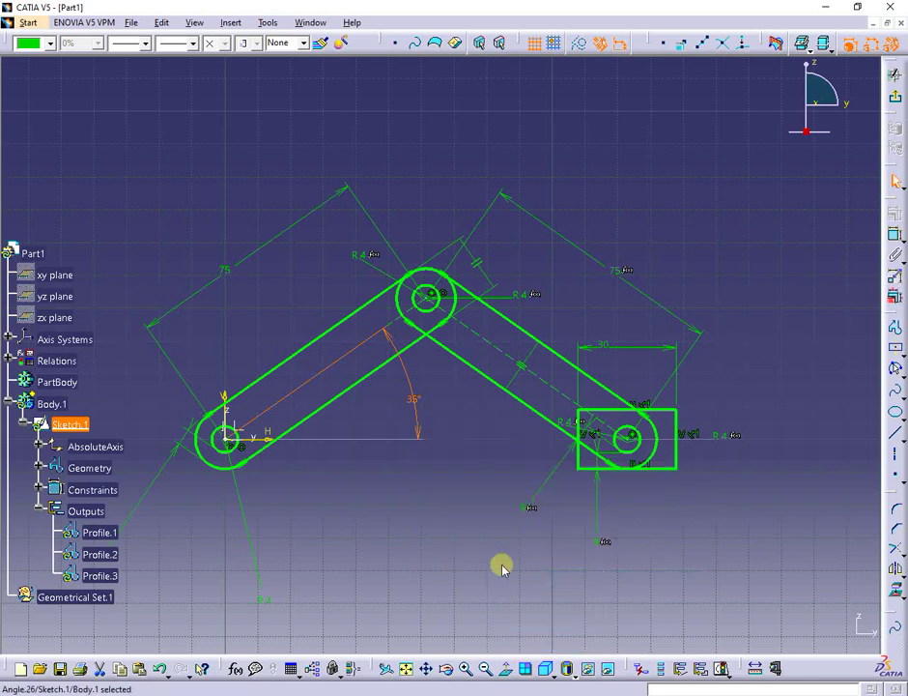
Step: Exit the sketcher back to Part1's 3D part view and scroll the tree
{"action": "left_click", "coordinate": [896, 97]}
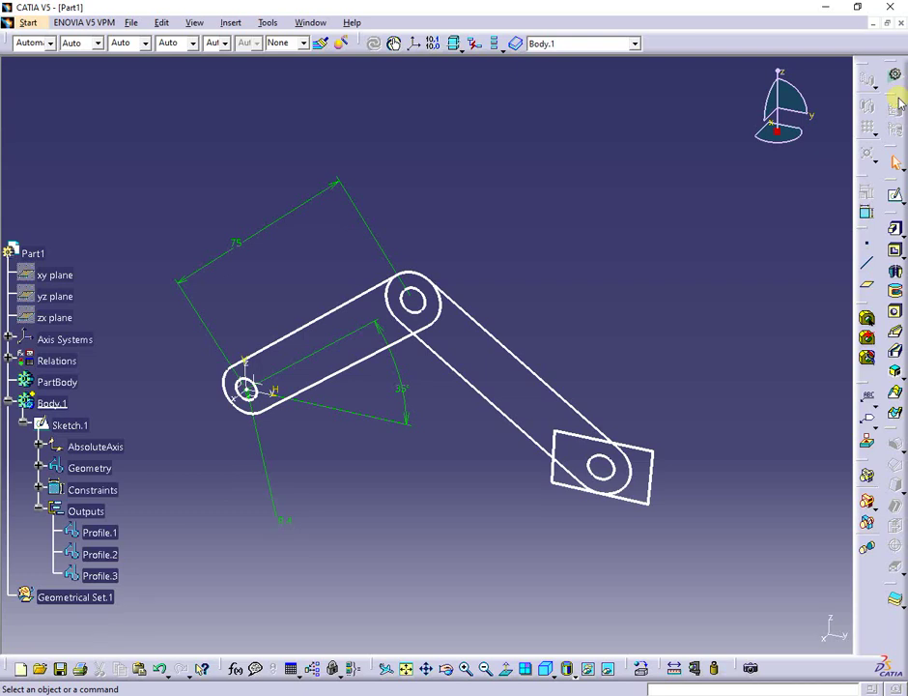
{"action": "left_click", "coordinate": [188, 179]}
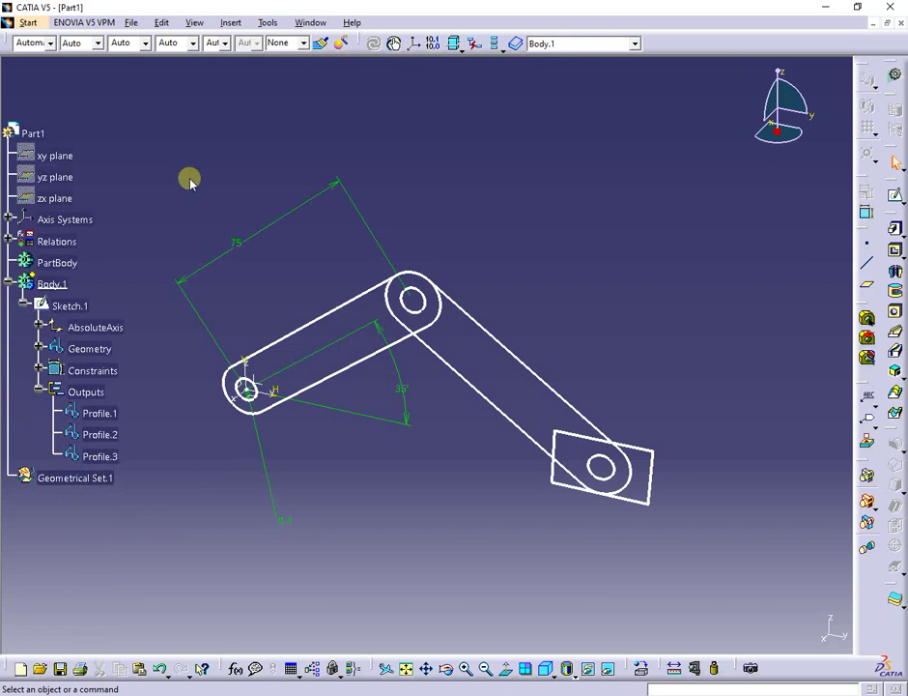
{"action": "scroll", "coordinate": [189, 178], "scroll_direction": "down", "scroll_amount": 2}
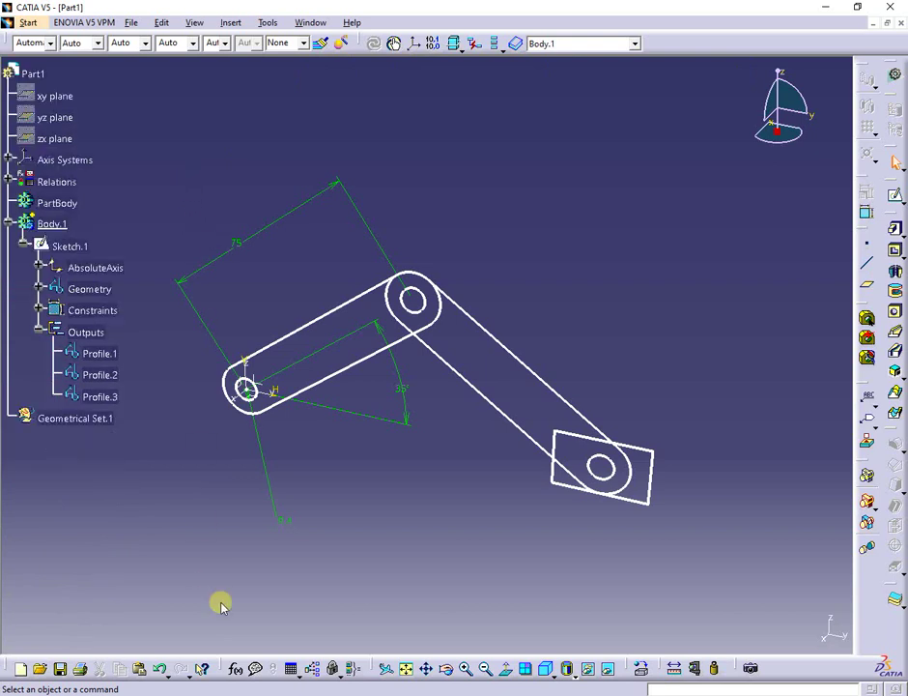
Step: In Formulas, create a Length parameter Hole_radius set to 4mm
{"action": "left_click", "coordinate": [237, 670]}
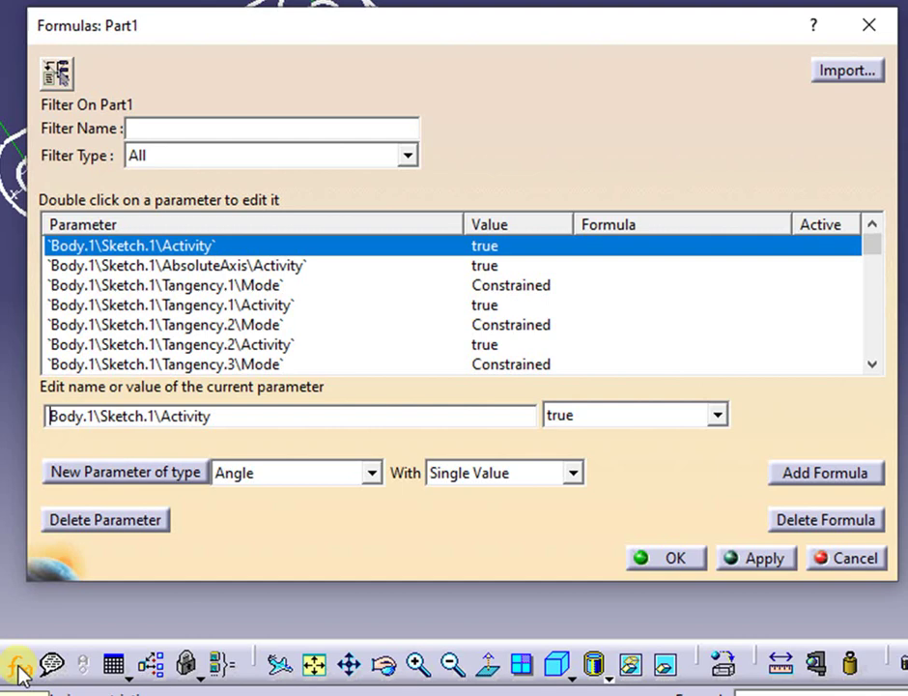
{"action": "left_click", "coordinate": [372, 474]}
{"action": "scroll", "coordinate": [429, 232], "scroll_direction": "up", "scroll_amount": 1}
{"action": "key", "text": "l"}
{"action": "key", "text": "Return"}
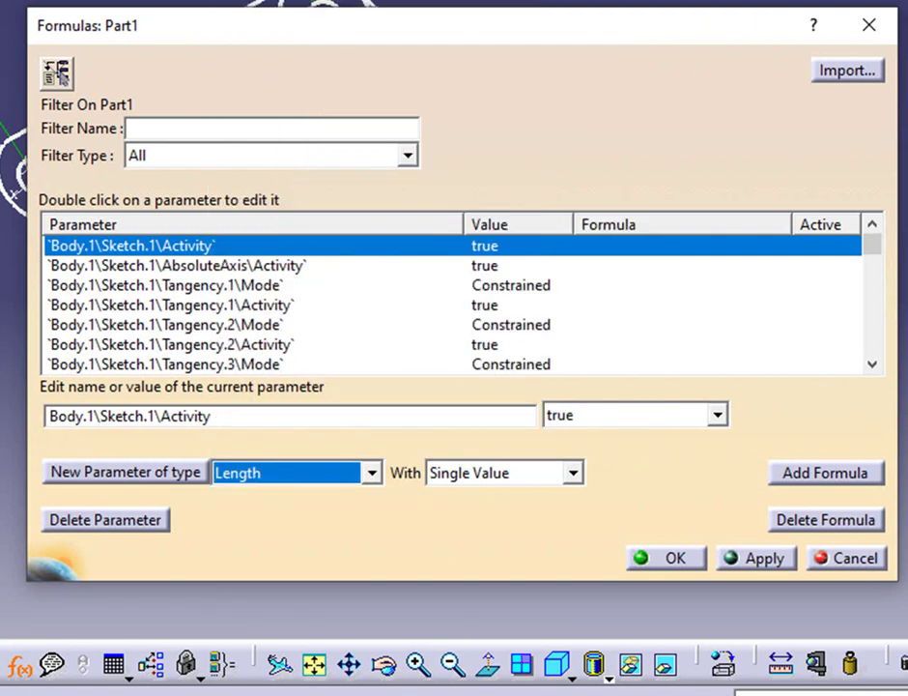
{"action": "left_click", "coordinate": [138, 483]}
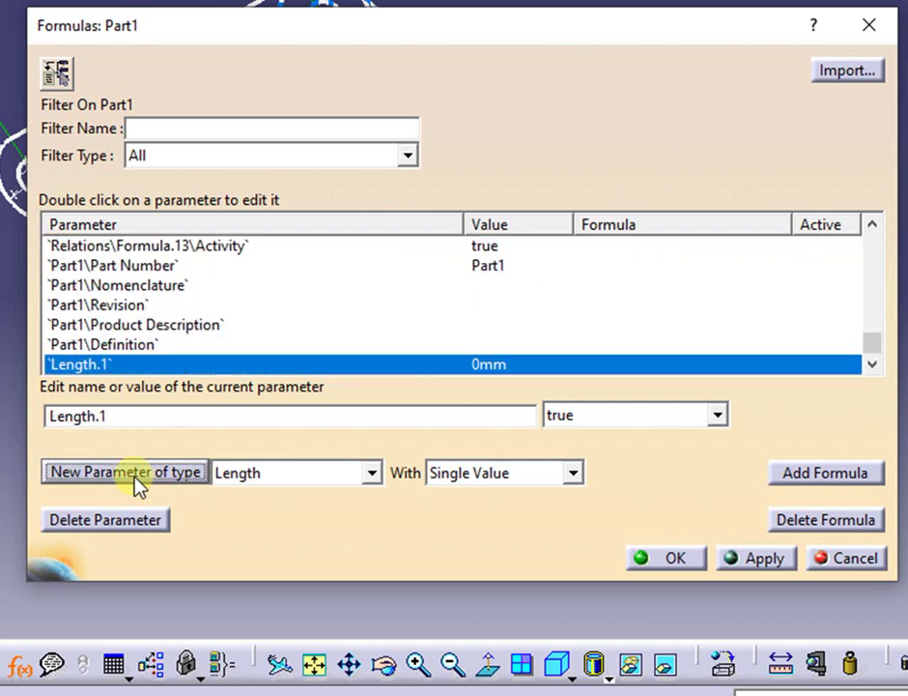
{"action": "left_click_drag", "start_coordinate": [154, 420], "coordinate": [46, 415]}
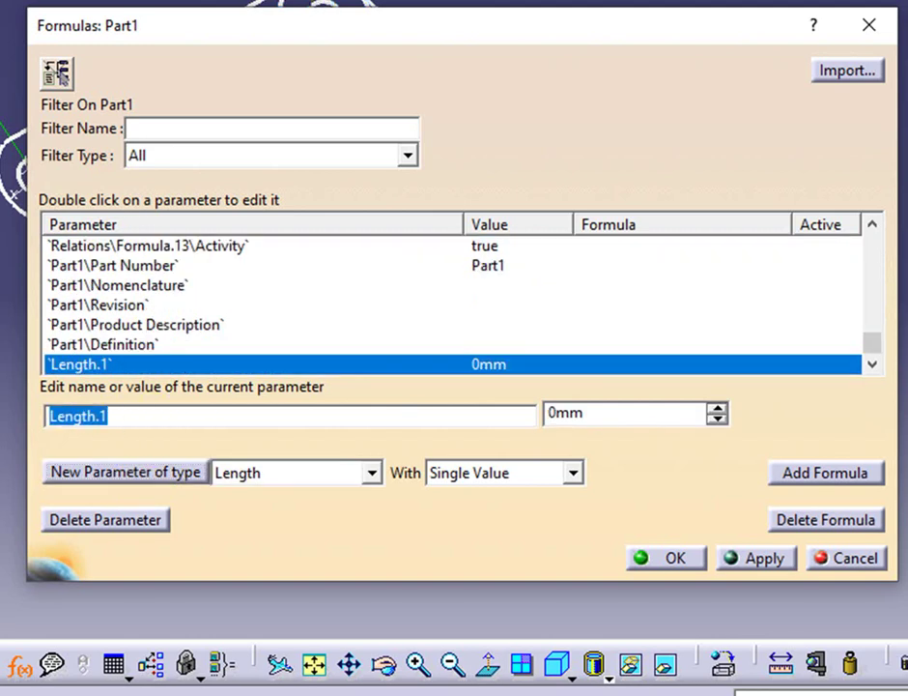
{"action": "type", "text": "Hole_radius"}
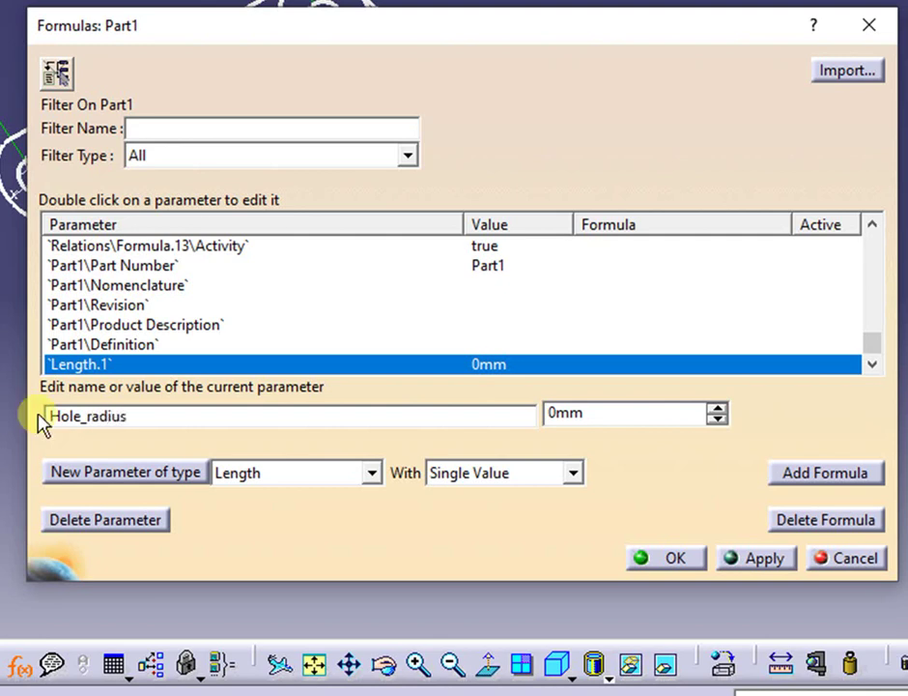
{"action": "left_click", "coordinate": [584, 417]}
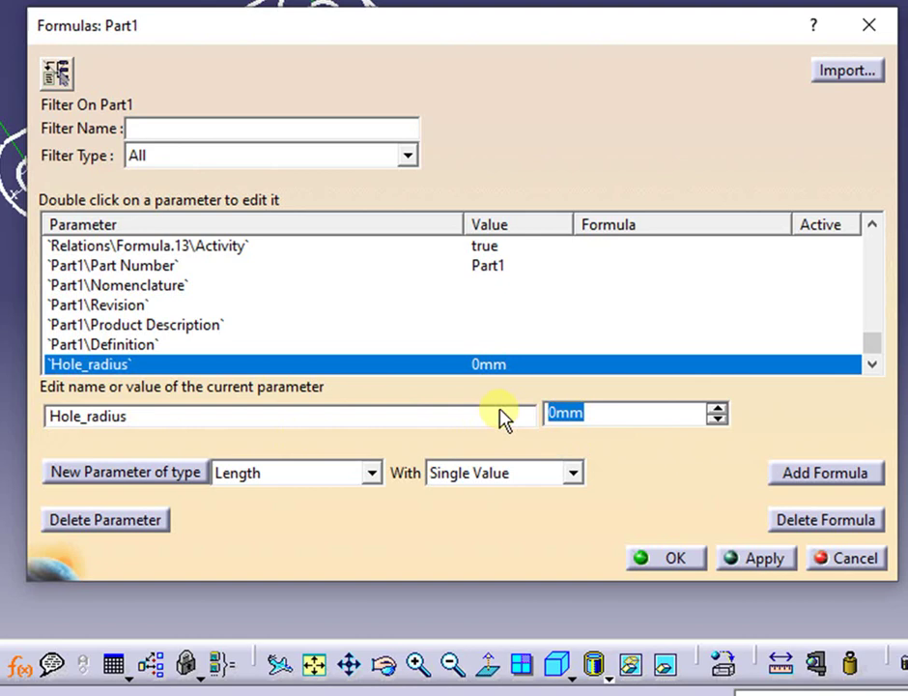
{"action": "type", "text": "4"}
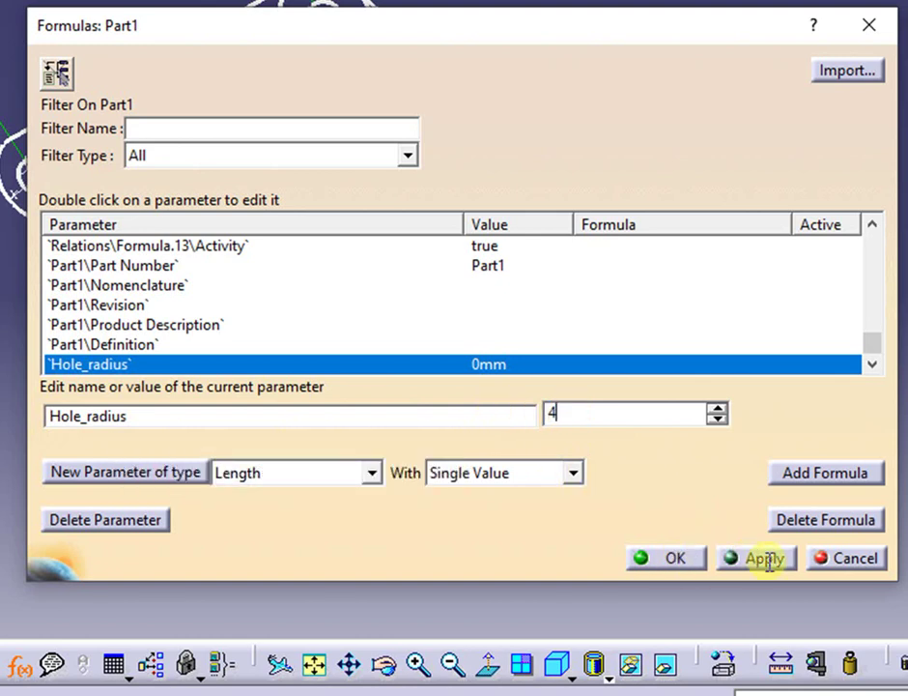
{"action": "left_click", "coordinate": [769, 559]}
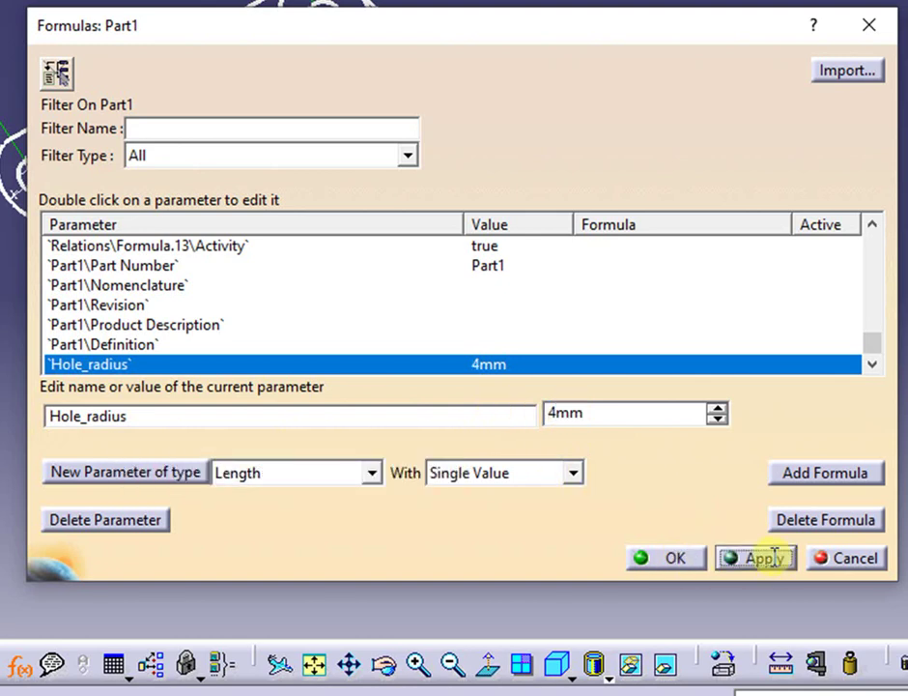
Step: Add a Length parameter Elongated_hole_length set to 75mm
{"action": "left_click", "coordinate": [140, 481]}
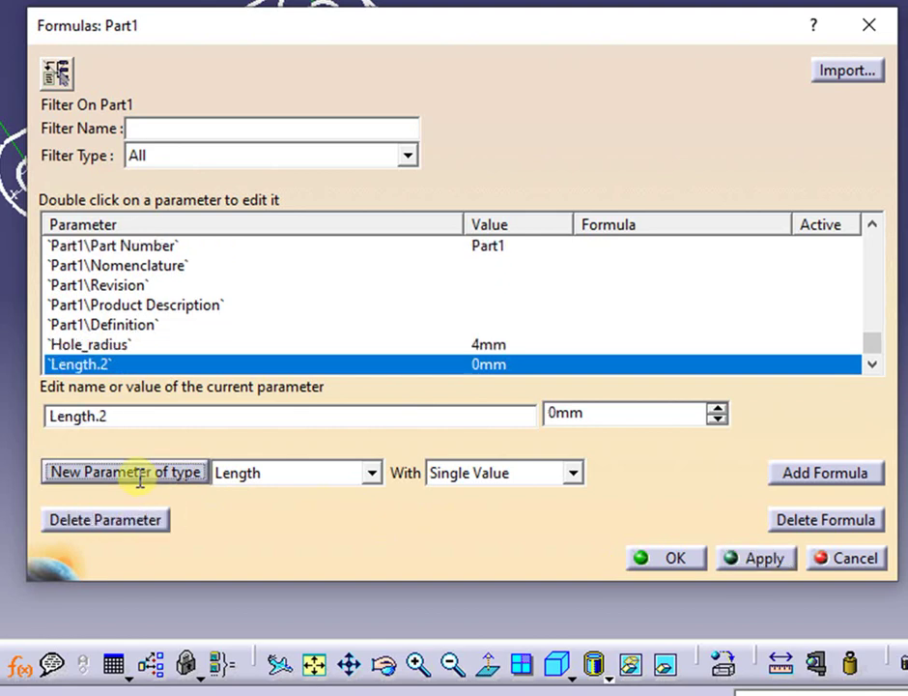
{"action": "double_click", "coordinate": [147, 417]}
{"action": "type", "text": "Elongated_hole_length"}
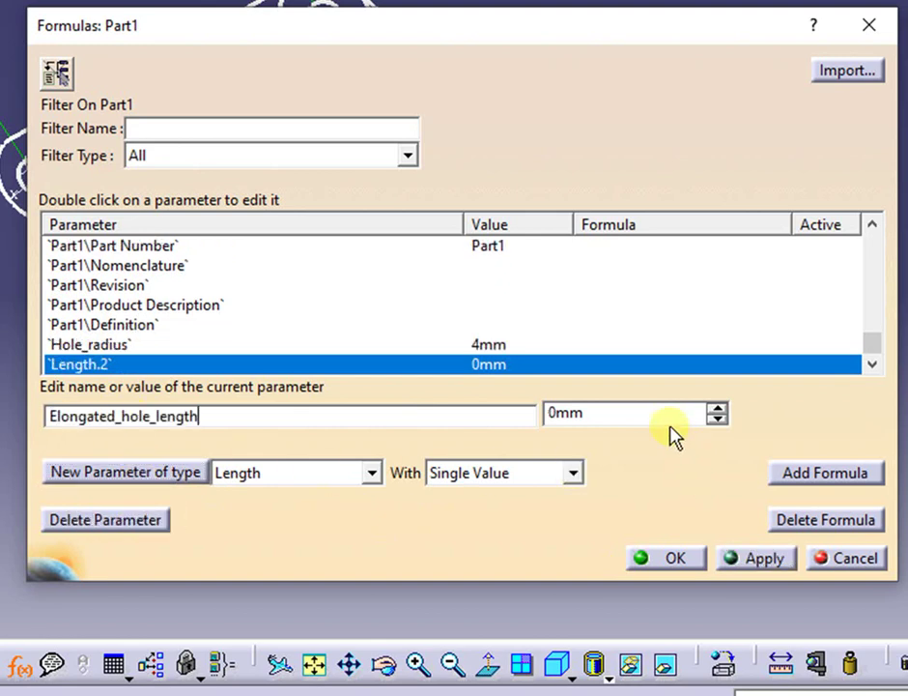
{"action": "key", "text": "Tab"}
{"action": "type", "text": "75"}
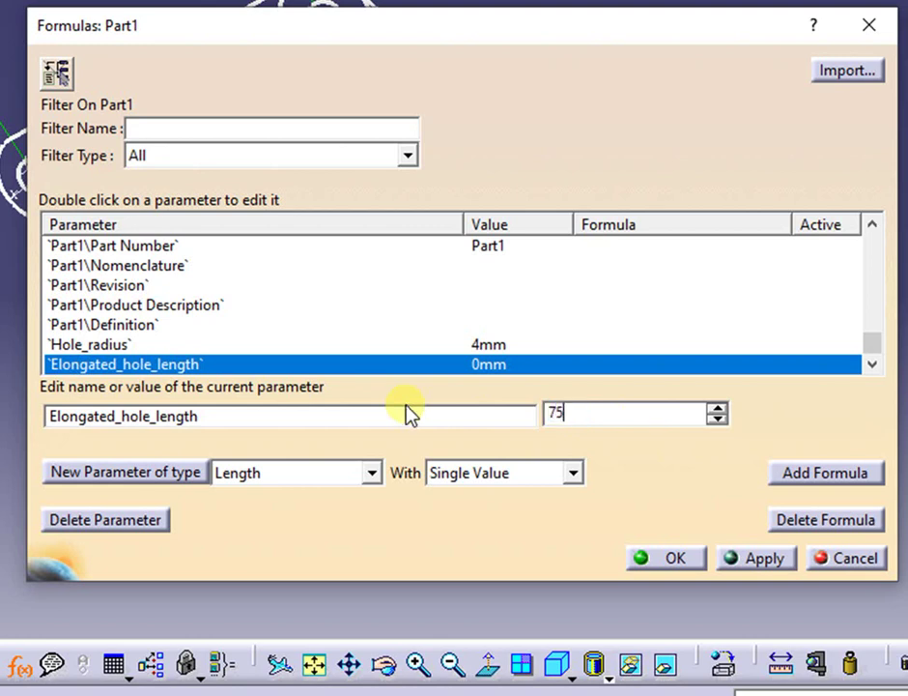
{"action": "left_click", "coordinate": [760, 561]}
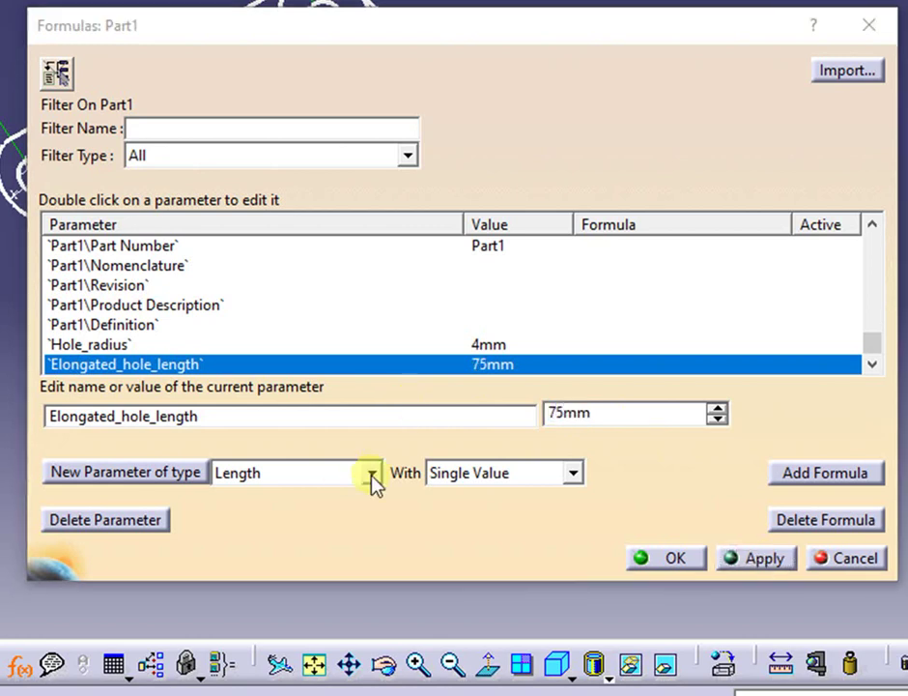
Step: Add an Angle parameter named Angle set to 35deg and close Formulas
{"action": "left_click", "coordinate": [372, 475]}
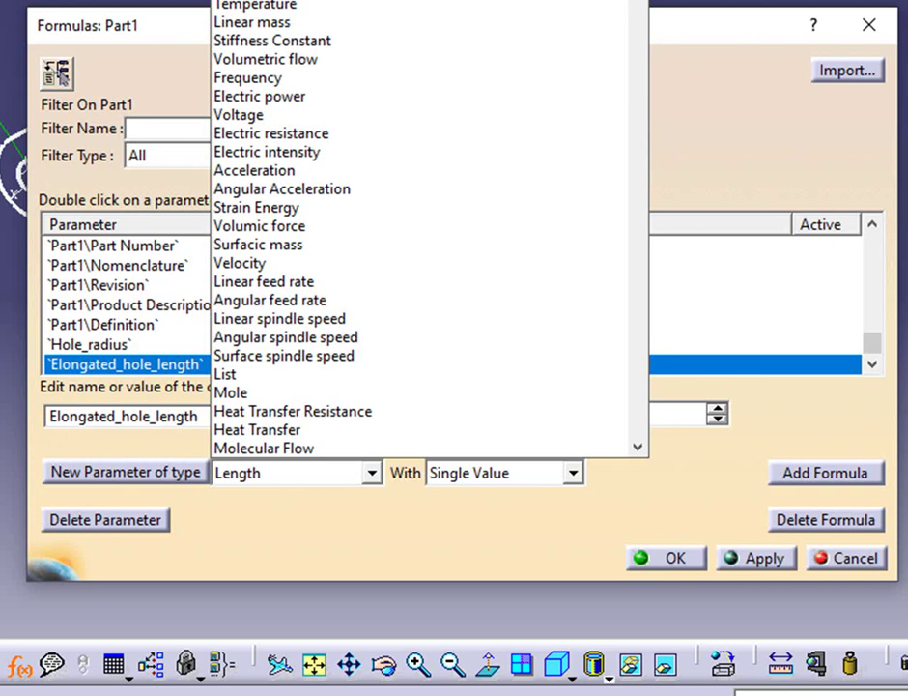
{"action": "key", "text": "a"}
{"action": "key", "text": "Return"}
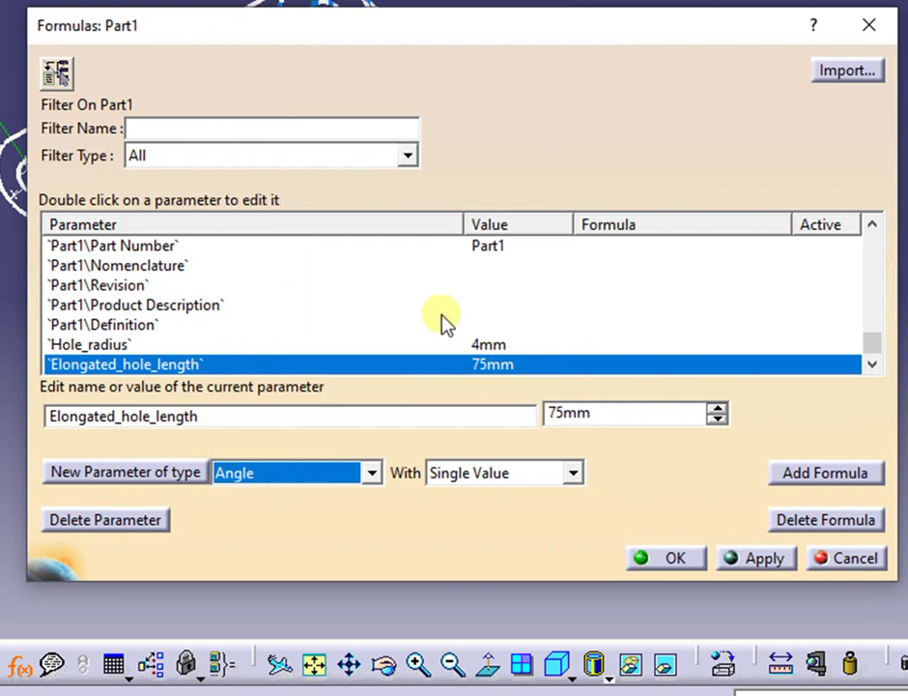
{"action": "left_click", "coordinate": [159, 482]}
{"action": "left_click", "coordinate": [253, 417]}
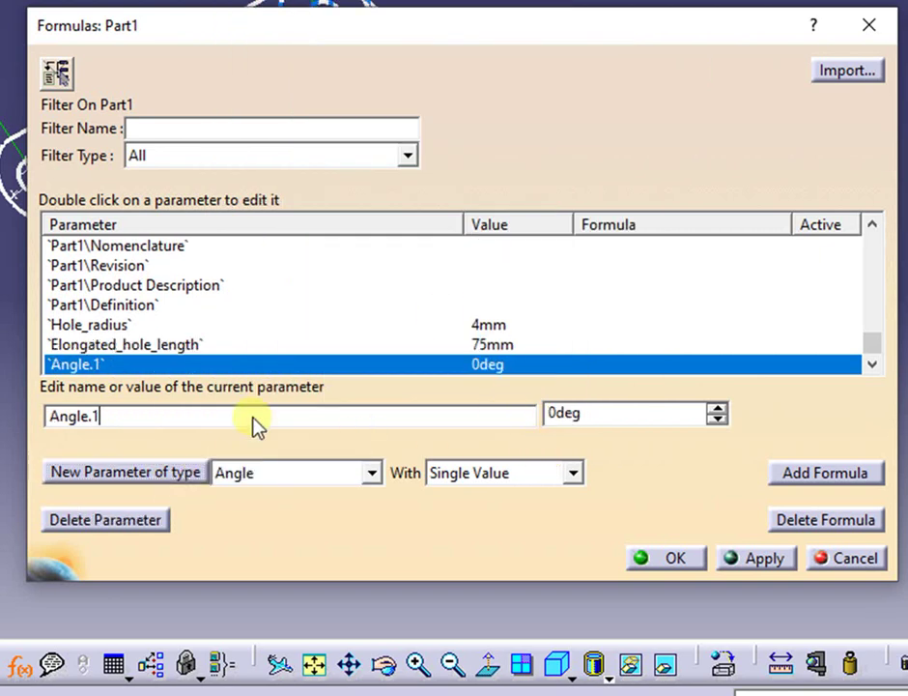
{"action": "key", "text": "BackSpace"}
{"action": "key", "text": "BackSpace"}
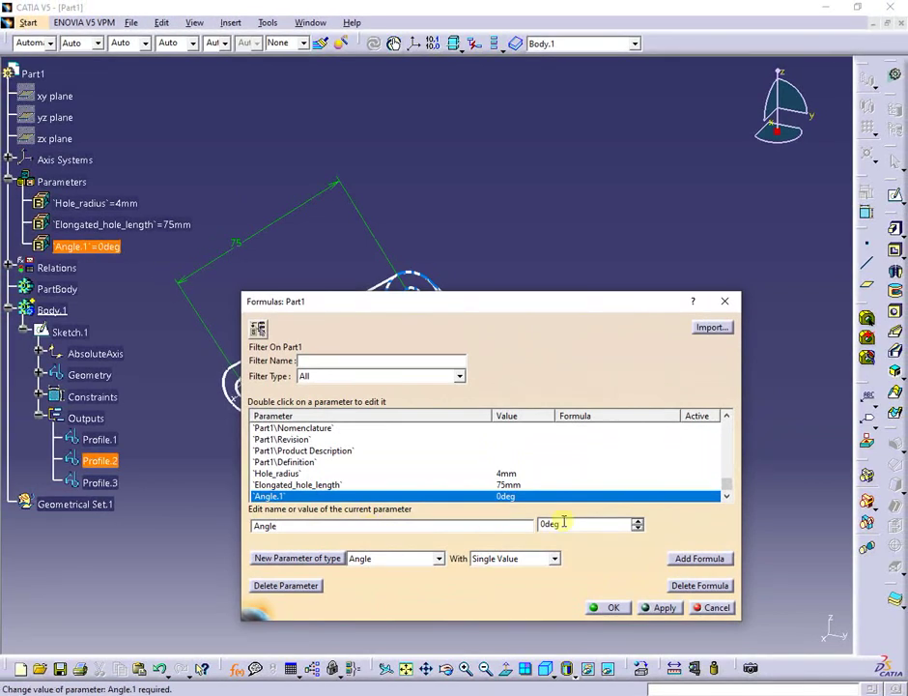
{"action": "double_click", "coordinate": [616, 523]}
{"action": "type", "text": "3"}
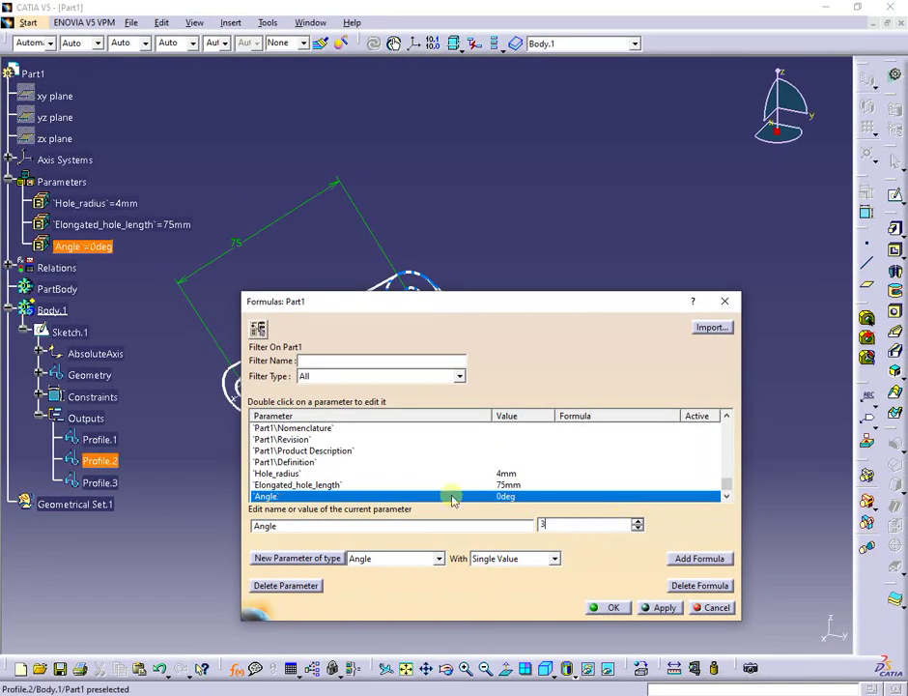
{"action": "type", "text": "5"}
{"action": "left_click", "coordinate": [661, 608]}
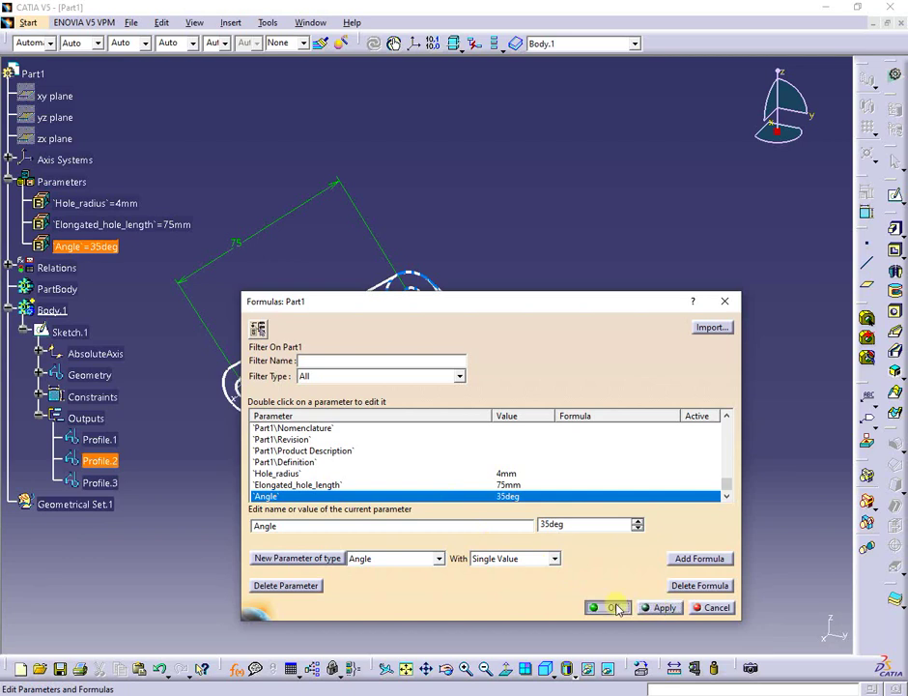
{"action": "left_click", "coordinate": [617, 606]}
Step: Drive the R4 radius by Hole_radius and the 75 length by Elongated_hole_length
{"action": "double_click", "coordinate": [272, 509]}
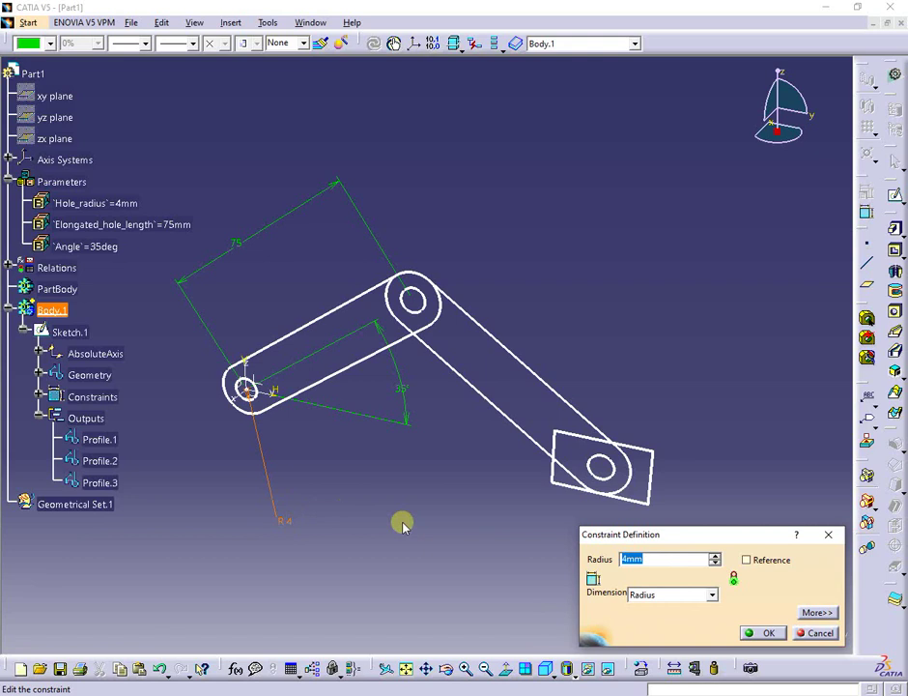
{"action": "left_click", "coordinate": [94, 206]}
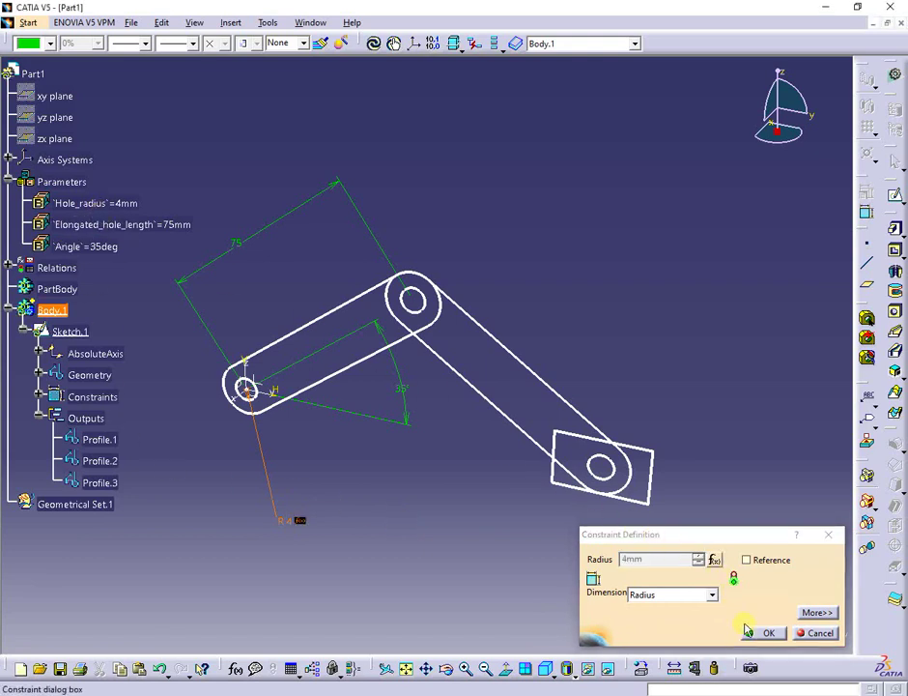
{"action": "left_click", "coordinate": [767, 635]}
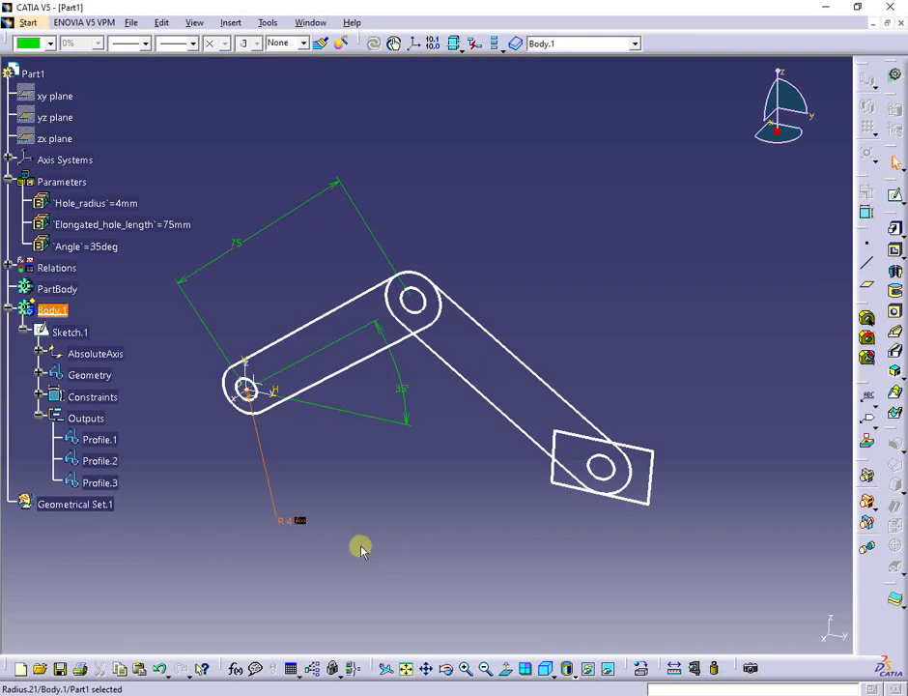
{"action": "double_click", "coordinate": [238, 245]}
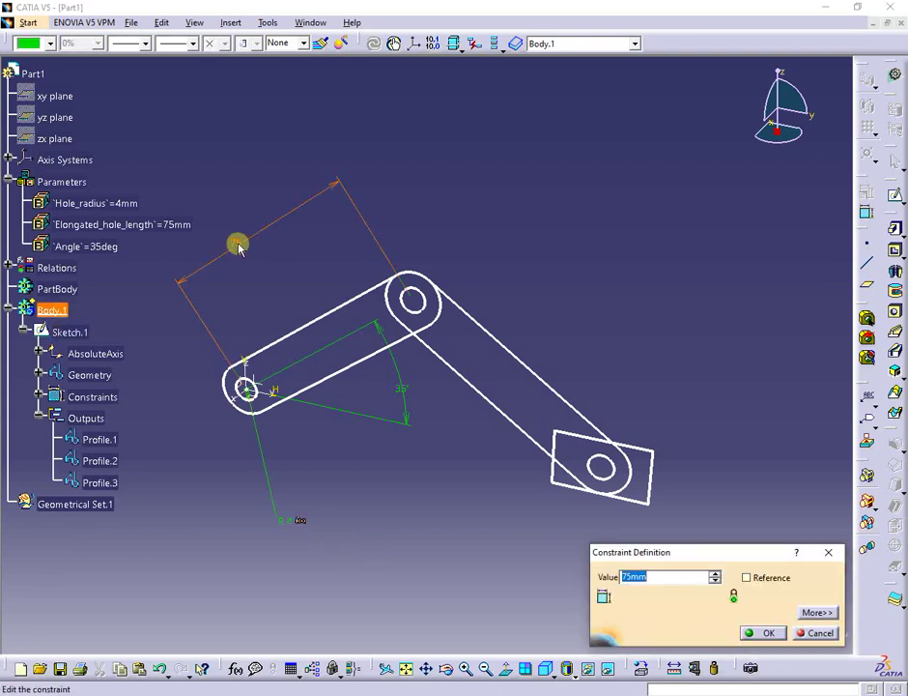
{"action": "type", "text": "="}
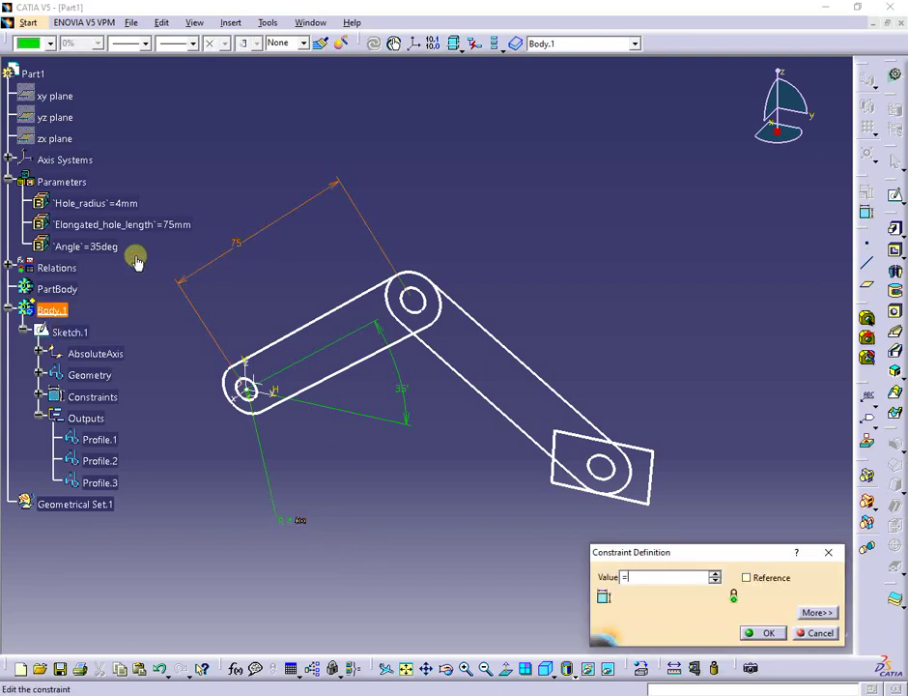
{"action": "left_click", "coordinate": [145, 225]}
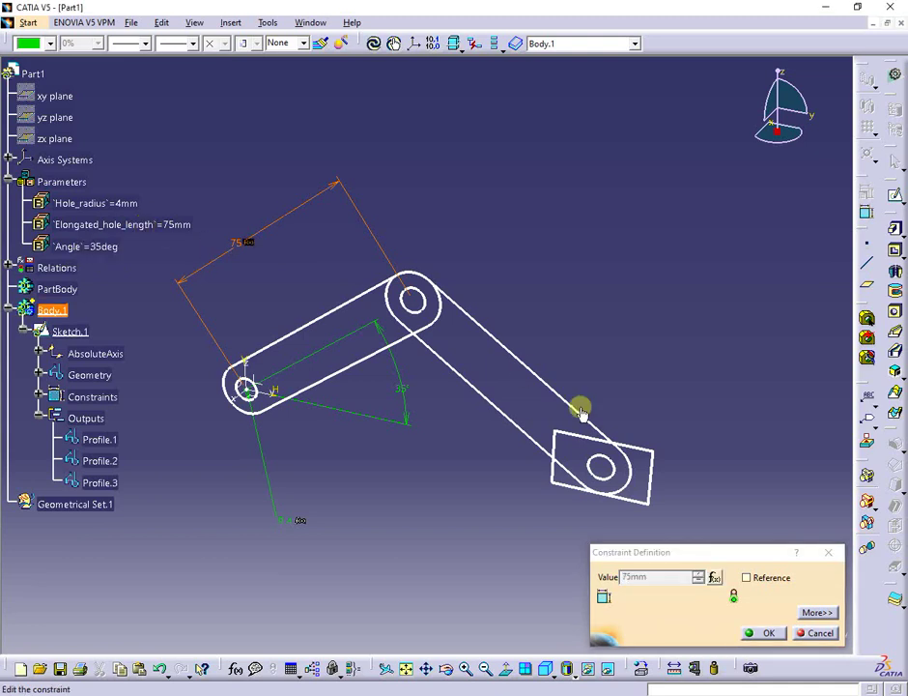
{"action": "left_click", "coordinate": [764, 633]}
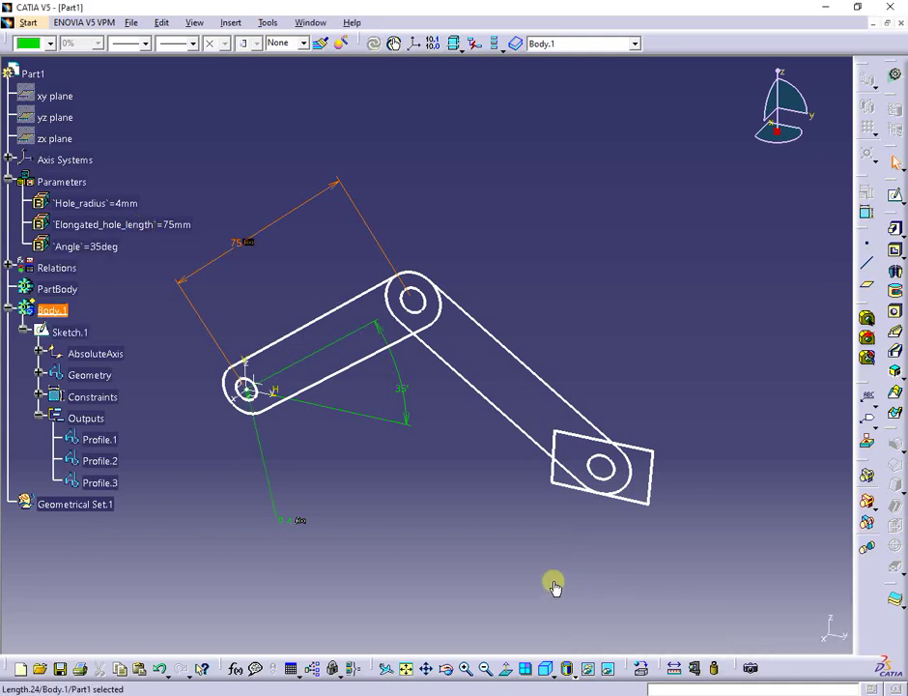
{"action": "left_click", "coordinate": [480, 556]}
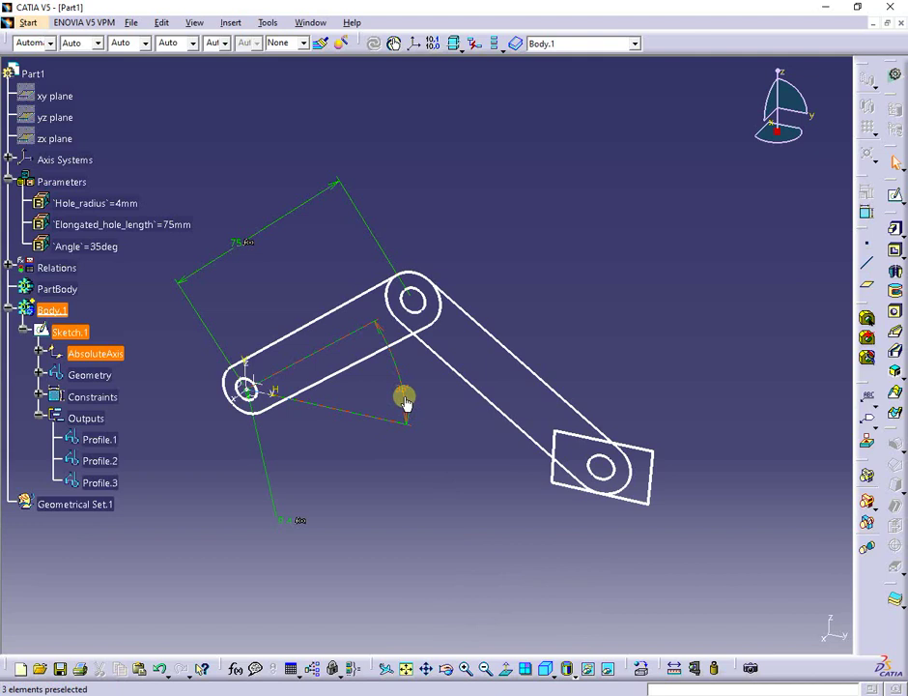
Step: In Sketch.1, link the 35° angle to the Angle parameter and exit to 3D
{"action": "double_click", "coordinate": [70, 333]}
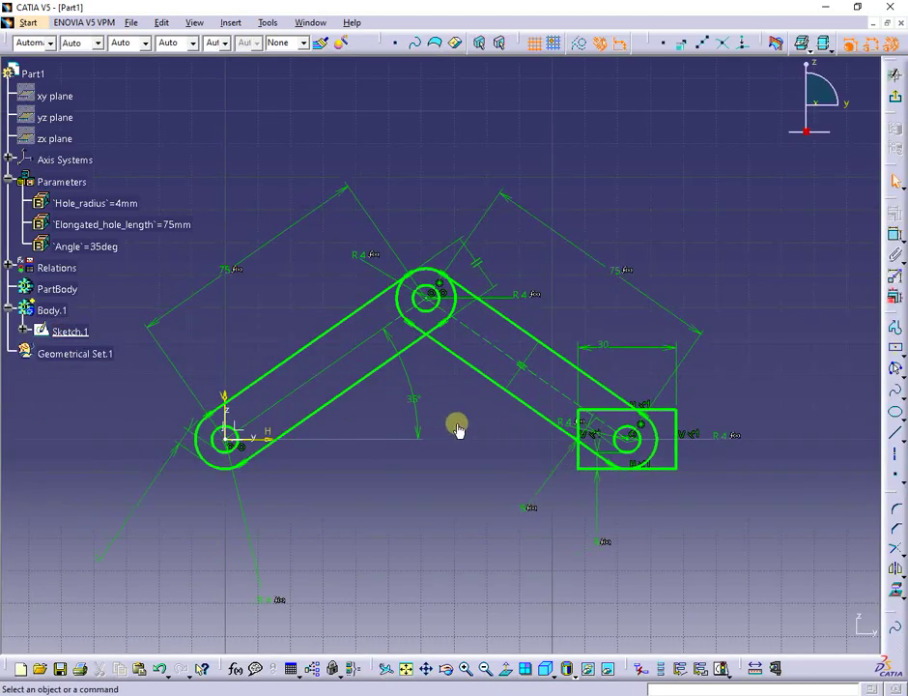
{"action": "double_click", "coordinate": [416, 411]}
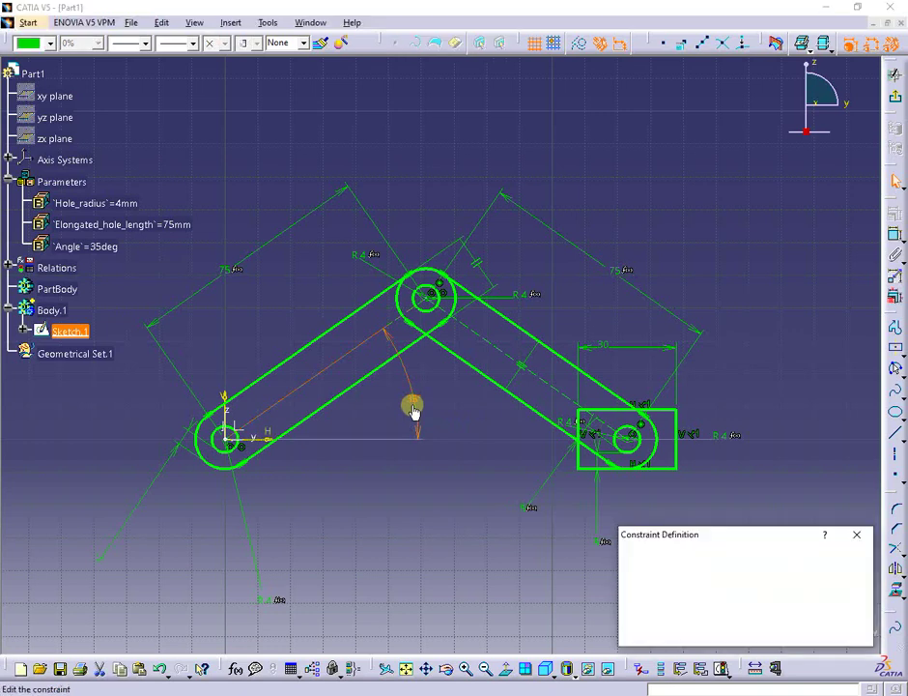
{"action": "type", "text": "="}
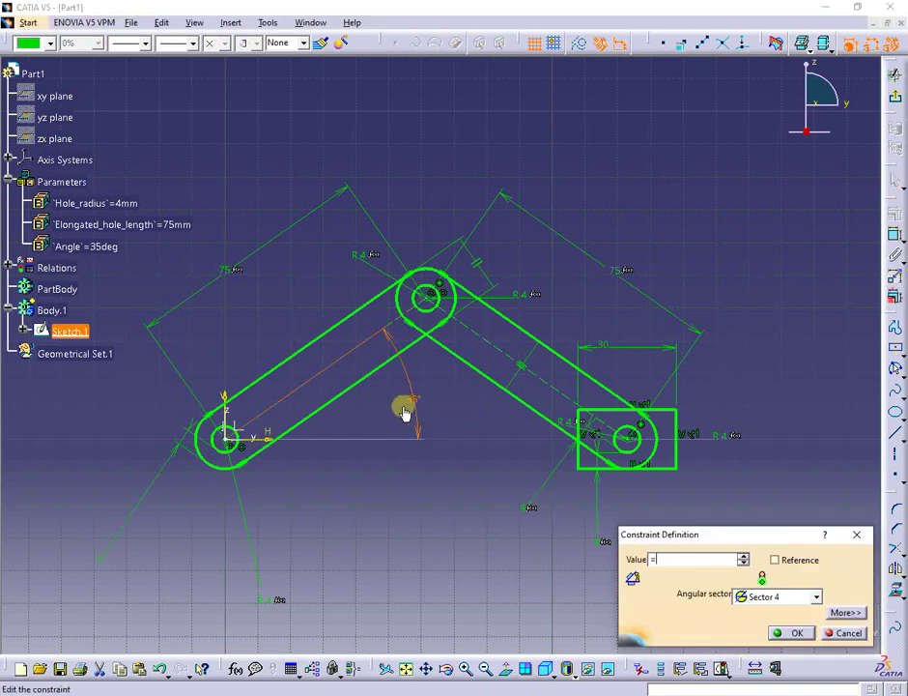
{"action": "left_click", "coordinate": [99, 250]}
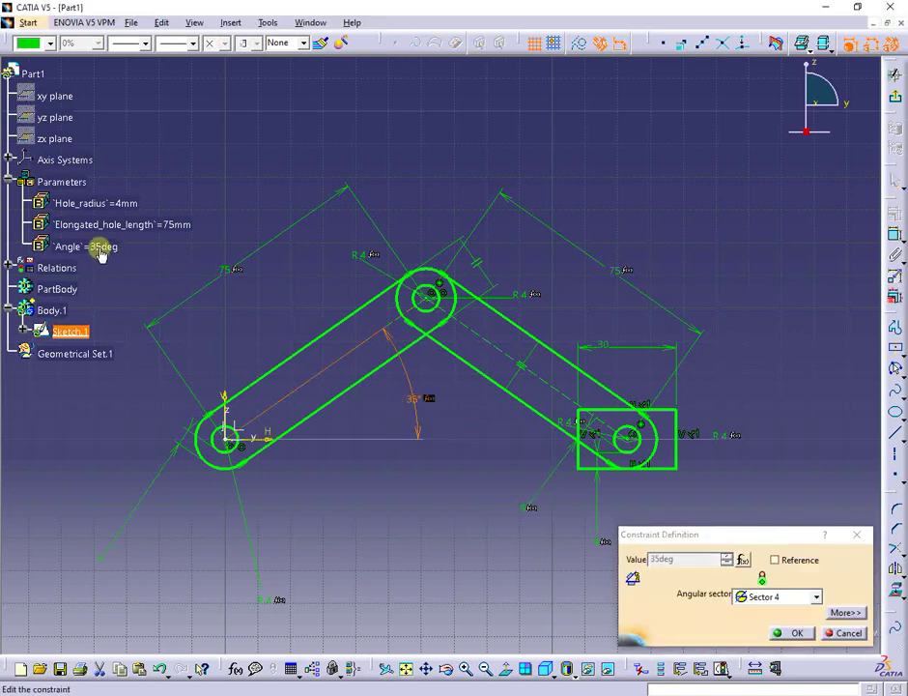
{"action": "left_click", "coordinate": [800, 634]}
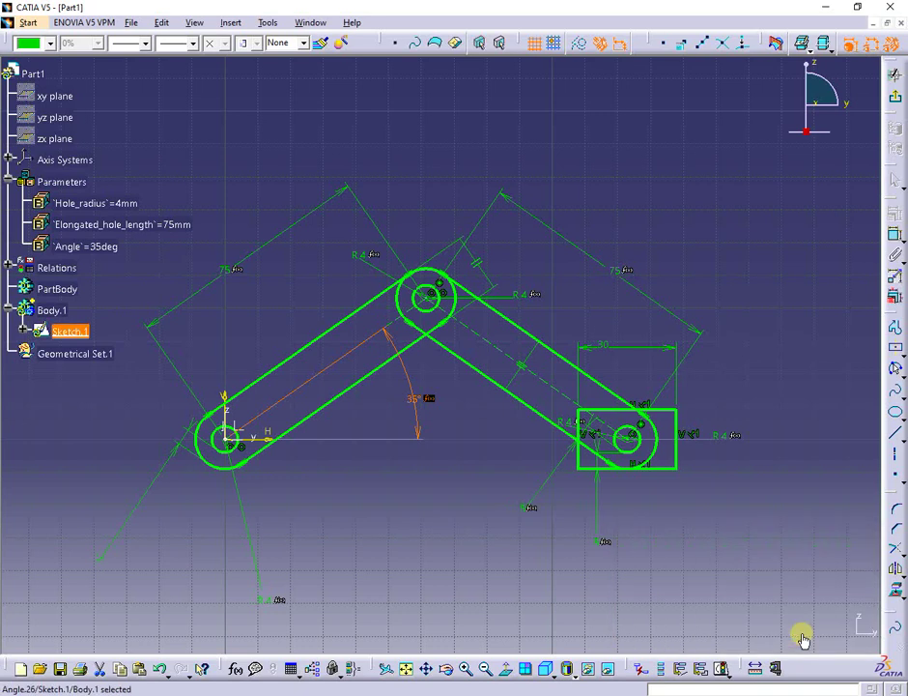
{"action": "left_click", "coordinate": [898, 101]}
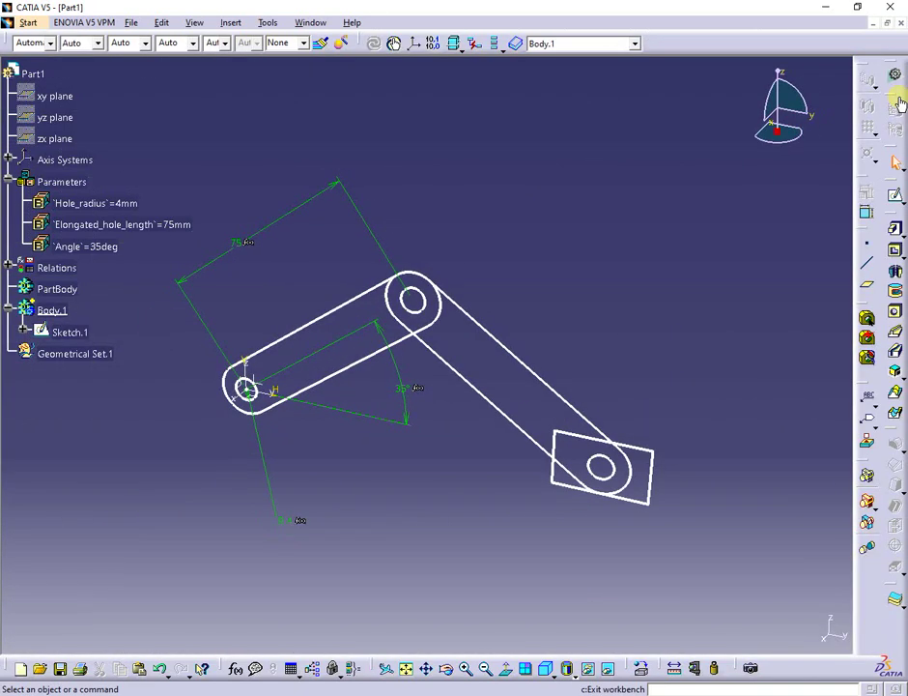
Step: Insert a new body into Part1 and rename it from Body.3 to Body.2
{"action": "left_click", "coordinate": [230, 23]}
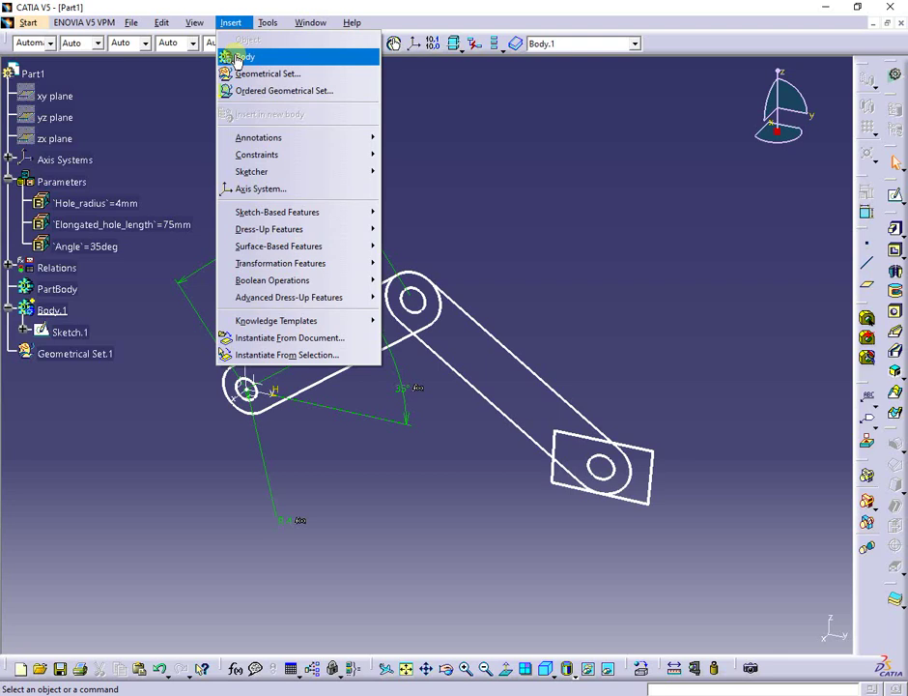
{"action": "left_click", "coordinate": [239, 60]}
{"action": "right_click", "coordinate": [43, 363]}
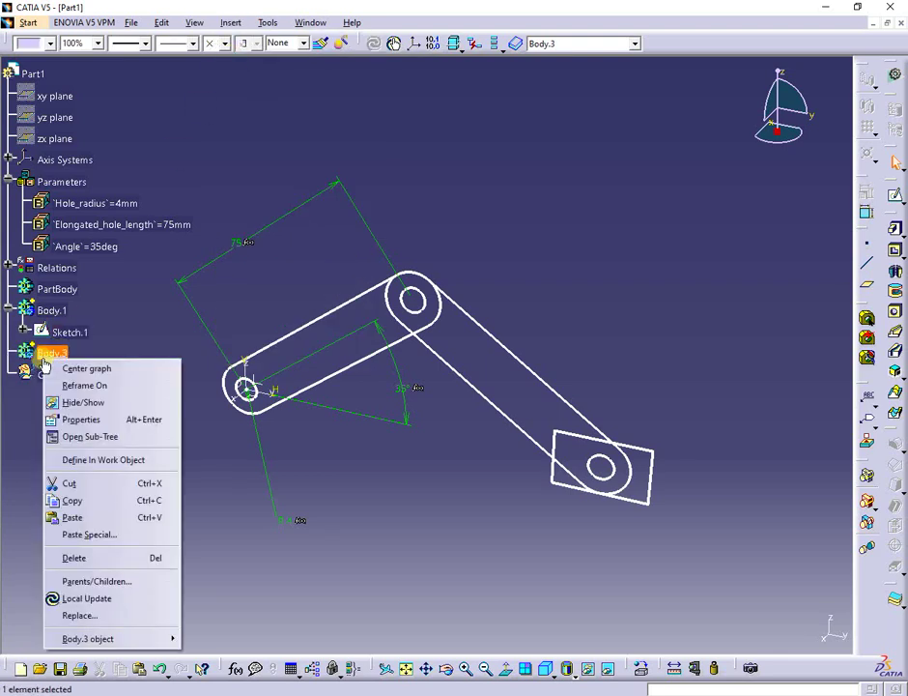
{"action": "left_click", "coordinate": [81, 420]}
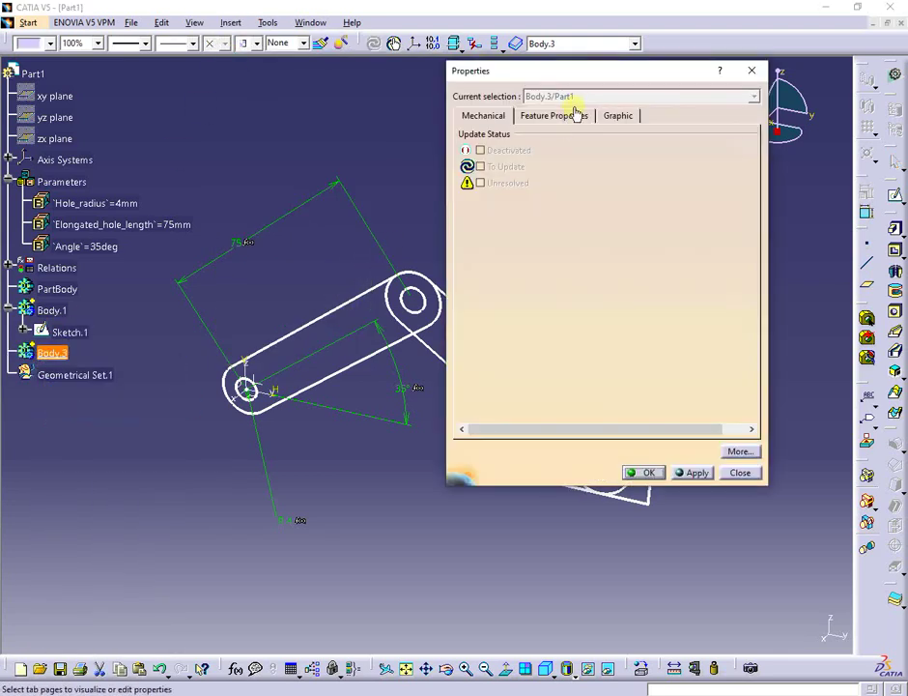
{"action": "left_click", "coordinate": [575, 115]}
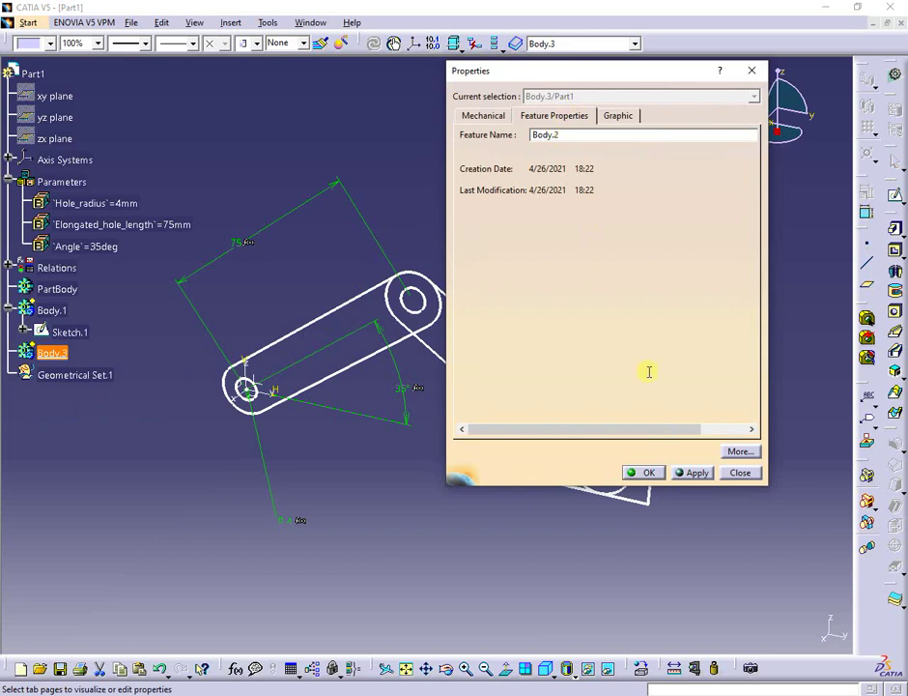
{"action": "left_click", "coordinate": [645, 472]}
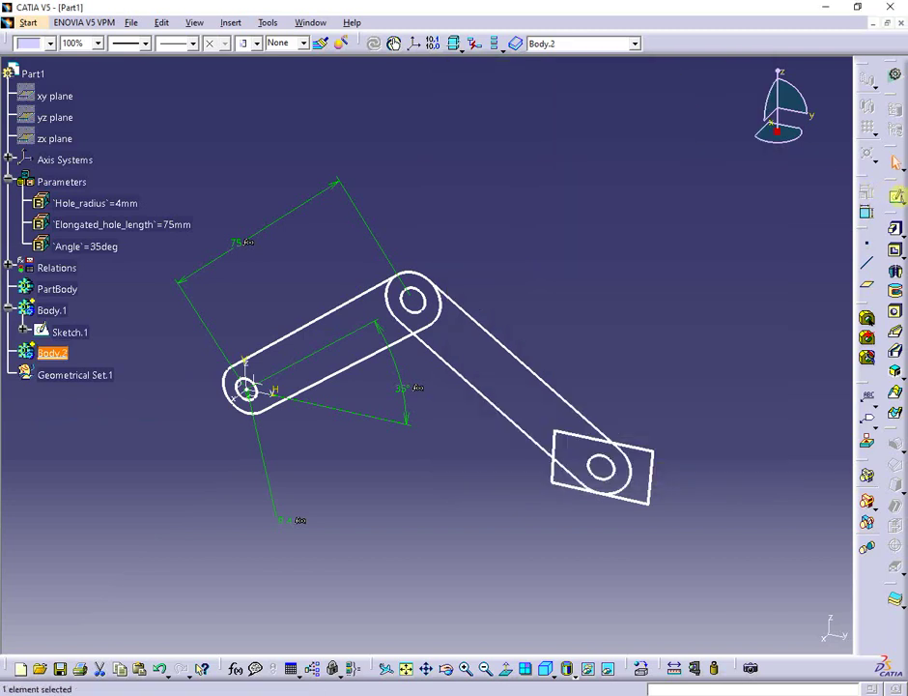
Step: Start a sketch on the yz plane and draw a circle centred at the origin
{"action": "left_click", "coordinate": [896, 196]}
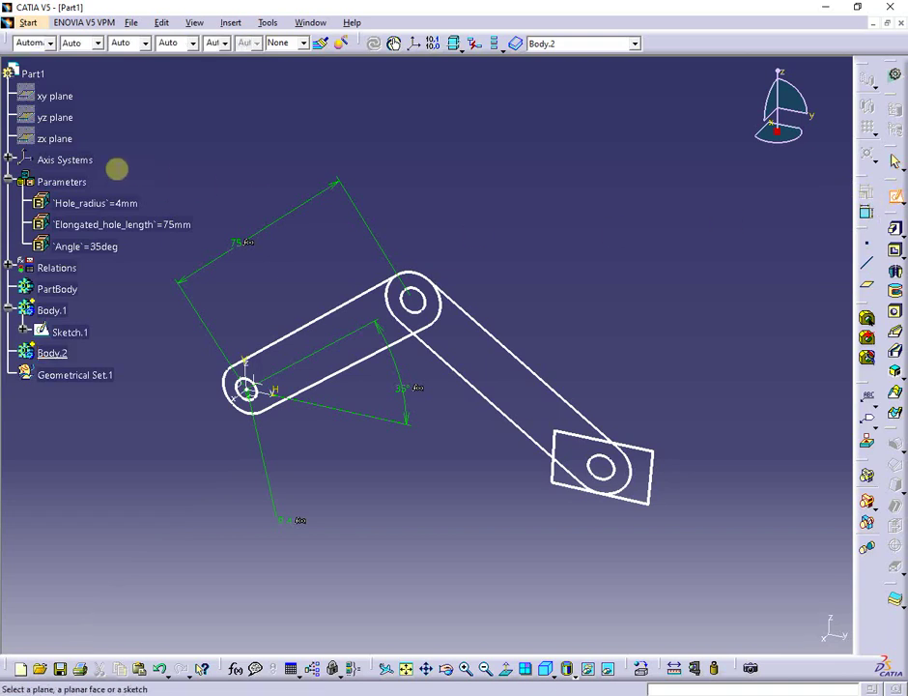
{"action": "left_click", "coordinate": [249, 388]}
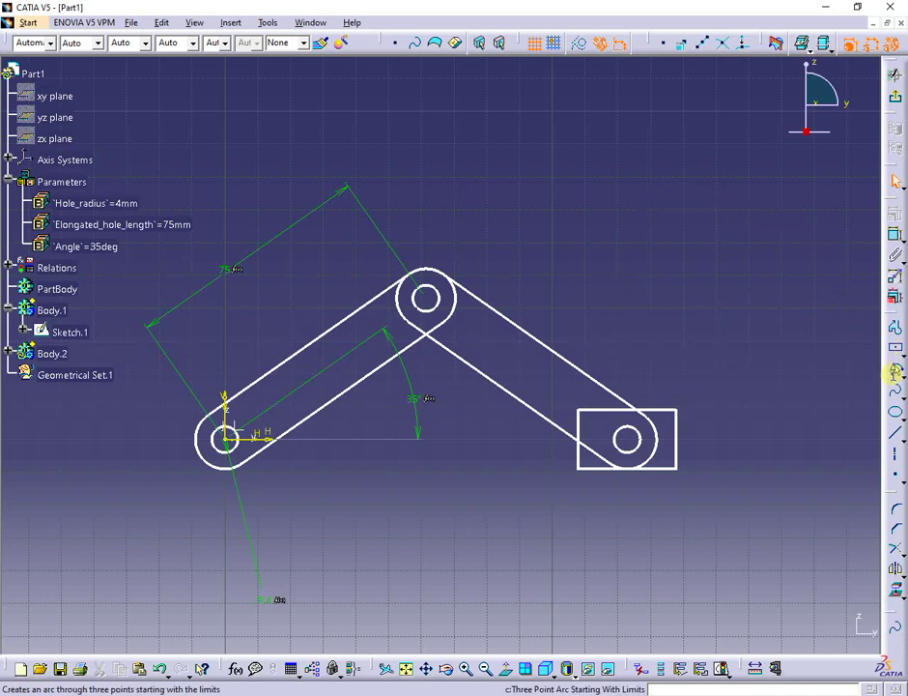
{"action": "left_click", "coordinate": [898, 373]}
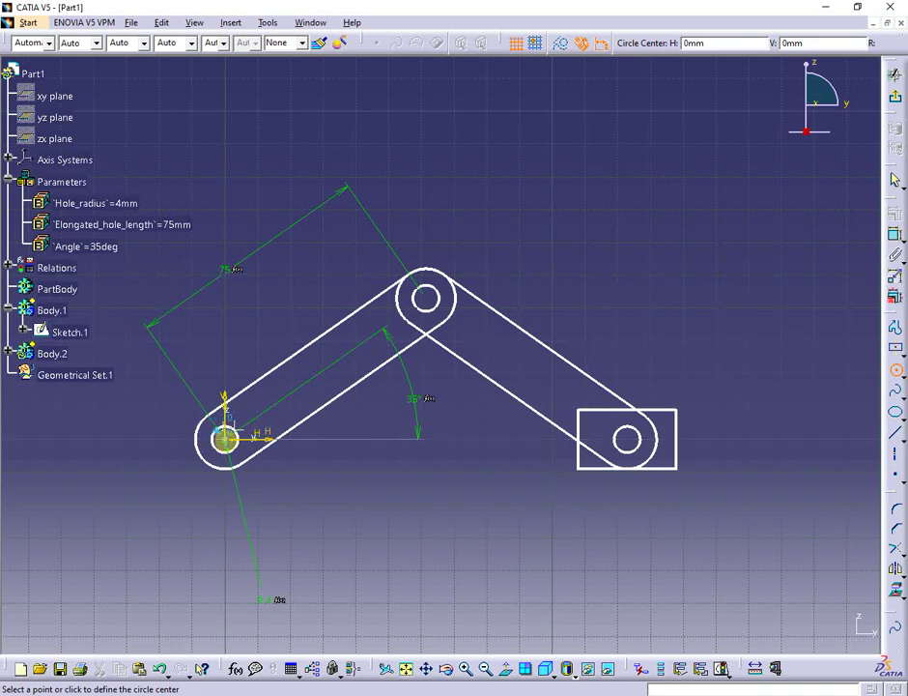
{"action": "left_click", "coordinate": [225, 439]}
{"action": "left_click", "coordinate": [216, 330]}
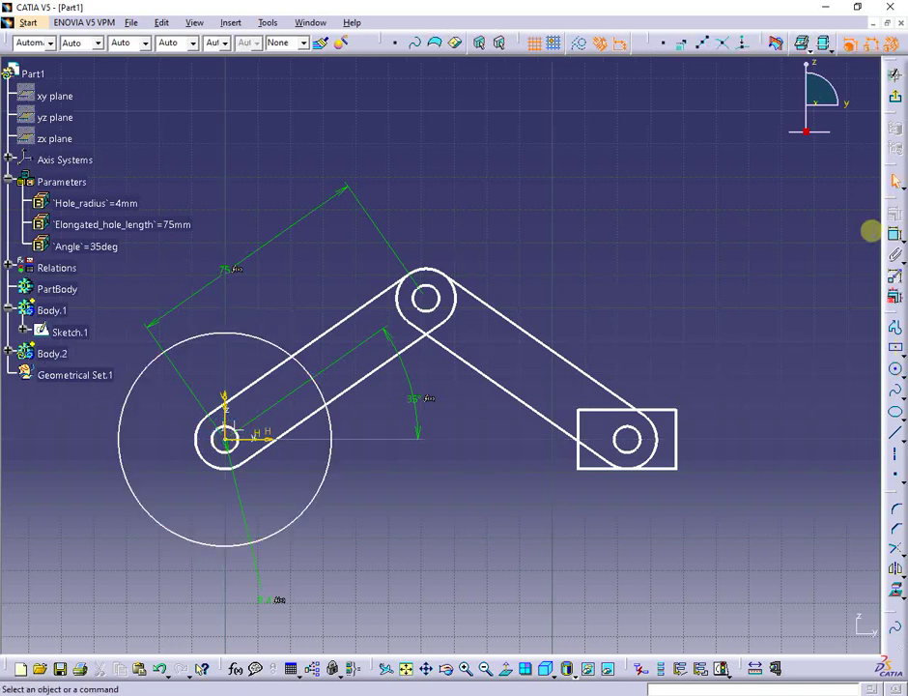
Step: Add a radius dimension to the circle and set it equal to the Hole_radius parameter
{"action": "left_click", "coordinate": [895, 236]}
{"action": "left_click", "coordinate": [310, 498]}
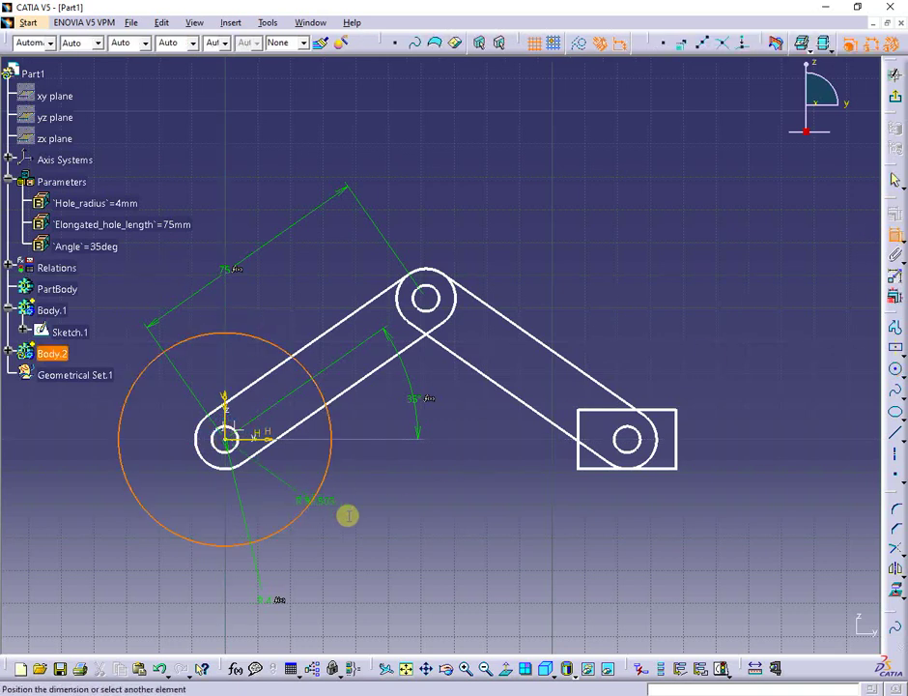
{"action": "left_click", "coordinate": [377, 522]}
{"action": "double_click", "coordinate": [381, 520]}
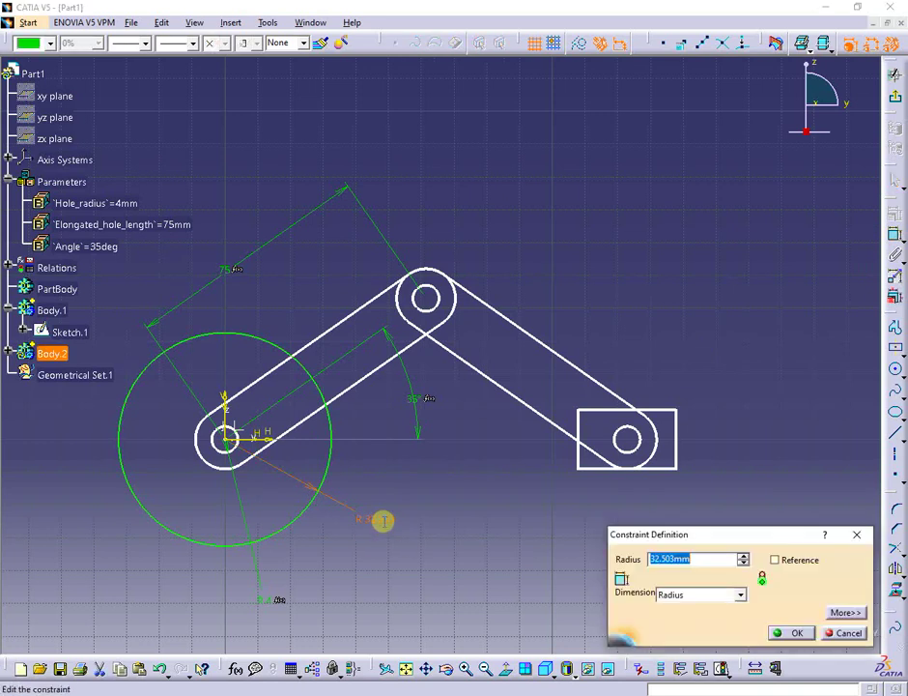
{"action": "type", "text": "="}
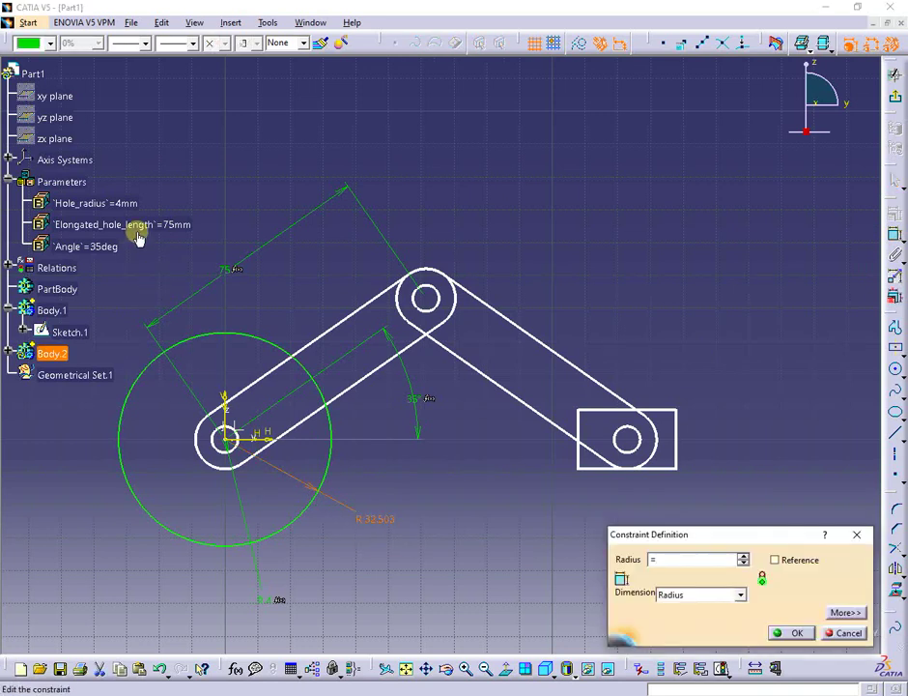
{"action": "left_click", "coordinate": [117, 205]}
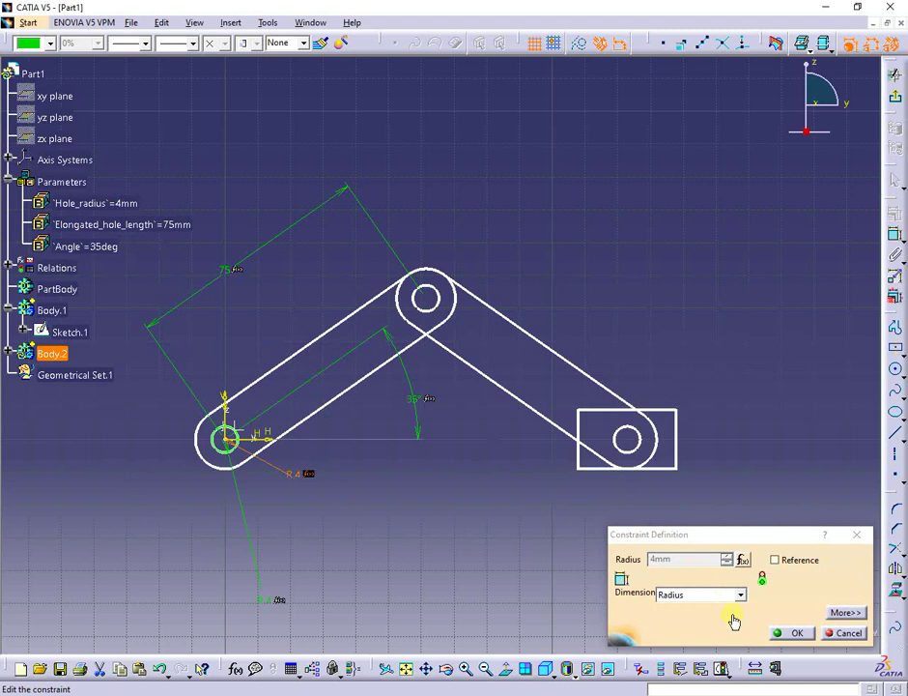
Step: Accept the 4mm radius constraint, leave the sketcher and select the circle sketch
{"action": "left_click", "coordinate": [788, 634]}
{"action": "left_click", "coordinate": [893, 98]}
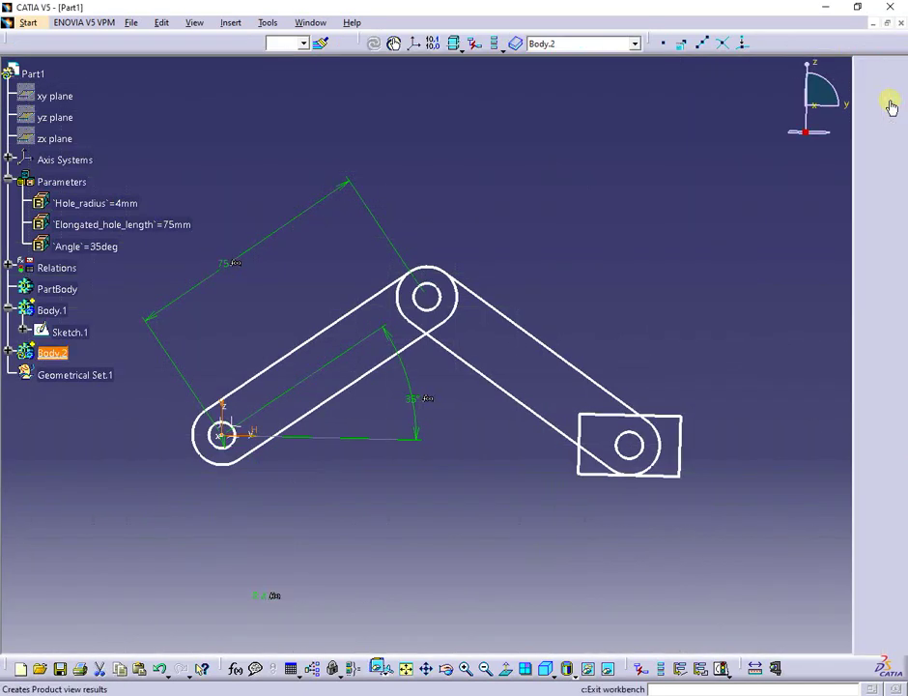
{"action": "left_click", "coordinate": [7, 357]}
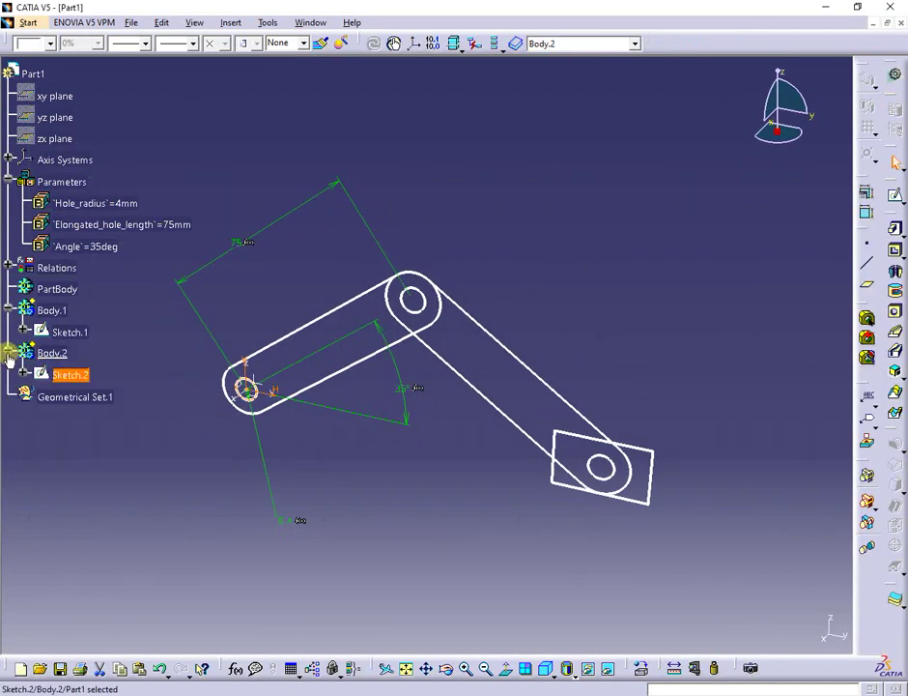
Step: Pad Sketch.2 10mm with mirrored extent and save as Part1.CATPart in TestFolder
{"action": "left_click", "coordinate": [895, 228]}
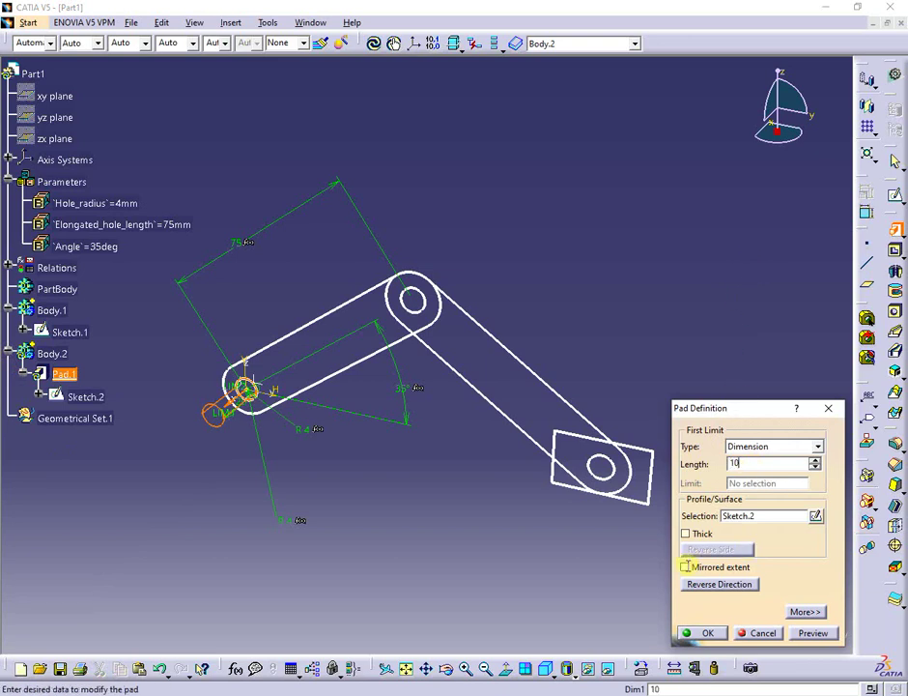
{"action": "left_click", "coordinate": [685, 566]}
{"action": "left_click", "coordinate": [702, 632]}
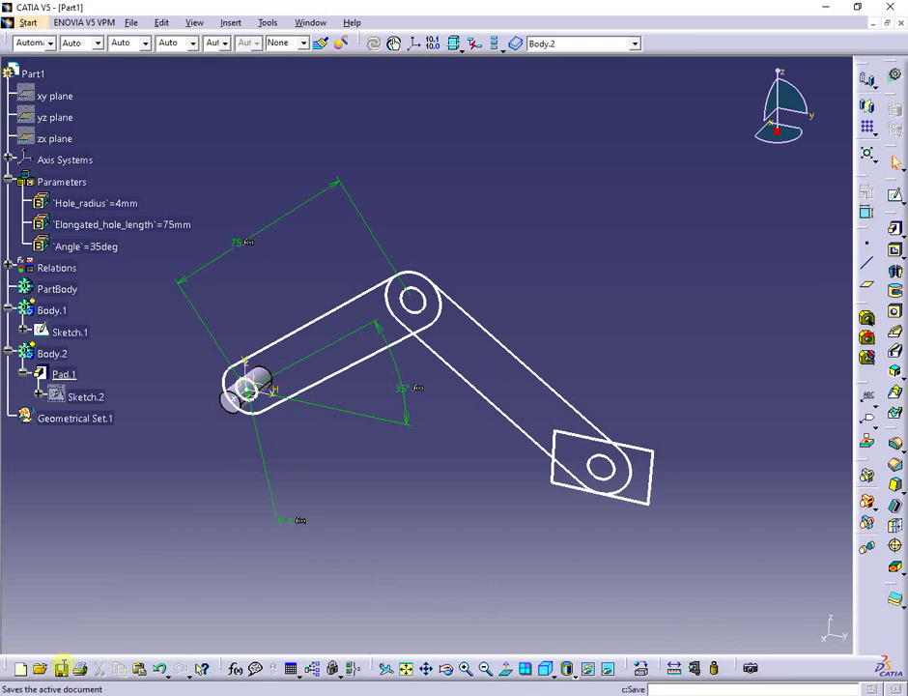
{"action": "left_click", "coordinate": [62, 667]}
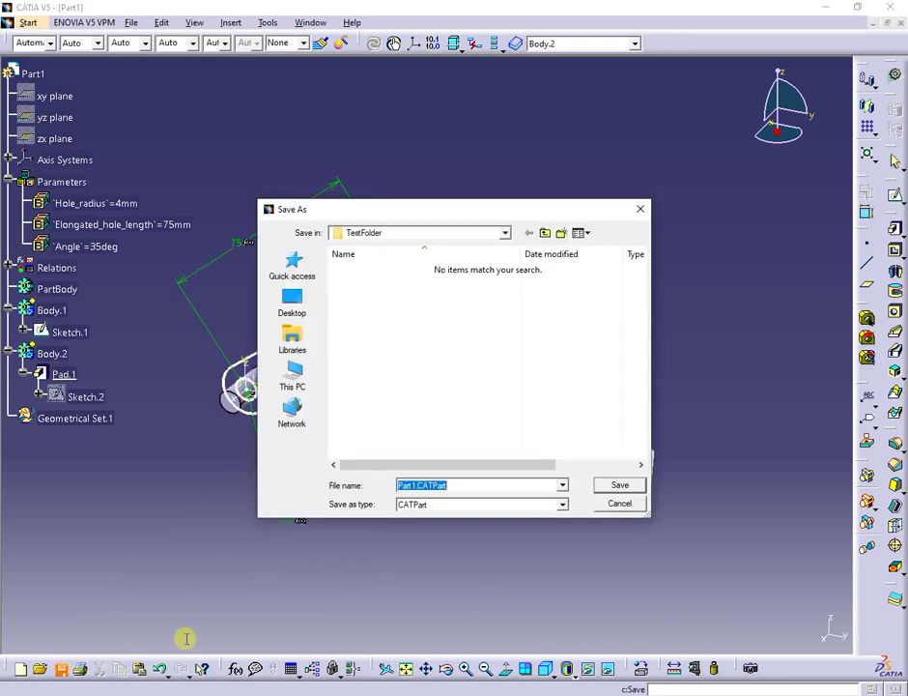
{"action": "left_click", "coordinate": [620, 485]}
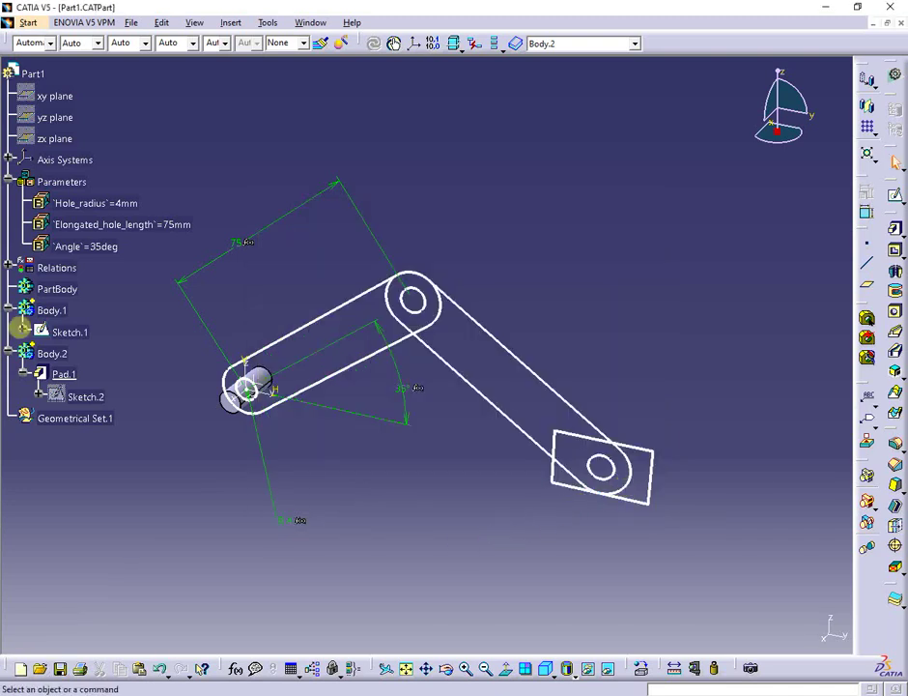
Step: Expand Sketch.1 and colour Profile.1 yellow
{"action": "left_click", "coordinate": [23, 331]}
{"action": "left_click", "coordinate": [103, 440]}
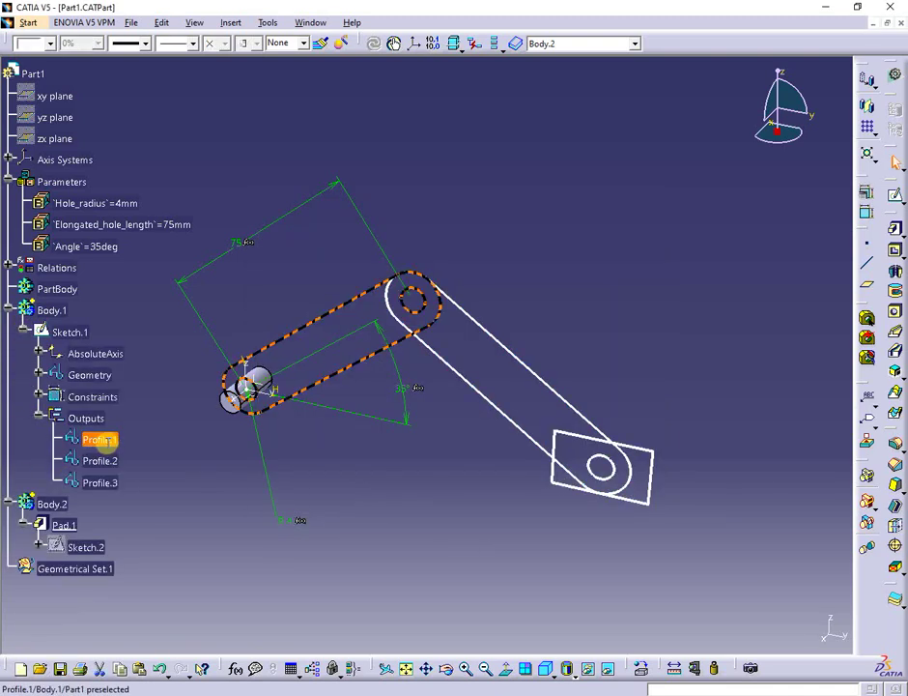
{"action": "left_click", "coordinate": [50, 44]}
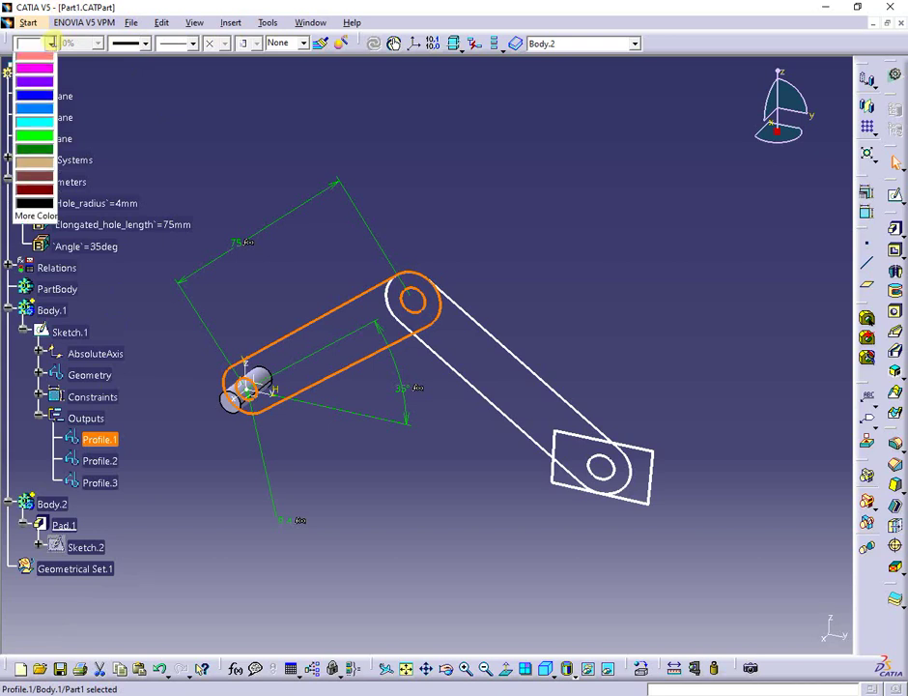
{"action": "left_click", "coordinate": [41, 94]}
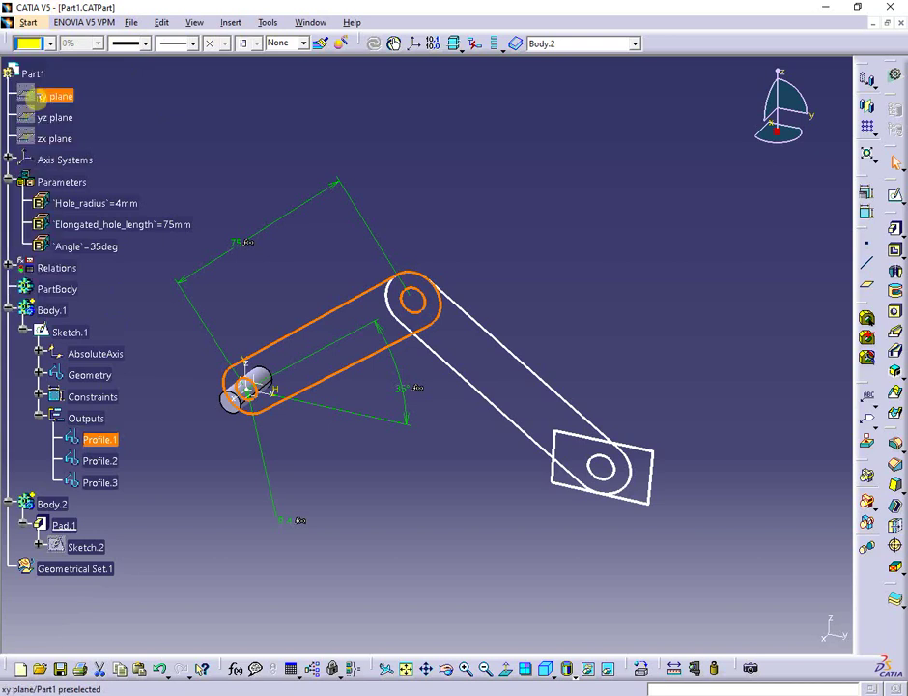
{"action": "left_click", "coordinate": [438, 142]}
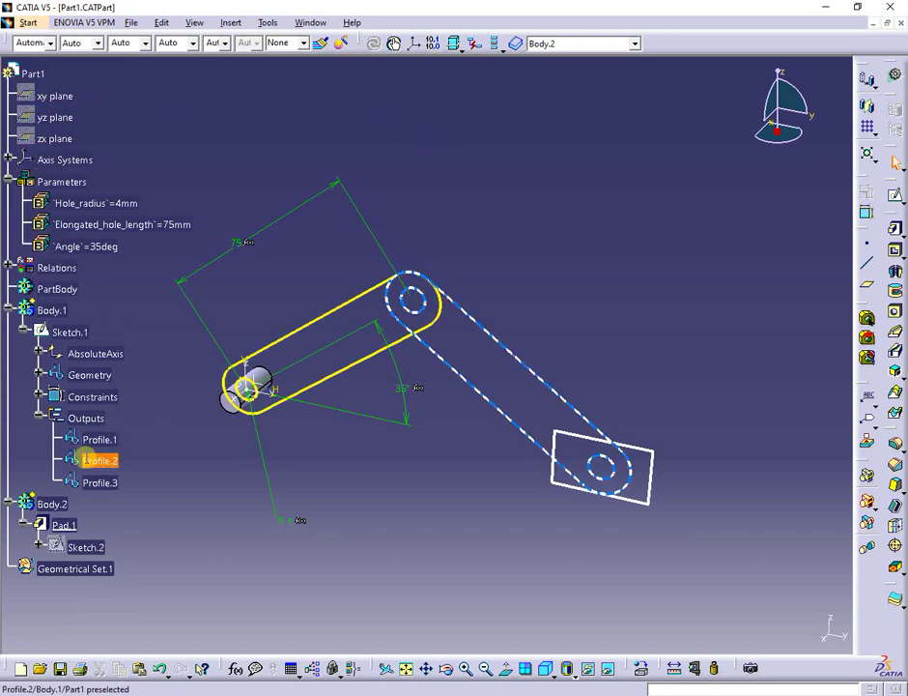
Step: Colour Profile.2 light cyan
{"action": "left_click", "coordinate": [101, 461]}
{"action": "left_click", "coordinate": [50, 43]}
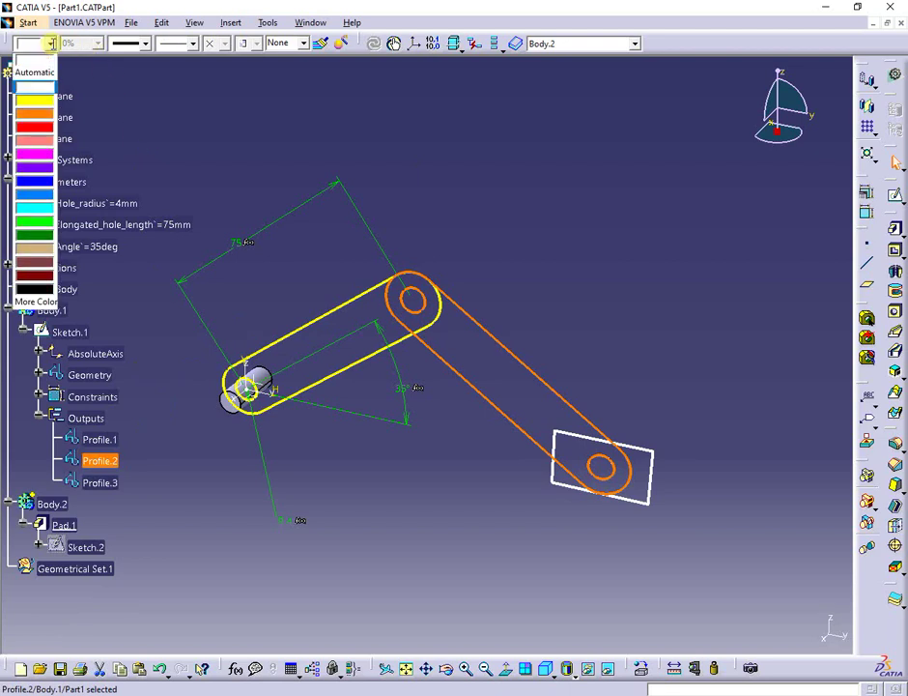
{"action": "left_click", "coordinate": [21, 207]}
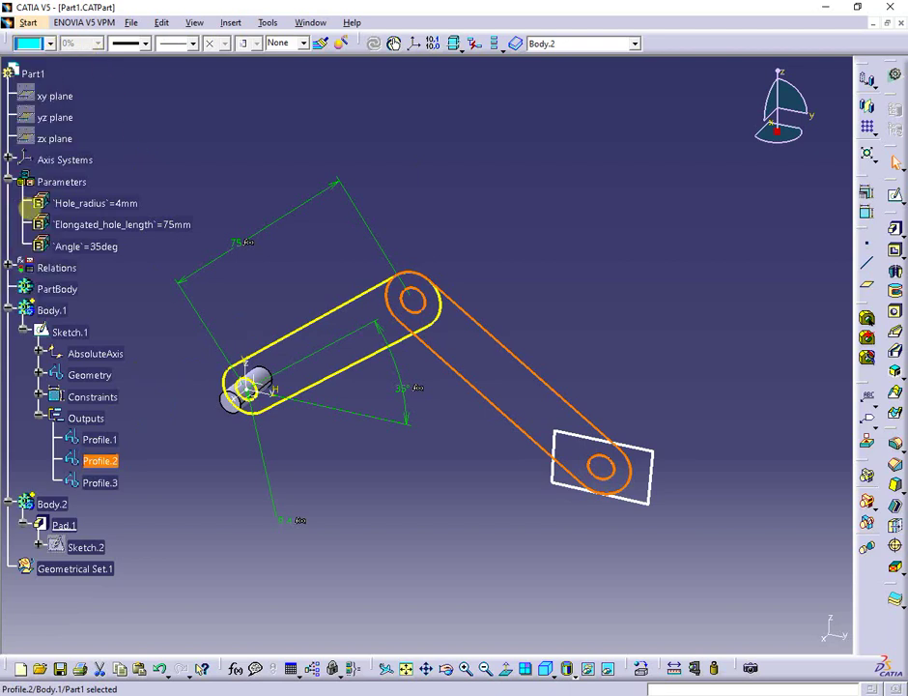
{"action": "left_click", "coordinate": [504, 231]}
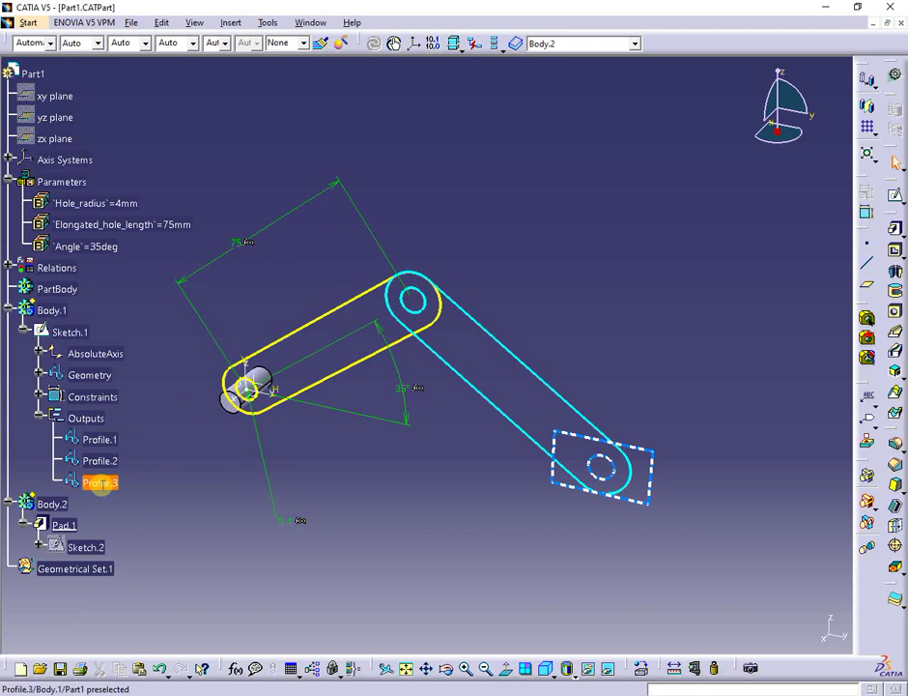
Step: Colour Profile.3 green and clear the selection
{"action": "left_click", "coordinate": [100, 482]}
{"action": "left_click", "coordinate": [50, 43]}
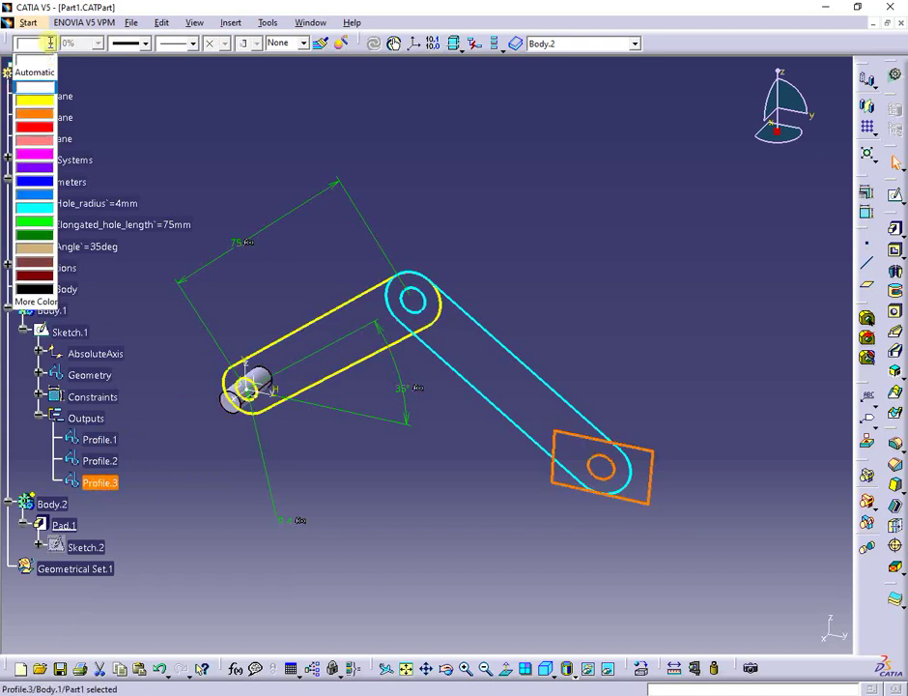
{"action": "left_click", "coordinate": [42, 222]}
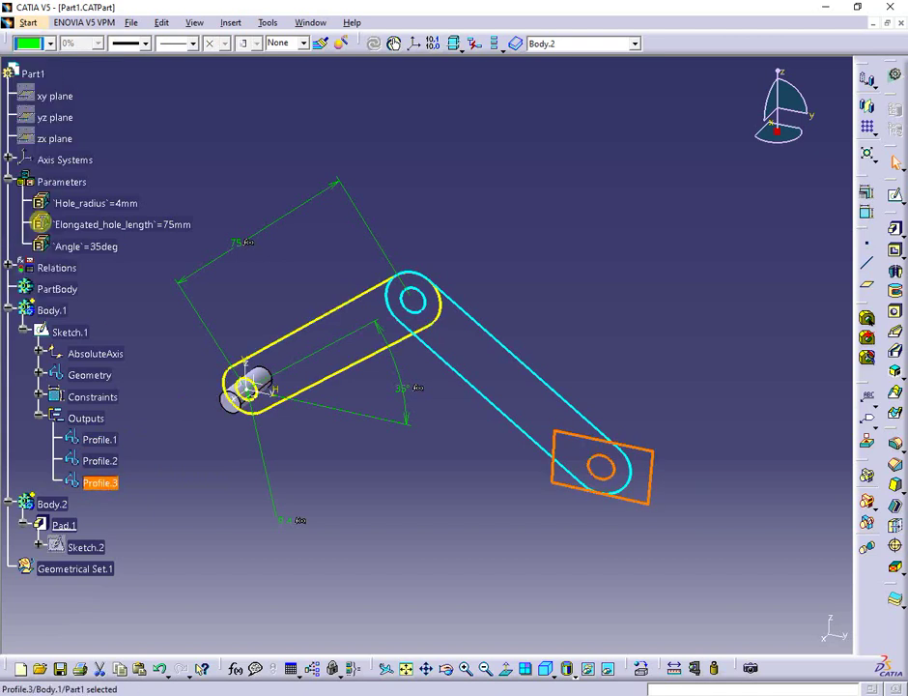
{"action": "left_click", "coordinate": [570, 172]}
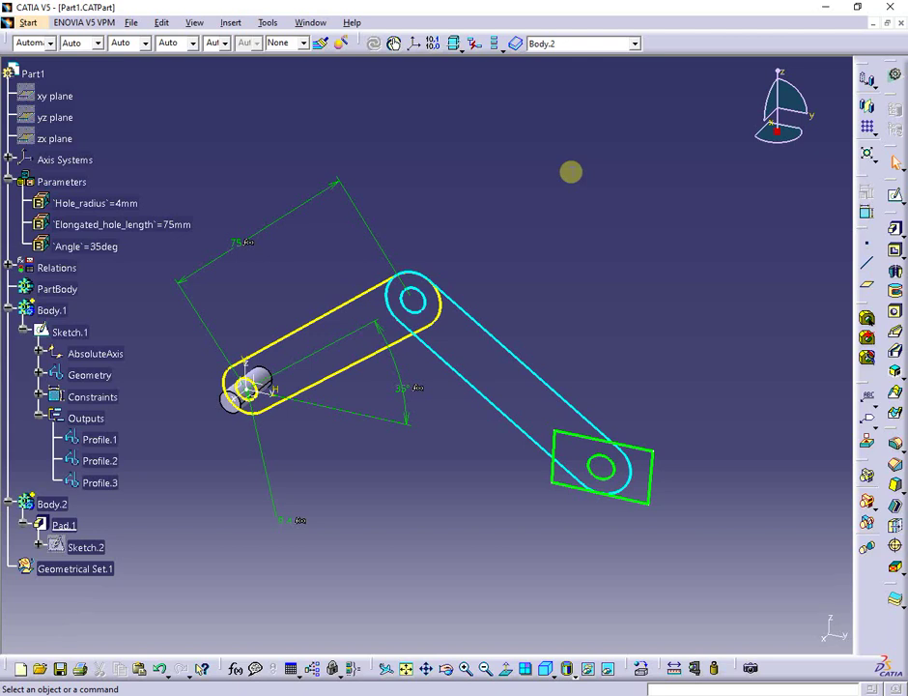
Step: Create a new Product document and start inserting a New Part into it
{"action": "left_click", "coordinate": [131, 22]}
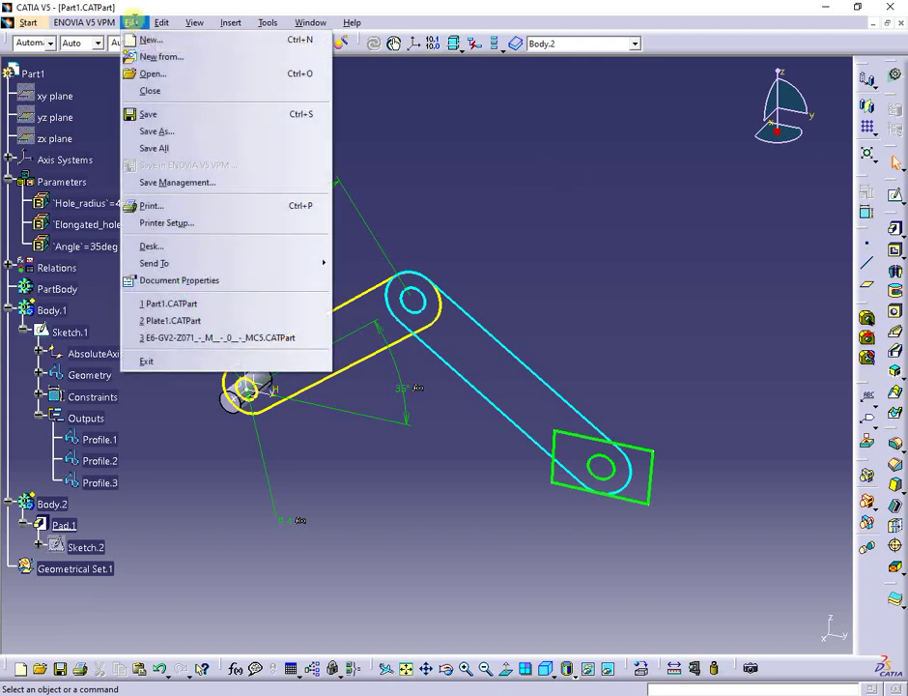
{"action": "left_click", "coordinate": [143, 40]}
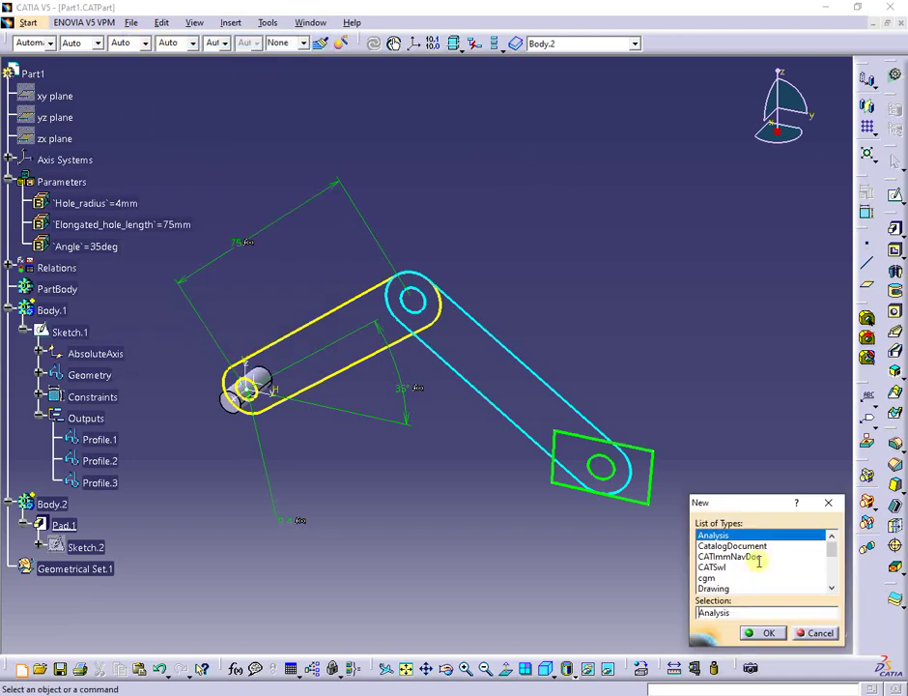
{"action": "scroll", "coordinate": [758, 560], "scroll_direction": "down", "scroll_amount": 4}
{"action": "left_click", "coordinate": [723, 567]}
{"action": "left_click", "coordinate": [754, 632]}
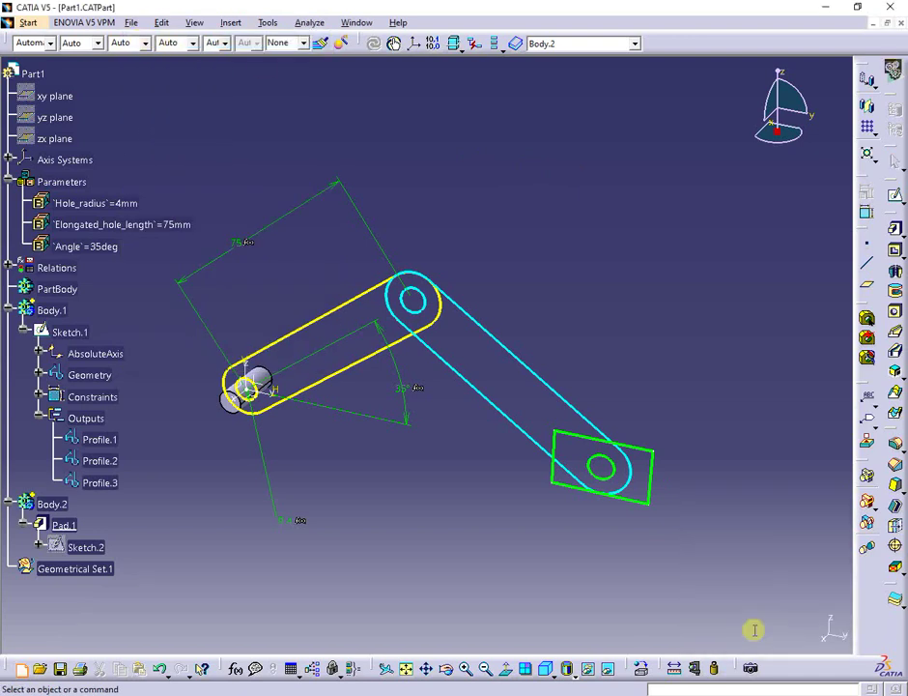
{"action": "left_click", "coordinate": [230, 22]}
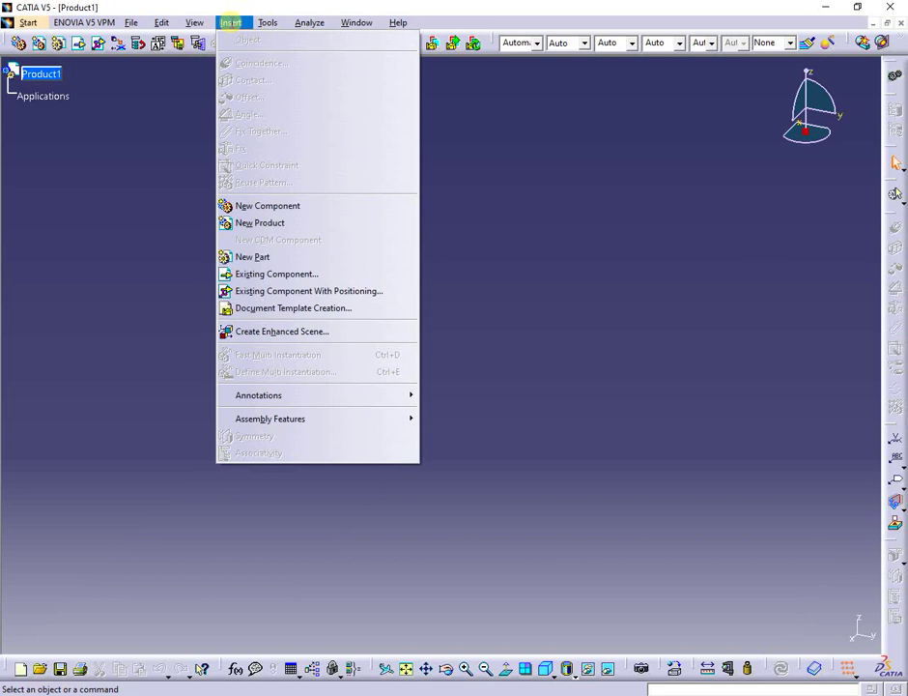
{"action": "left_click", "coordinate": [248, 257]}
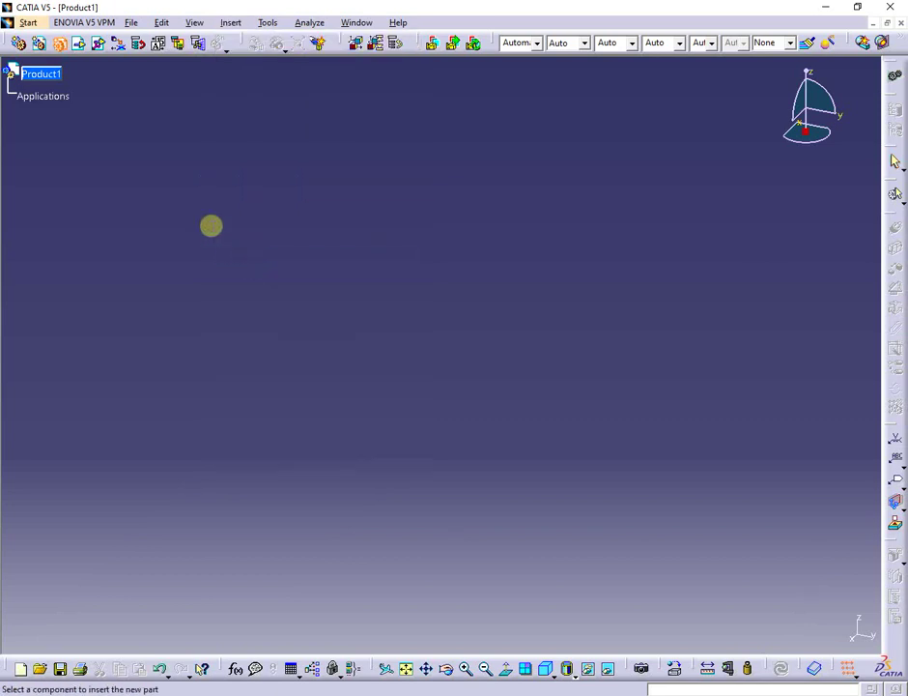
Step: Place the new part under Product1 and set its part number and instance name to Output1
{"action": "left_click", "coordinate": [43, 73]}
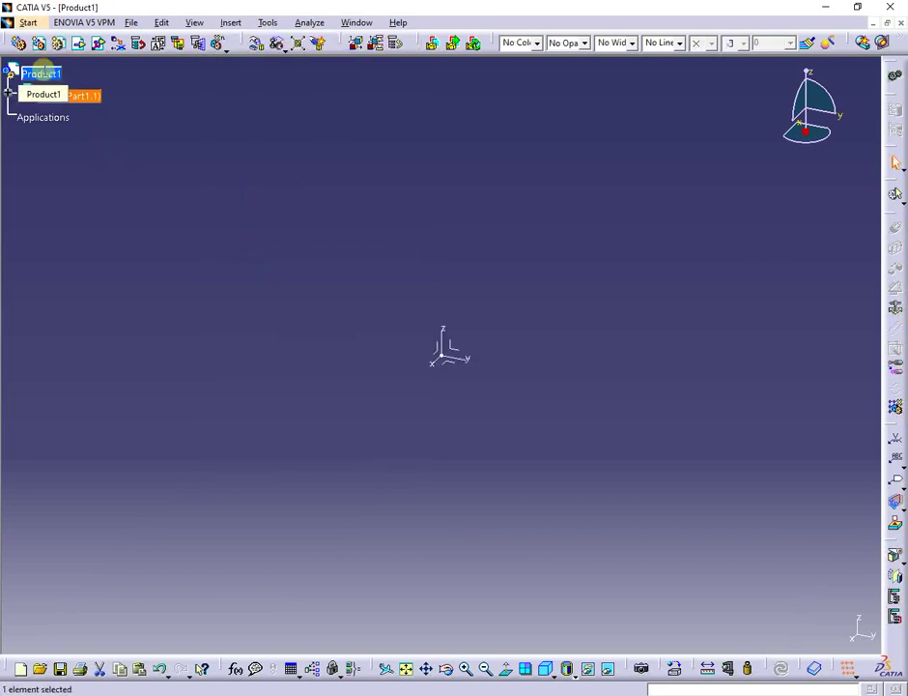
{"action": "left_click", "coordinate": [9, 94]}
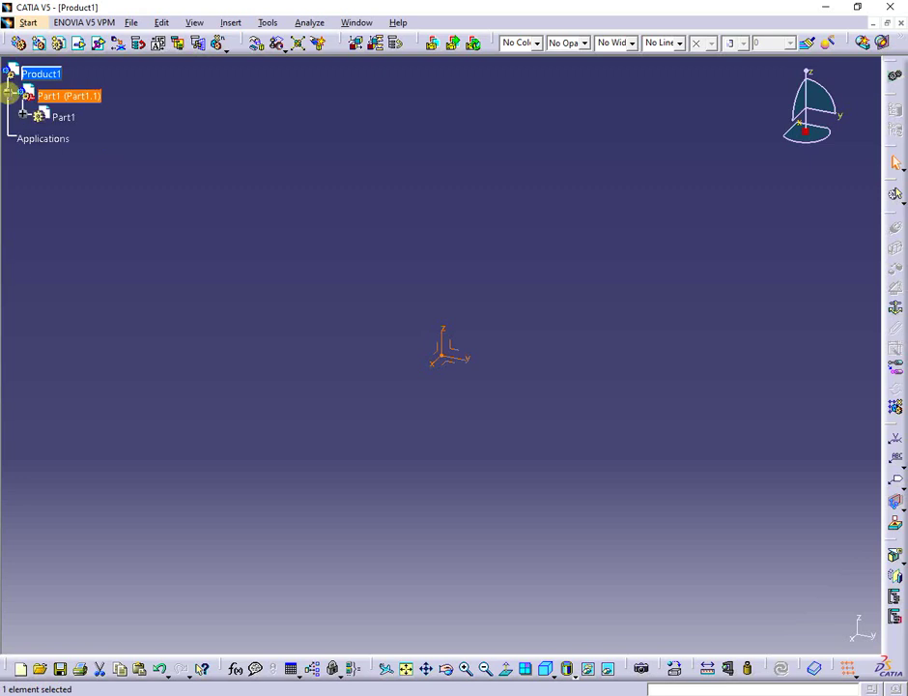
{"action": "right_click", "coordinate": [70, 96]}
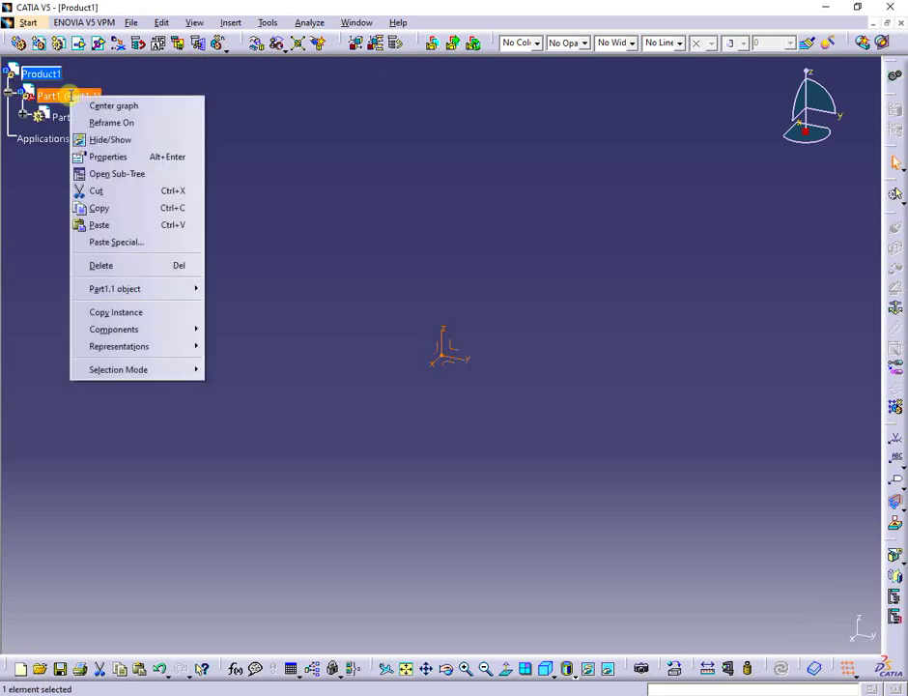
{"action": "left_click", "coordinate": [114, 157]}
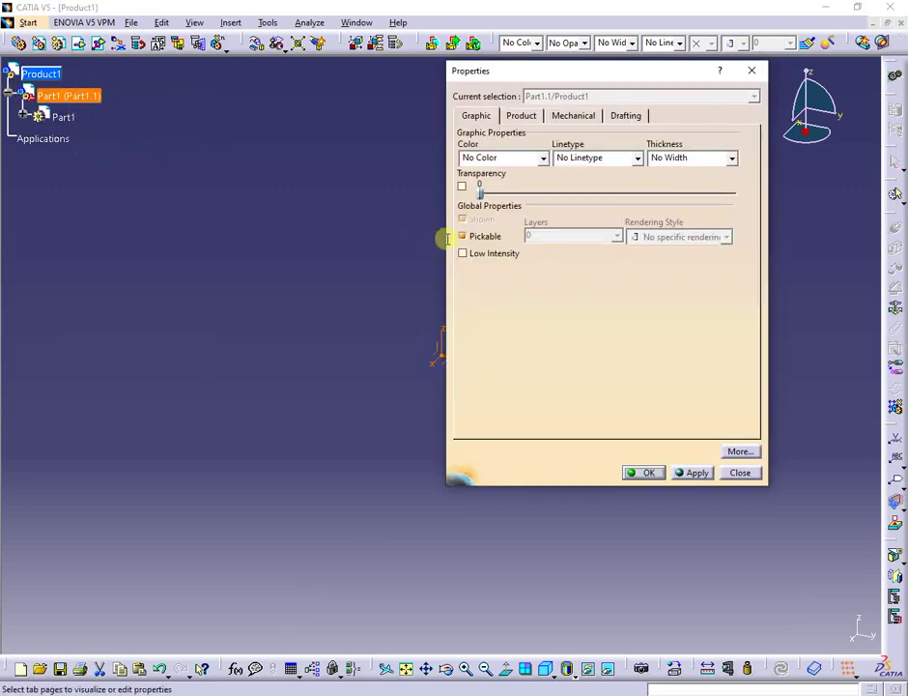
{"action": "left_click", "coordinate": [526, 116]}
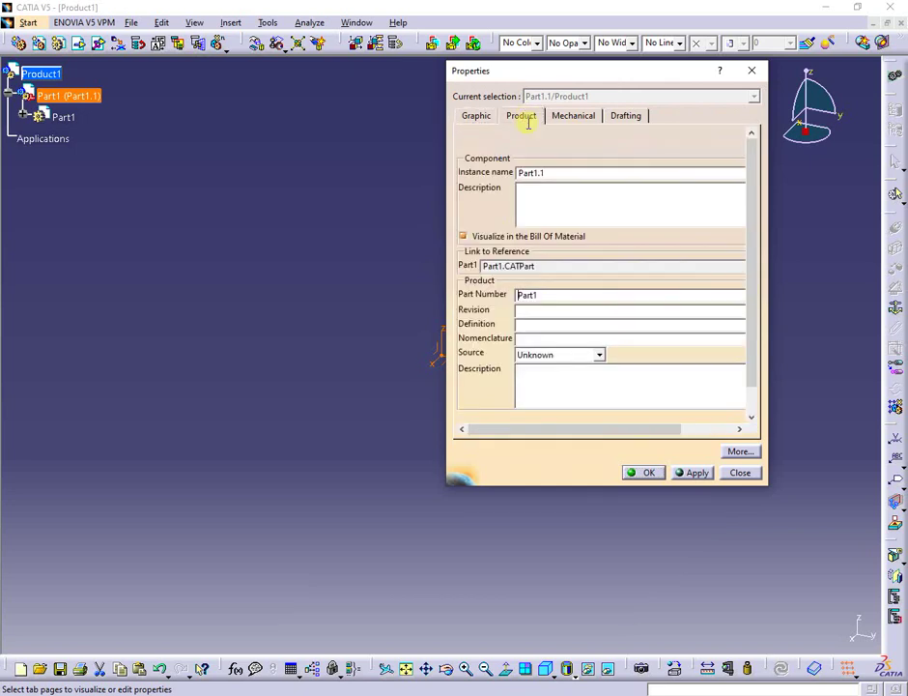
{"action": "double_click", "coordinate": [556, 296]}
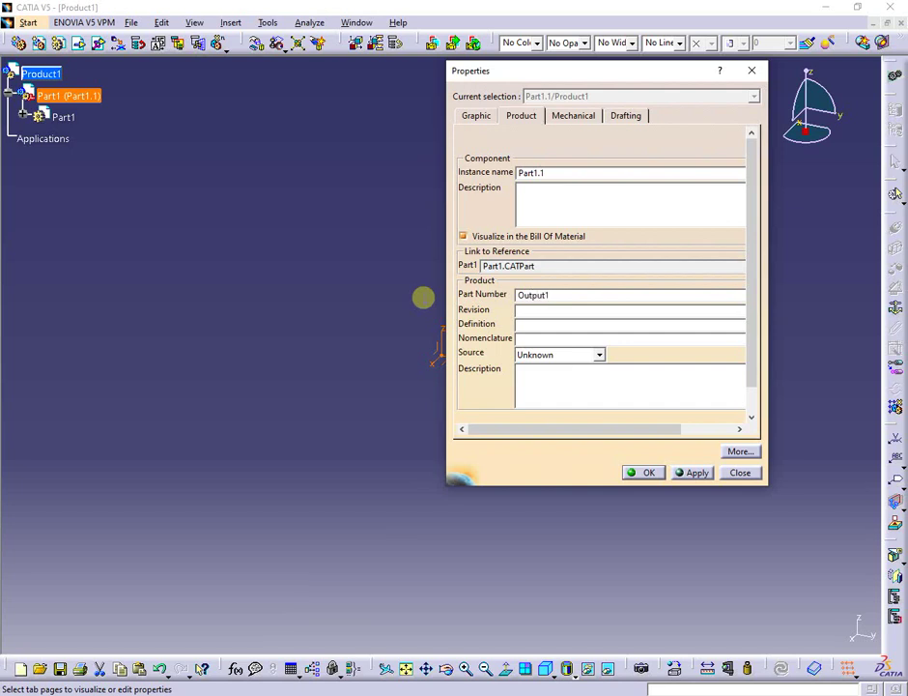
{"action": "left_click_drag", "start_coordinate": [569, 296], "coordinate": [448, 290]}
{"action": "key", "text": "ctrl+c"}
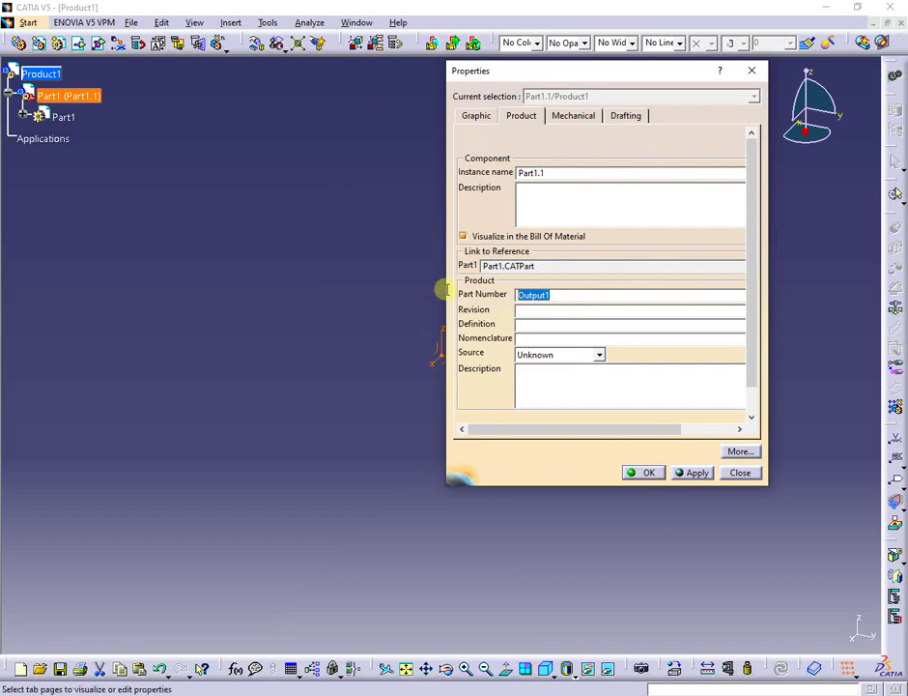
{"action": "left_click_drag", "start_coordinate": [561, 172], "coordinate": [416, 181]}
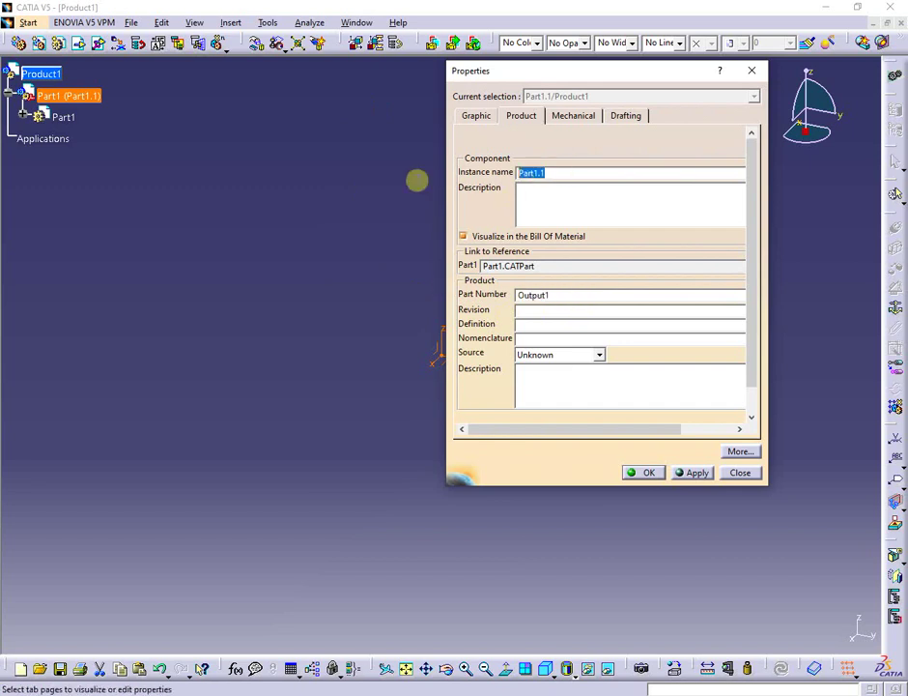
{"action": "key", "text": "ctrl+v"}
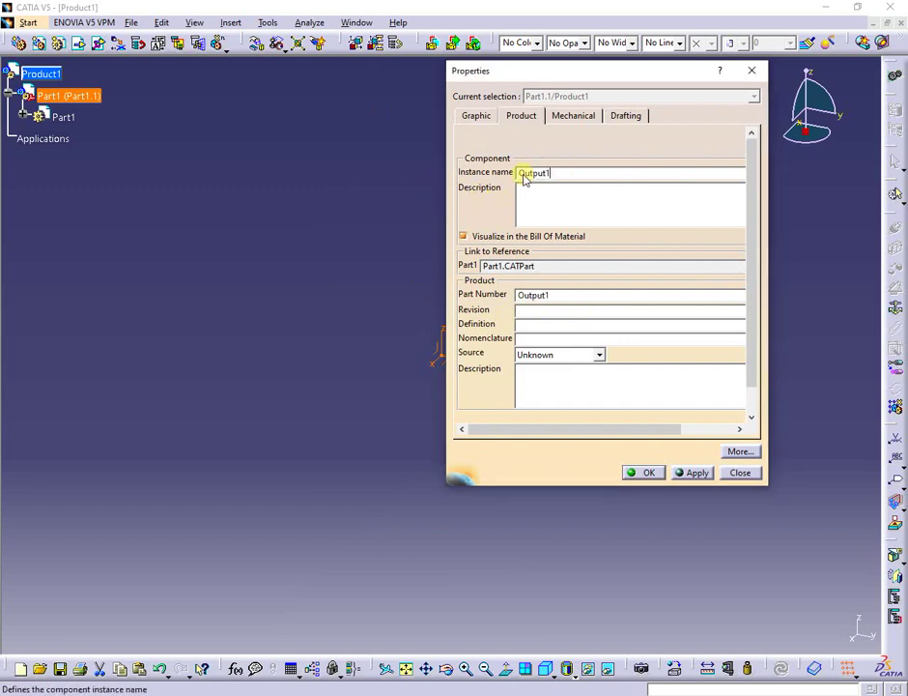
{"action": "left_click", "coordinate": [646, 472]}
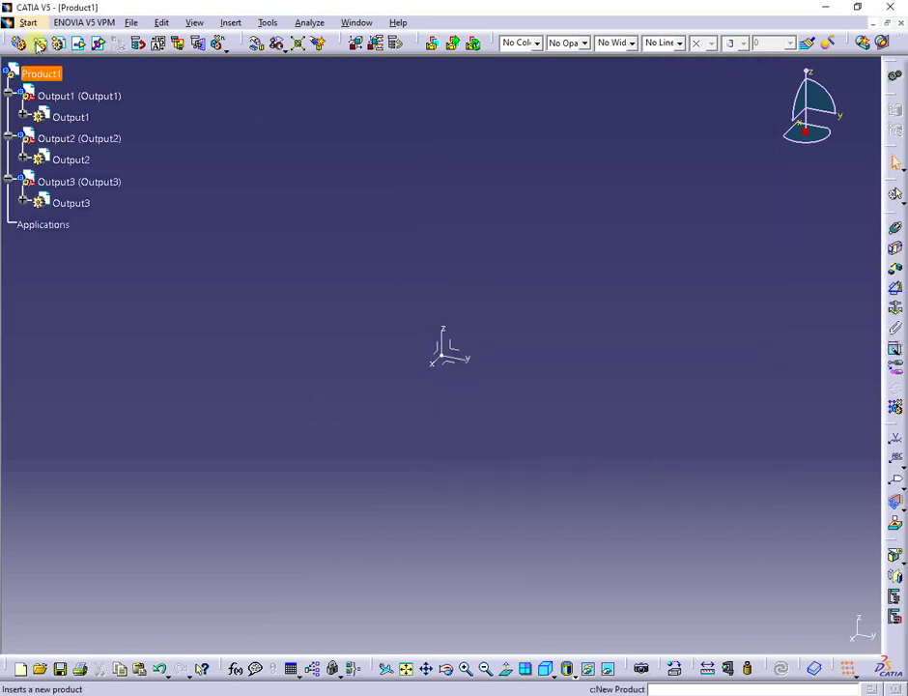
Step: Save Product1.CATProduct with its linked parts in TestFolder, then check the files in Explorer
{"action": "left_click", "coordinate": [130, 23]}
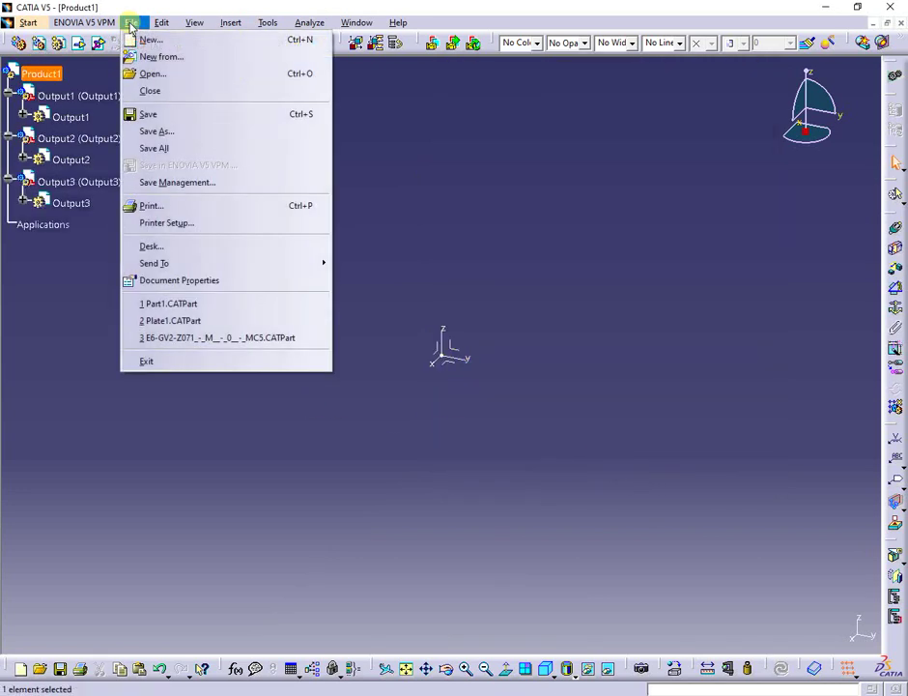
{"action": "left_click", "coordinate": [159, 120]}
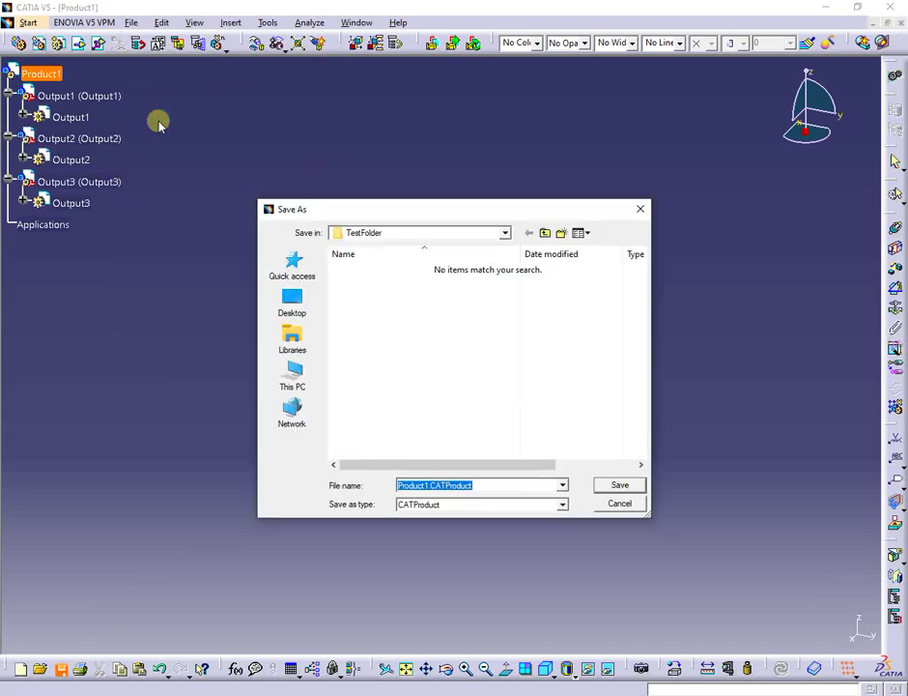
{"action": "left_click", "coordinate": [619, 486]}
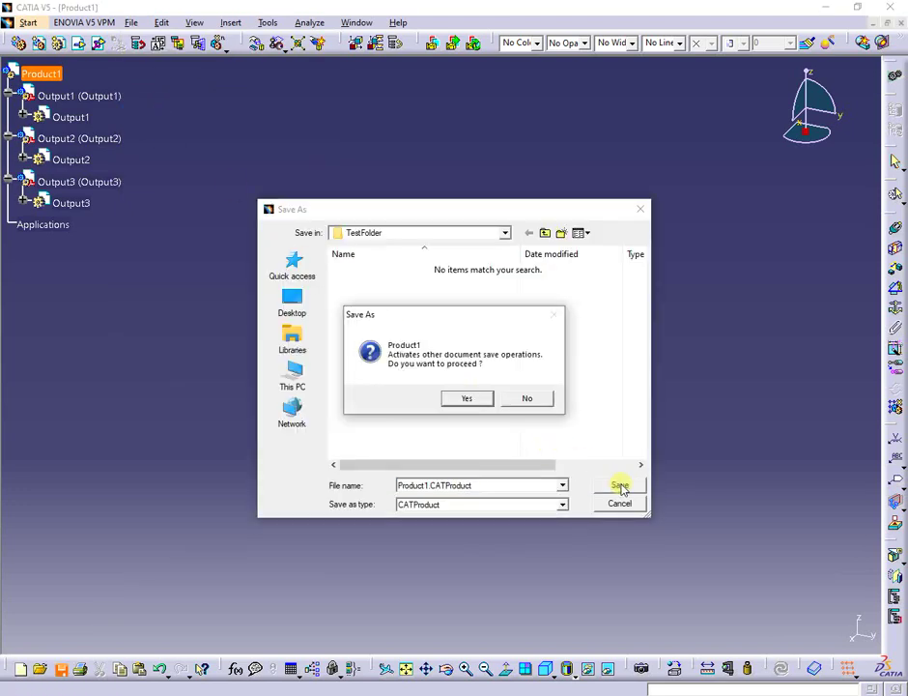
{"action": "left_click", "coordinate": [467, 399]}
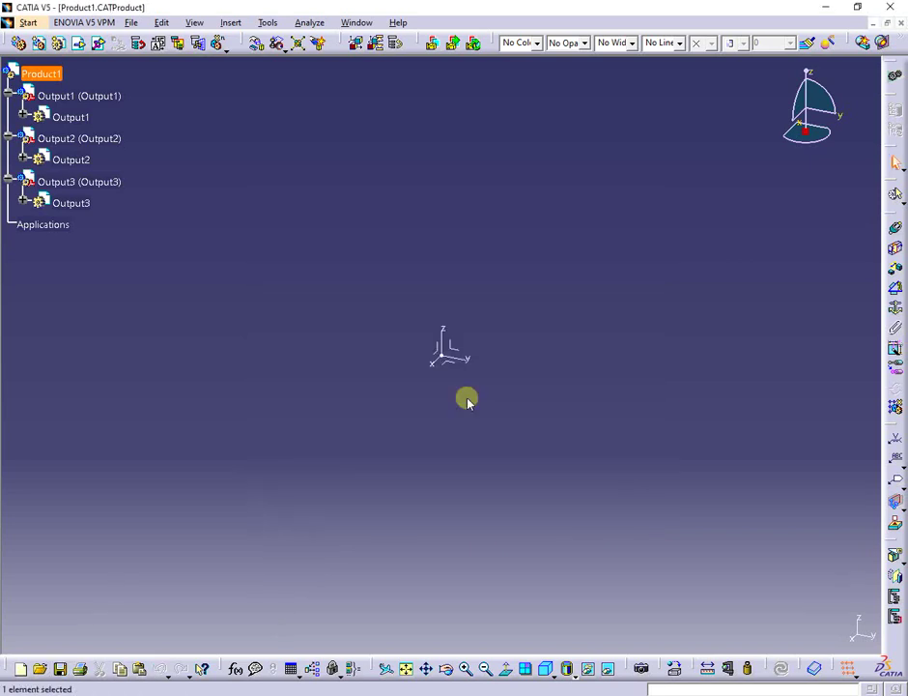
{"action": "left_click", "coordinate": [473, 677]}
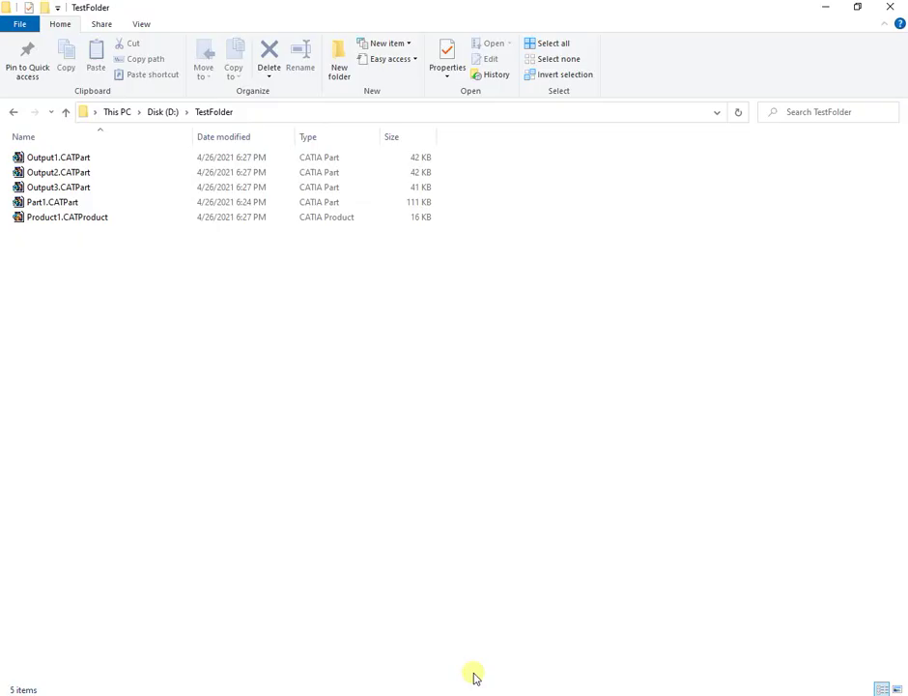
{"action": "left_click", "coordinate": [290, 158]}
Step: Tile the Product1 and Part1 windows side by side and copy Profile.1
{"action": "left_click", "coordinate": [826, 8]}
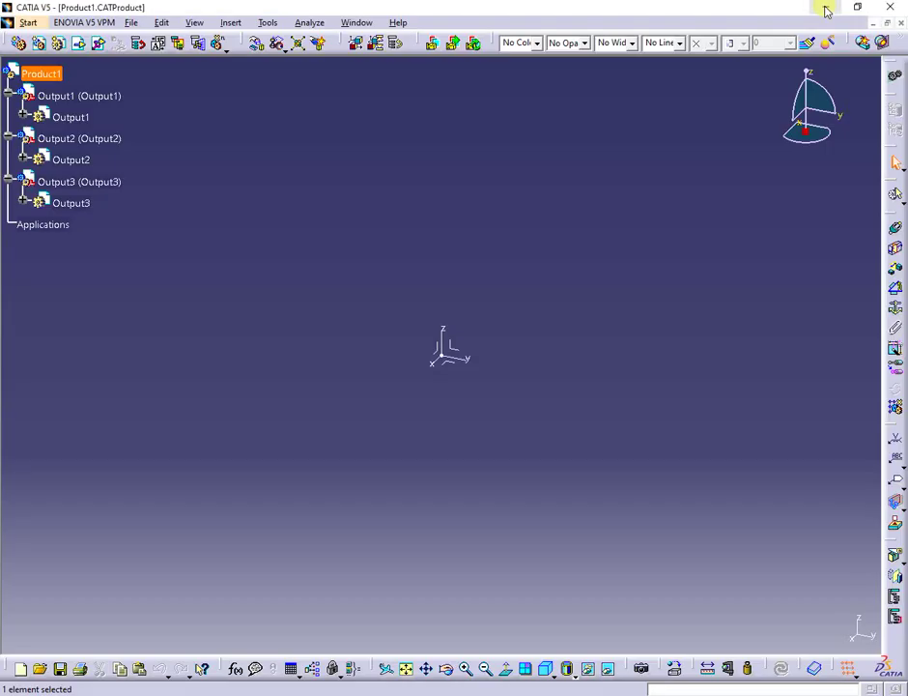
{"action": "left_click", "coordinate": [347, 25]}
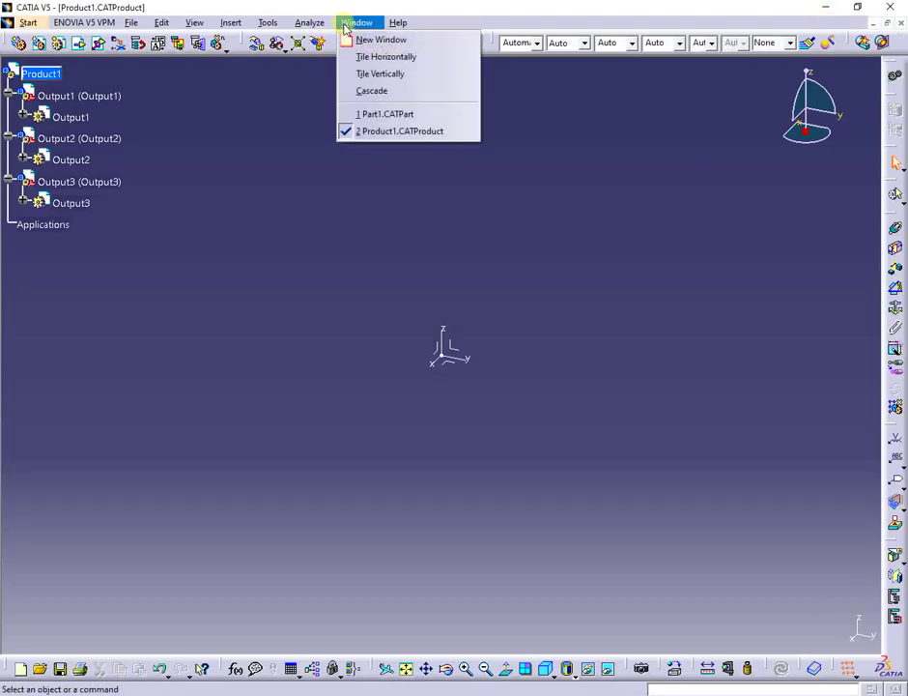
{"action": "left_click", "coordinate": [372, 74]}
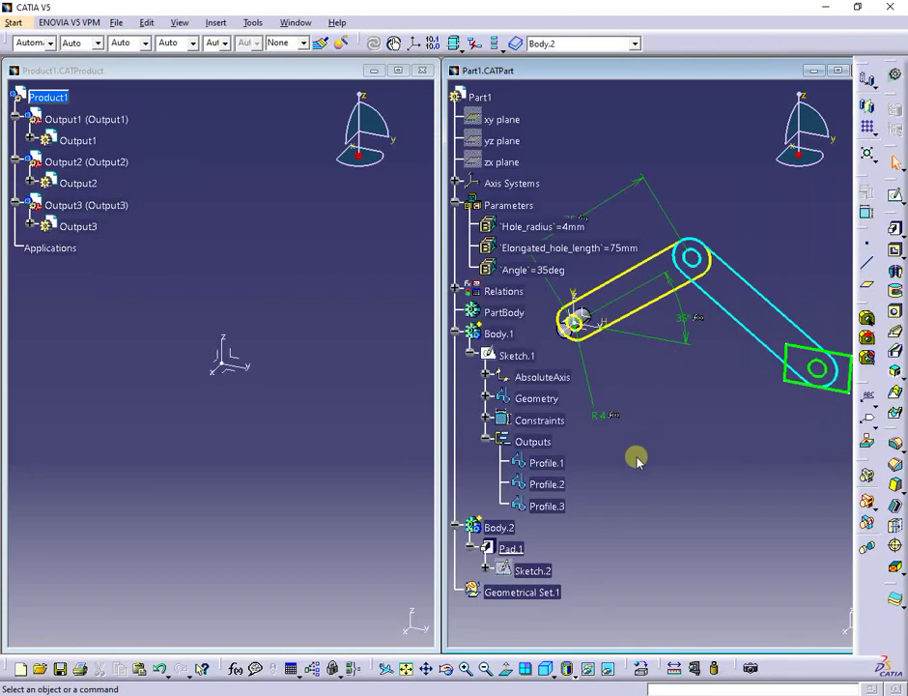
{"action": "right_click", "coordinate": [553, 472]}
{"action": "mouse_move", "coordinate": [561, 460]}
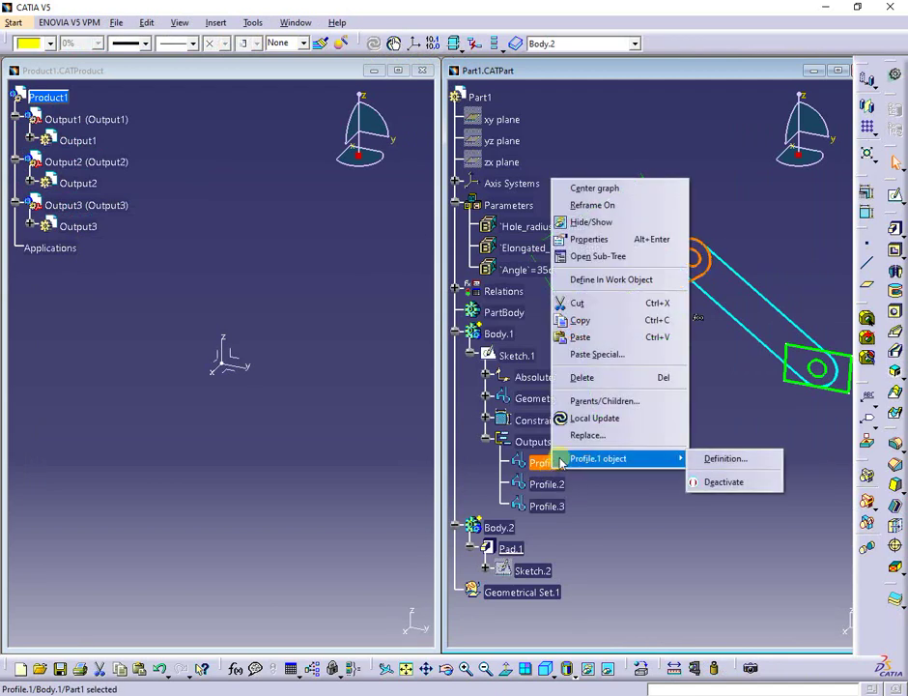
{"action": "left_click", "coordinate": [580, 320]}
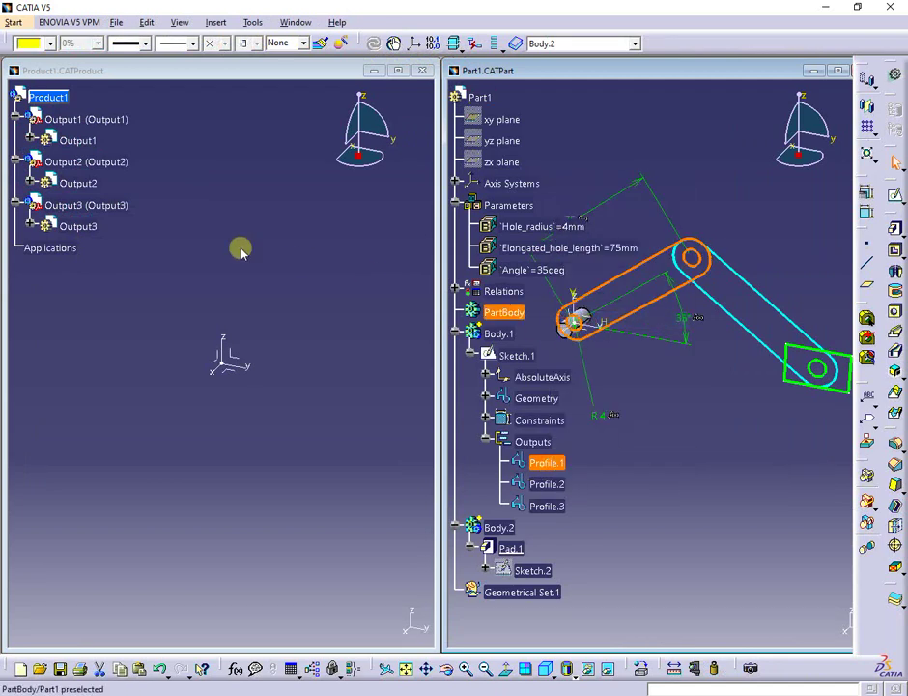
Step: Make Output1 the active part and insert a new body into it
{"action": "left_click", "coordinate": [37, 141]}
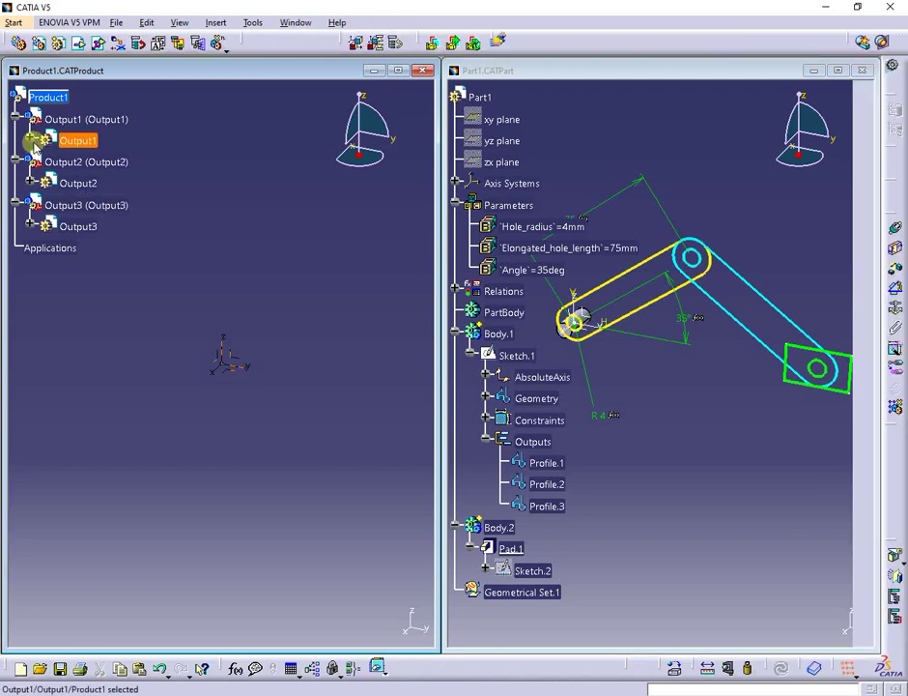
{"action": "double_click", "coordinate": [39, 142]}
{"action": "left_click", "coordinate": [216, 23]}
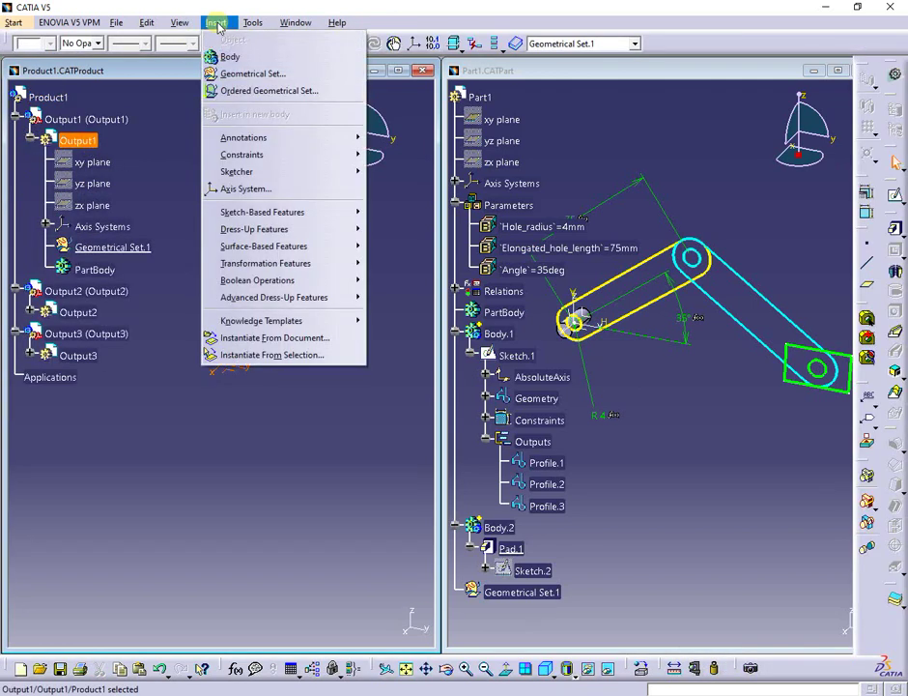
{"action": "left_click", "coordinate": [229, 58]}
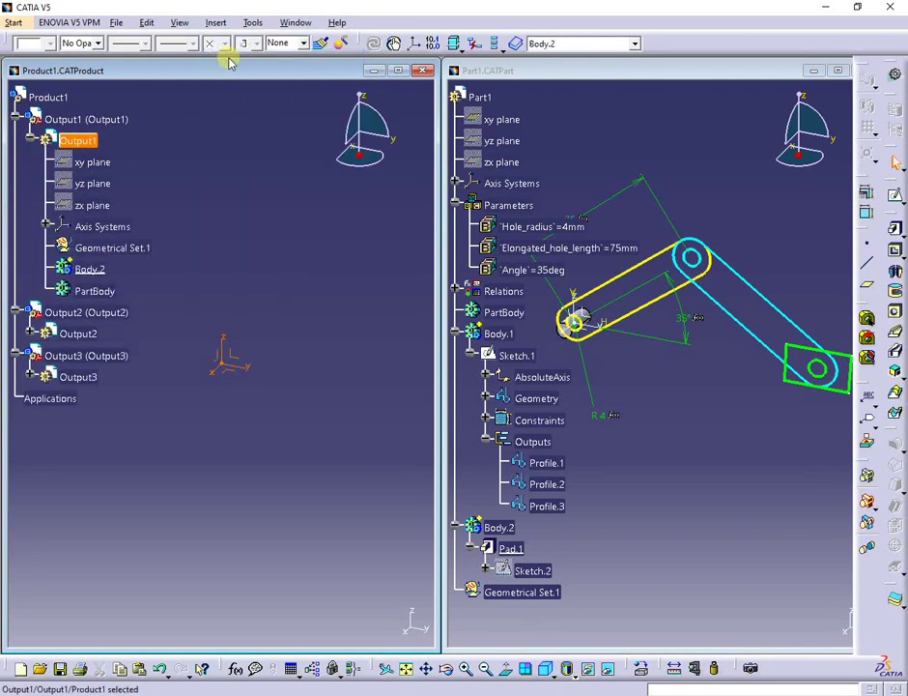
Step: Try pasting Profile.1 into Output1 and dismiss the unpublished-element paste error
{"action": "right_click", "coordinate": [75, 142]}
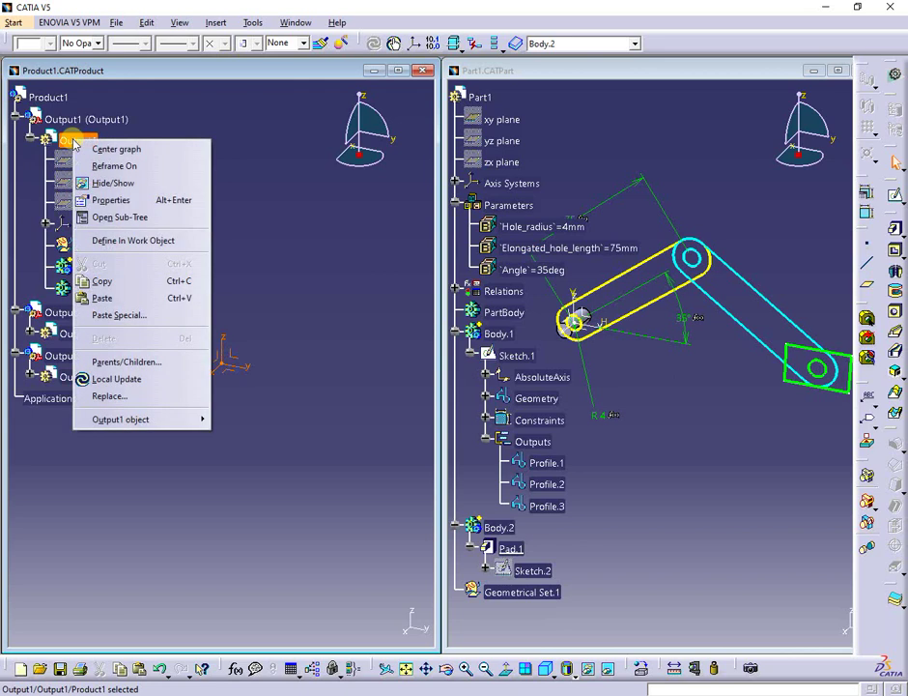
{"action": "left_click", "coordinate": [110, 297]}
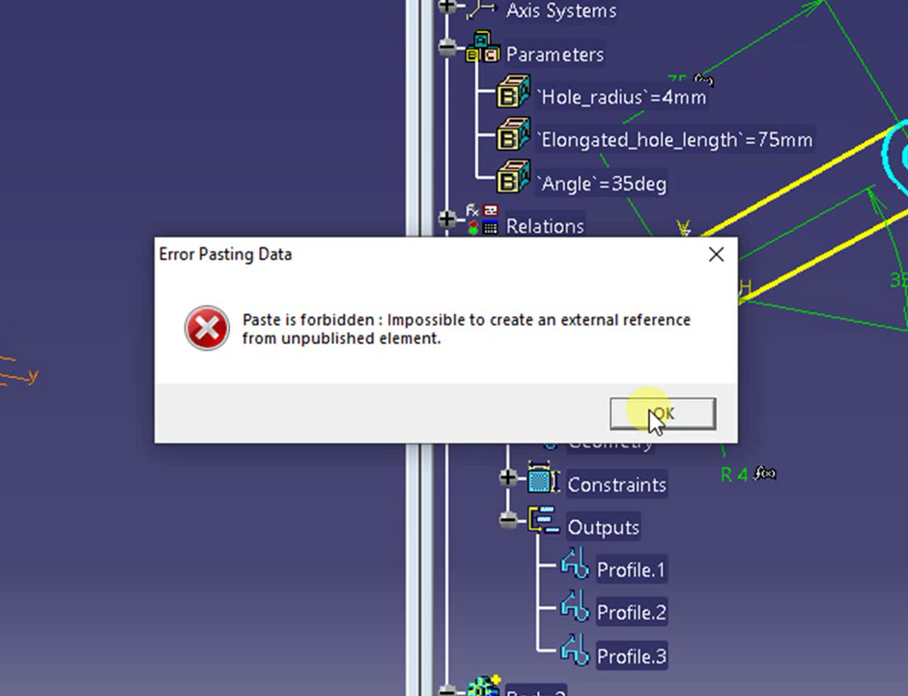
{"action": "left_click", "coordinate": [657, 416]}
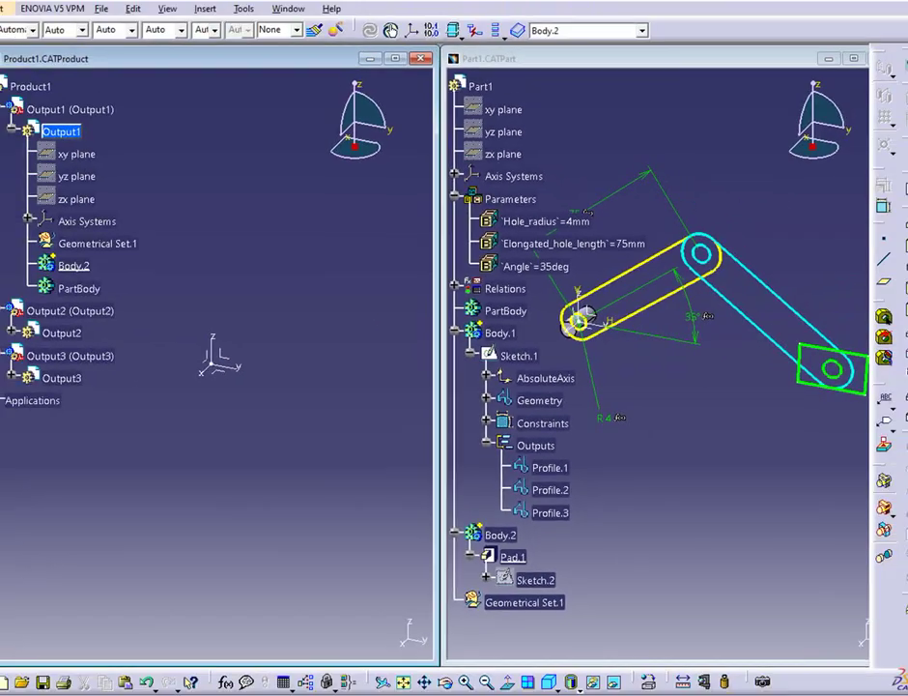
{"action": "left_click", "coordinate": [252, 23]}
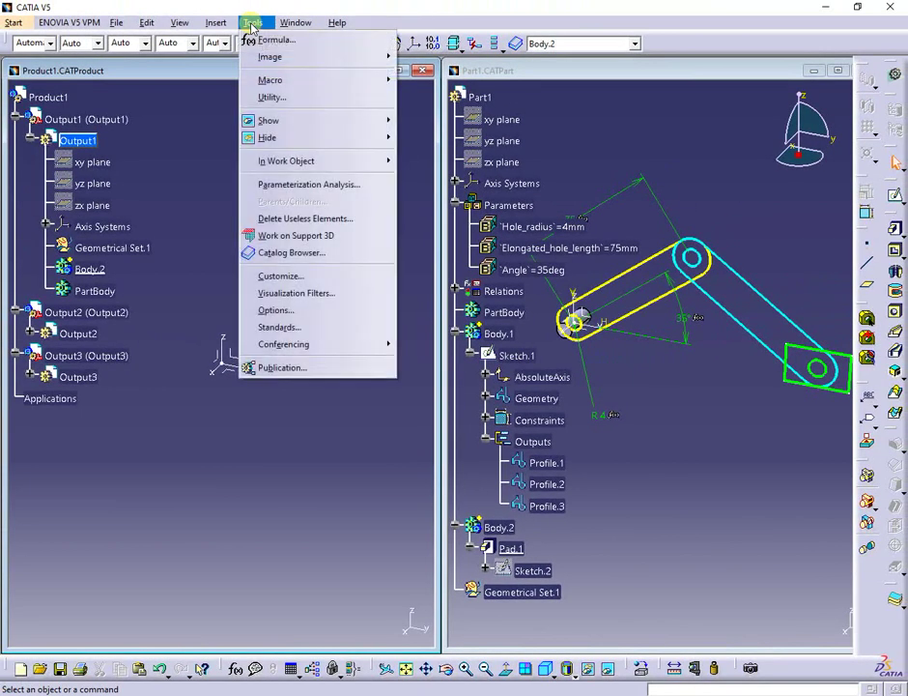
{"action": "left_click", "coordinate": [292, 310]}
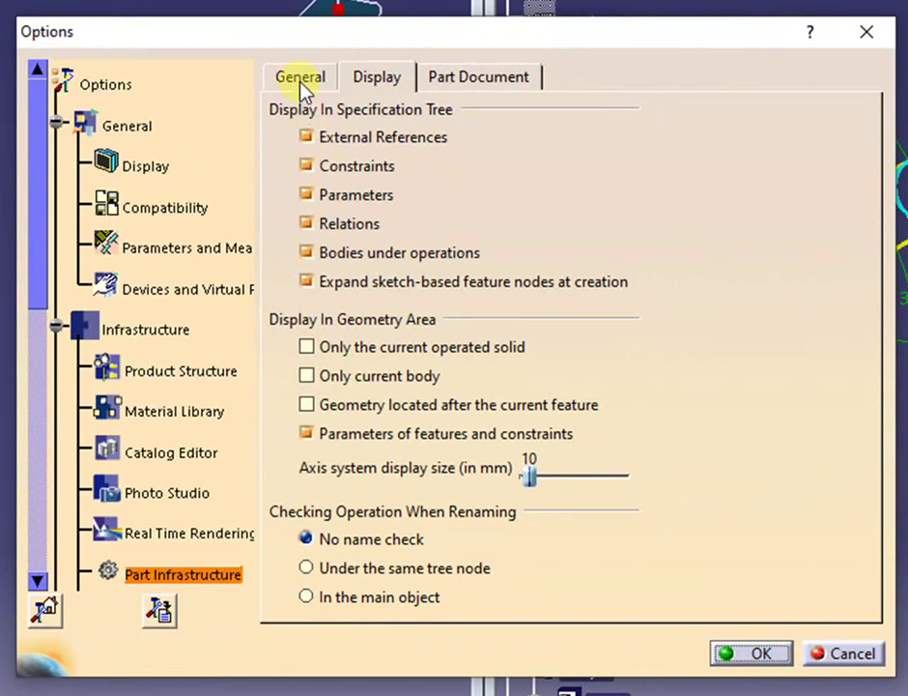
{"action": "left_click", "coordinate": [300, 79]}
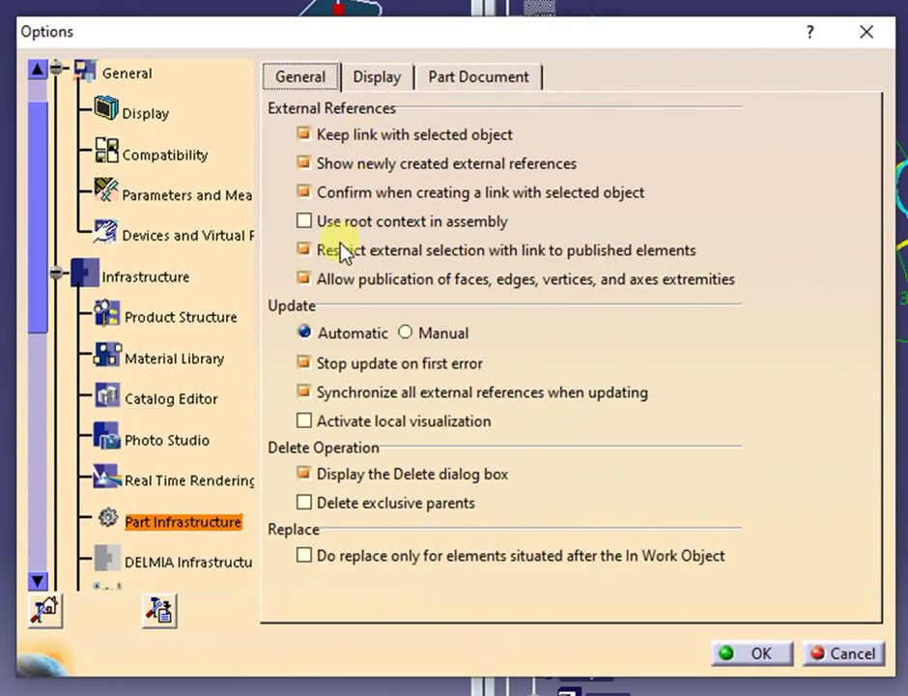
{"action": "left_click", "coordinate": [307, 252]}
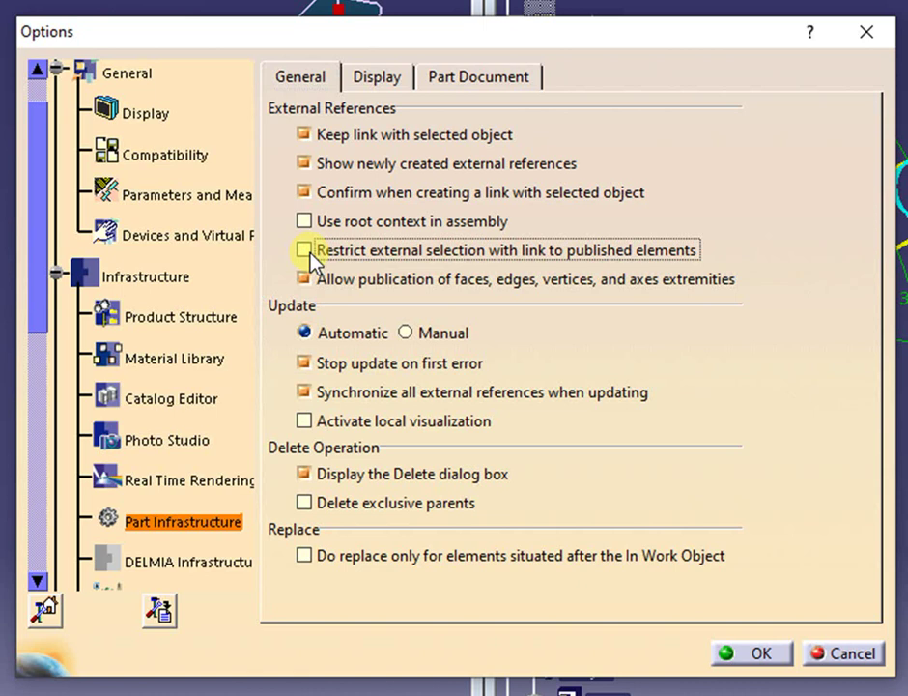
{"action": "left_click", "coordinate": [432, 253]}
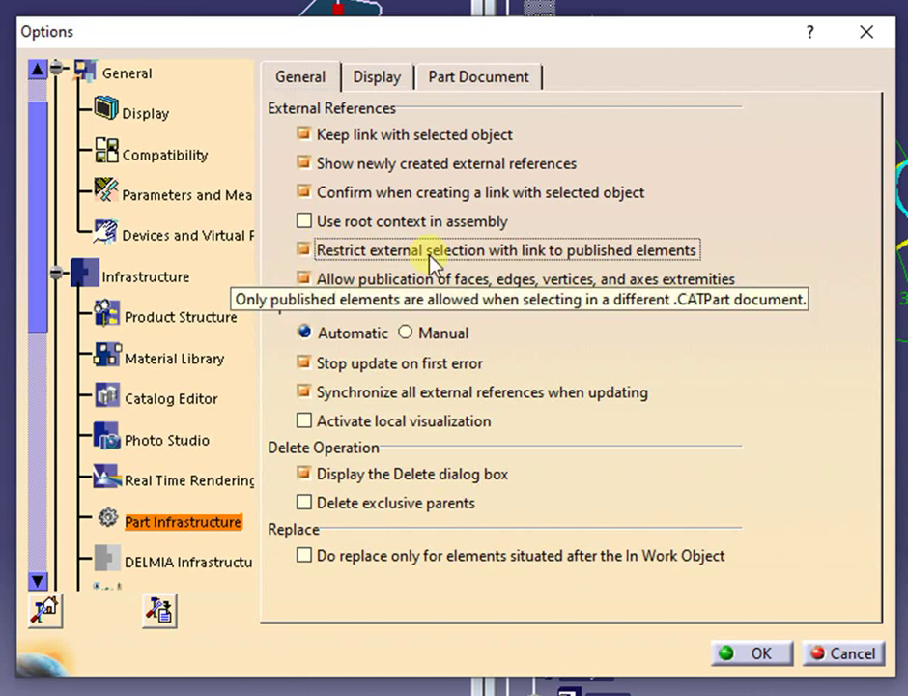
{"action": "left_click", "coordinate": [752, 654]}
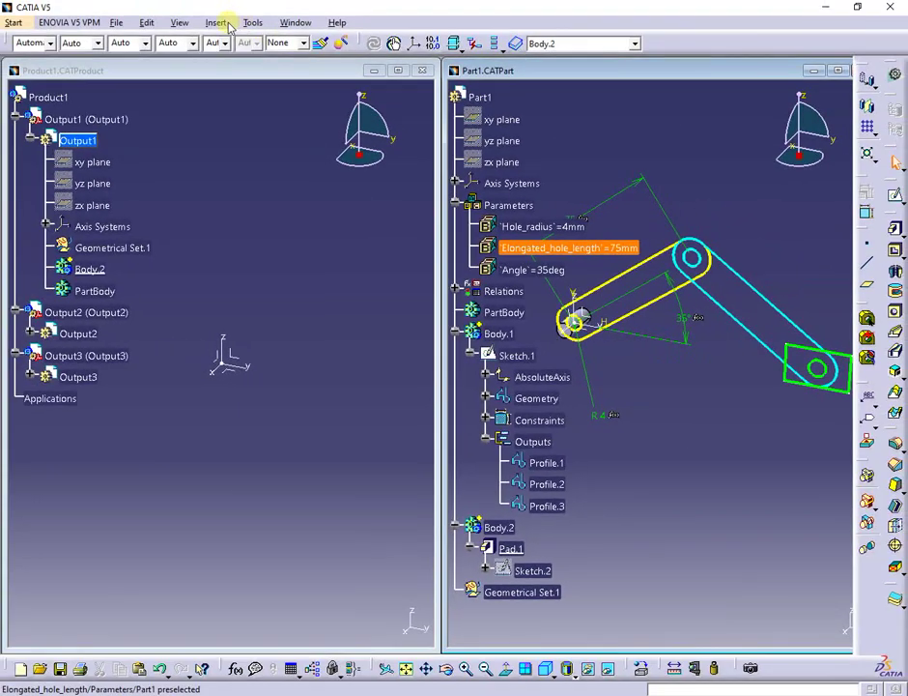
Step: In the Publication manager, select Profile.1, Profile.2 and Profile.3 from Part1 and confirm
{"action": "left_click", "coordinate": [249, 23]}
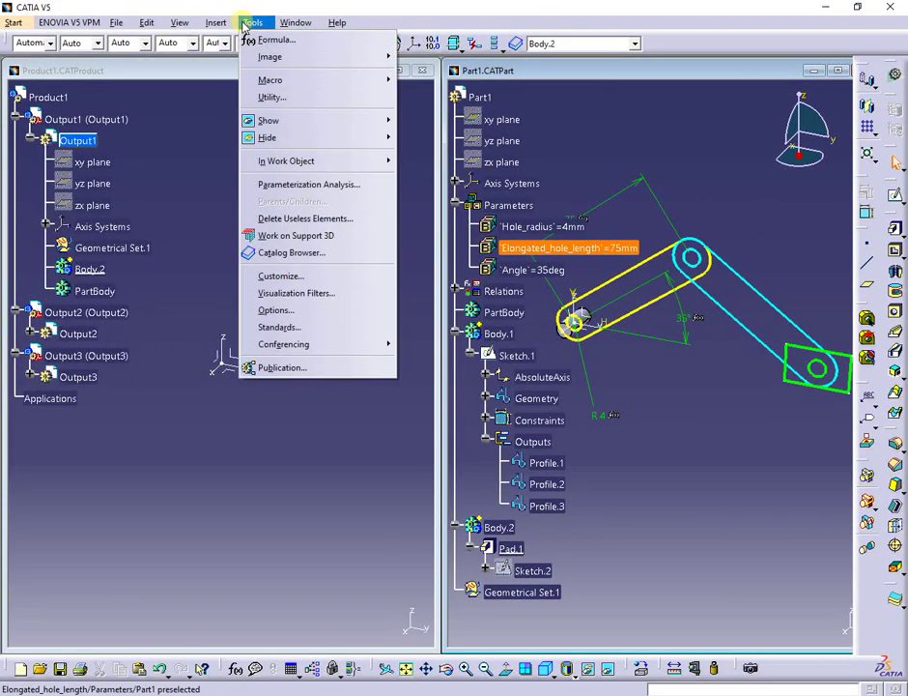
{"action": "left_click", "coordinate": [274, 368]}
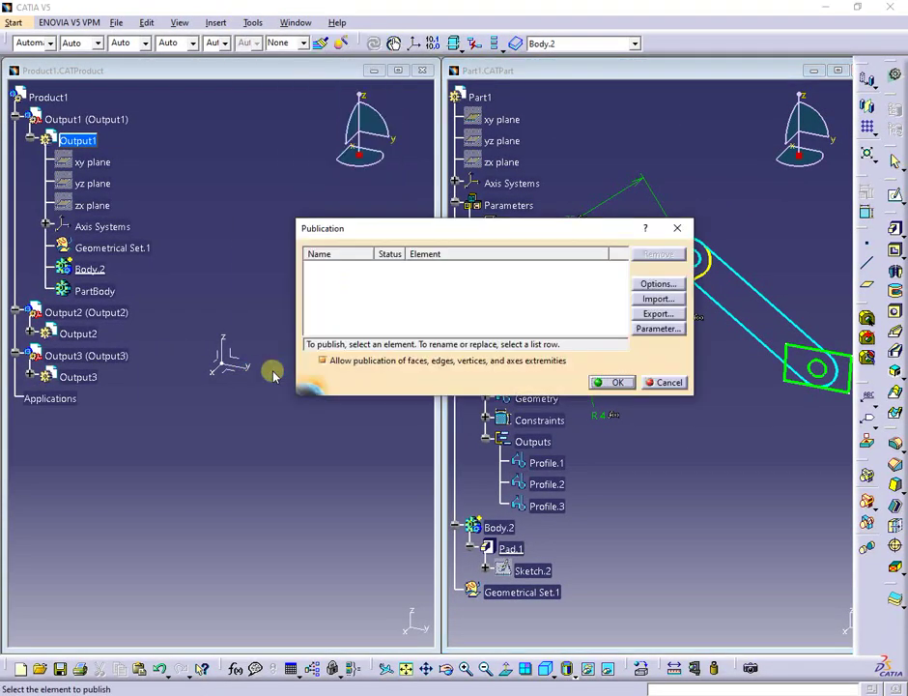
{"action": "left_click", "coordinate": [547, 464]}
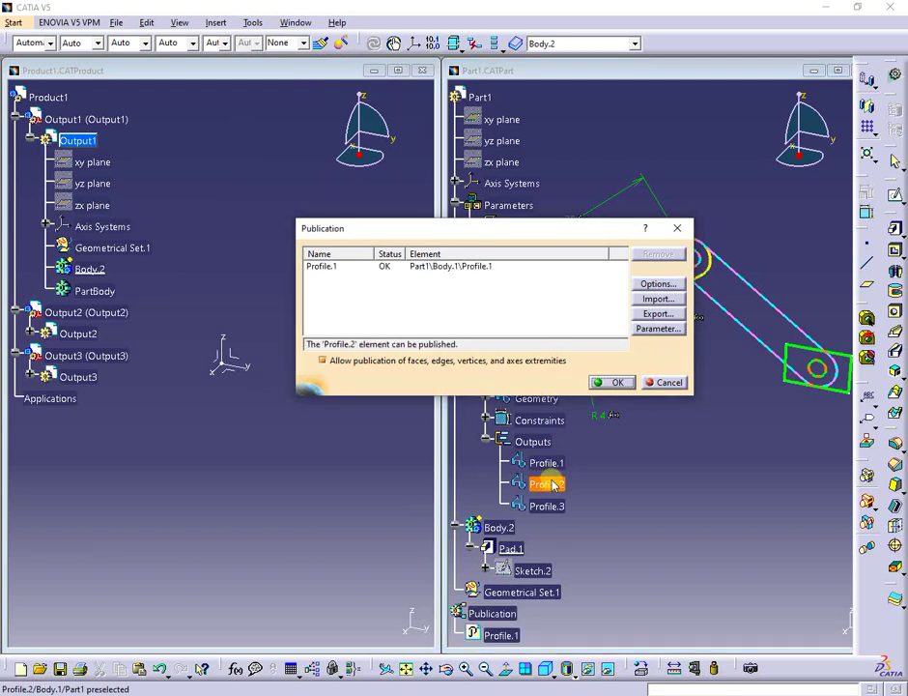
{"action": "left_click", "coordinate": [551, 486]}
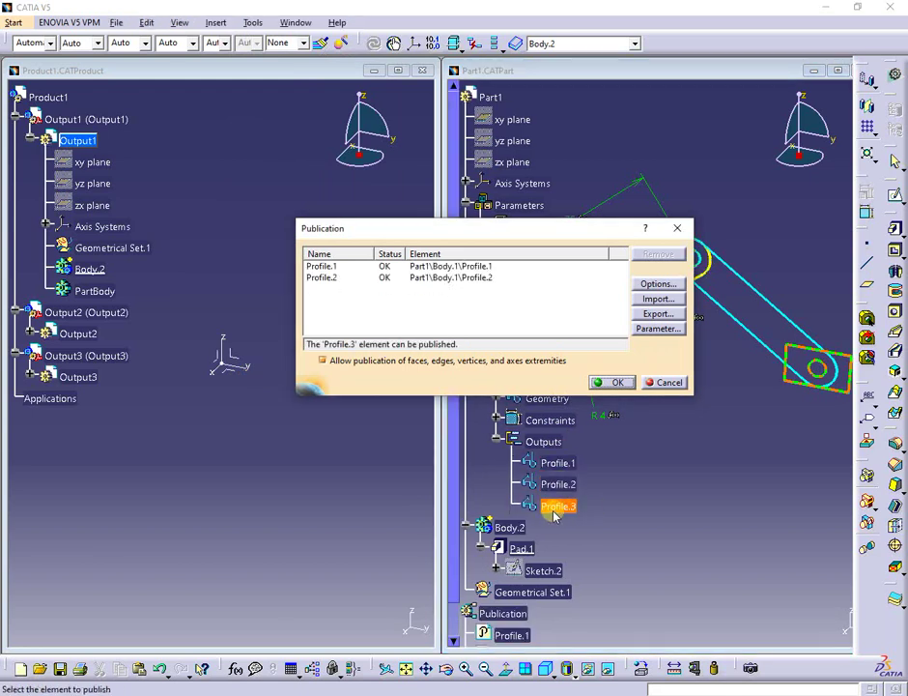
{"action": "left_click", "coordinate": [552, 506]}
{"action": "left_click", "coordinate": [609, 381]}
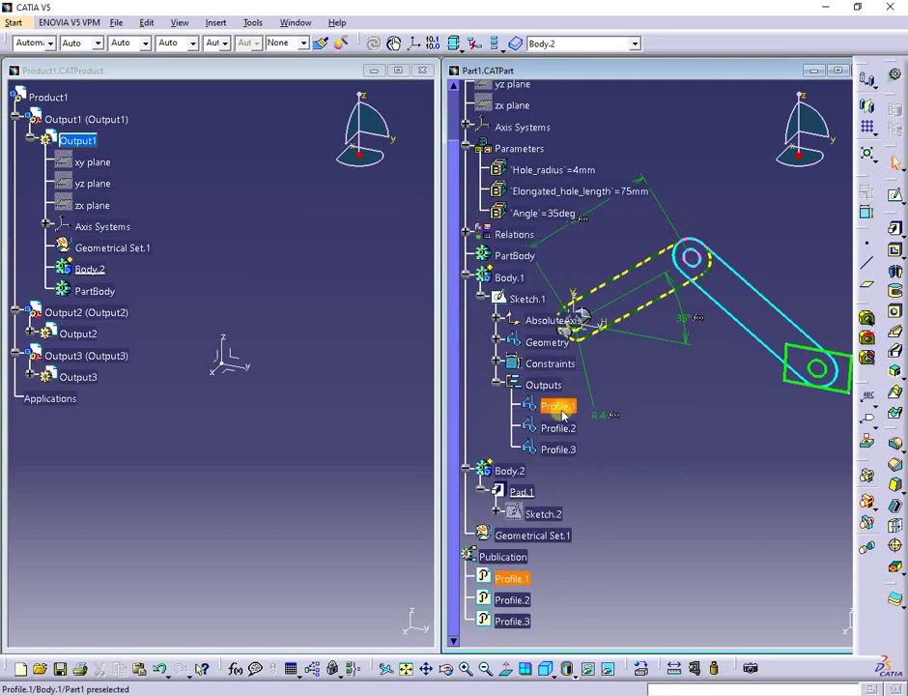
Step: Copy Profile.1 and paste it into Output1 as a linked external-reference curve
{"action": "right_click", "coordinate": [562, 414]}
{"action": "left_click", "coordinate": [595, 260]}
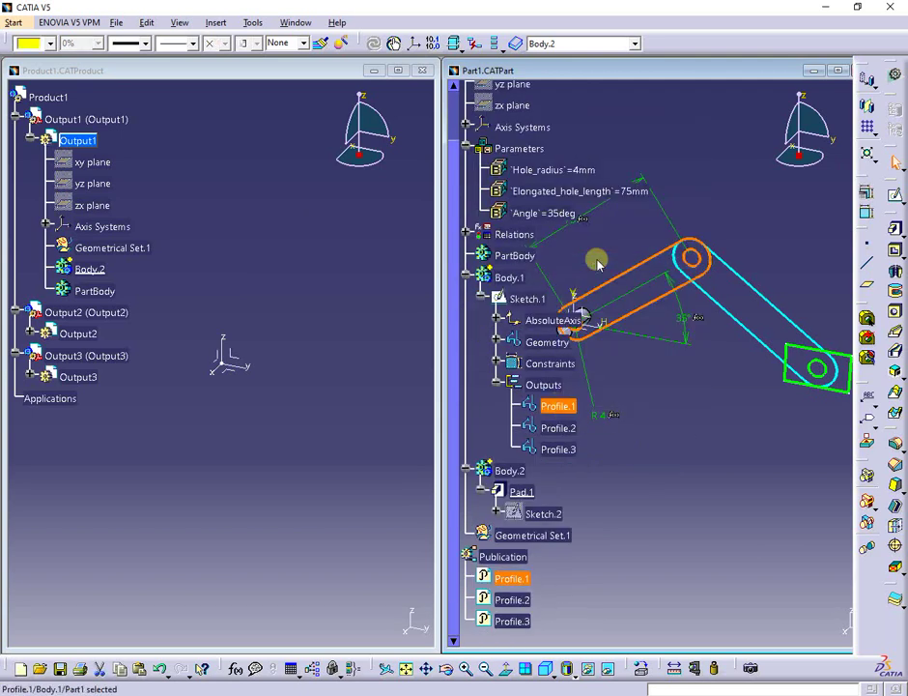
{"action": "left_click", "coordinate": [77, 142]}
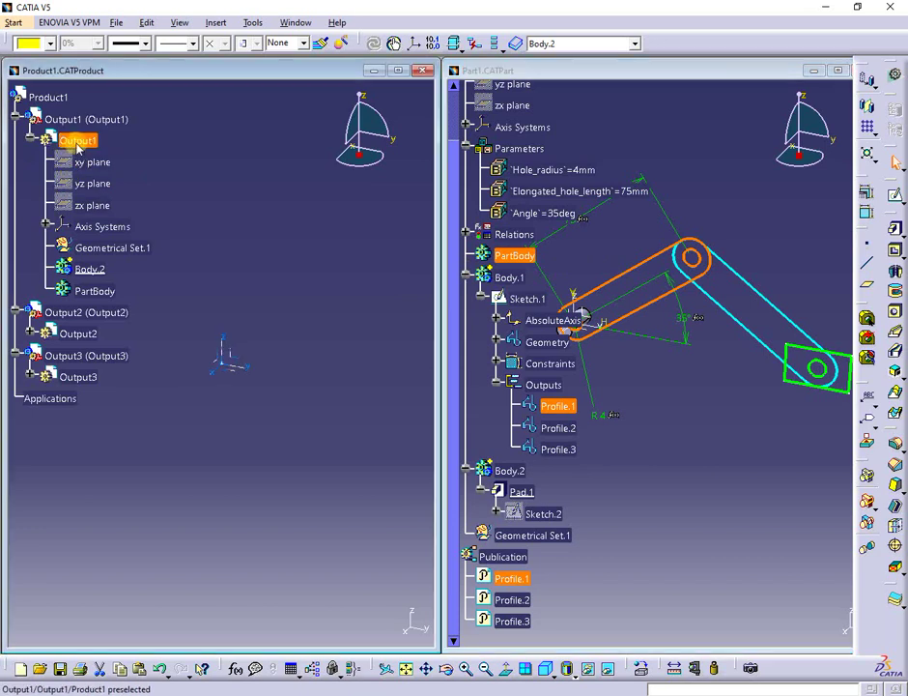
{"action": "right_click", "coordinate": [77, 142]}
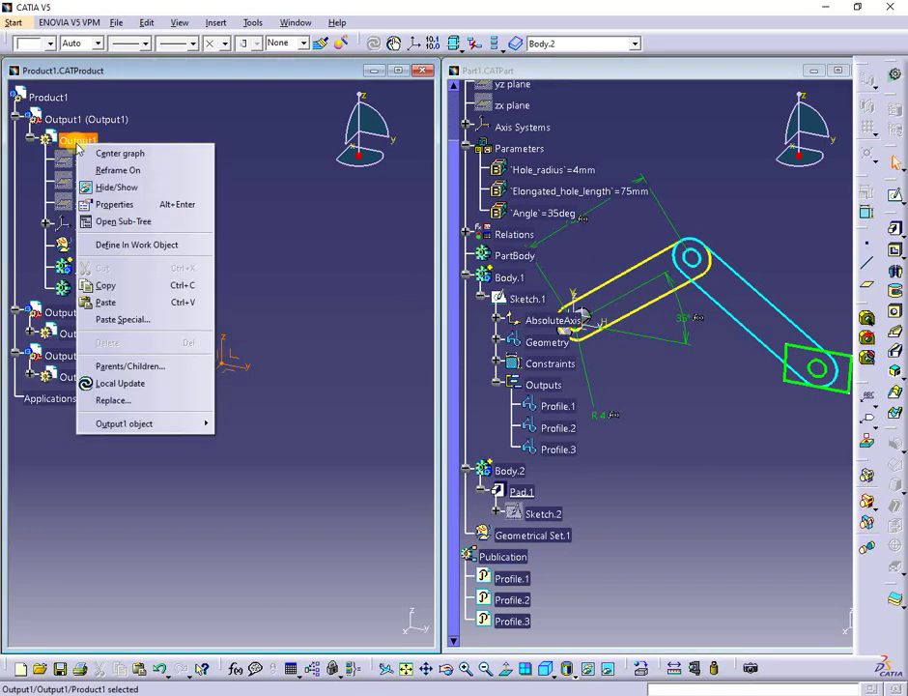
{"action": "left_click", "coordinate": [106, 302]}
{"action": "left_click", "coordinate": [120, 310]}
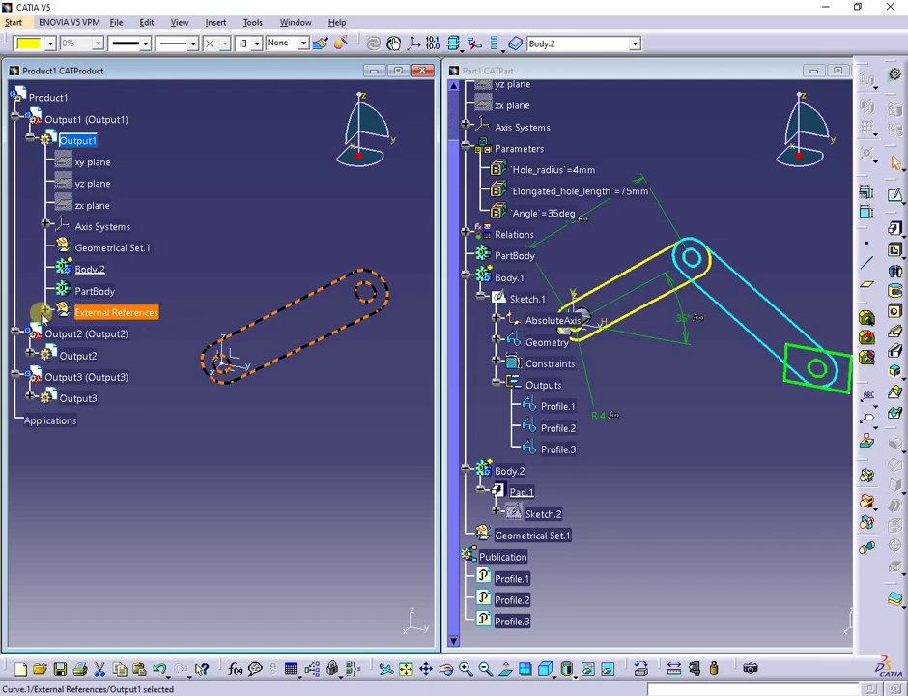
{"action": "left_click", "coordinate": [240, 478]}
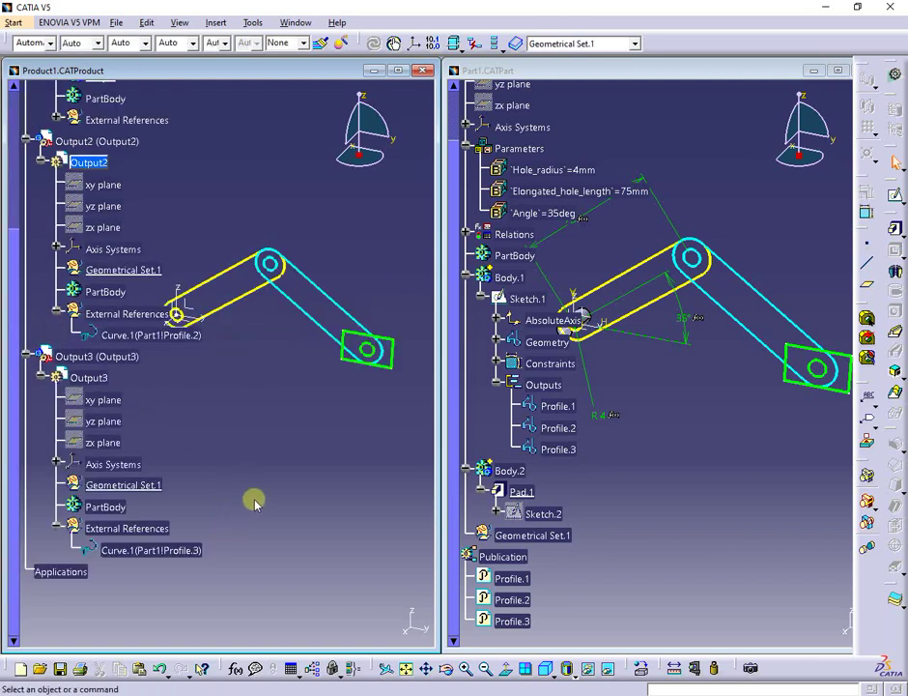
{"action": "scroll", "coordinate": [254, 502], "scroll_direction": "up", "scroll_amount": 5}
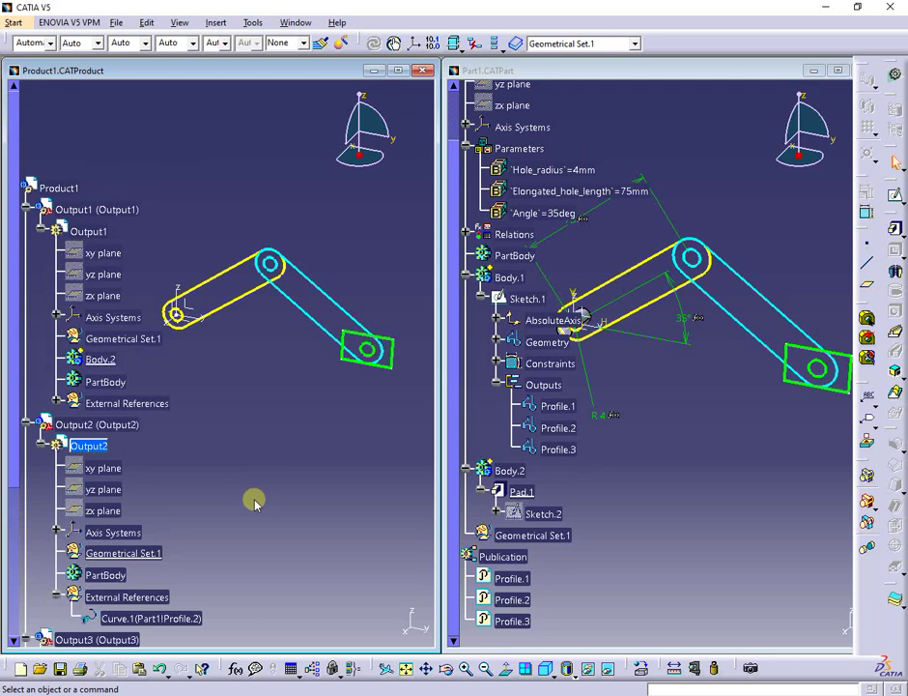
Step: In Output1, make Body.2 the main part body, then set Body.1 as the in-work body
{"action": "right_click", "coordinate": [97, 359]}
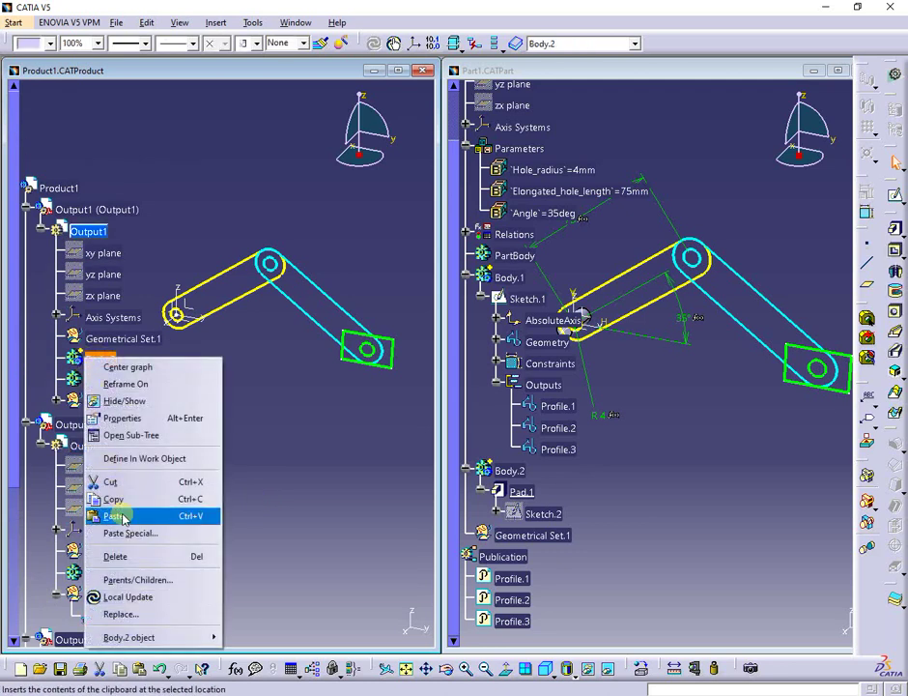
{"action": "mouse_move", "coordinate": [172, 635]}
{"action": "left_click", "coordinate": [264, 615]}
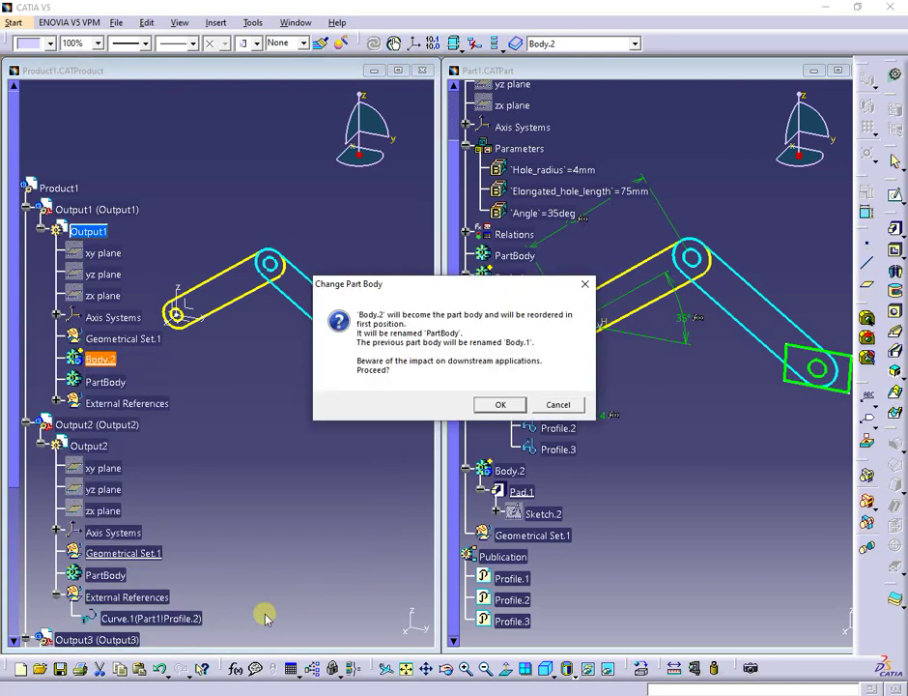
{"action": "left_click", "coordinate": [498, 400]}
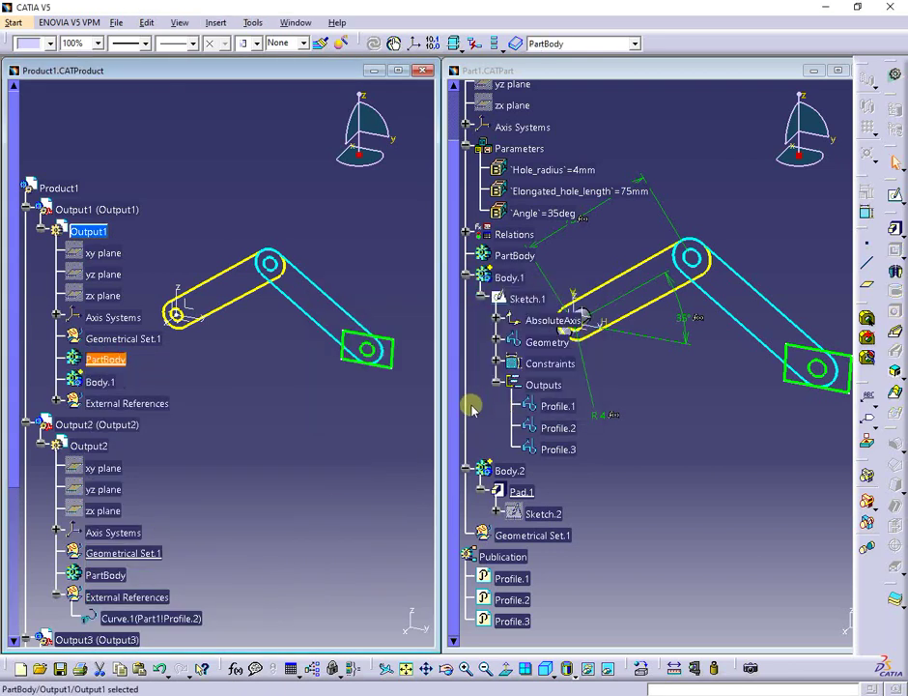
{"action": "right_click", "coordinate": [99, 384]}
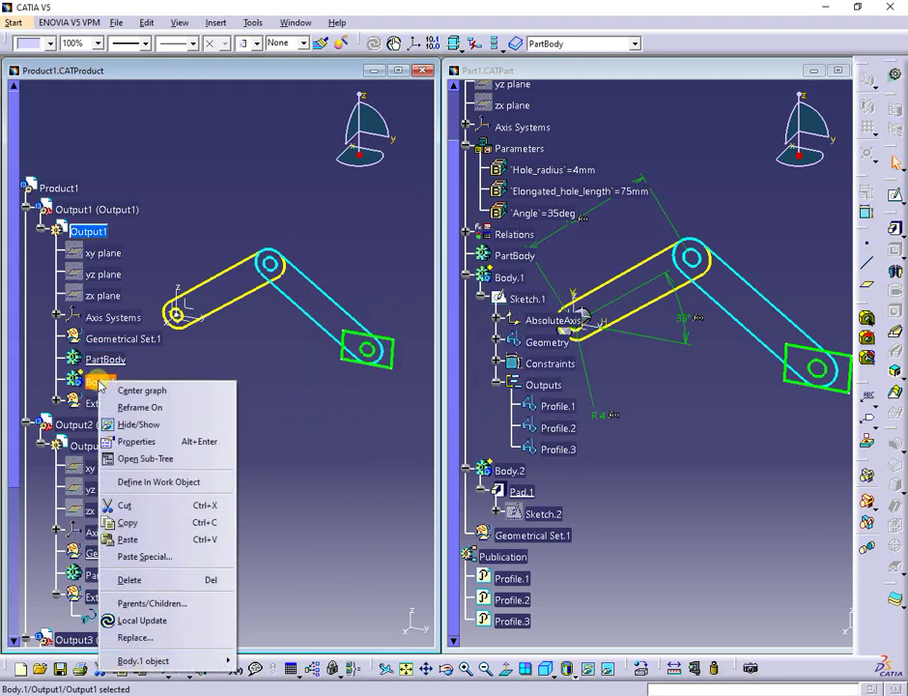
{"action": "left_click", "coordinate": [164, 480]}
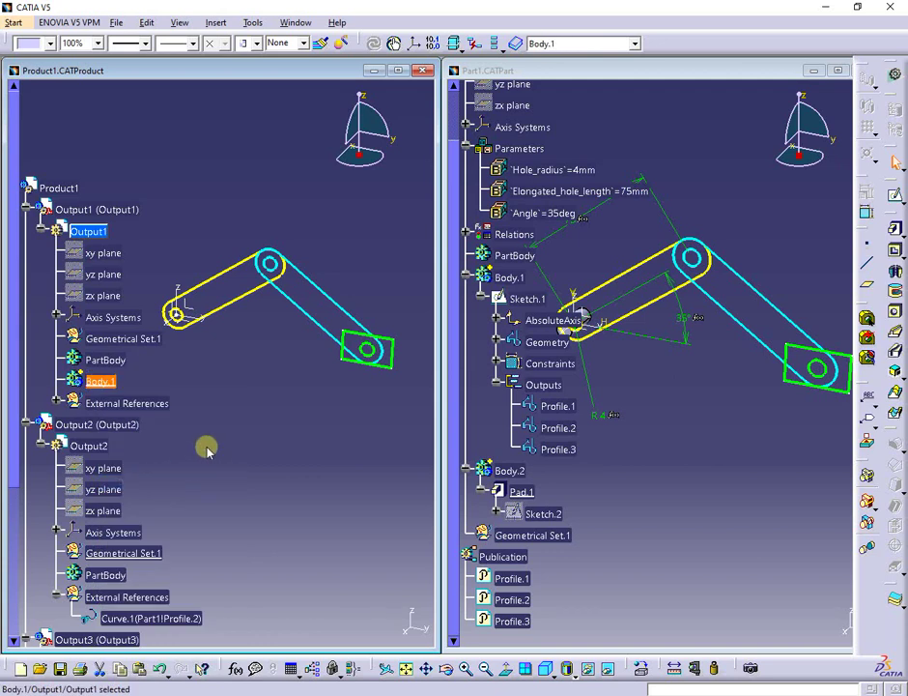
Step: Pad the linked curve profile 2.5mm symmetrically on both sides in Output1
{"action": "left_click", "coordinate": [55, 401]}
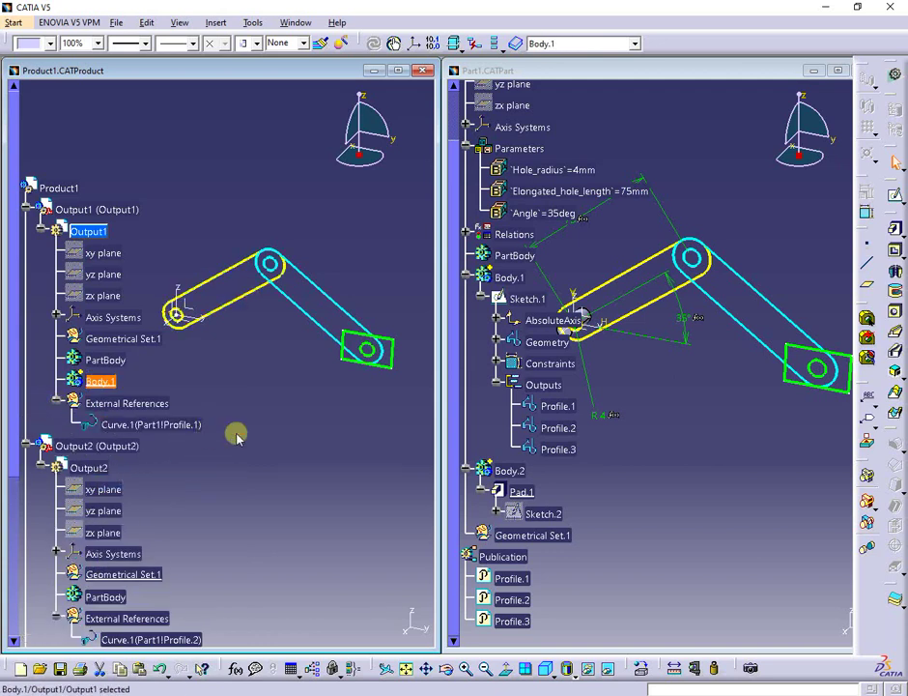
{"action": "left_click", "coordinate": [894, 232]}
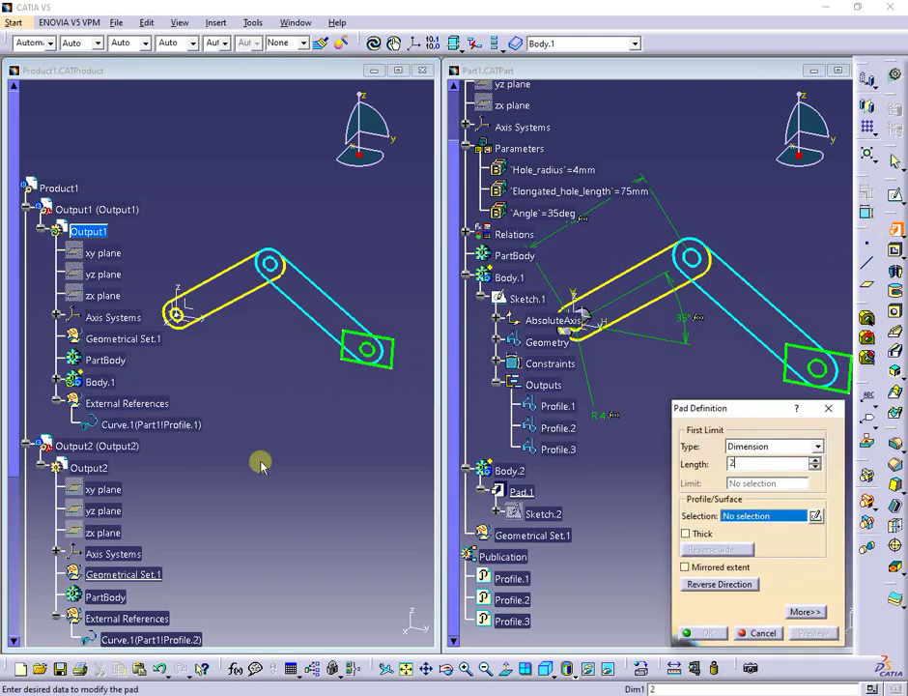
{"action": "left_click", "coordinate": [140, 425]}
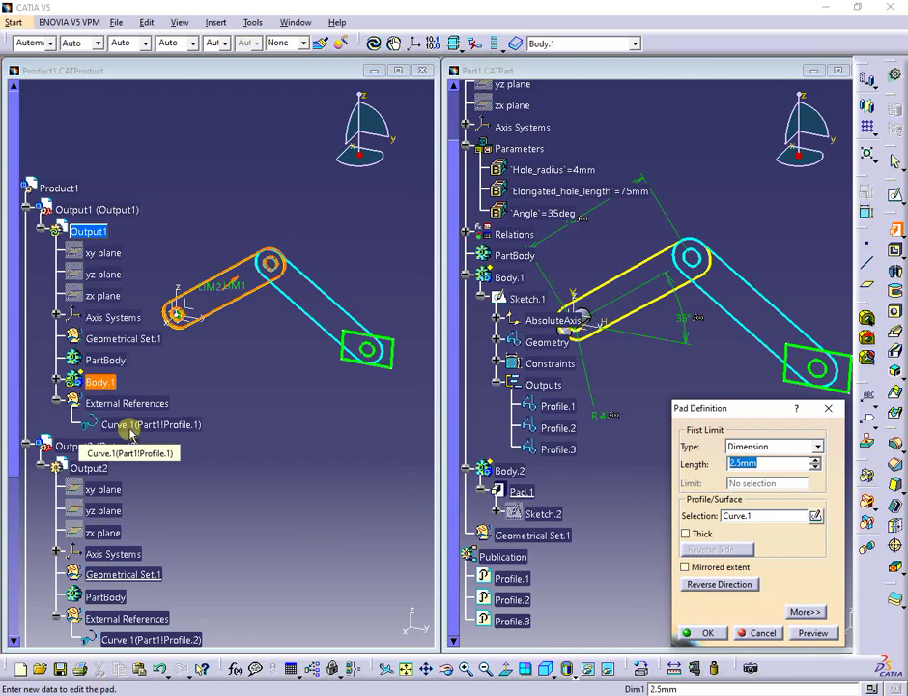
{"action": "left_click", "coordinate": [686, 568]}
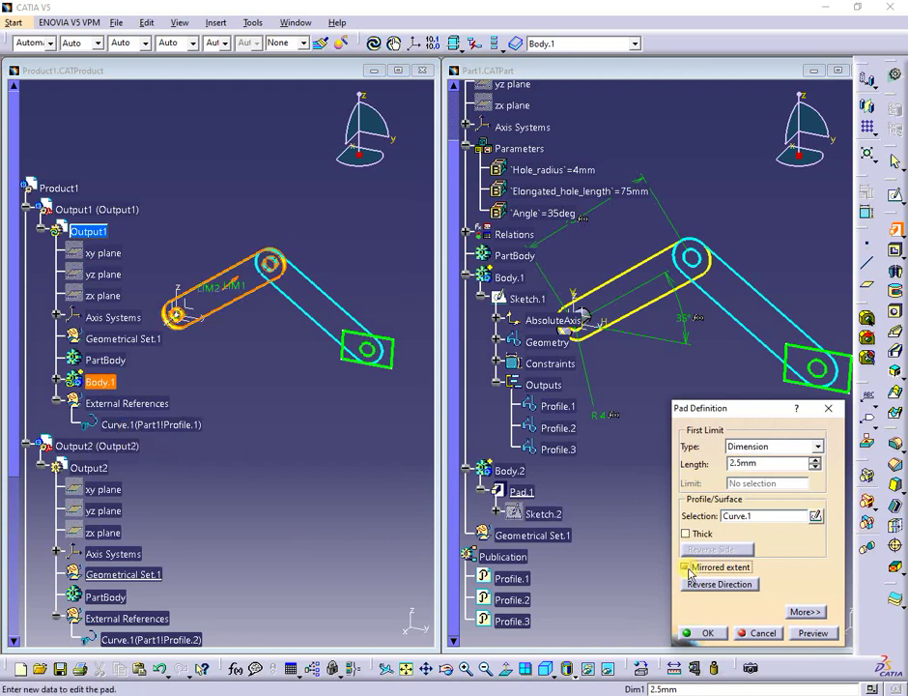
{"action": "left_click", "coordinate": [703, 633]}
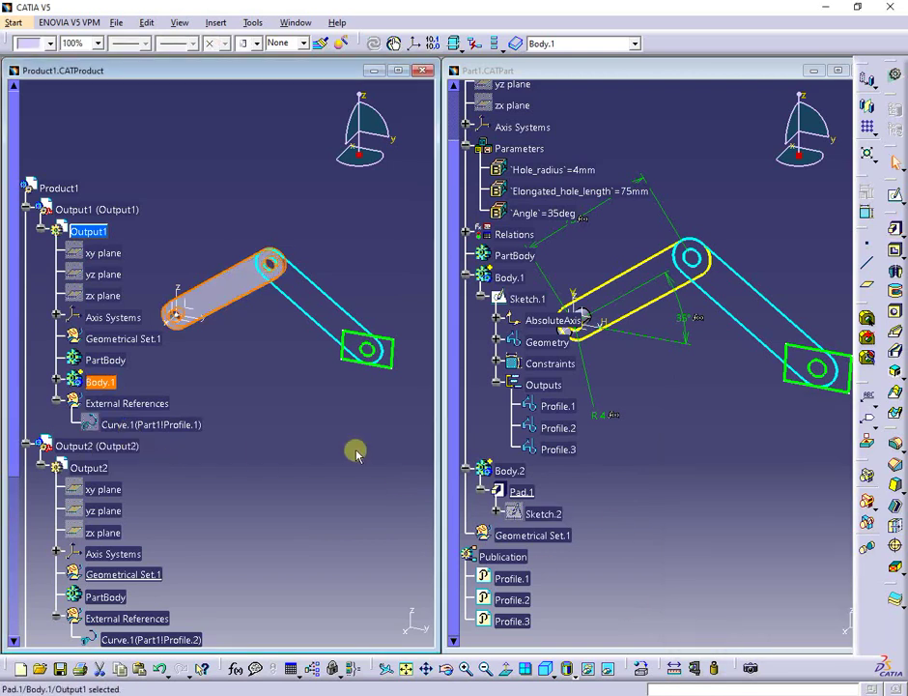
Step: Check the new pad and its source curve, then collapse the Output1, Output2 and Output3 branches
{"action": "left_click", "coordinate": [57, 381]}
{"action": "left_click", "coordinate": [70, 401]}
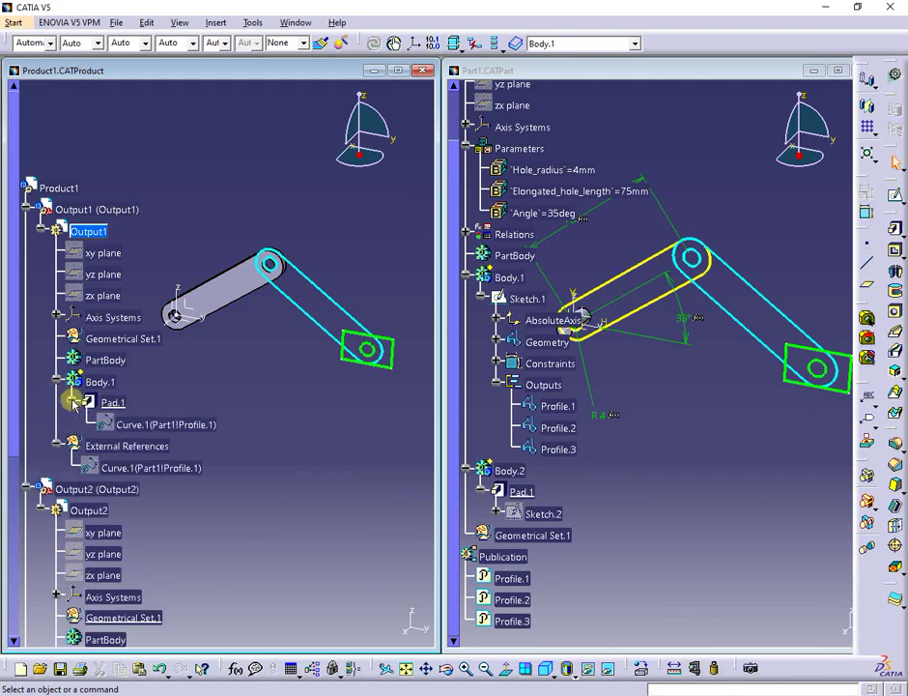
{"action": "scroll", "coordinate": [214, 437], "scroll_direction": "down", "scroll_amount": 3}
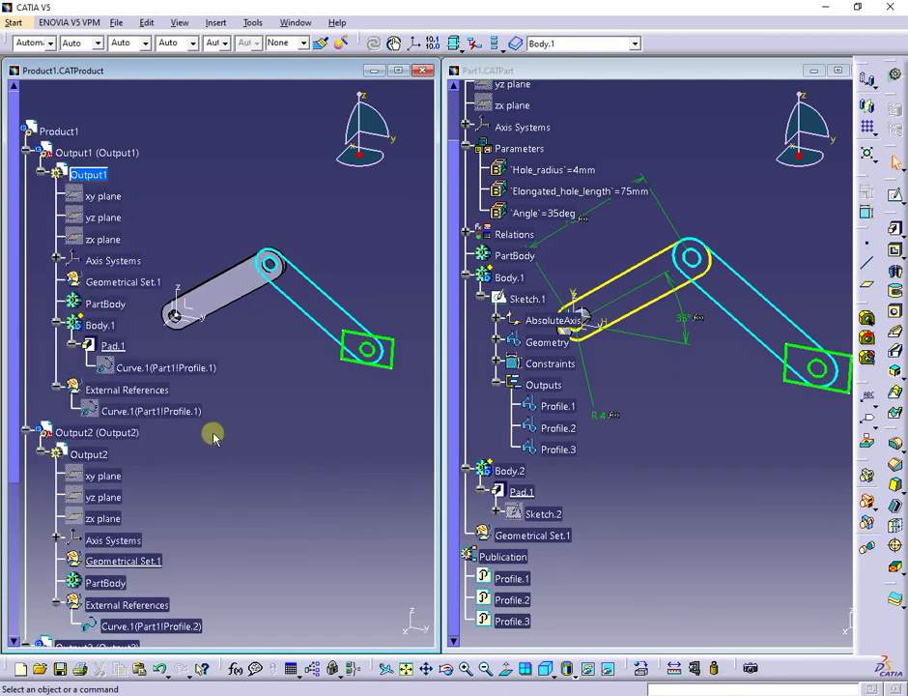
{"action": "left_click", "coordinate": [27, 151]}
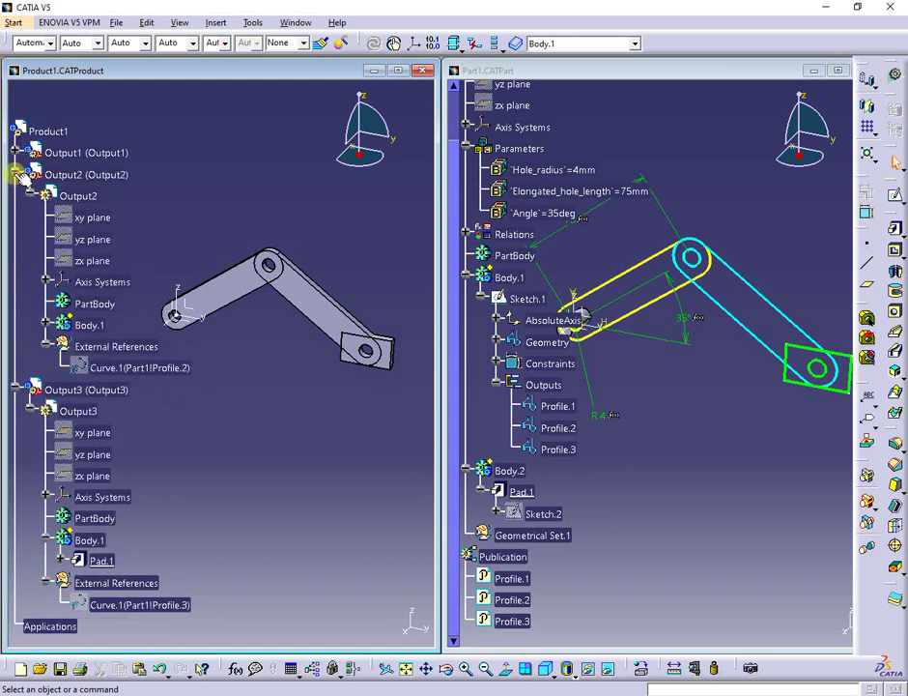
{"action": "left_click", "coordinate": [22, 176]}
{"action": "left_click", "coordinate": [17, 195]}
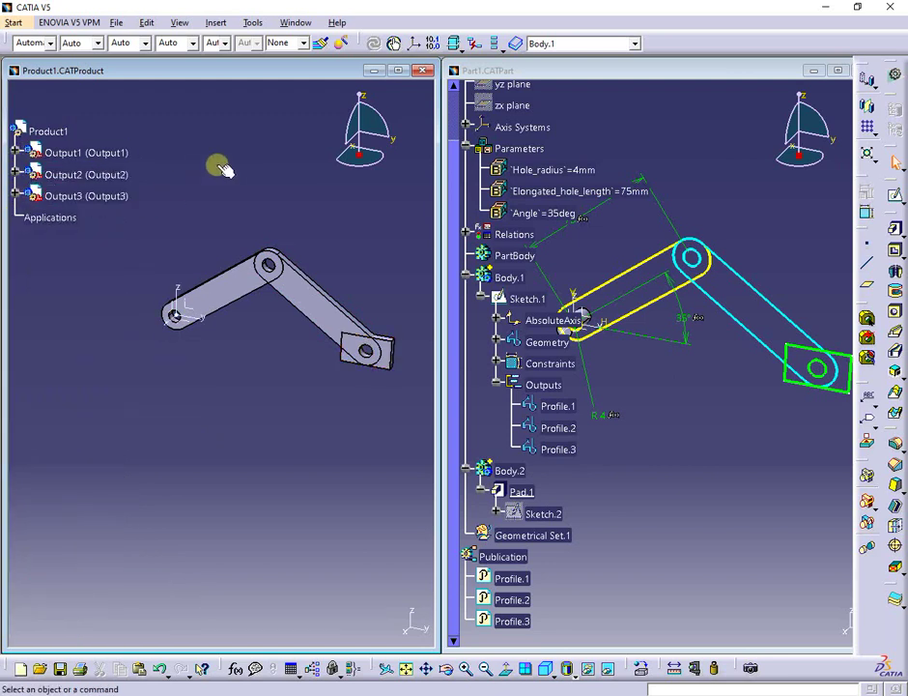
Step: Save past the Output1 warning, then insert Part1.CATPart into Product1 as an existing component
{"action": "left_click", "coordinate": [60, 667]}
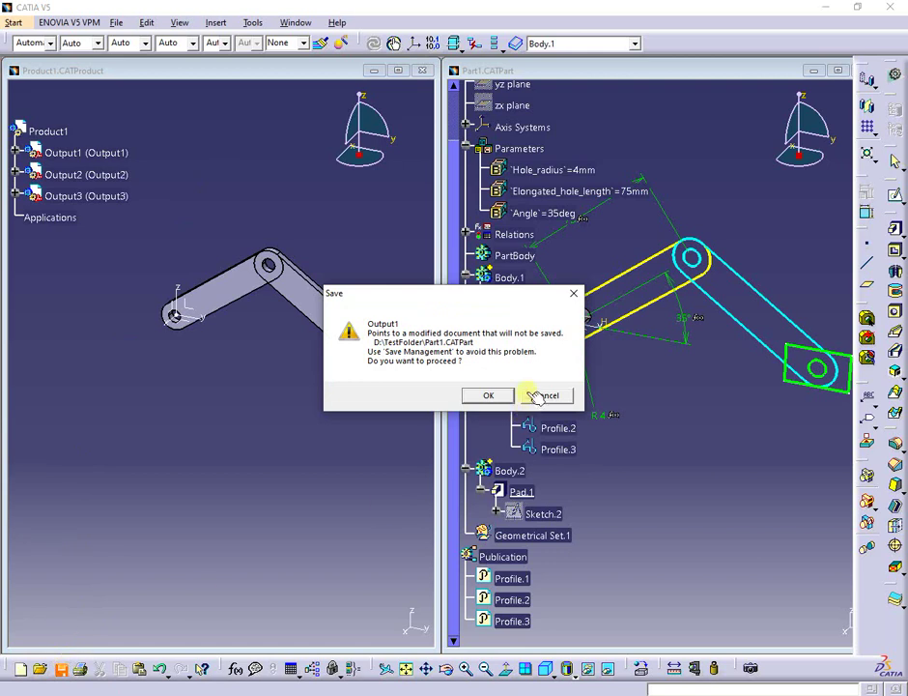
{"action": "left_click", "coordinate": [495, 398]}
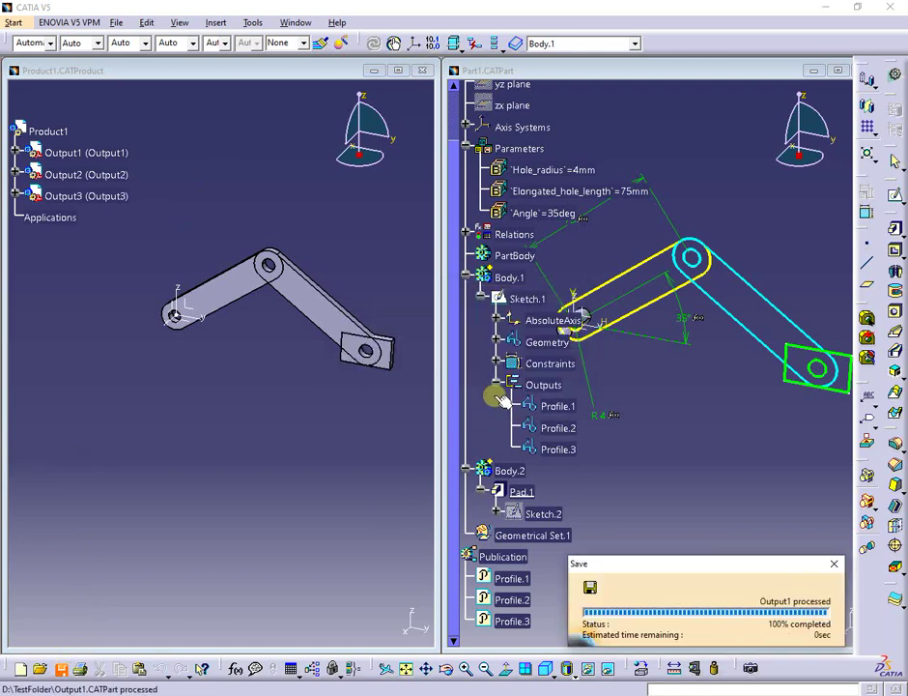
{"action": "right_click", "coordinate": [44, 132]}
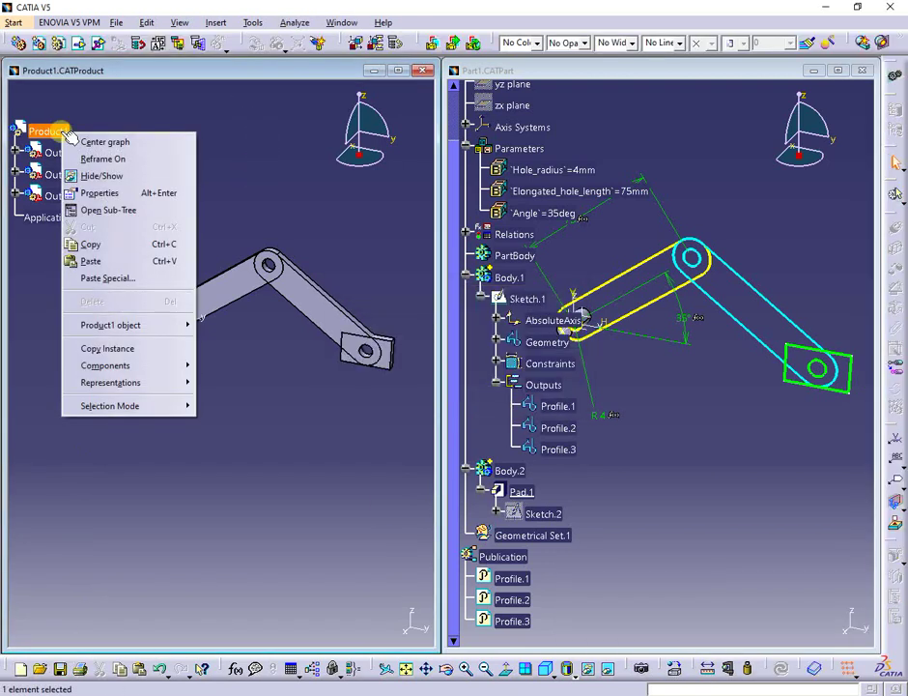
{"action": "mouse_move", "coordinate": [114, 365]}
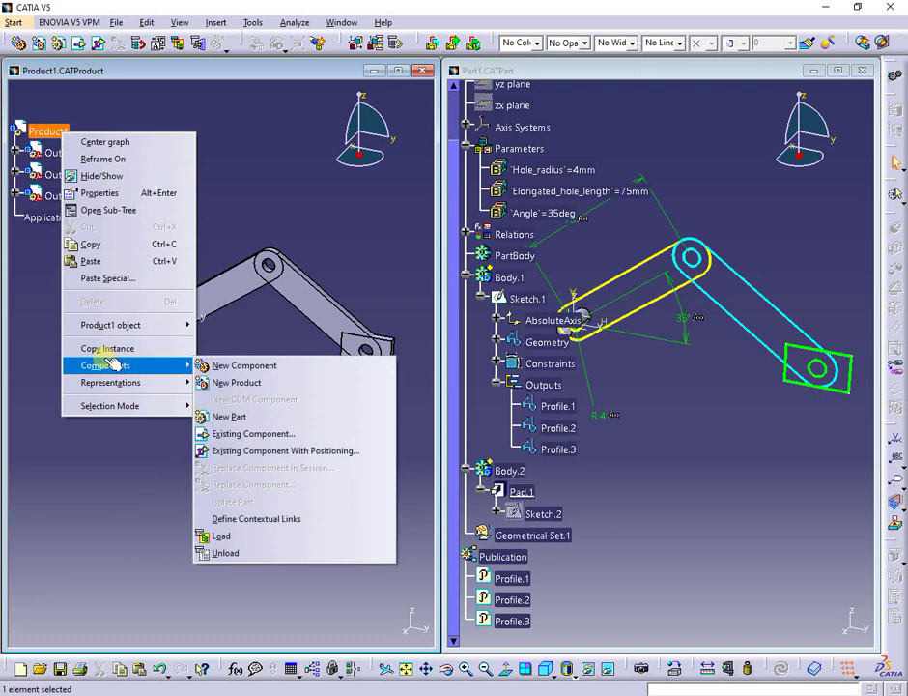
{"action": "left_click", "coordinate": [242, 433]}
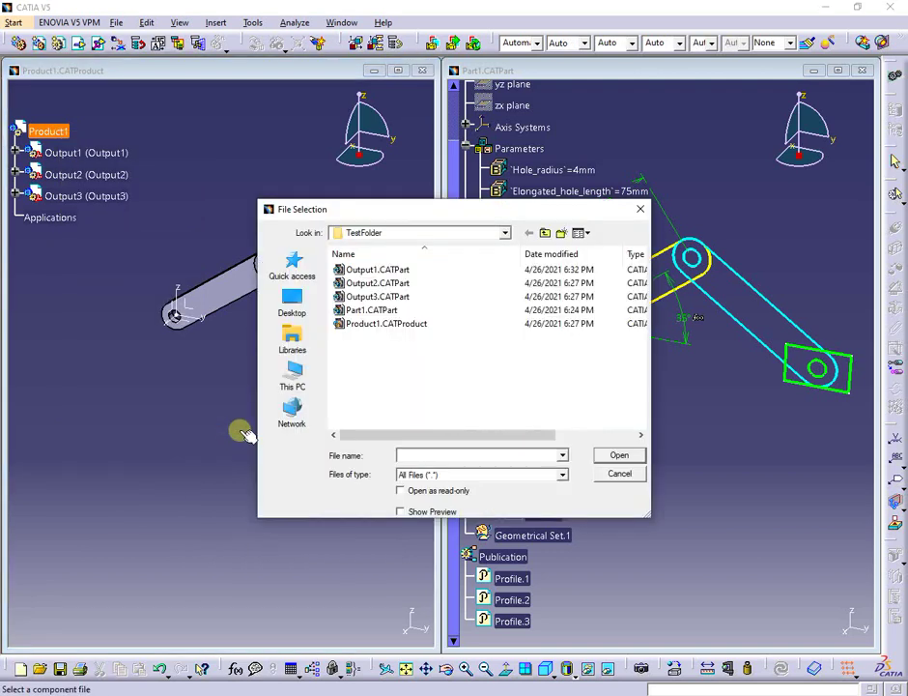
{"action": "left_click", "coordinate": [371, 309]}
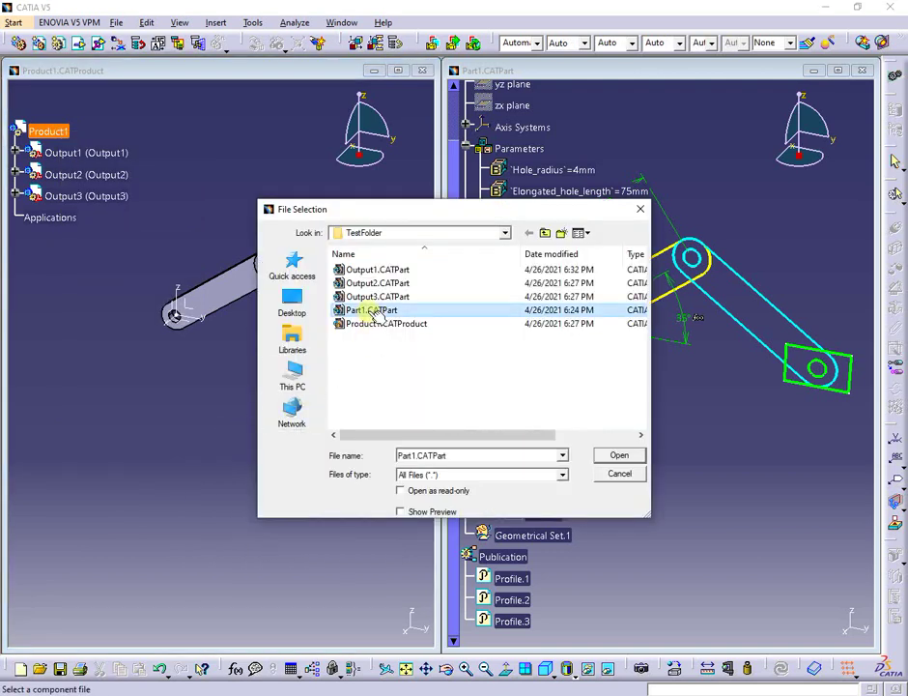
{"action": "left_click", "coordinate": [620, 456]}
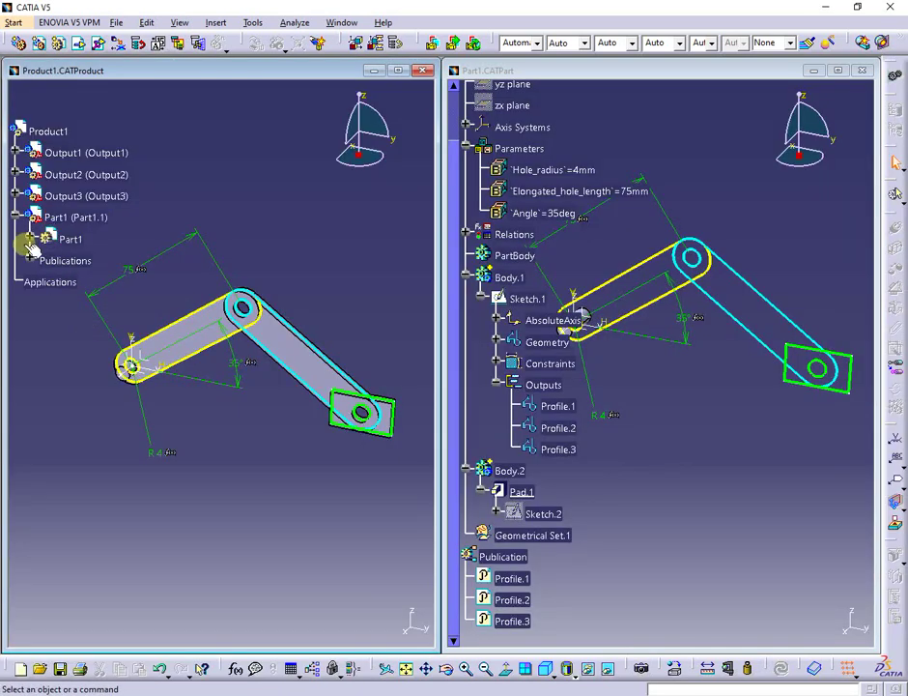
{"action": "left_click", "coordinate": [31, 239]}
Step: Select and copy Part1's Hole_radius, Elongated_hole_length and Angle parameters
{"action": "left_click", "coordinate": [46, 346]}
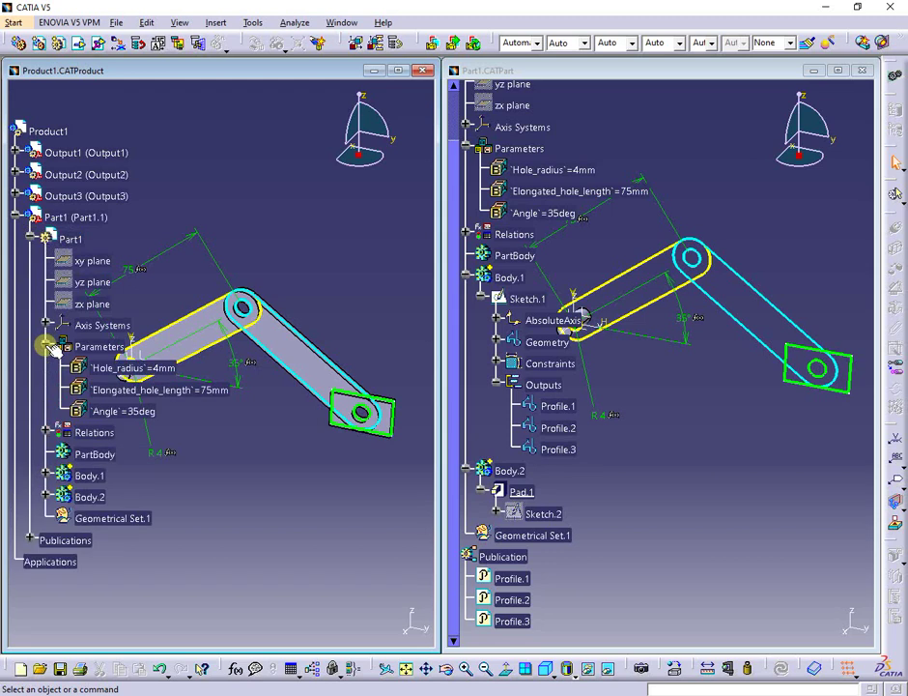
{"action": "middle_click_drag", "start_coordinate": [246, 427], "coordinate": [334, 331]}
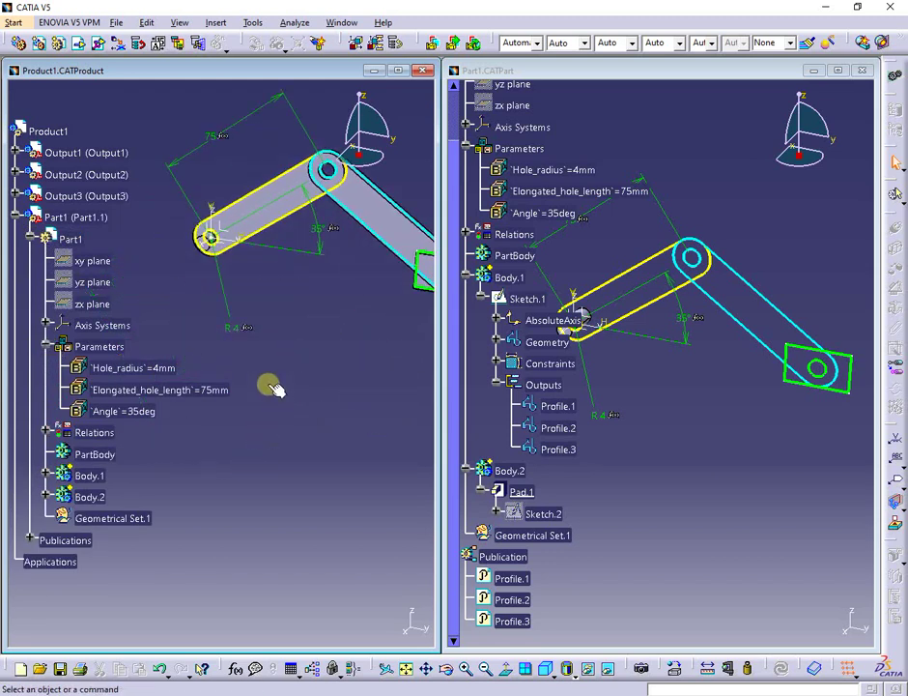
{"action": "left_click", "coordinate": [167, 376]}
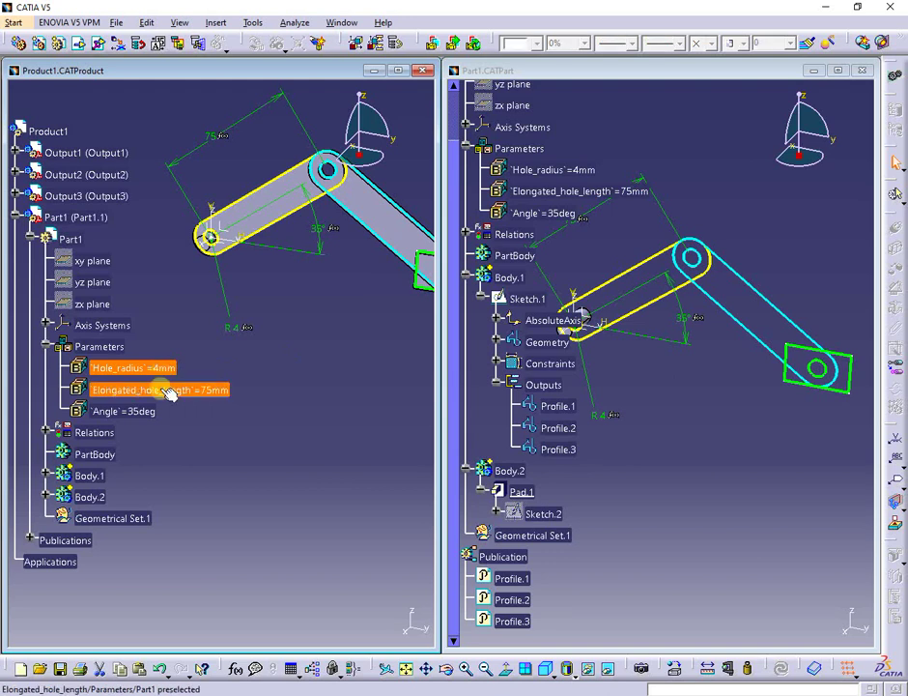
{"action": "left_click", "coordinate": [168, 391], "text": "ctrl"}
{"action": "left_click", "coordinate": [147, 412], "text": "ctrl"}
{"action": "right_click", "coordinate": [147, 413]}
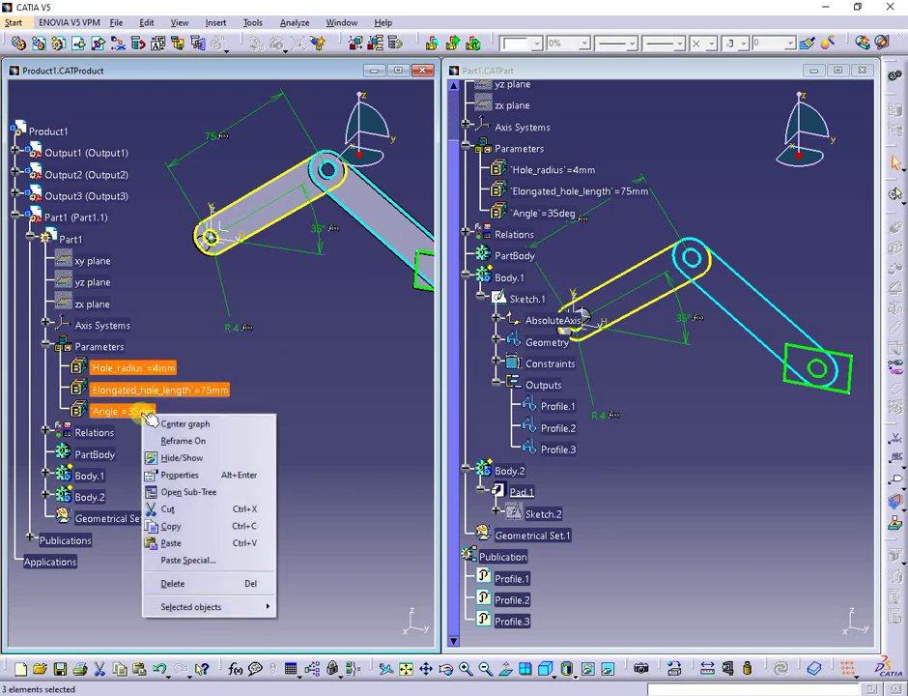
{"action": "left_click", "coordinate": [179, 526]}
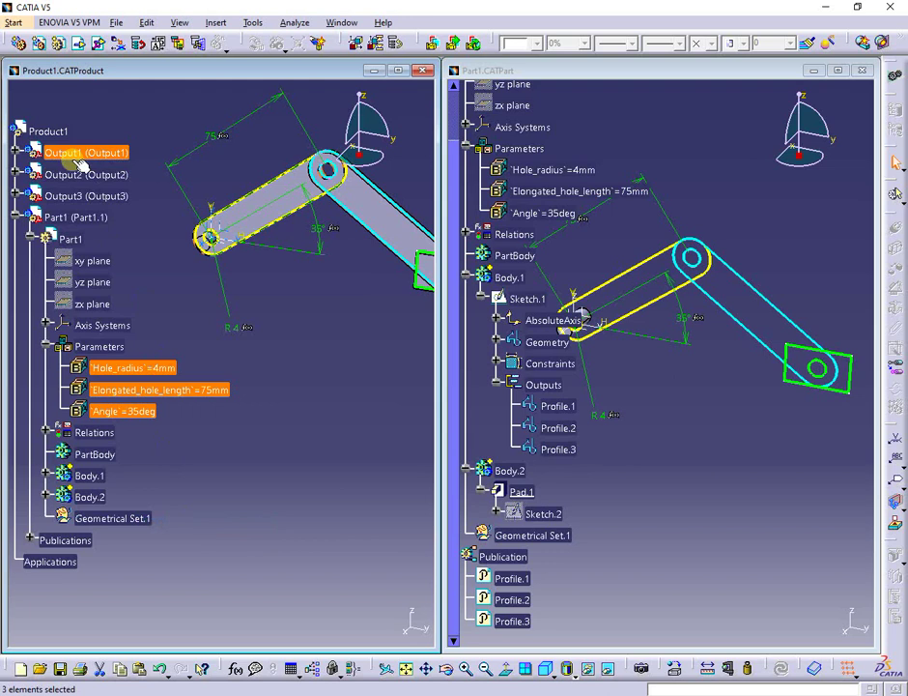
Step: Paste the three parameters under Product1 and expand the new Parameters set
{"action": "left_click", "coordinate": [32, 130]}
{"action": "right_click", "coordinate": [38, 130]}
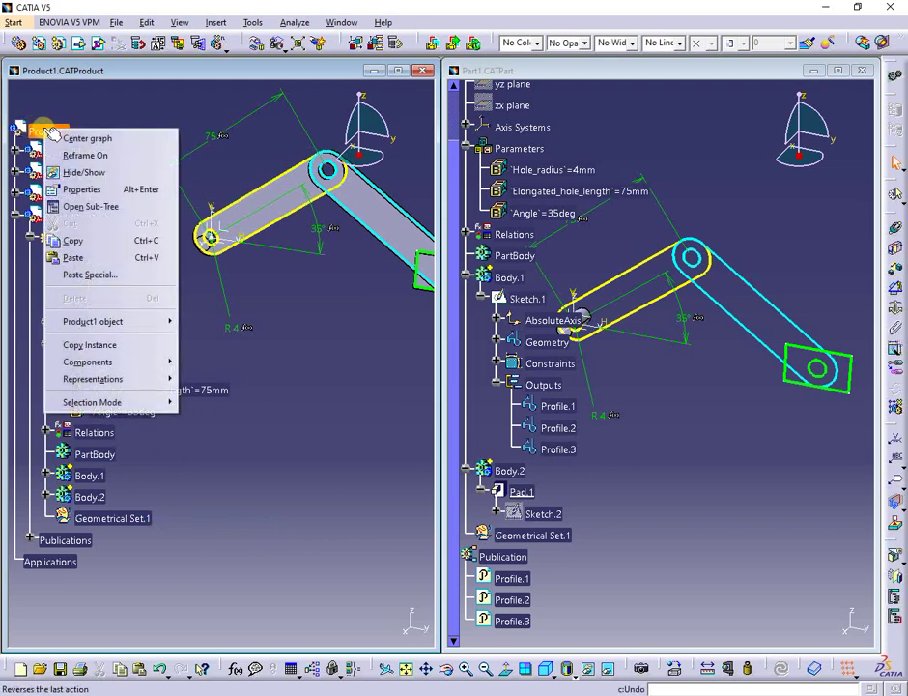
{"action": "left_click", "coordinate": [77, 258]}
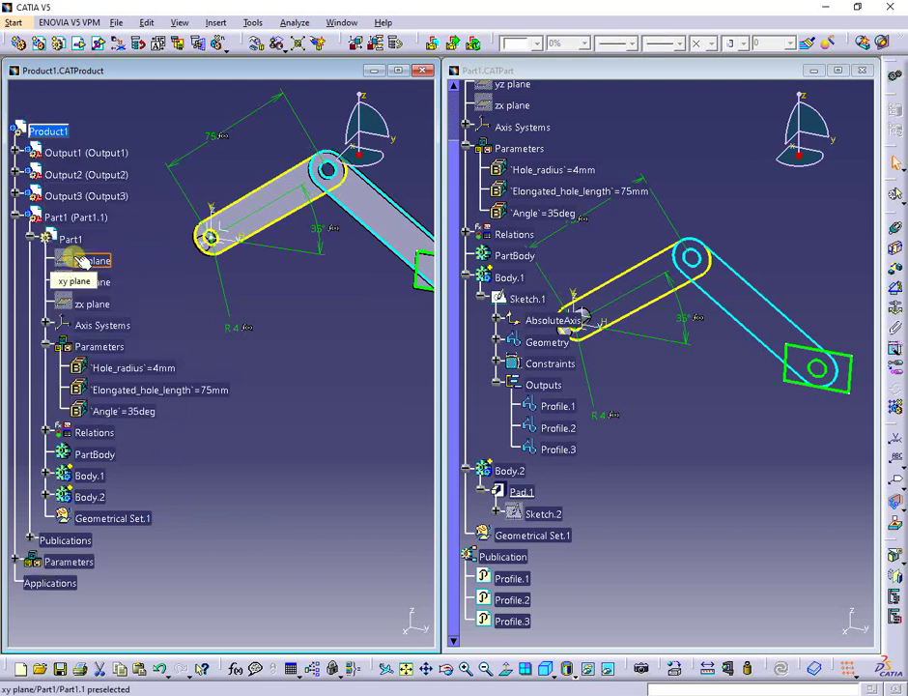
{"action": "left_click", "coordinate": [20, 561]}
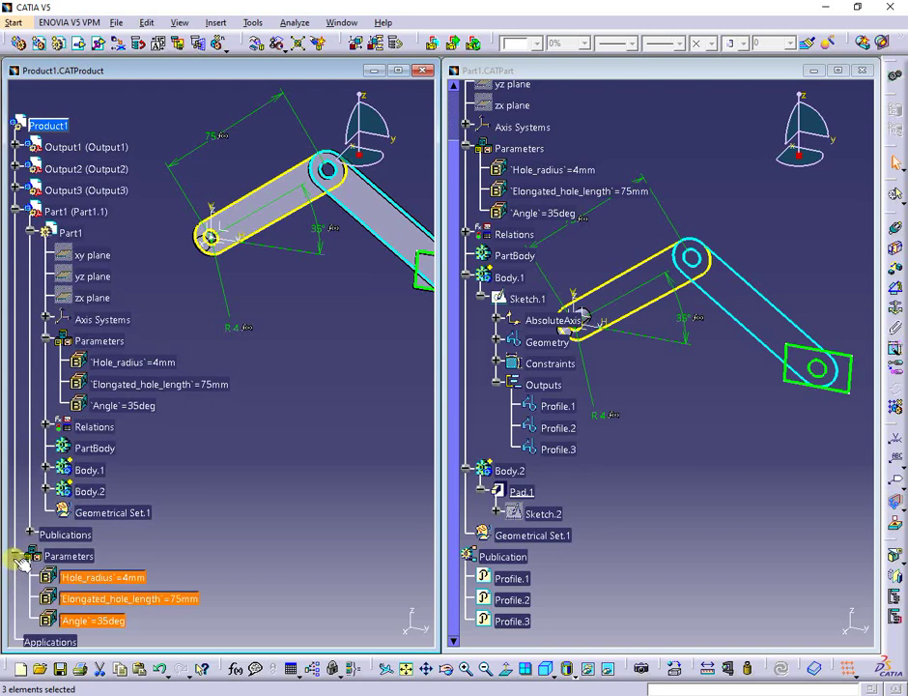
{"action": "scroll", "coordinate": [198, 498], "scroll_direction": "down", "scroll_amount": 1}
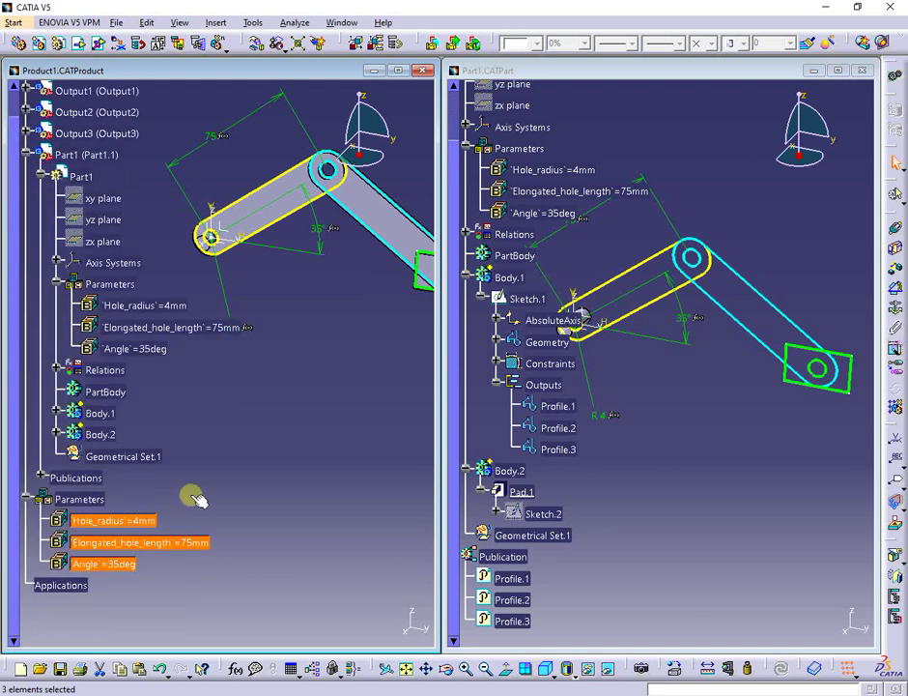
{"action": "left_click", "coordinate": [198, 498]}
{"action": "scroll", "coordinate": [256, 401], "scroll_direction": "up", "scroll_amount": 1}
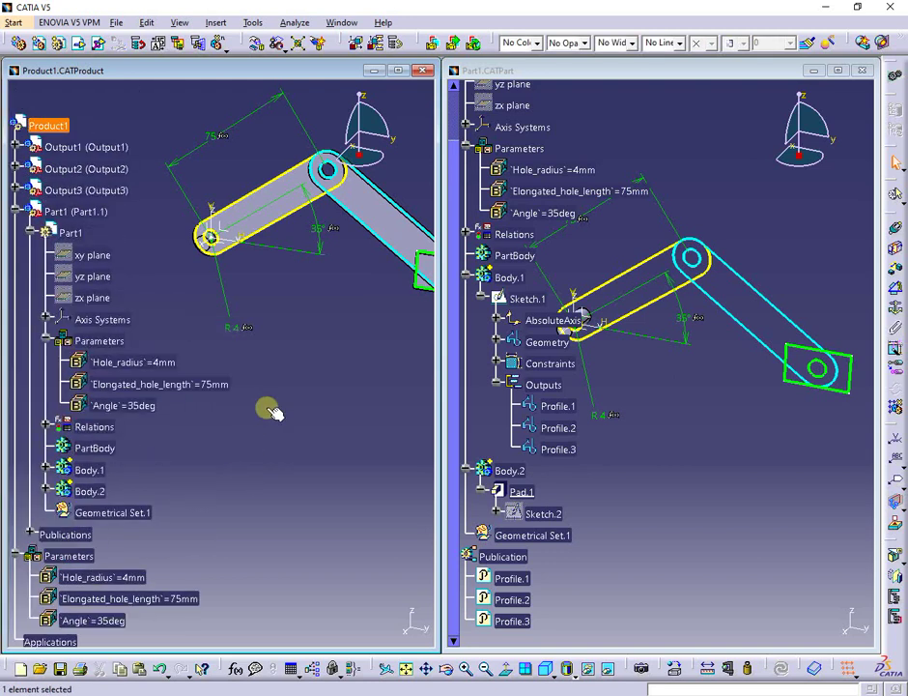
Step: Write a formula setting Part1's Hole_radius equal to Product1's Hole_radius parameter
{"action": "right_click", "coordinate": [161, 367]}
{"action": "mouse_move", "coordinate": [266, 567]}
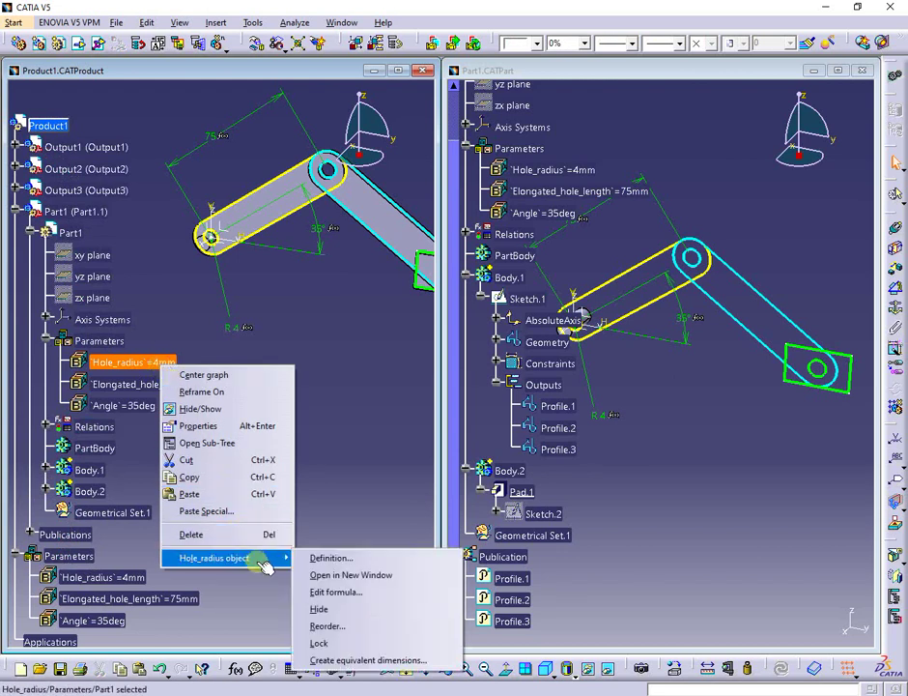
{"action": "left_click", "coordinate": [353, 592]}
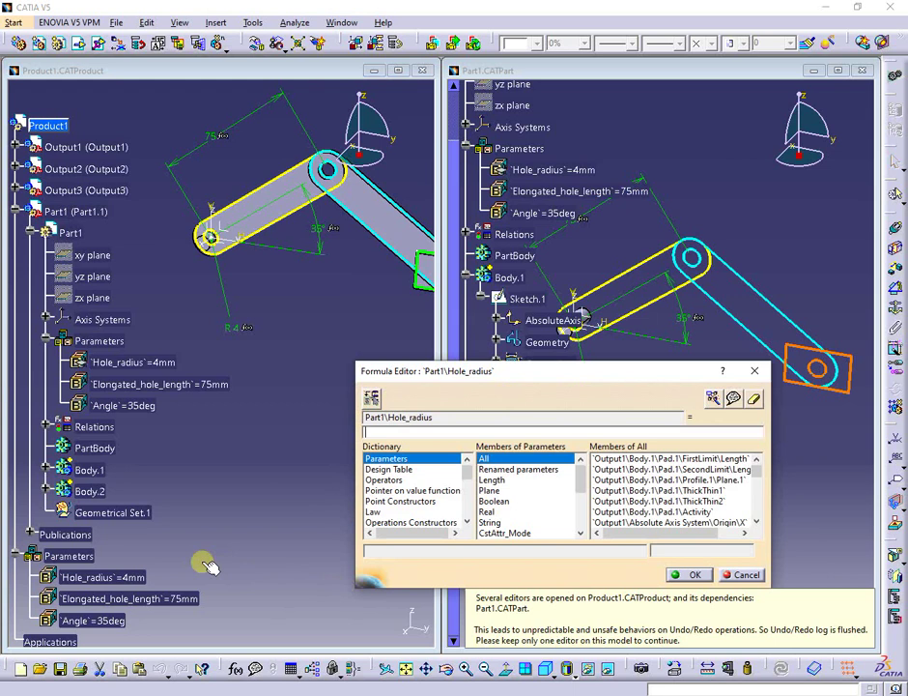
{"action": "left_click", "coordinate": [95, 577]}
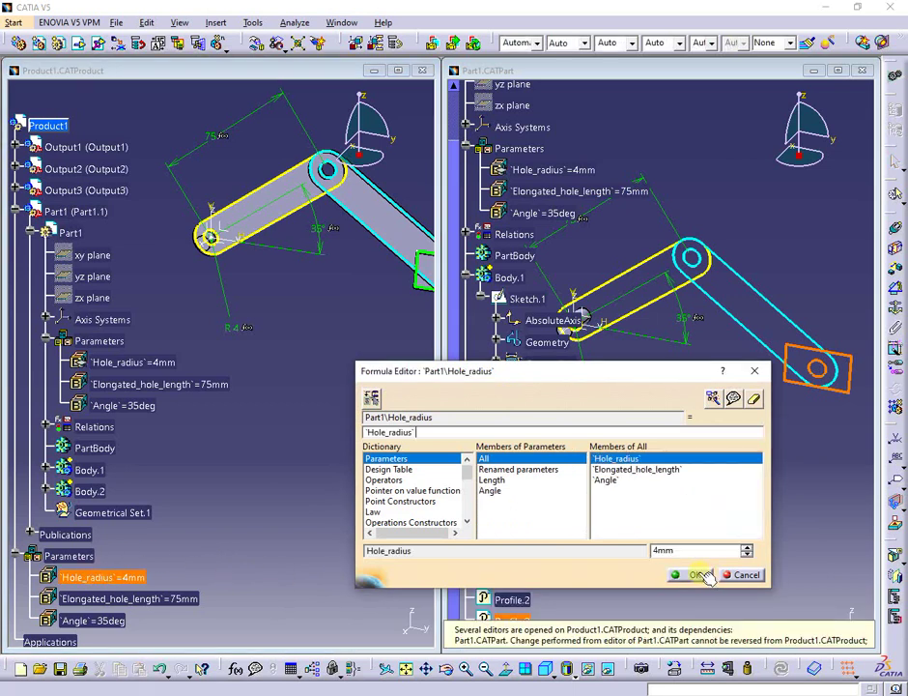
{"action": "left_click", "coordinate": [696, 575]}
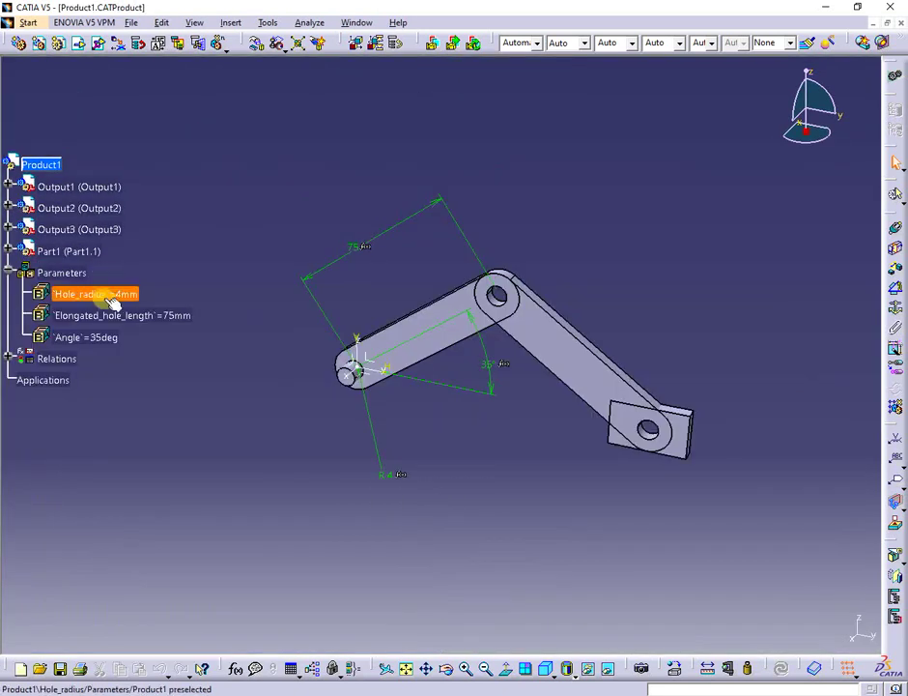
Step: Set Hole_radius to 5mm, Elongated_hole_length to 80mm and Angle to 50deg, updating after each
{"action": "double_click", "coordinate": [115, 301]}
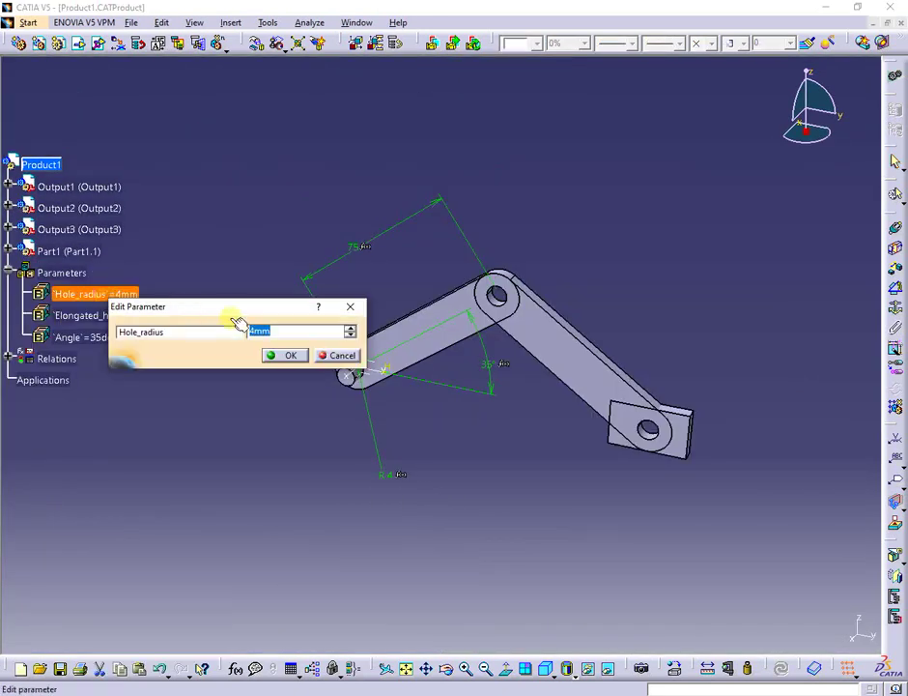
{"action": "key", "text": "Return"}
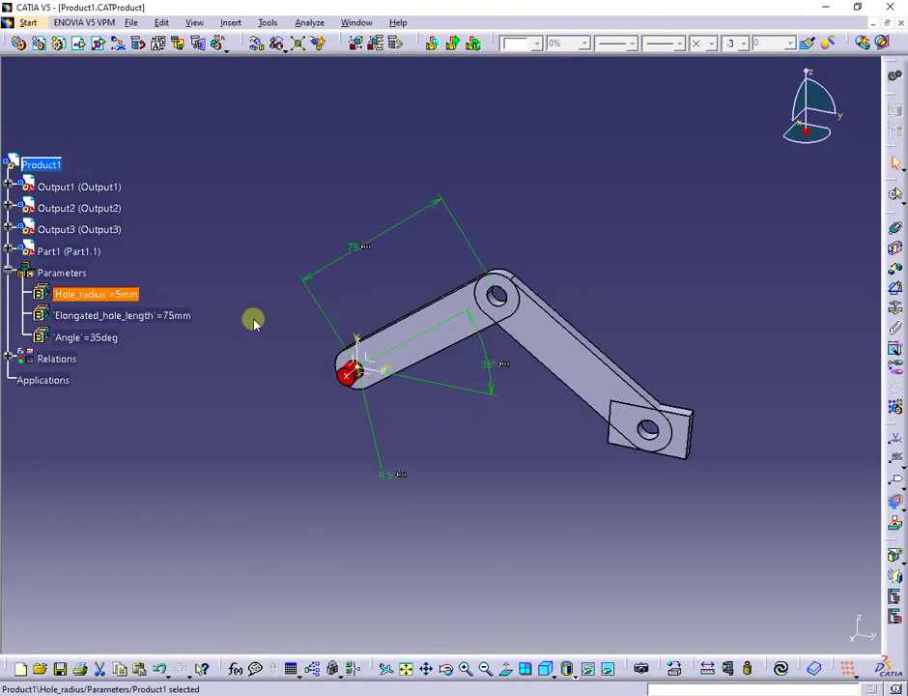
{"action": "left_click", "coordinate": [783, 668]}
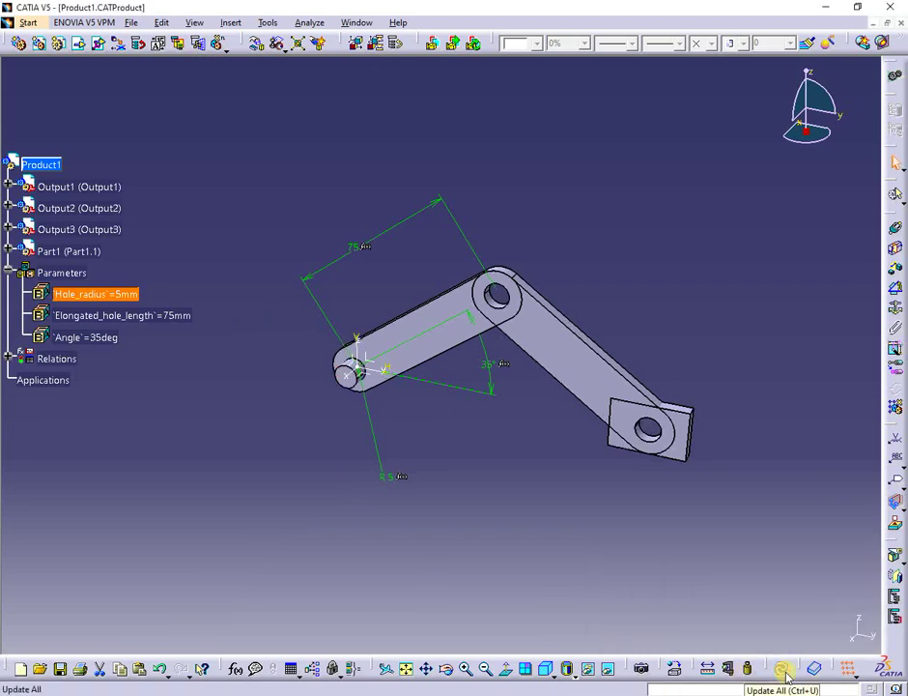
{"action": "double_click", "coordinate": [123, 315]}
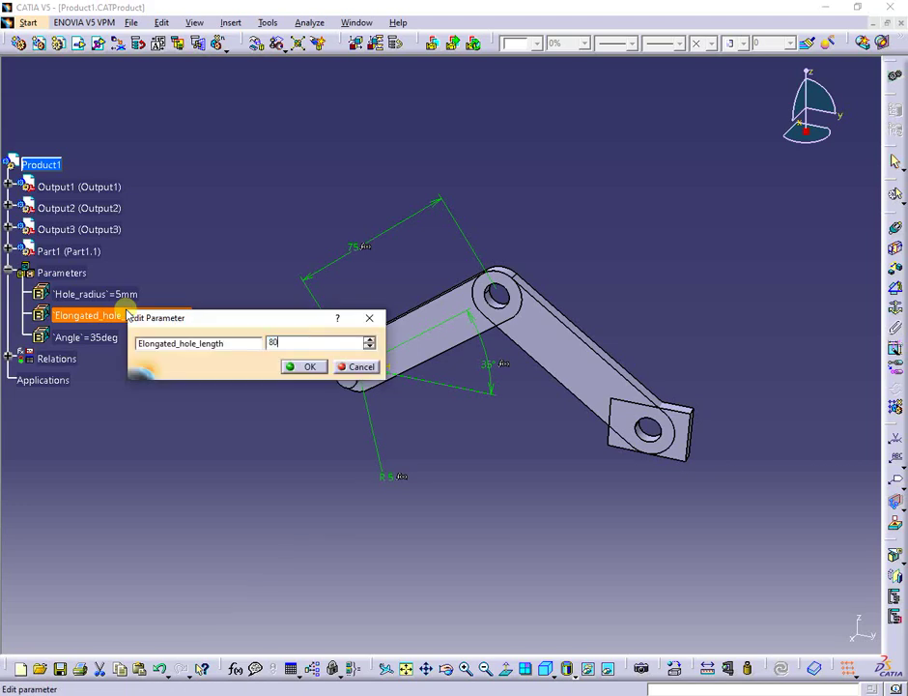
{"action": "key", "text": "Return"}
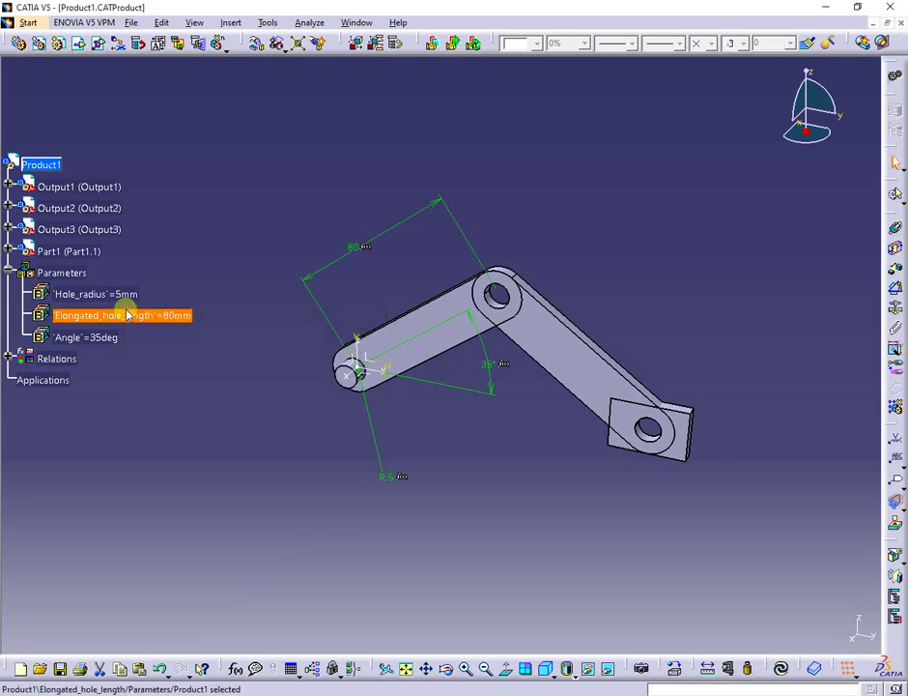
{"action": "left_click", "coordinate": [783, 669]}
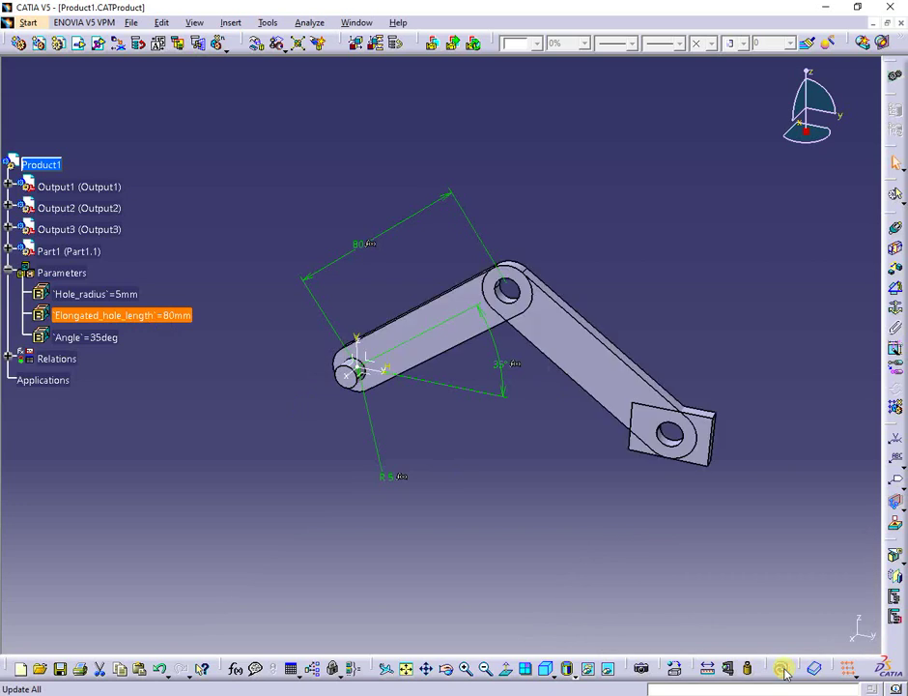
{"action": "double_click", "coordinate": [83, 337]}
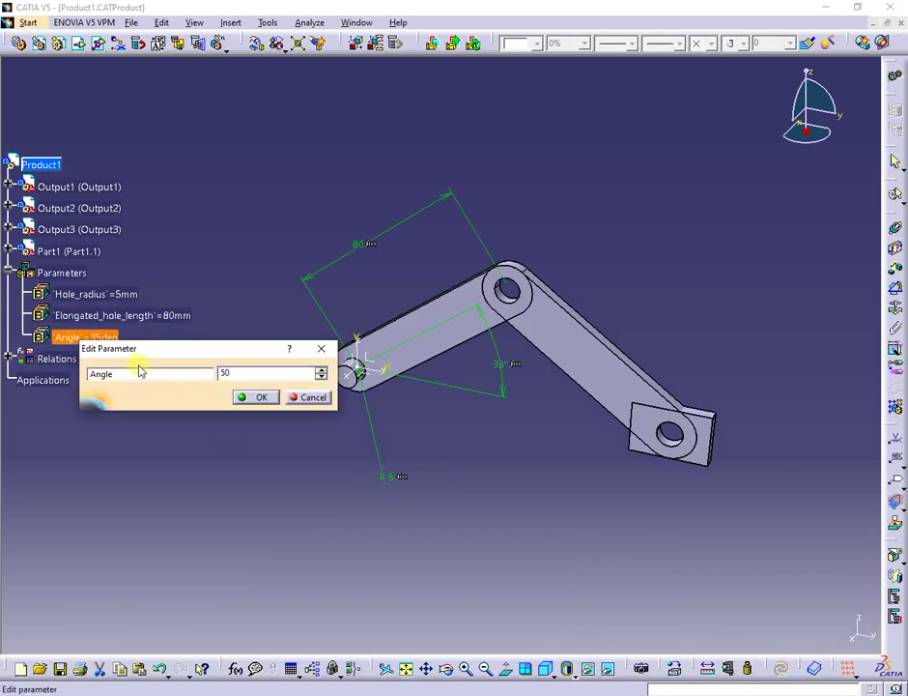
{"action": "key", "text": "Return"}
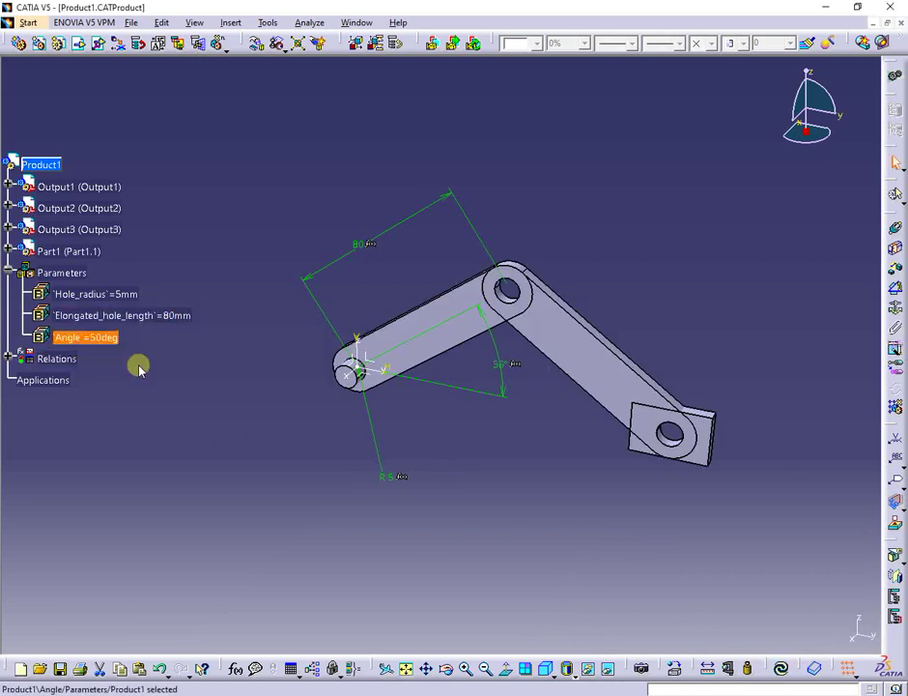
{"action": "left_click", "coordinate": [785, 669]}
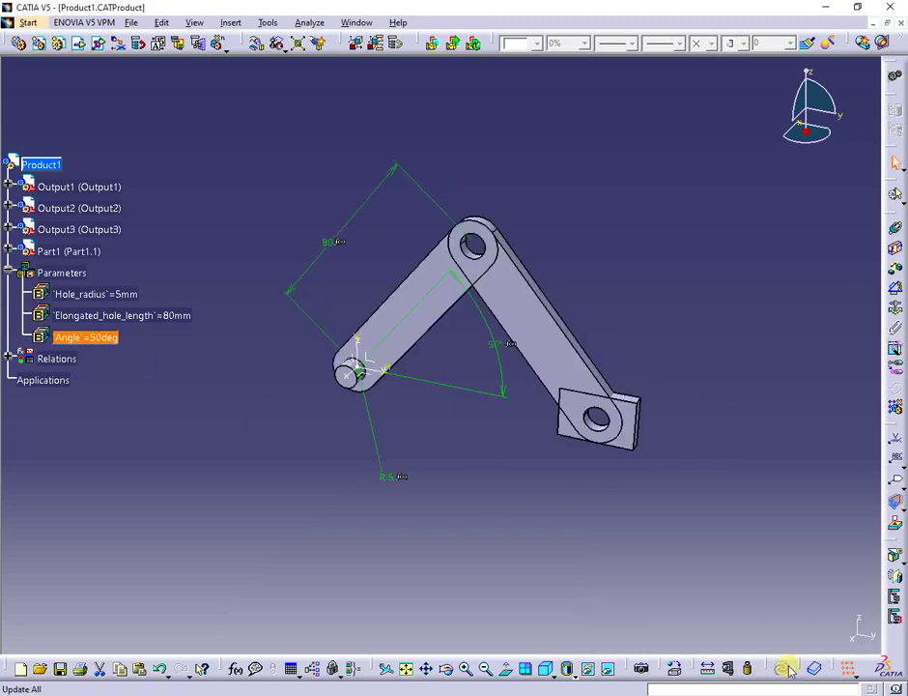
{"action": "left_click", "coordinate": [9, 359]}
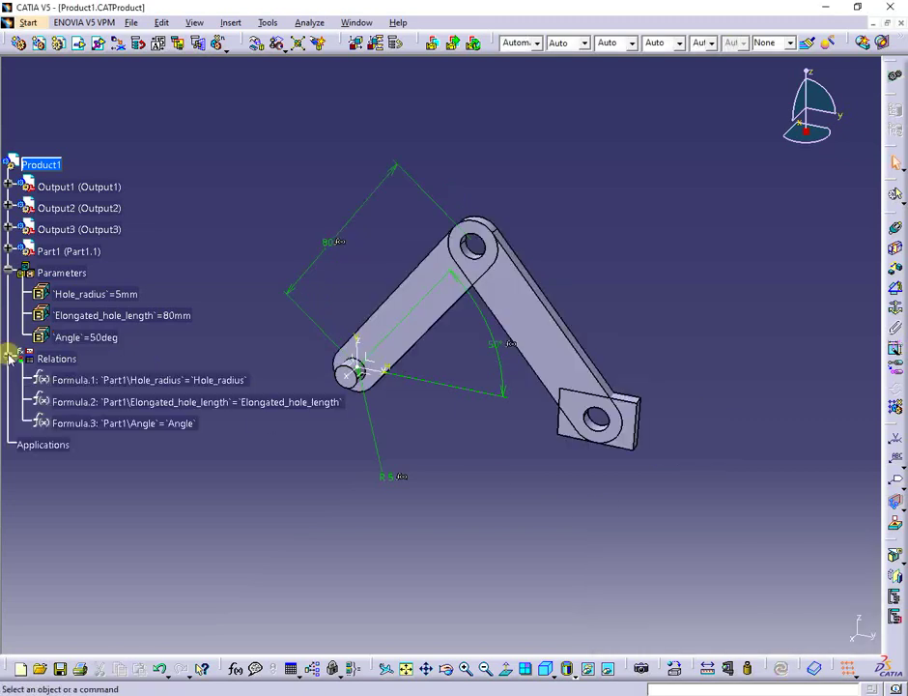
Step: Activate Parameters and Relations in the Product Structure tree customization options
{"action": "left_click", "coordinate": [268, 22]}
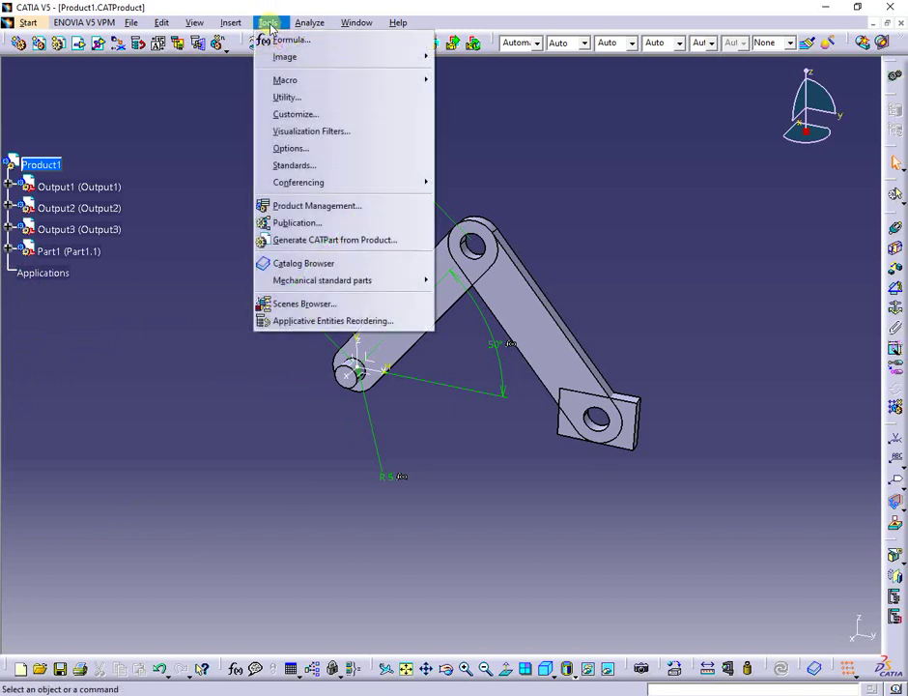
{"action": "left_click", "coordinate": [303, 148]}
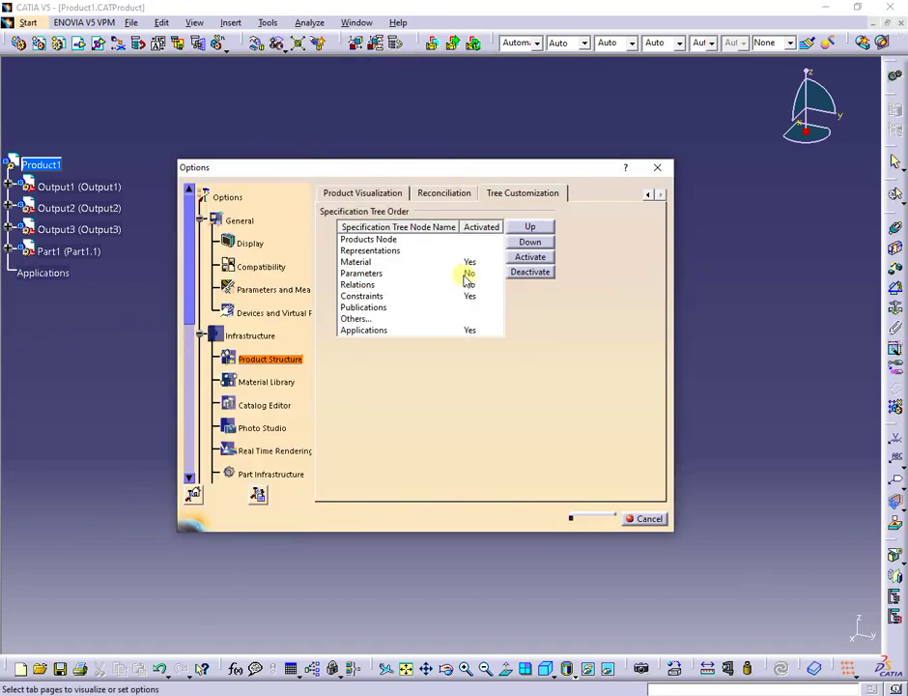
{"action": "left_click", "coordinate": [469, 273]}
{"action": "left_click", "coordinate": [529, 257]}
{"action": "left_click", "coordinate": [466, 284]}
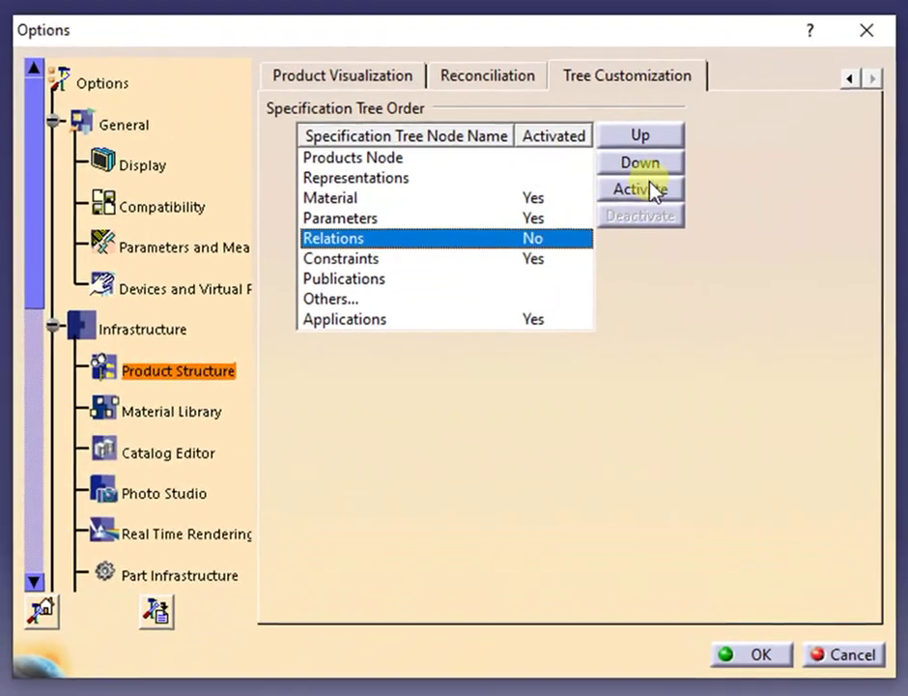
{"action": "left_click", "coordinate": [530, 257]}
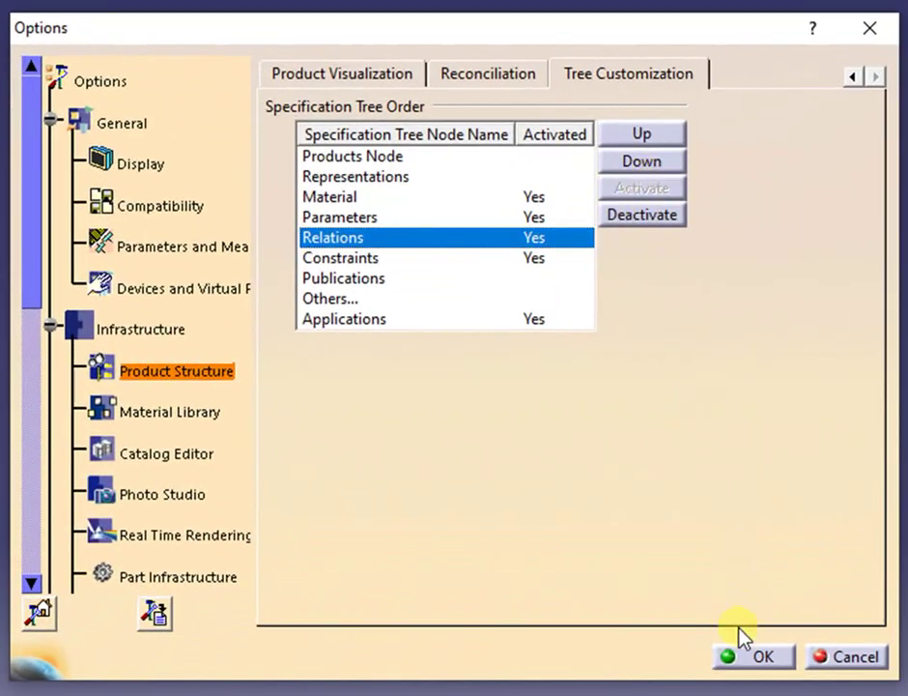
{"action": "left_click", "coordinate": [742, 650]}
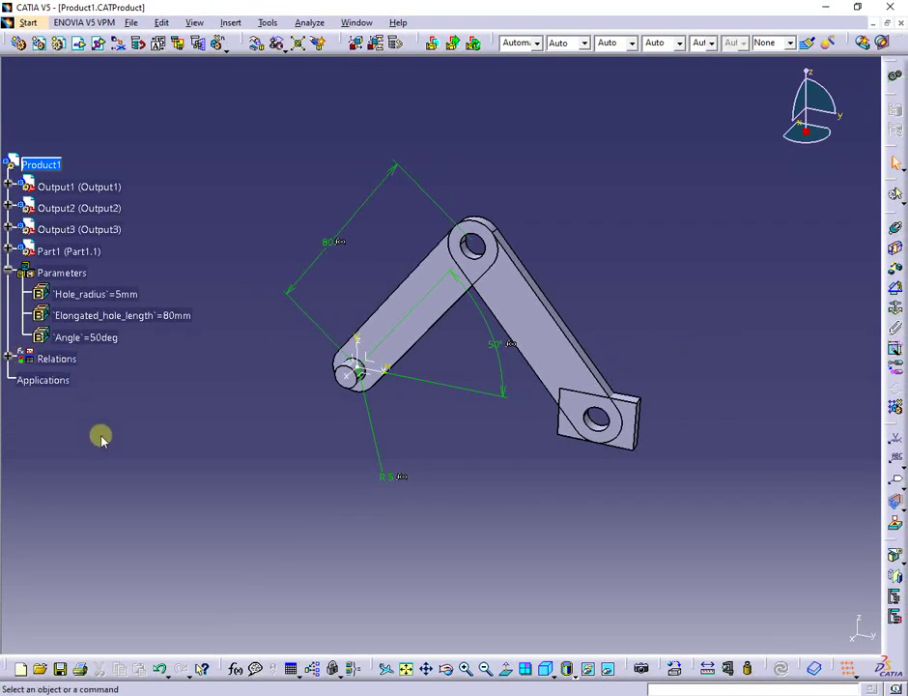
Step: Measure Product1's inertia with principal axes listed and keep the measure (21.749cm3, 0.022kg)
{"action": "left_click", "coordinate": [749, 668]}
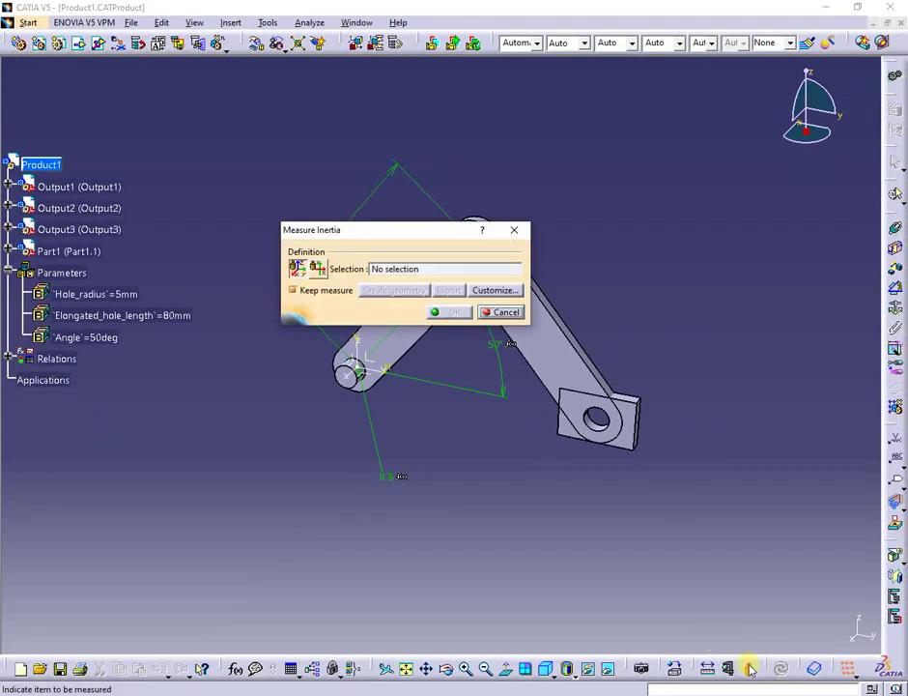
{"action": "left_click", "coordinate": [36, 169]}
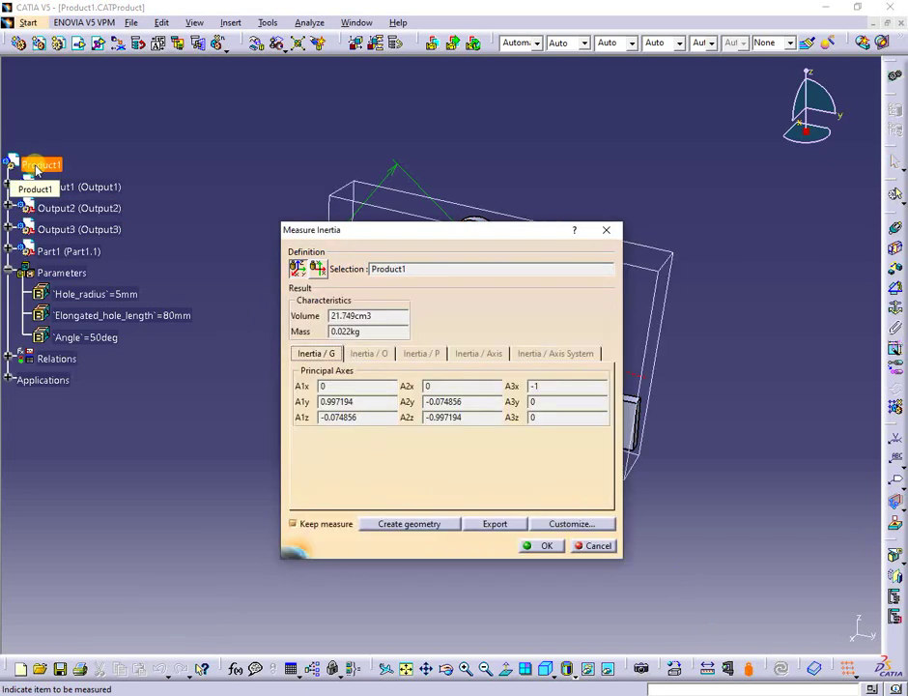
{"action": "left_click", "coordinate": [590, 525]}
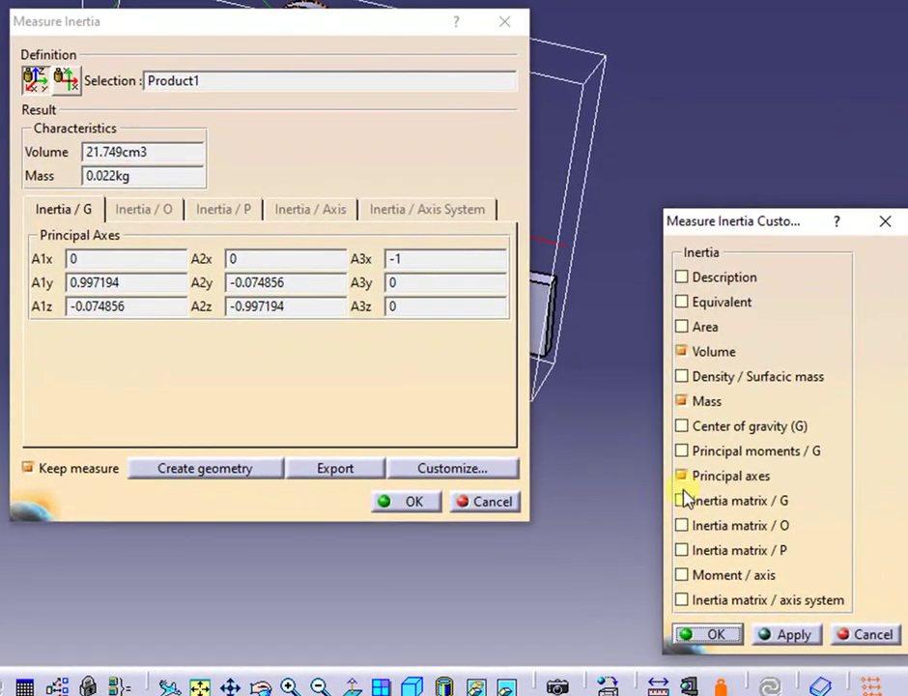
{"action": "left_click", "coordinate": [683, 476]}
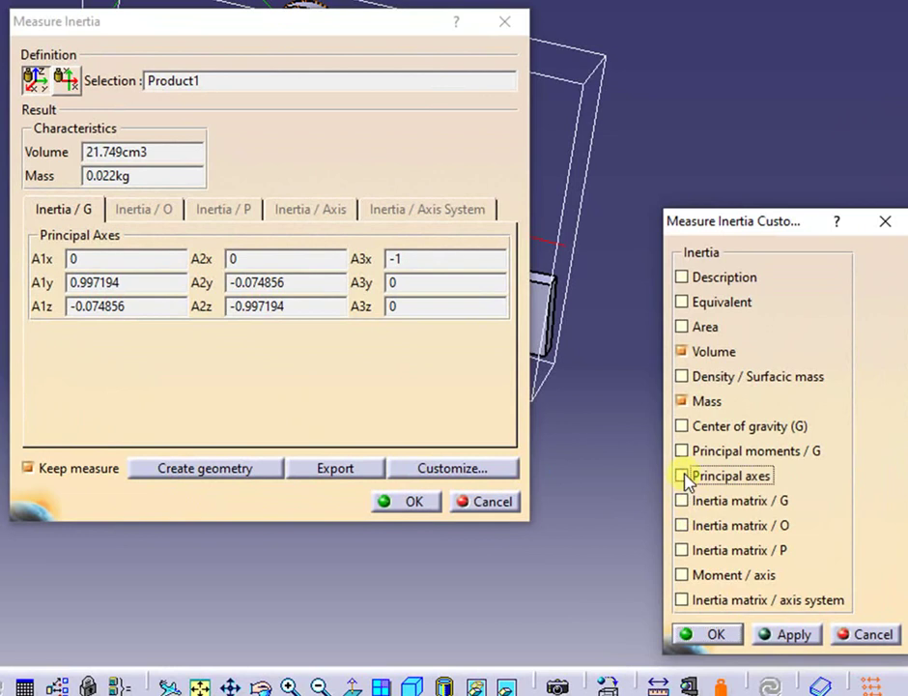
{"action": "left_click", "coordinate": [683, 476]}
{"action": "left_click", "coordinate": [735, 639]}
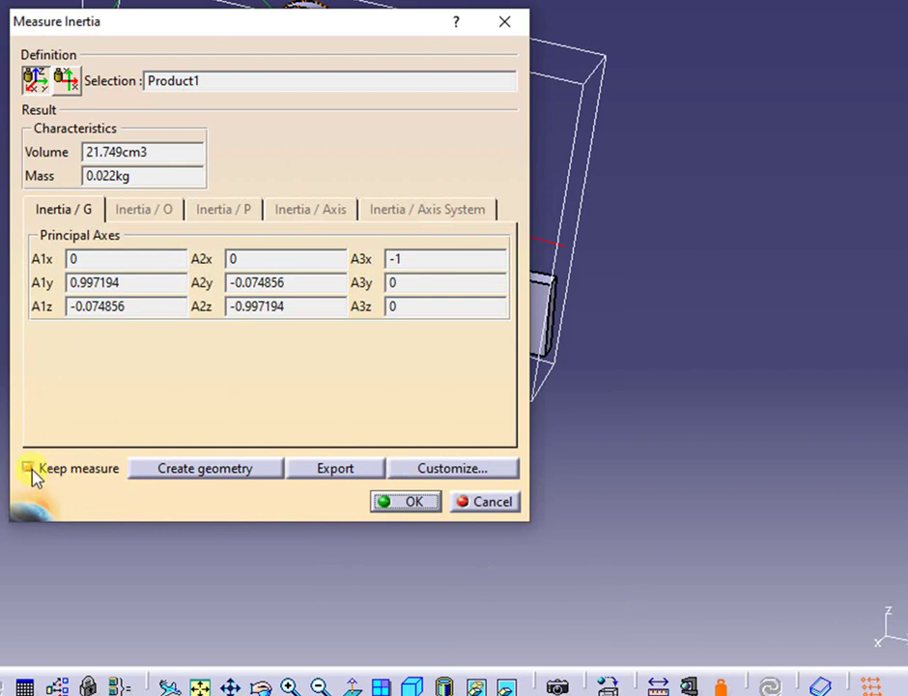
{"action": "left_click", "coordinate": [32, 471]}
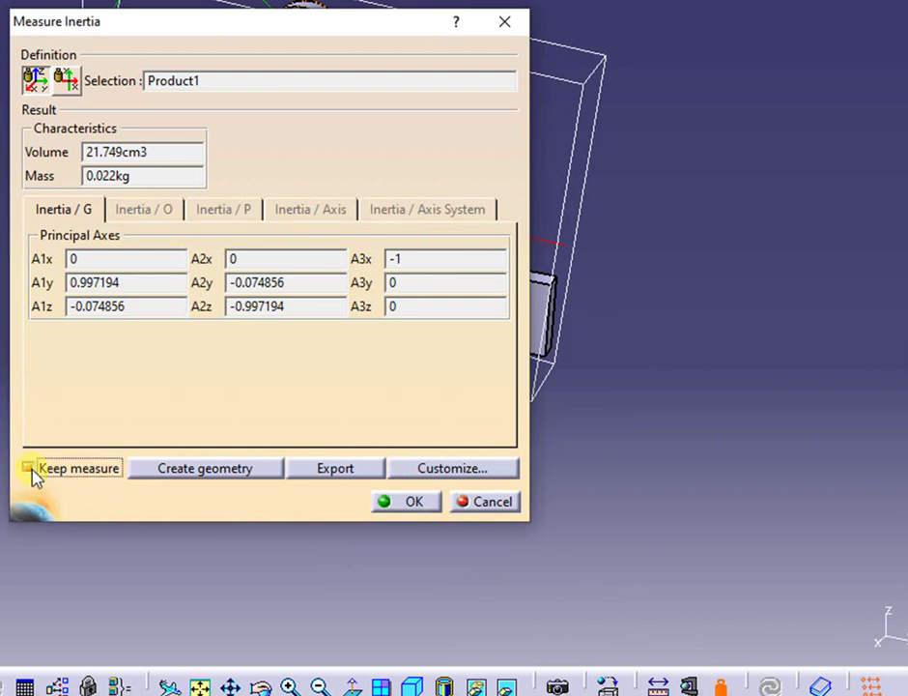
{"action": "left_click", "coordinate": [407, 501]}
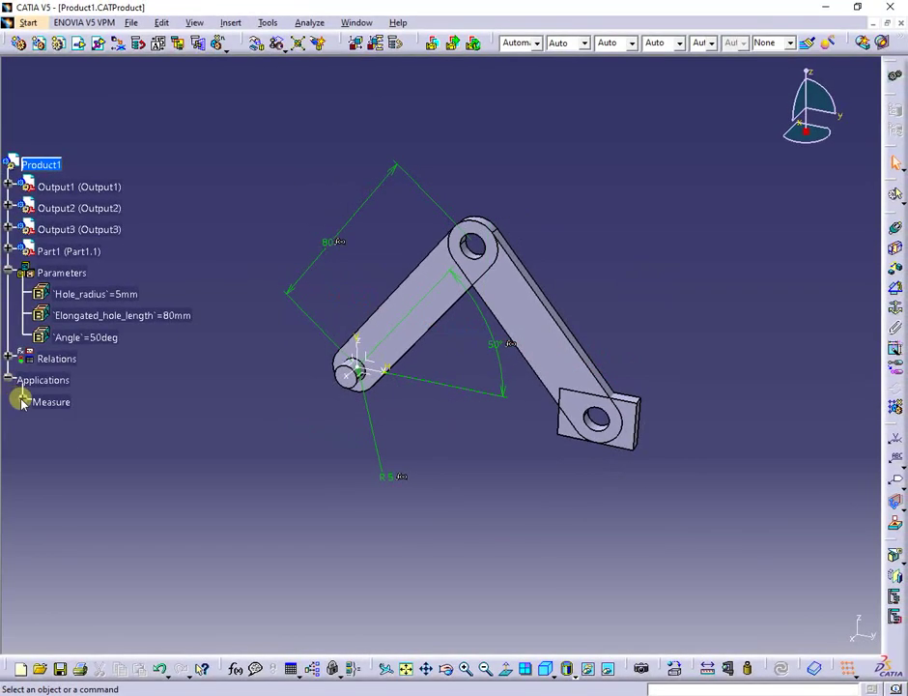
Step: Expand the stored measures and review InertiaVolume.1's bounding box length values
{"action": "left_click", "coordinate": [21, 401]}
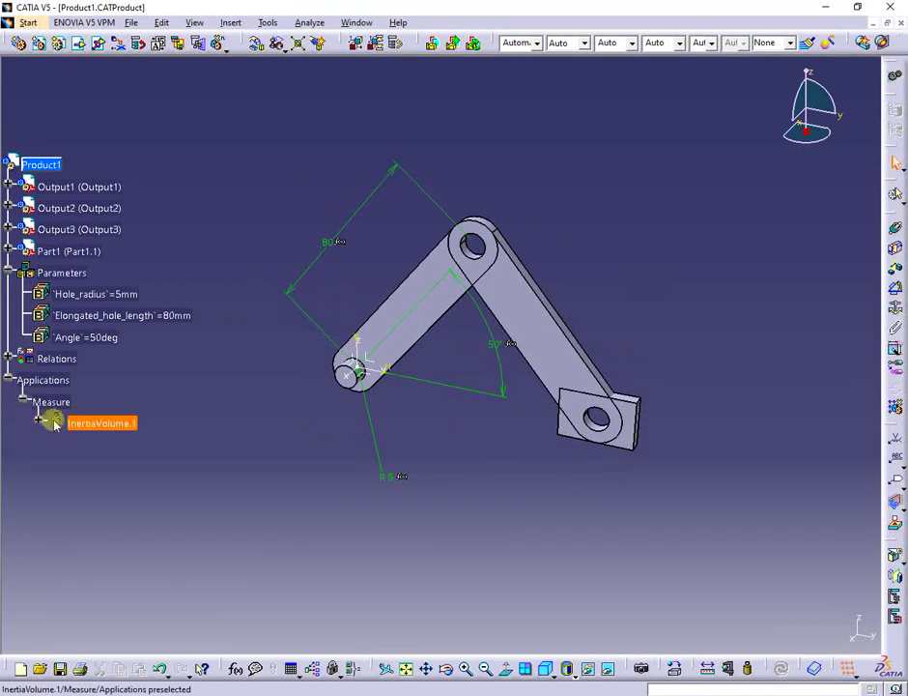
{"action": "left_click", "coordinate": [38, 424]}
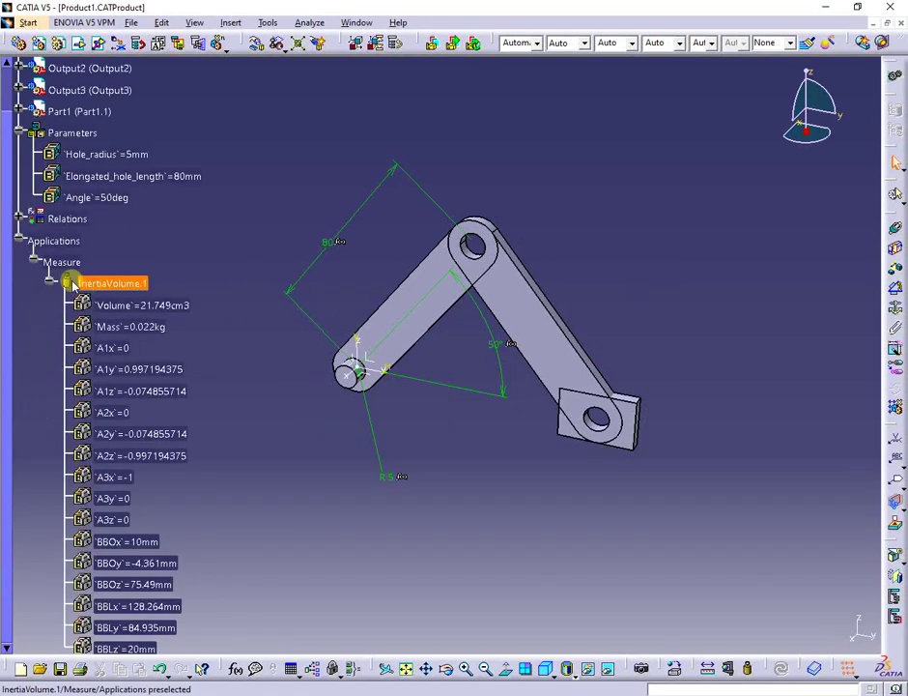
{"action": "scroll", "coordinate": [136, 596], "scroll_direction": "down", "scroll_amount": 3}
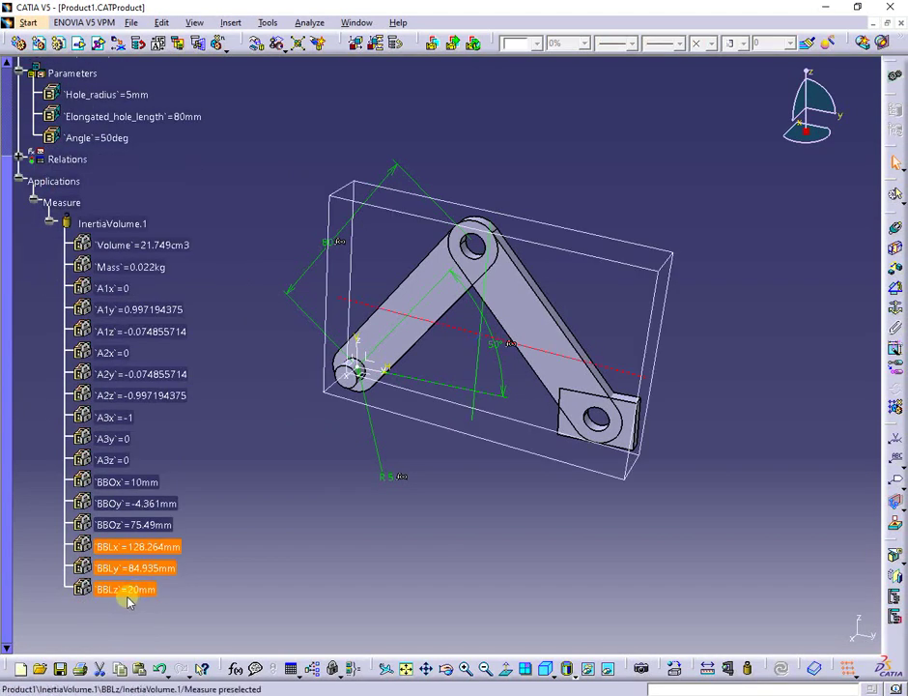
{"action": "left_click", "coordinate": [127, 591]}
{"action": "scroll", "coordinate": [777, 370], "scroll_direction": "down", "scroll_amount": 3}
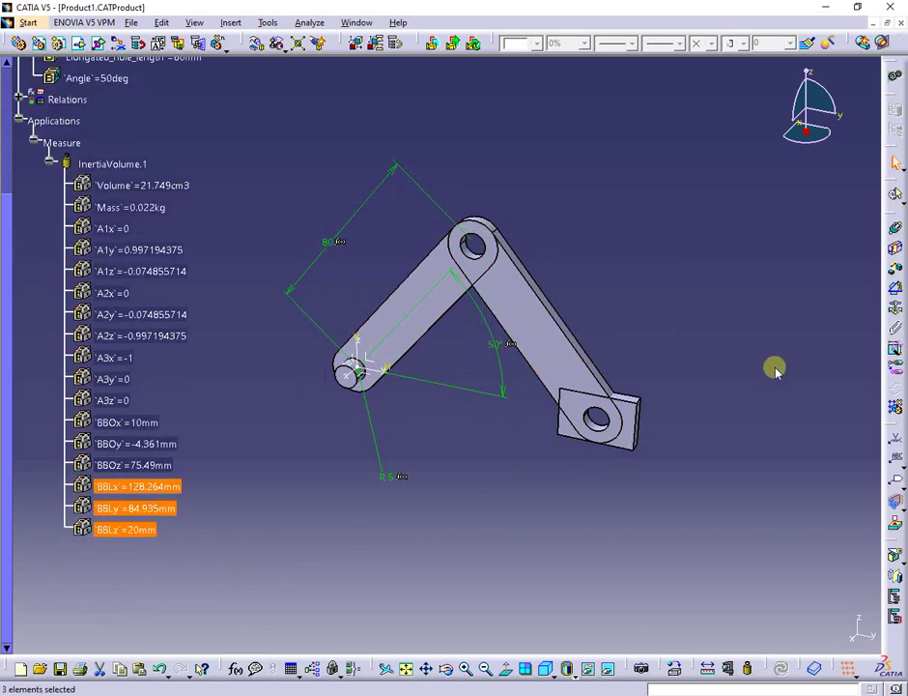
{"action": "middle_click_drag", "start_coordinate": [778, 370], "coordinate": [674, 393]}
{"action": "scroll", "coordinate": [57, 219], "scroll_direction": "up", "scroll_amount": 3}
Step: Export the InertiaVolume.1 results to box.txt in TestFolder and close the measurement
{"action": "left_click", "coordinate": [96, 226]}
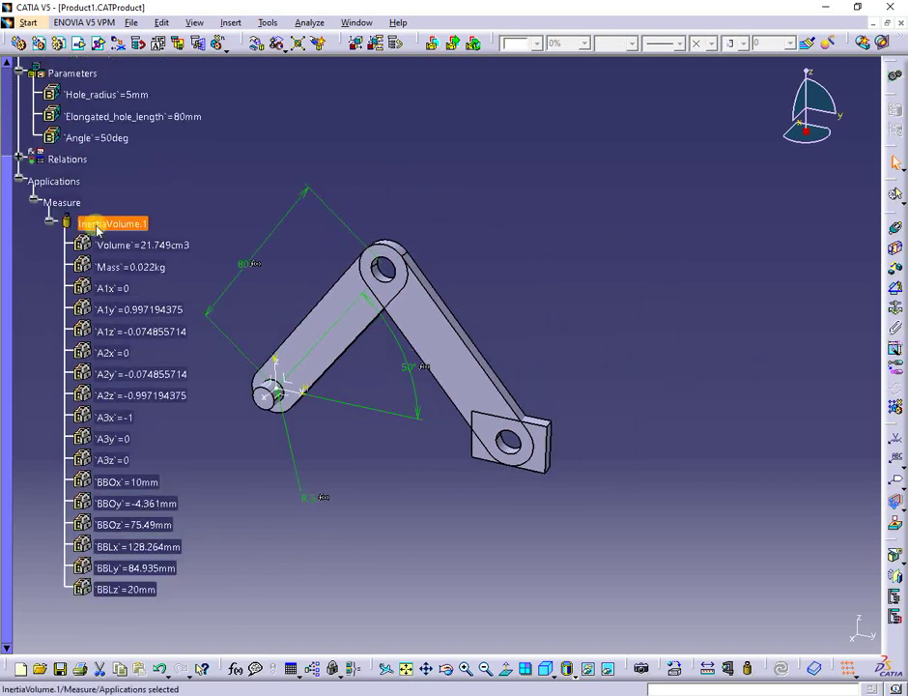
{"action": "double_click", "coordinate": [97, 226]}
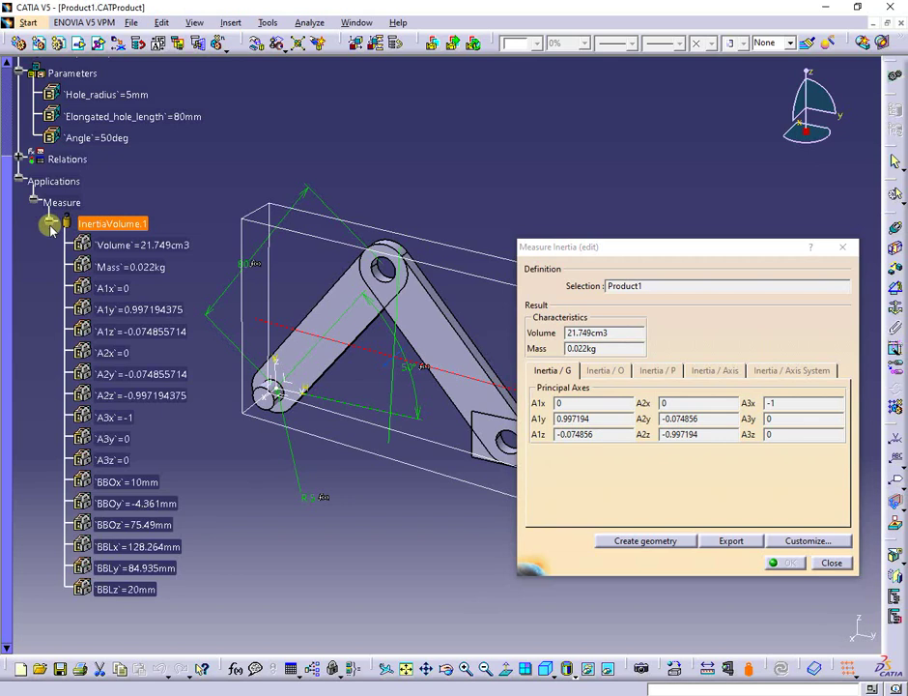
{"action": "left_click", "coordinate": [733, 542]}
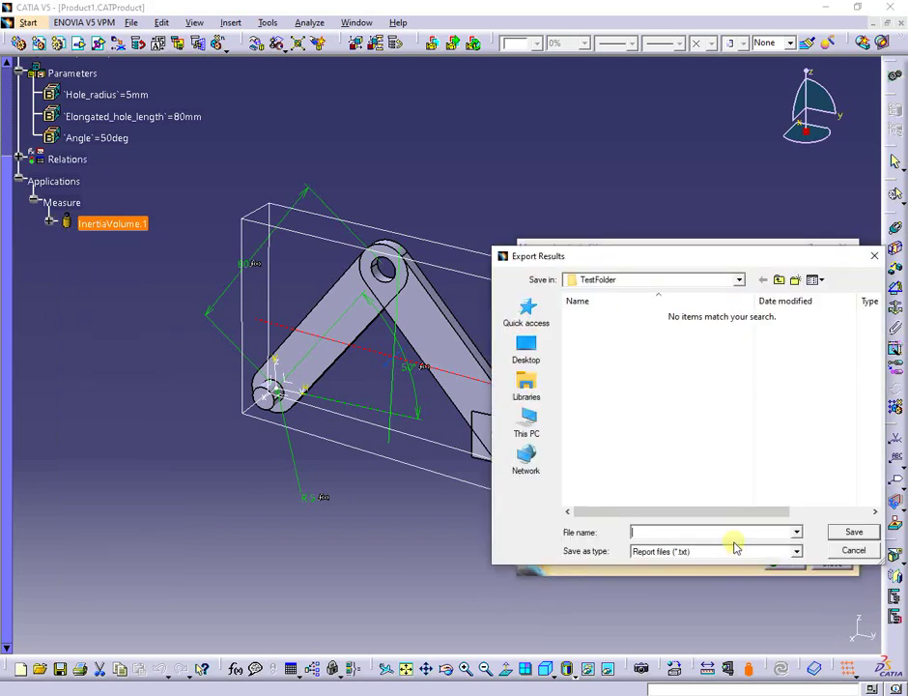
{"action": "left_click", "coordinate": [855, 532]}
{"action": "left_click", "coordinate": [837, 565]}
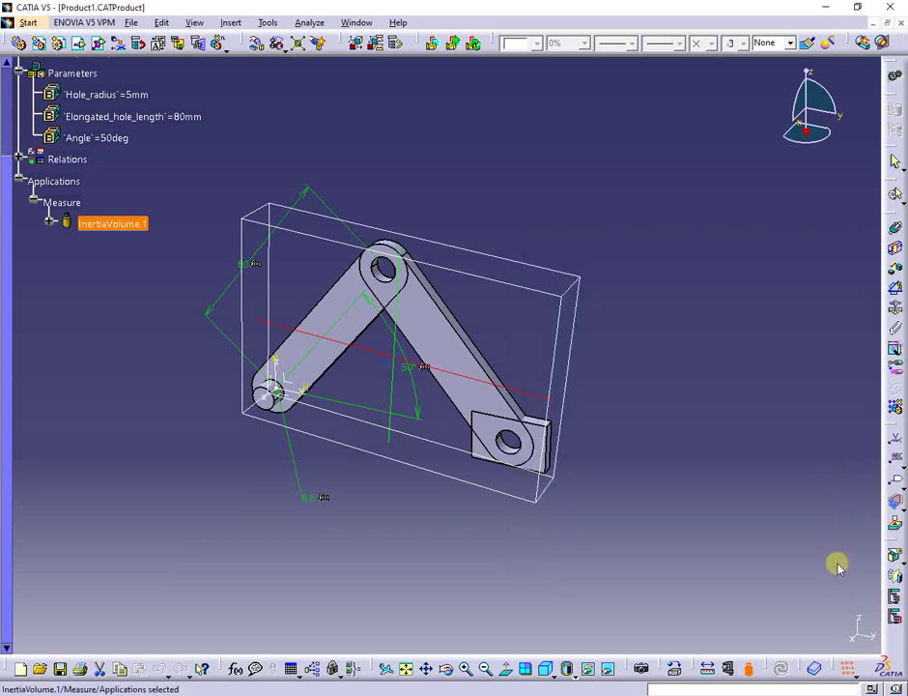
{"action": "left_click", "coordinate": [50, 223]}
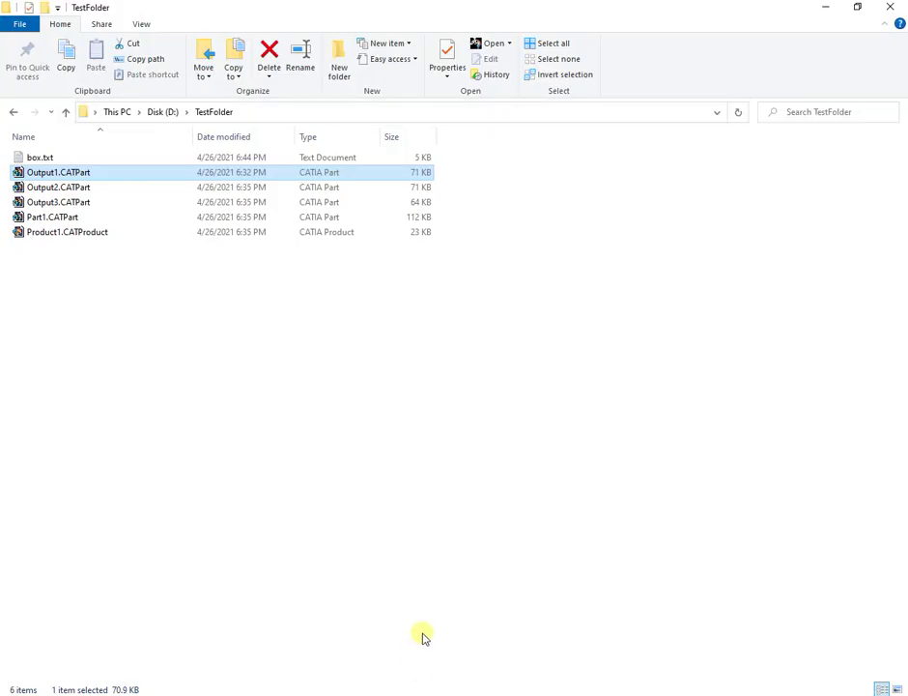